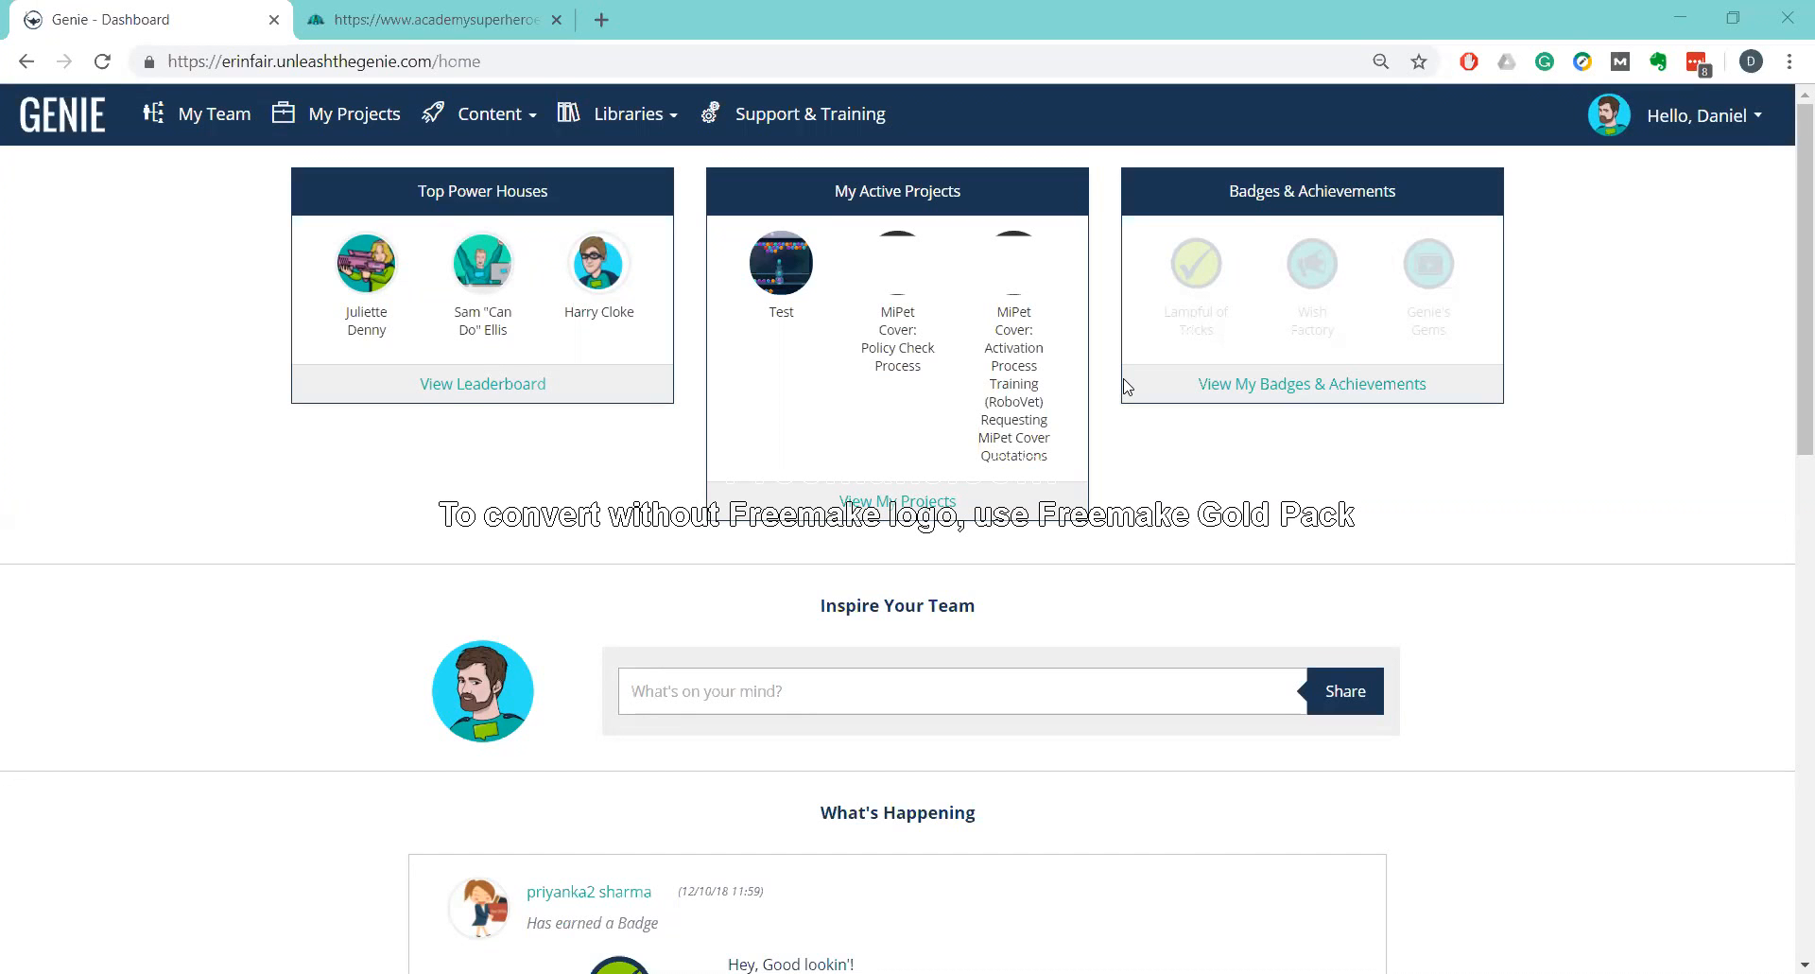
# Look over the dashboard's leaderboard, active projects, badges and What's Happening feed.
pyautogui.scroll(-4, 1127, 386)
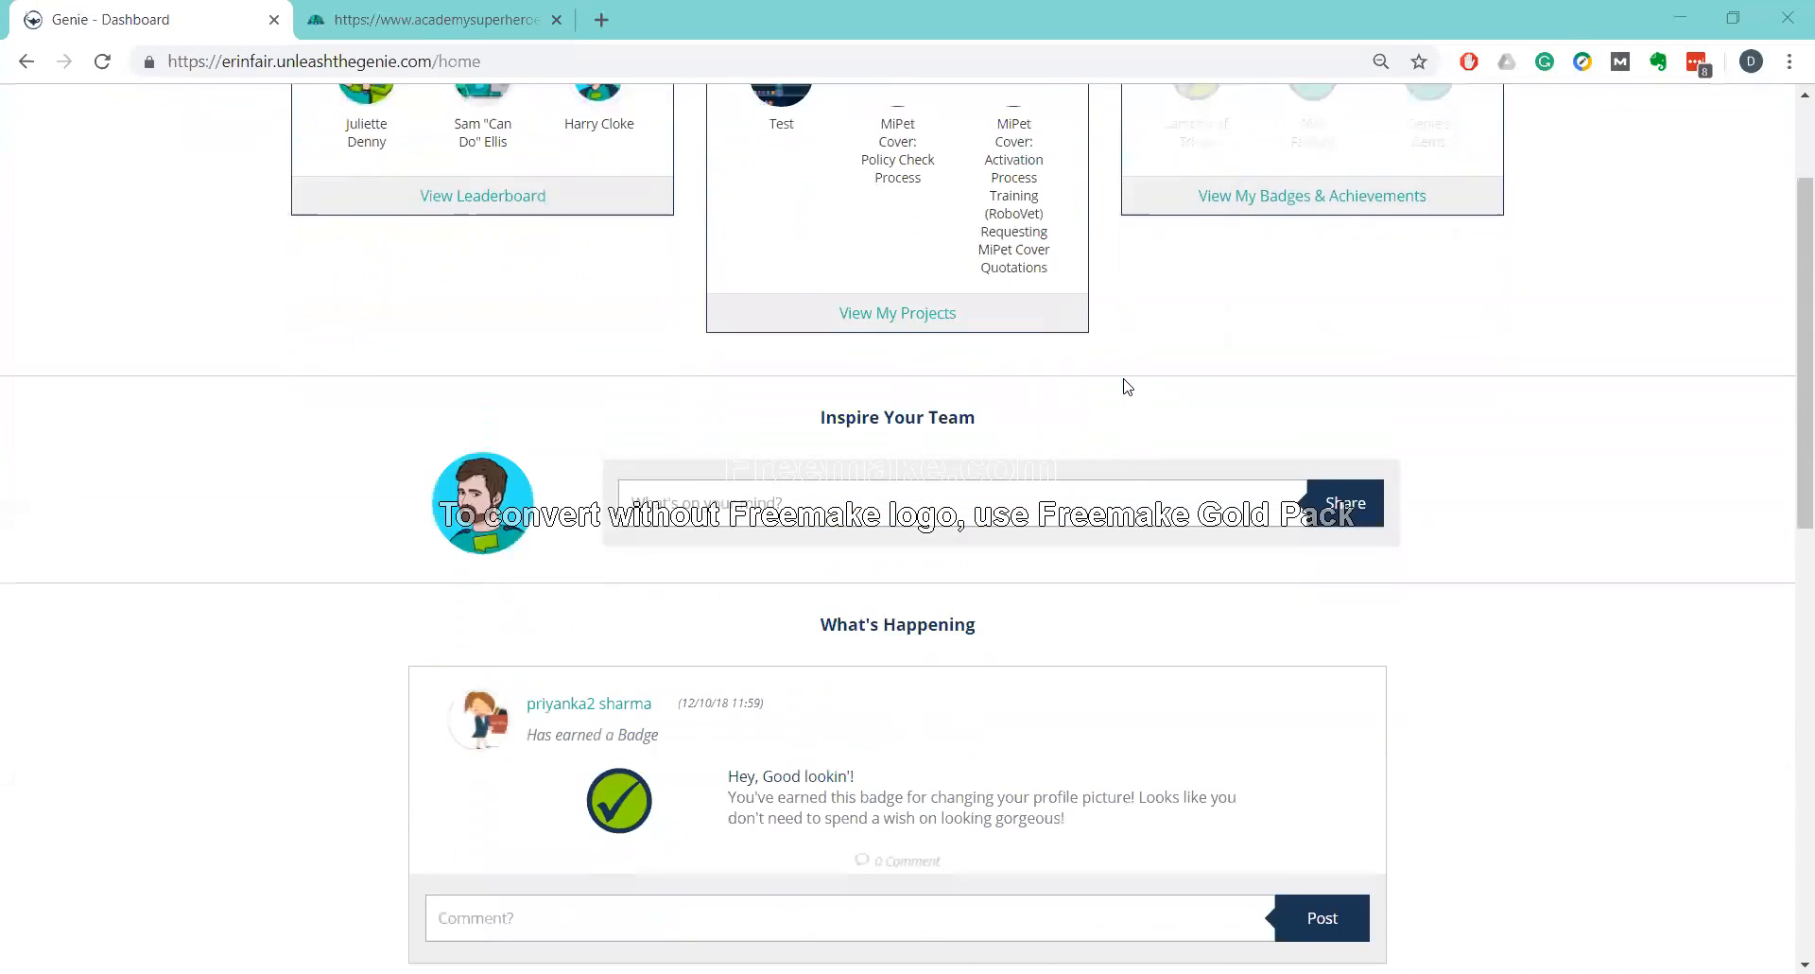
pyautogui.scroll(4, 1127, 386)
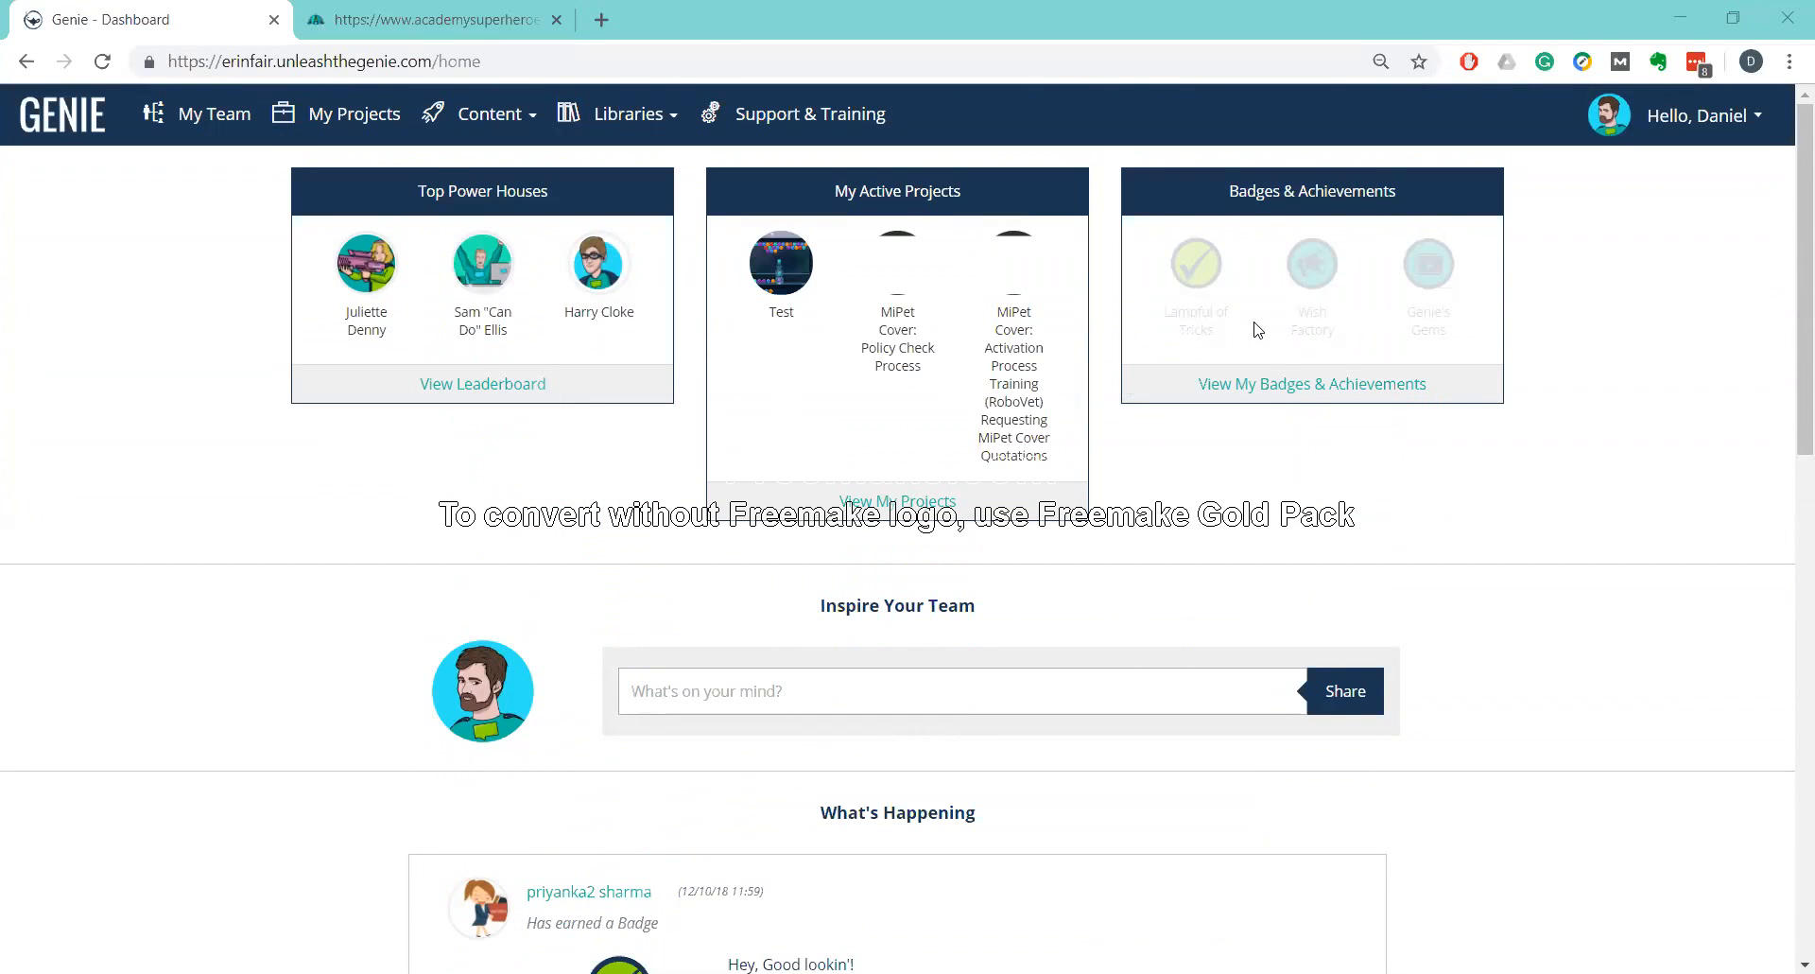
pyautogui.scroll(-7, 571, 620)
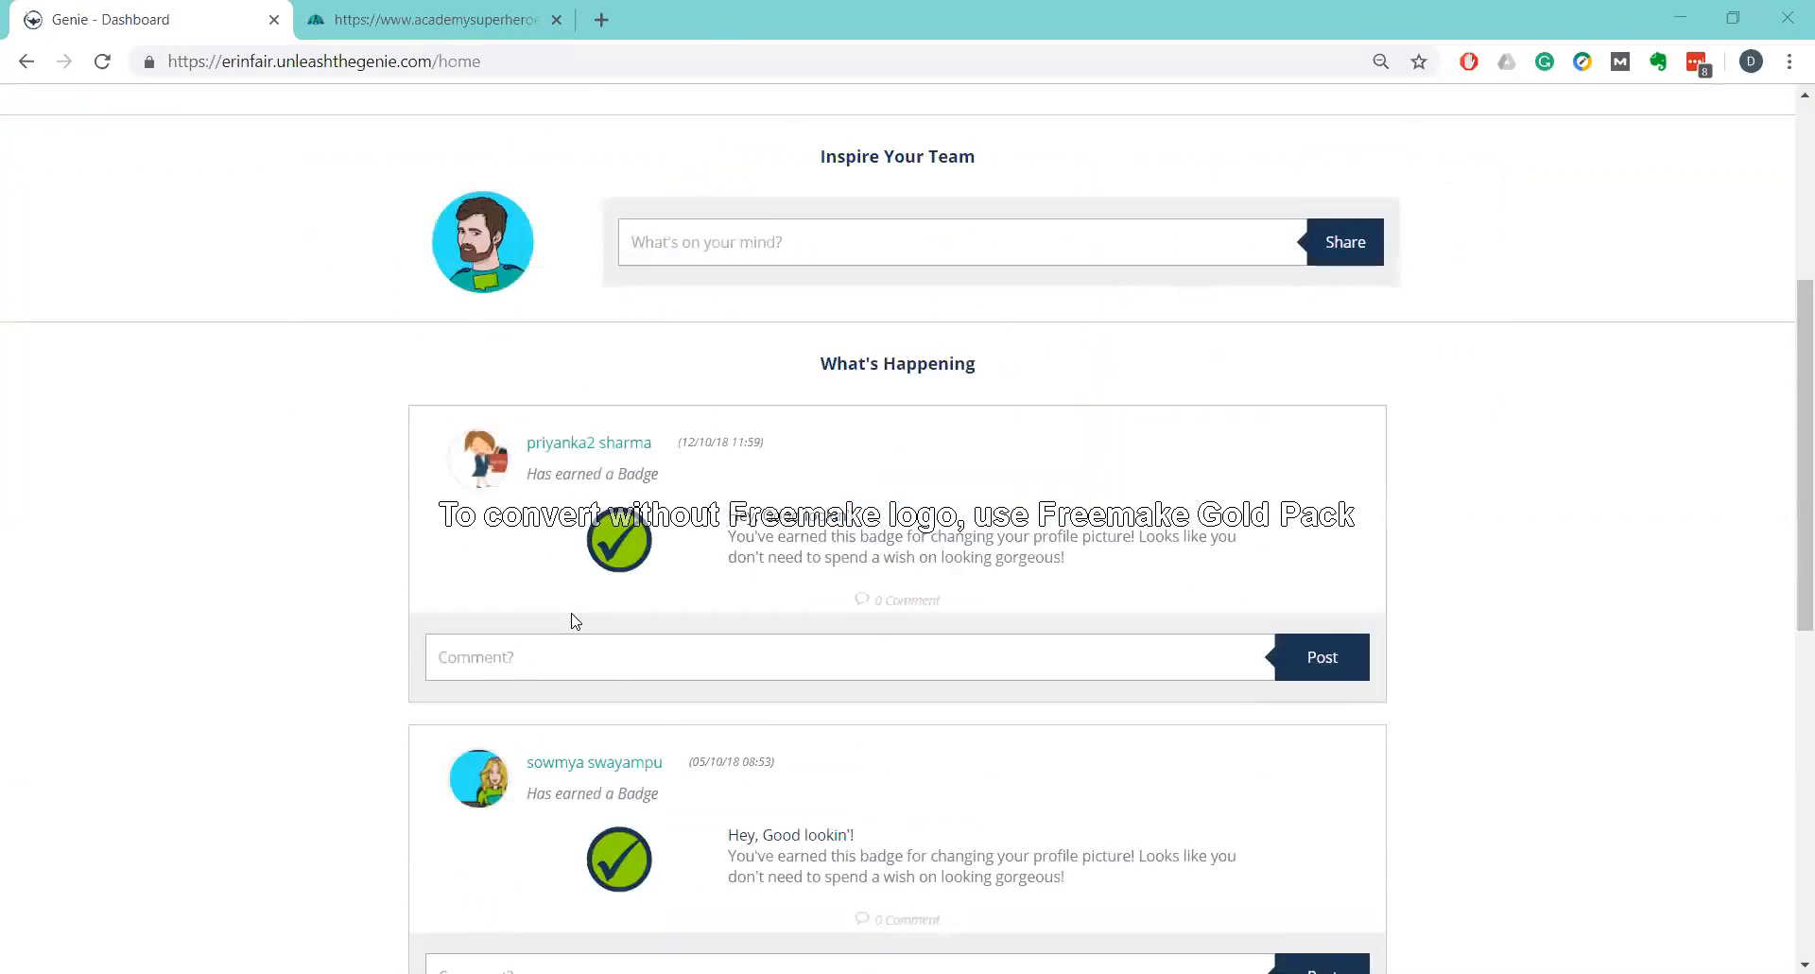
pyautogui.scroll(7, 571, 620)
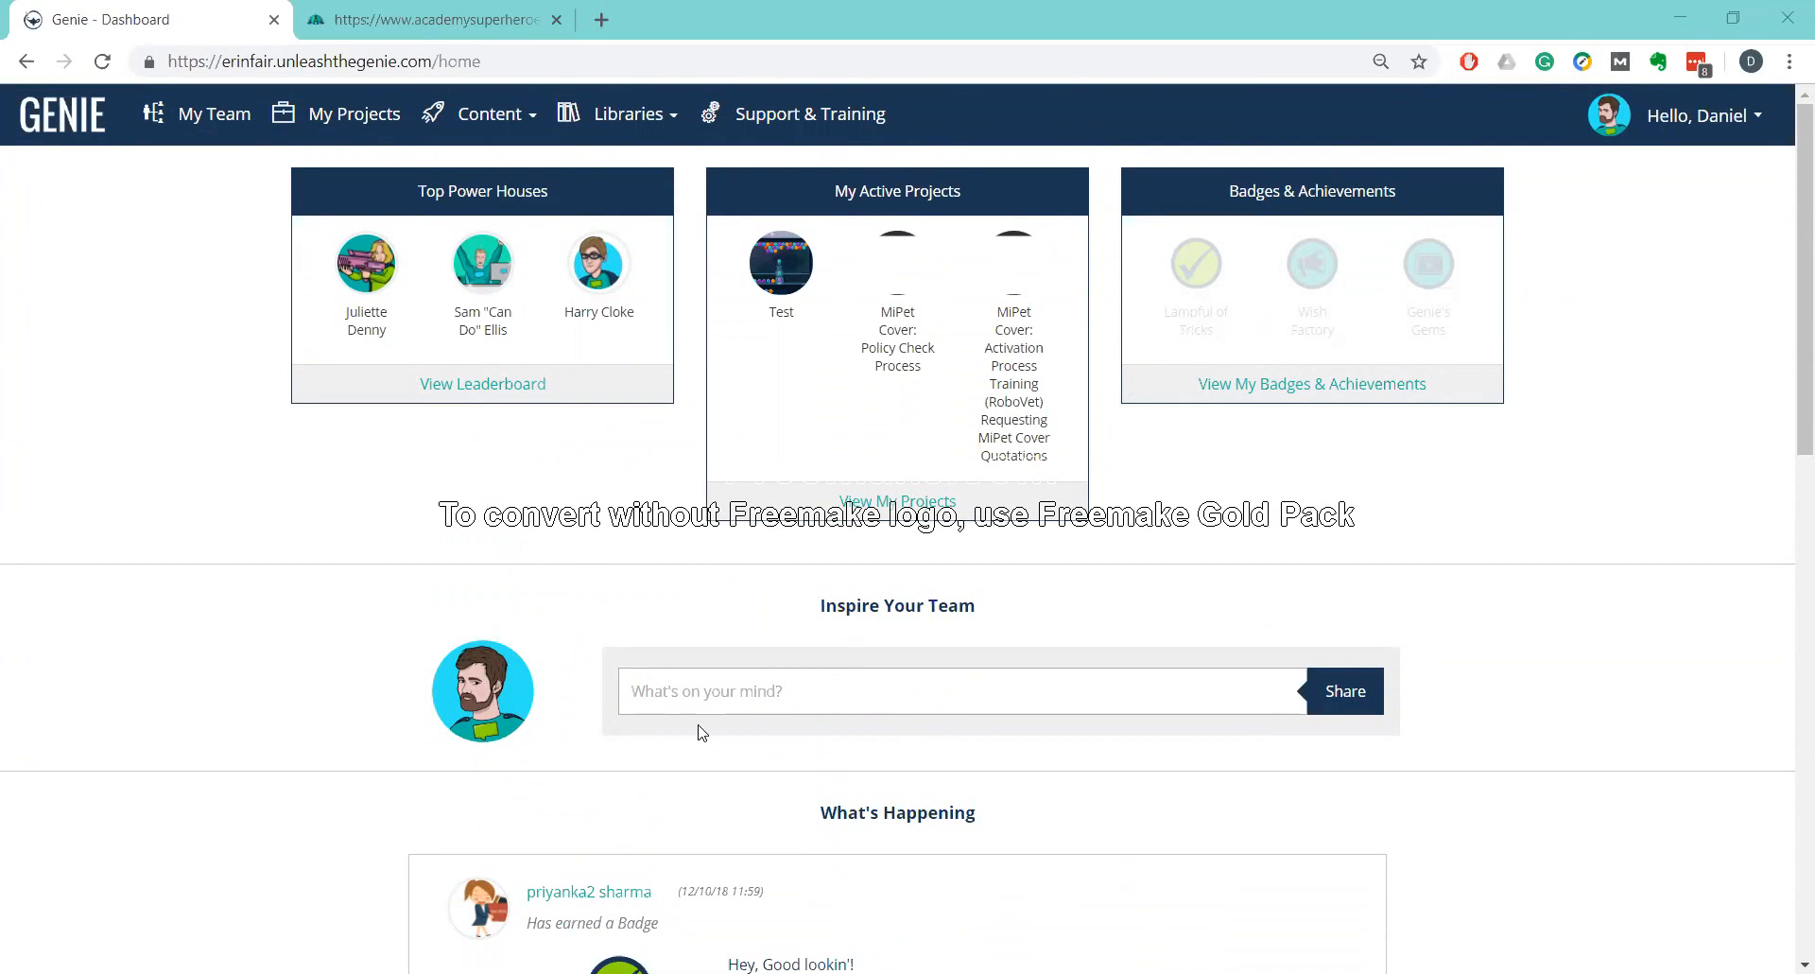
pyautogui.click(735, 678)
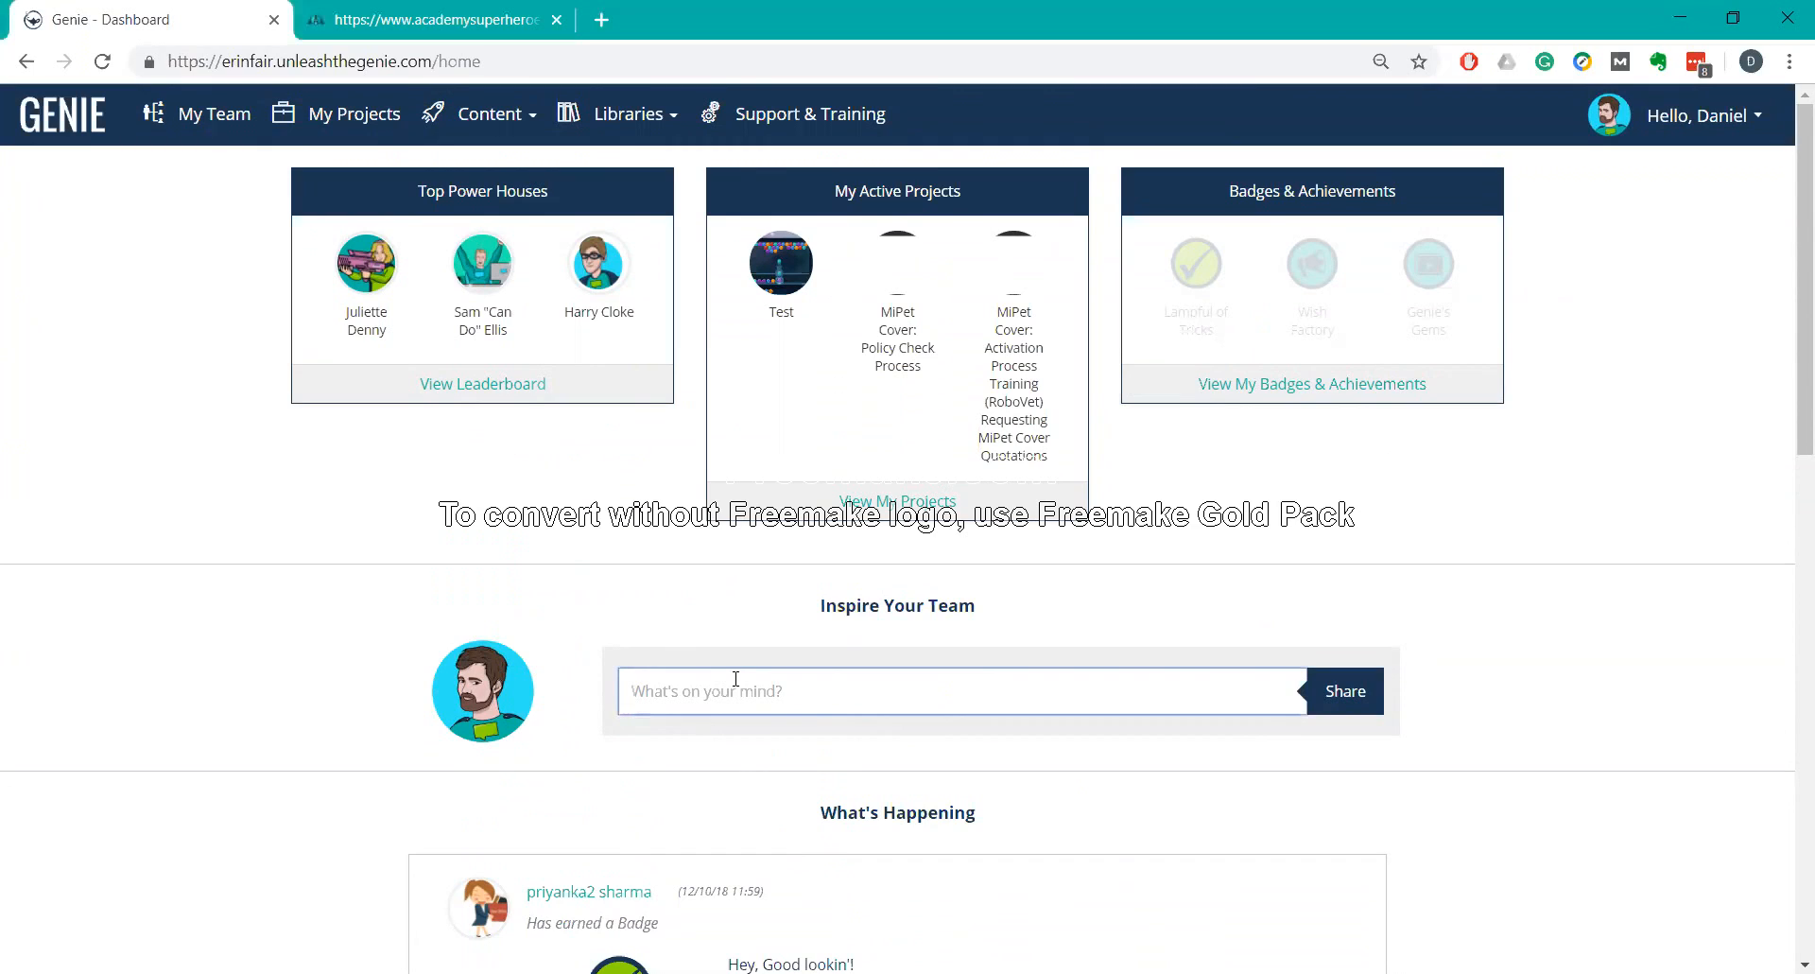
pyautogui.write('You guys are the best')
pyautogui.press('BackSpace')
pyautogui.press('BackSpace')
pyautogui.press('BackSpace')
pyautogui.press('BackSpace')
pyautogui.press('BackSpace')
pyautogui.press('BackSpace')
pyautogui.press('BackSpace')
pyautogui.press('BackSpace')
pyautogui.press('BackSpace')
pyautogui.press('BackSpace')
pyautogui.press('BackSpace')
pyautogui.press('BackSpace')
pyautogui.press('BackSpace')
pyautogui.press('BackSpace')
pyautogui.press('BackSpace')
pyautogui.press('BackSpace')
pyautogui.press('BackSpace')
pyautogui.press('BackSpace')
pyautogui.press('BackSpace')
pyautogui.press('BackSpace')
pyautogui.press('BackSpace')
pyautogui.press('BackSpace')
# Switch to the Academy Superheroes quest list and expand the editors of the Welcome to the Academy Superheroes App quest.
pyautogui.click(431, 19)
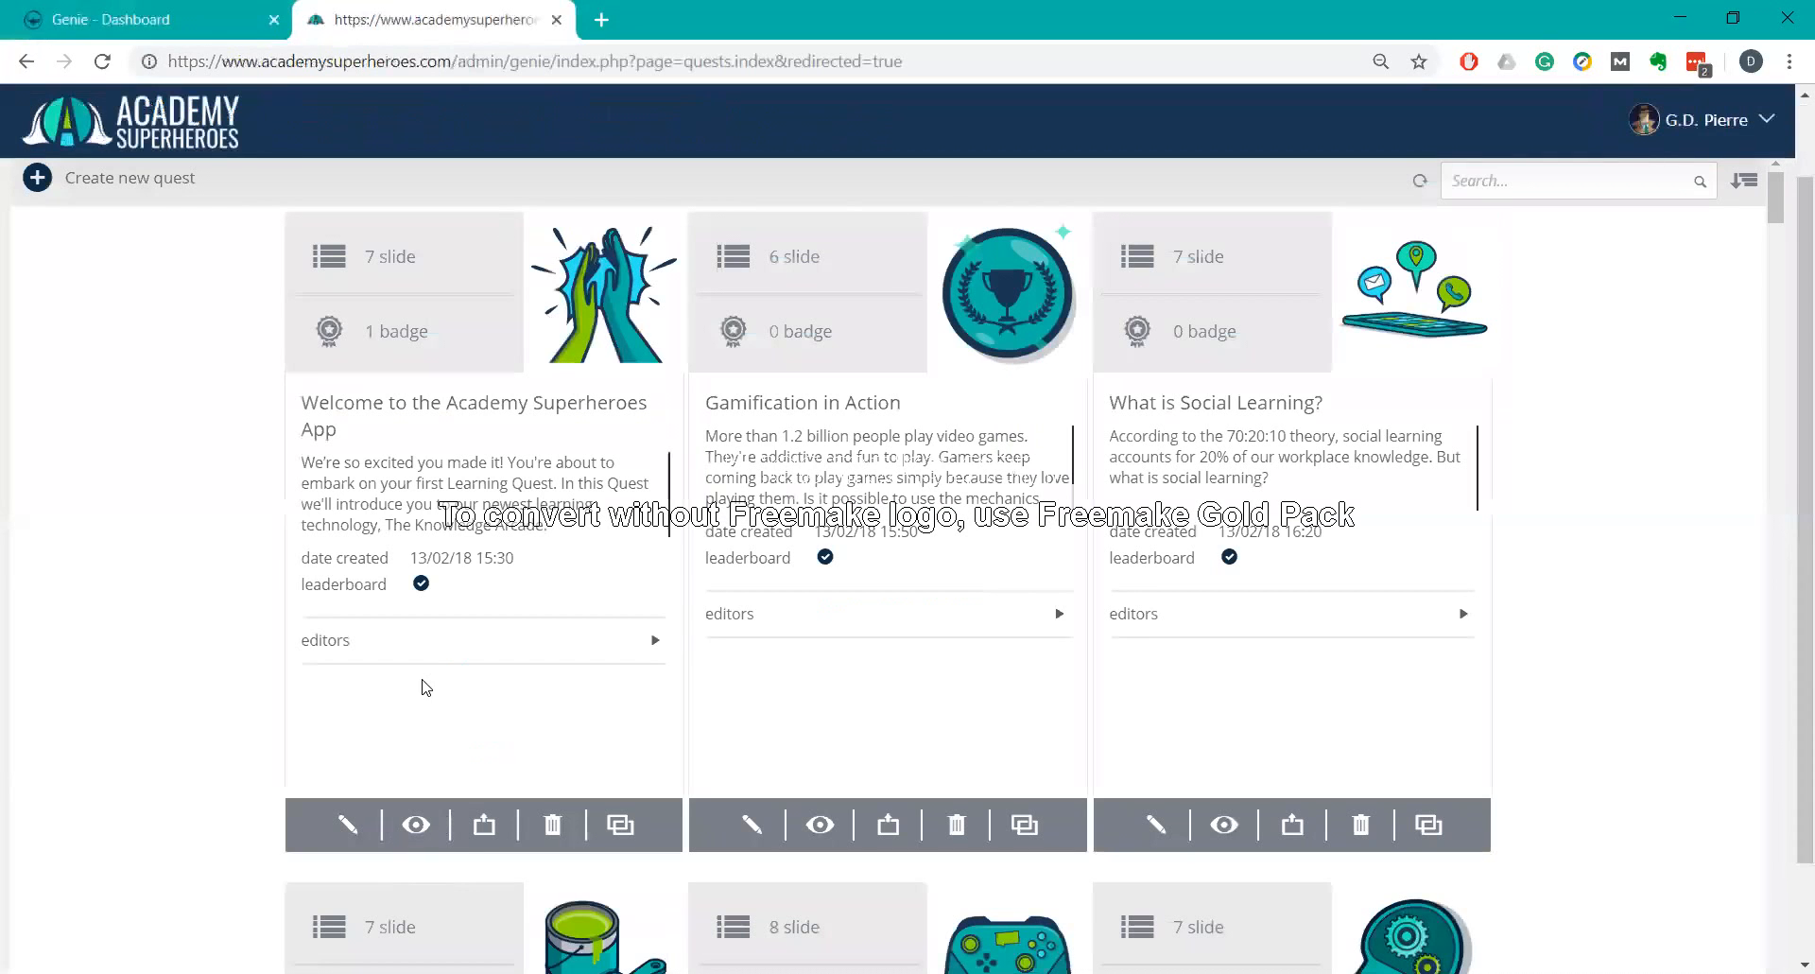
pyautogui.click(342, 648)
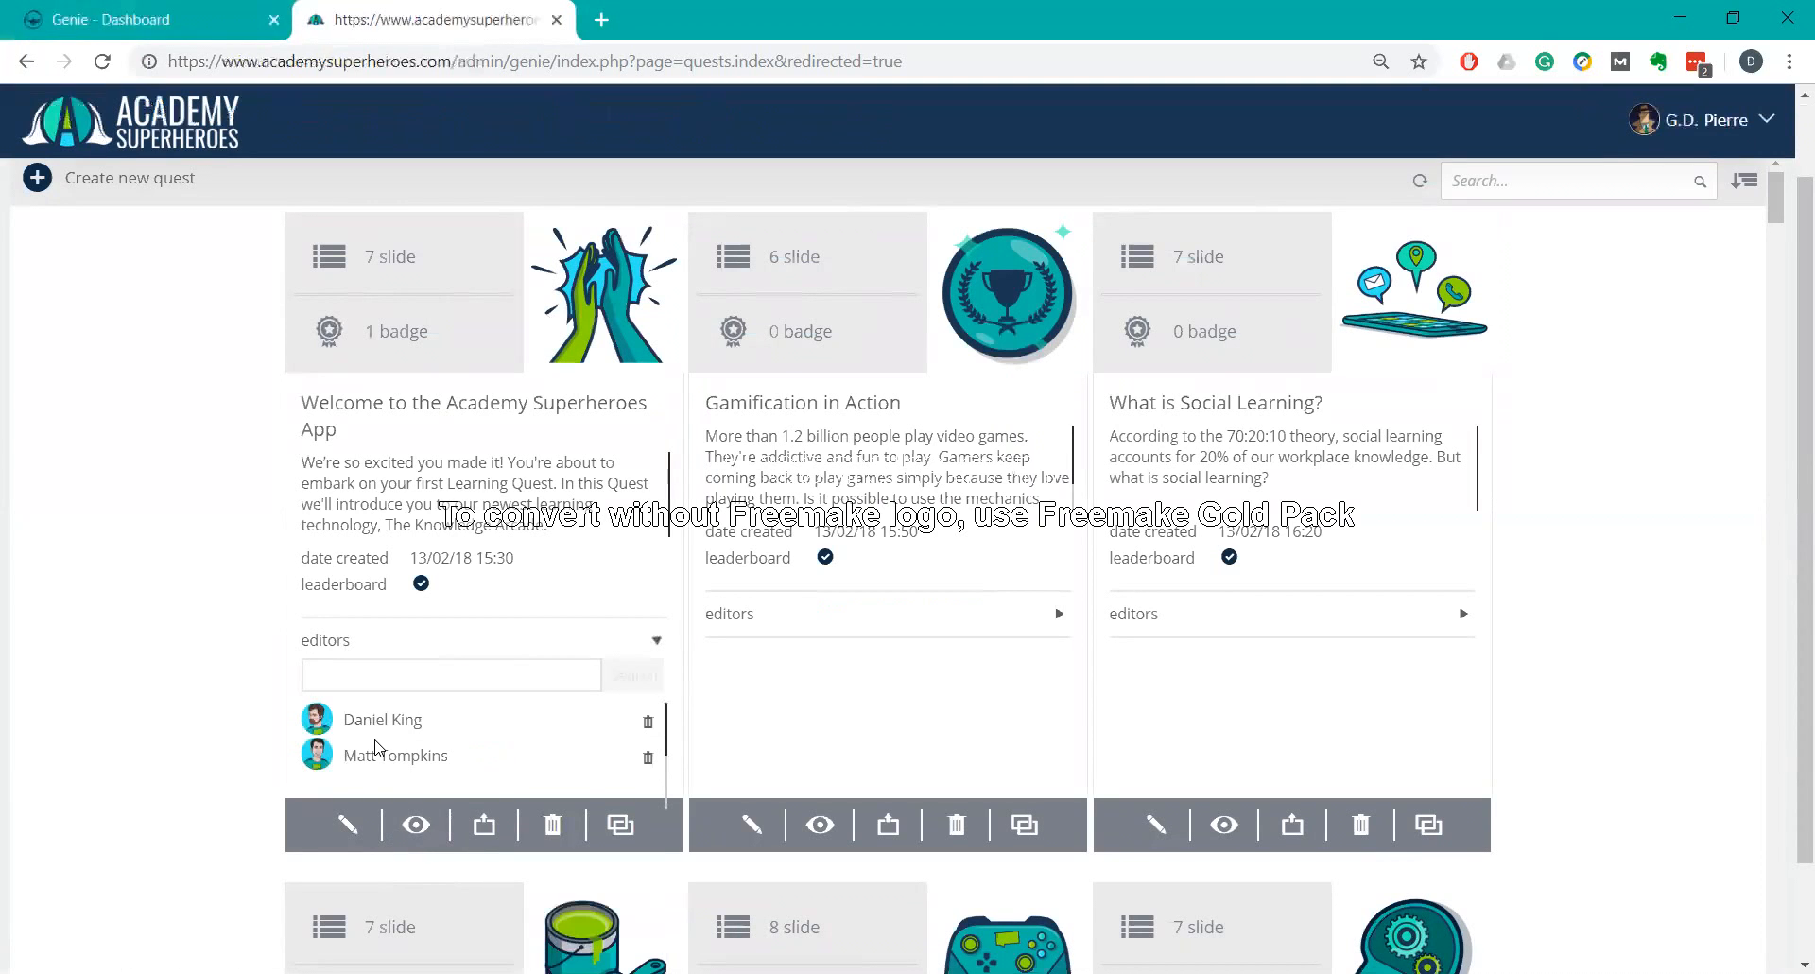
pyautogui.scroll(-1, 378, 747)
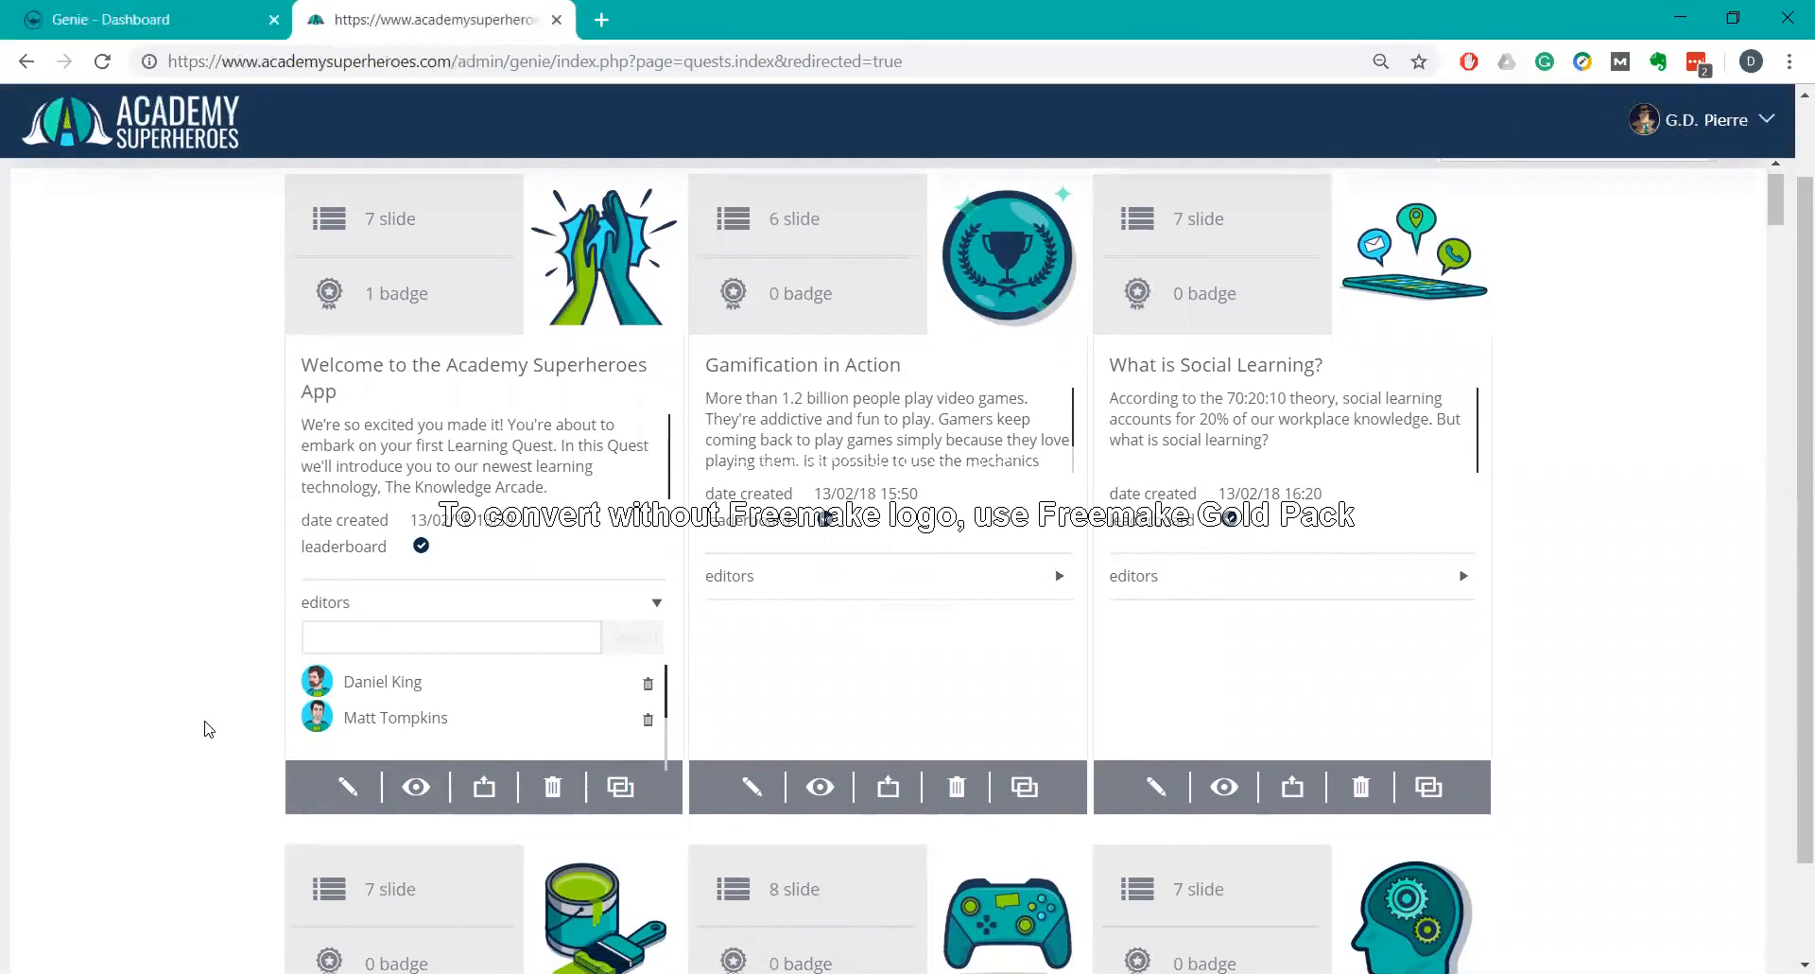
pyautogui.click(359, 629)
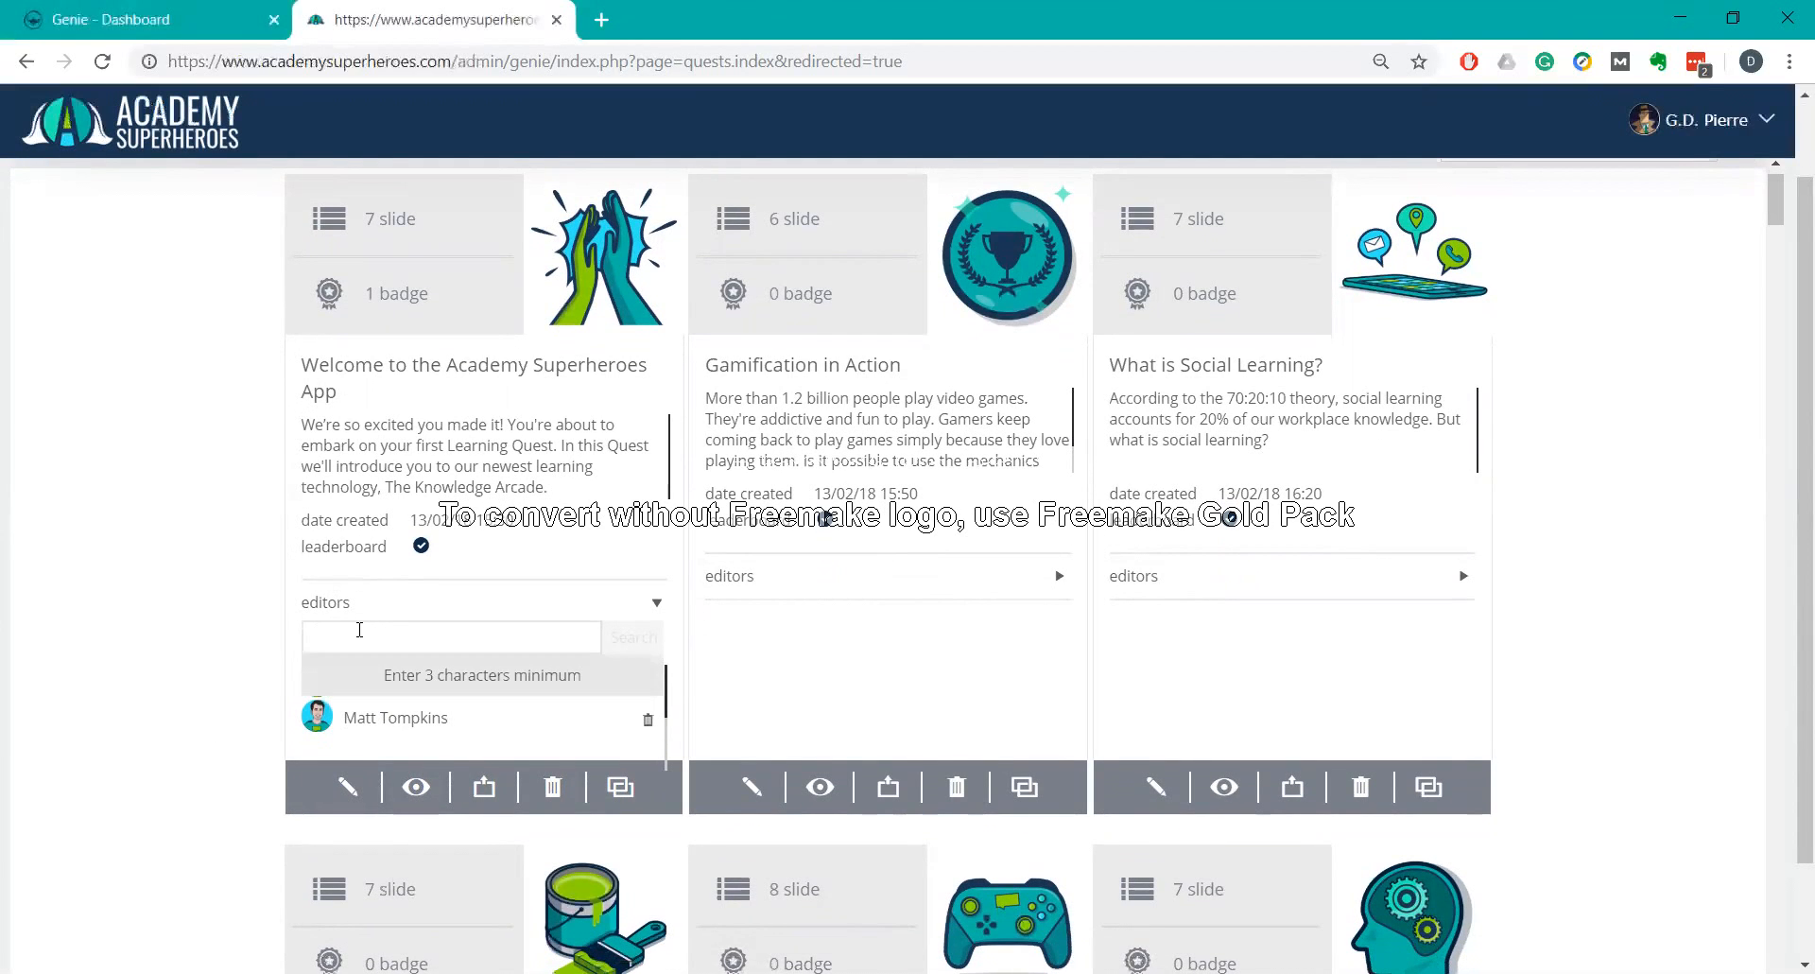
pyautogui.write('jam')
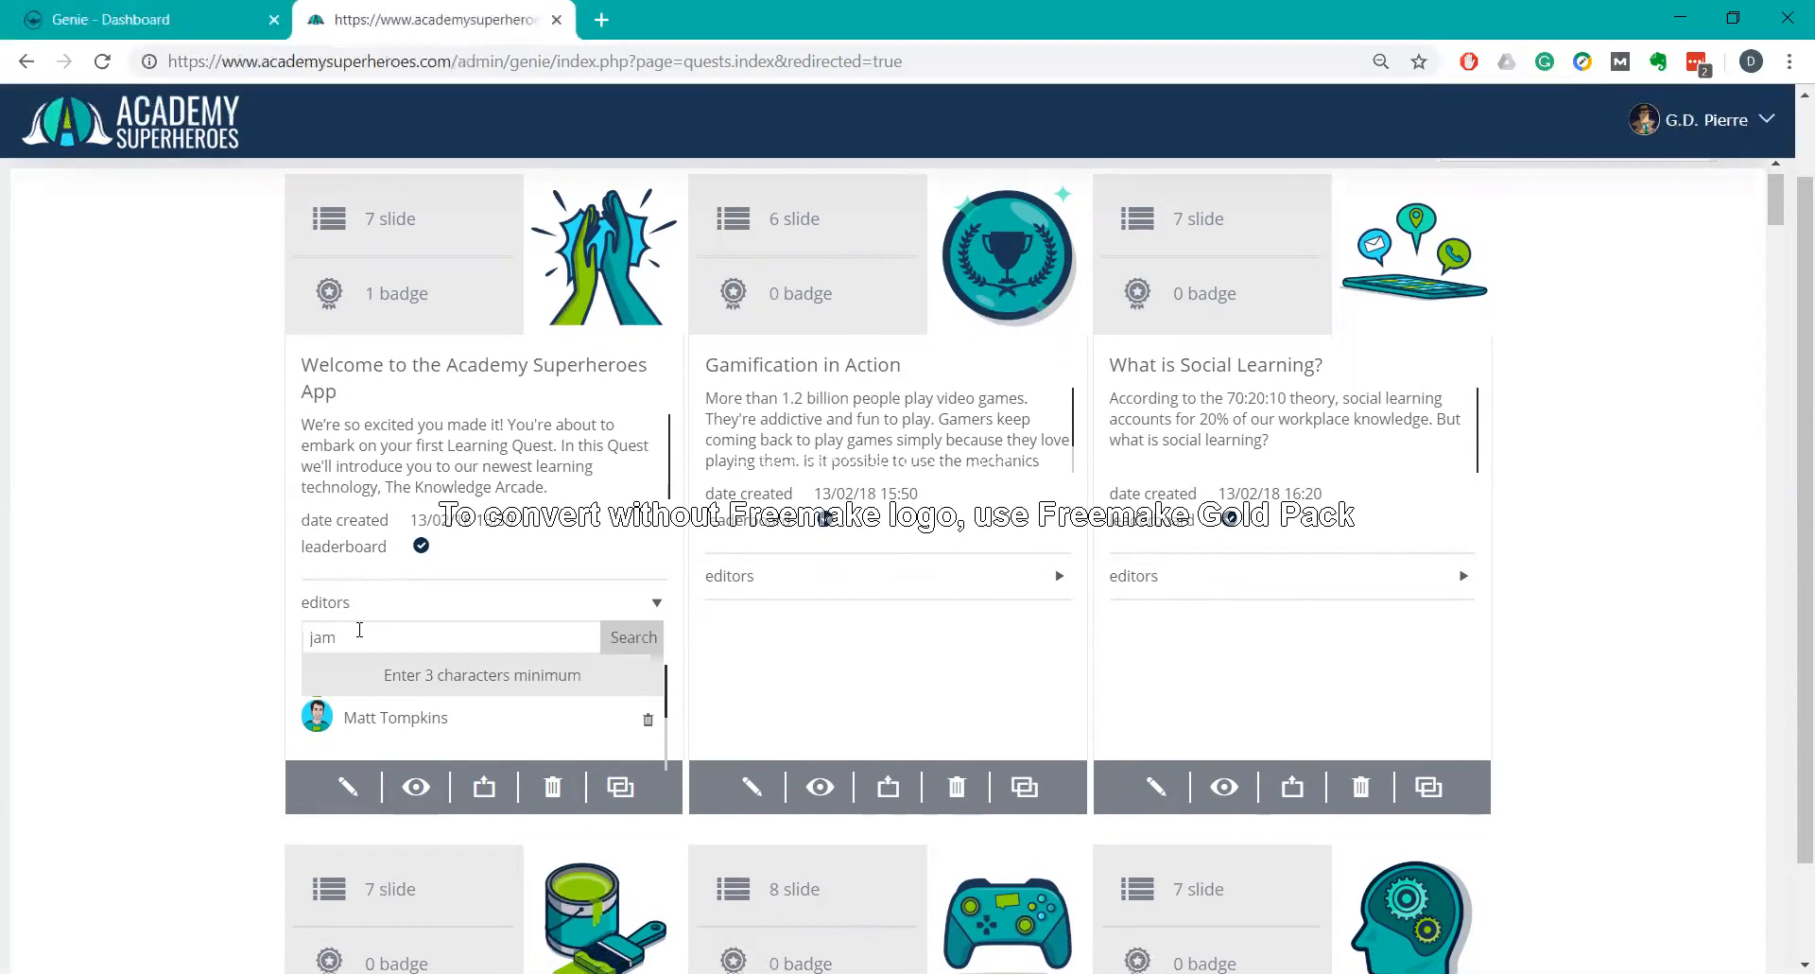
pyautogui.press('BackSpace')
pyautogui.press('BackSpace')
pyautogui.press('BackSpace')
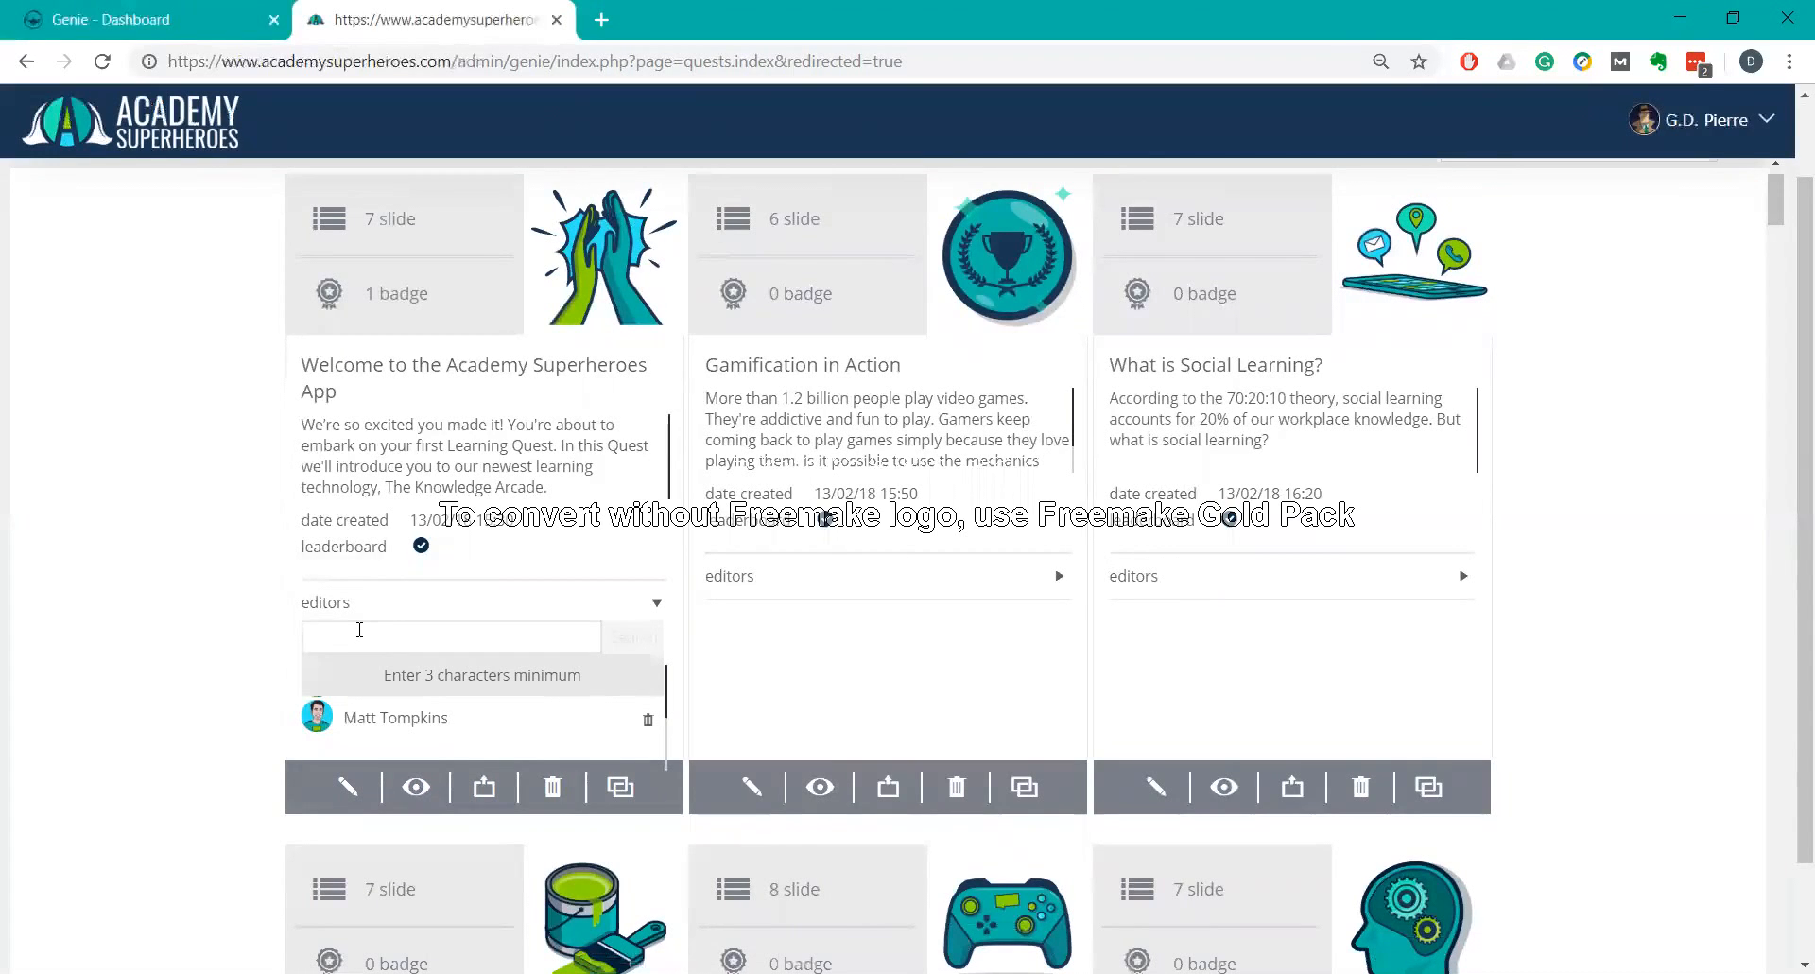
pyautogui.click(359, 629)
pyautogui.click(359, 630)
# Preview the Gamification in Action quest and begin it from its Hello introduction.
pyautogui.scroll(-2, 359, 629)
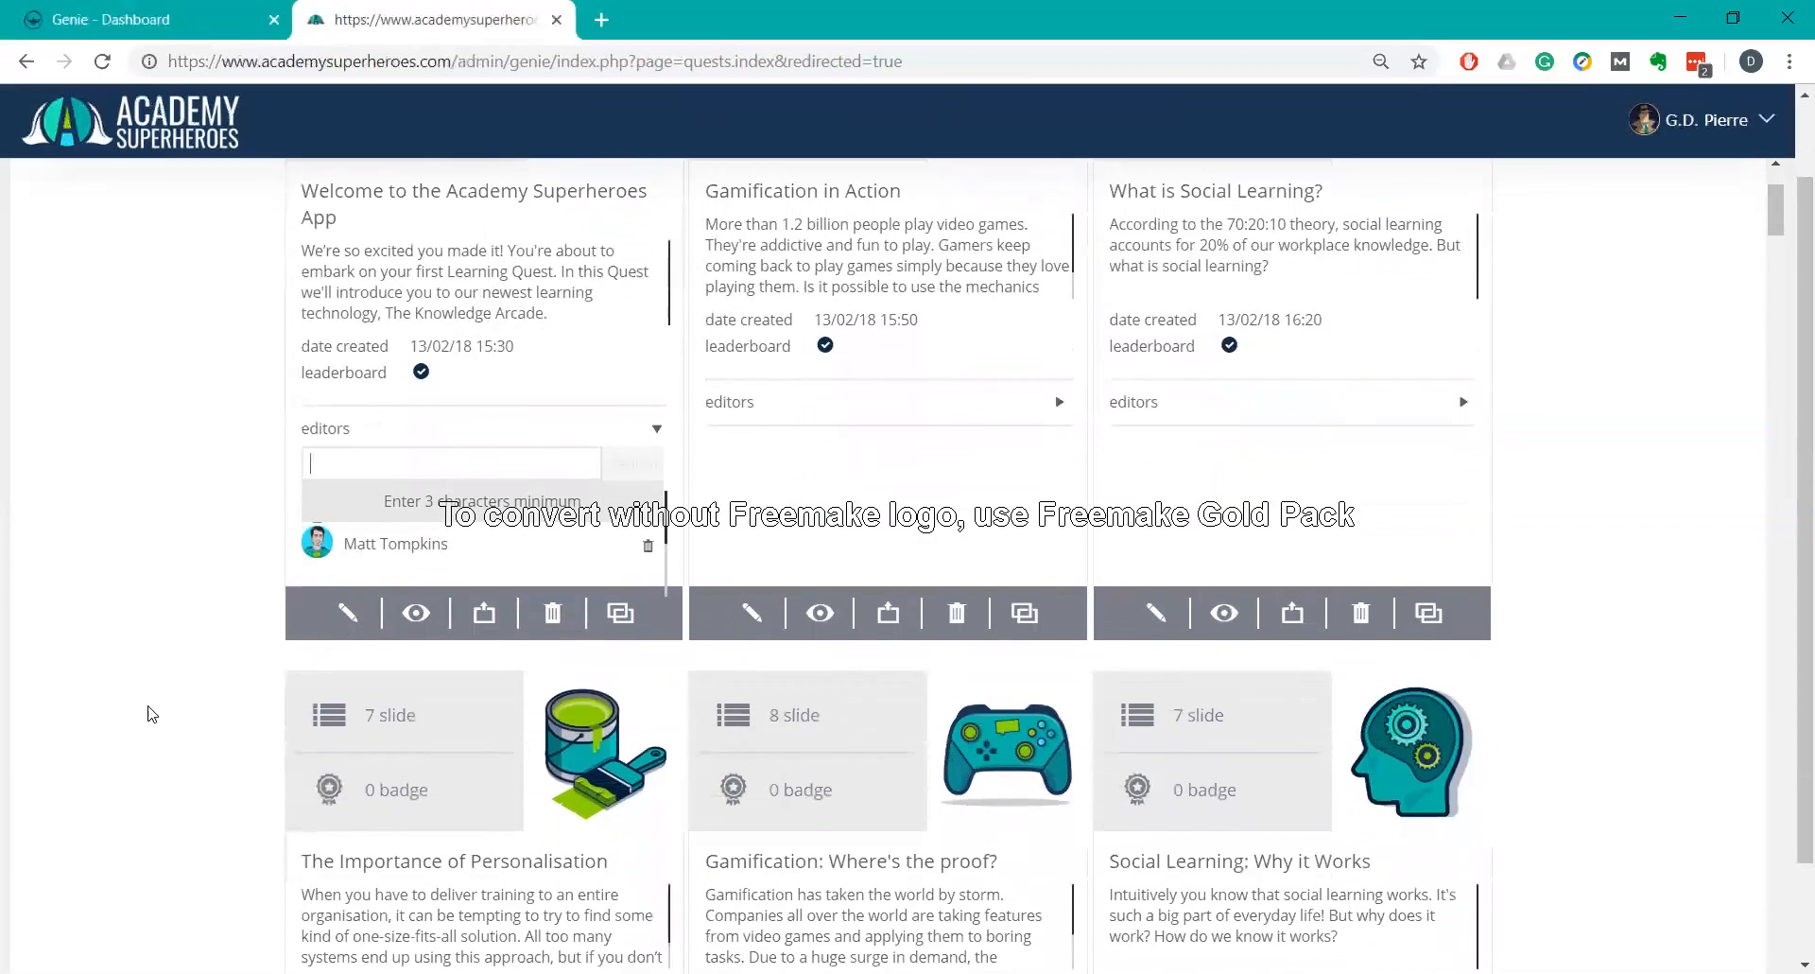
pyautogui.click(828, 611)
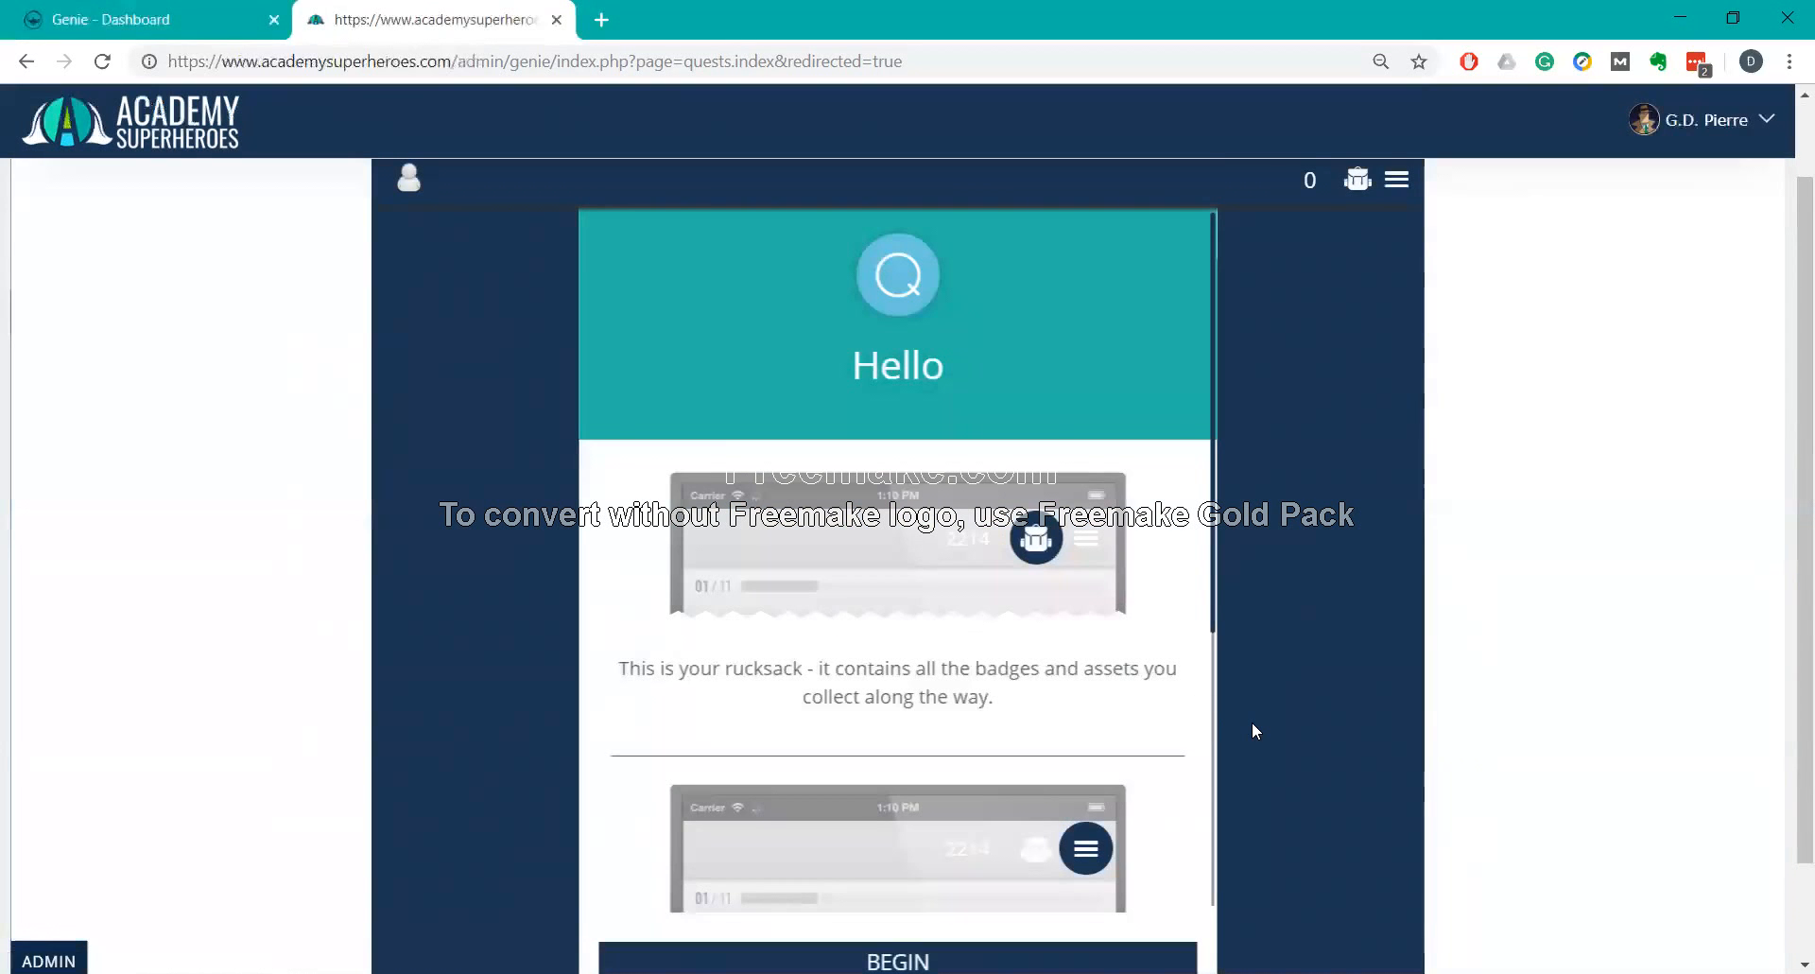
pyautogui.scroll(-1, 1254, 730)
pyautogui.scroll(1, 1254, 730)
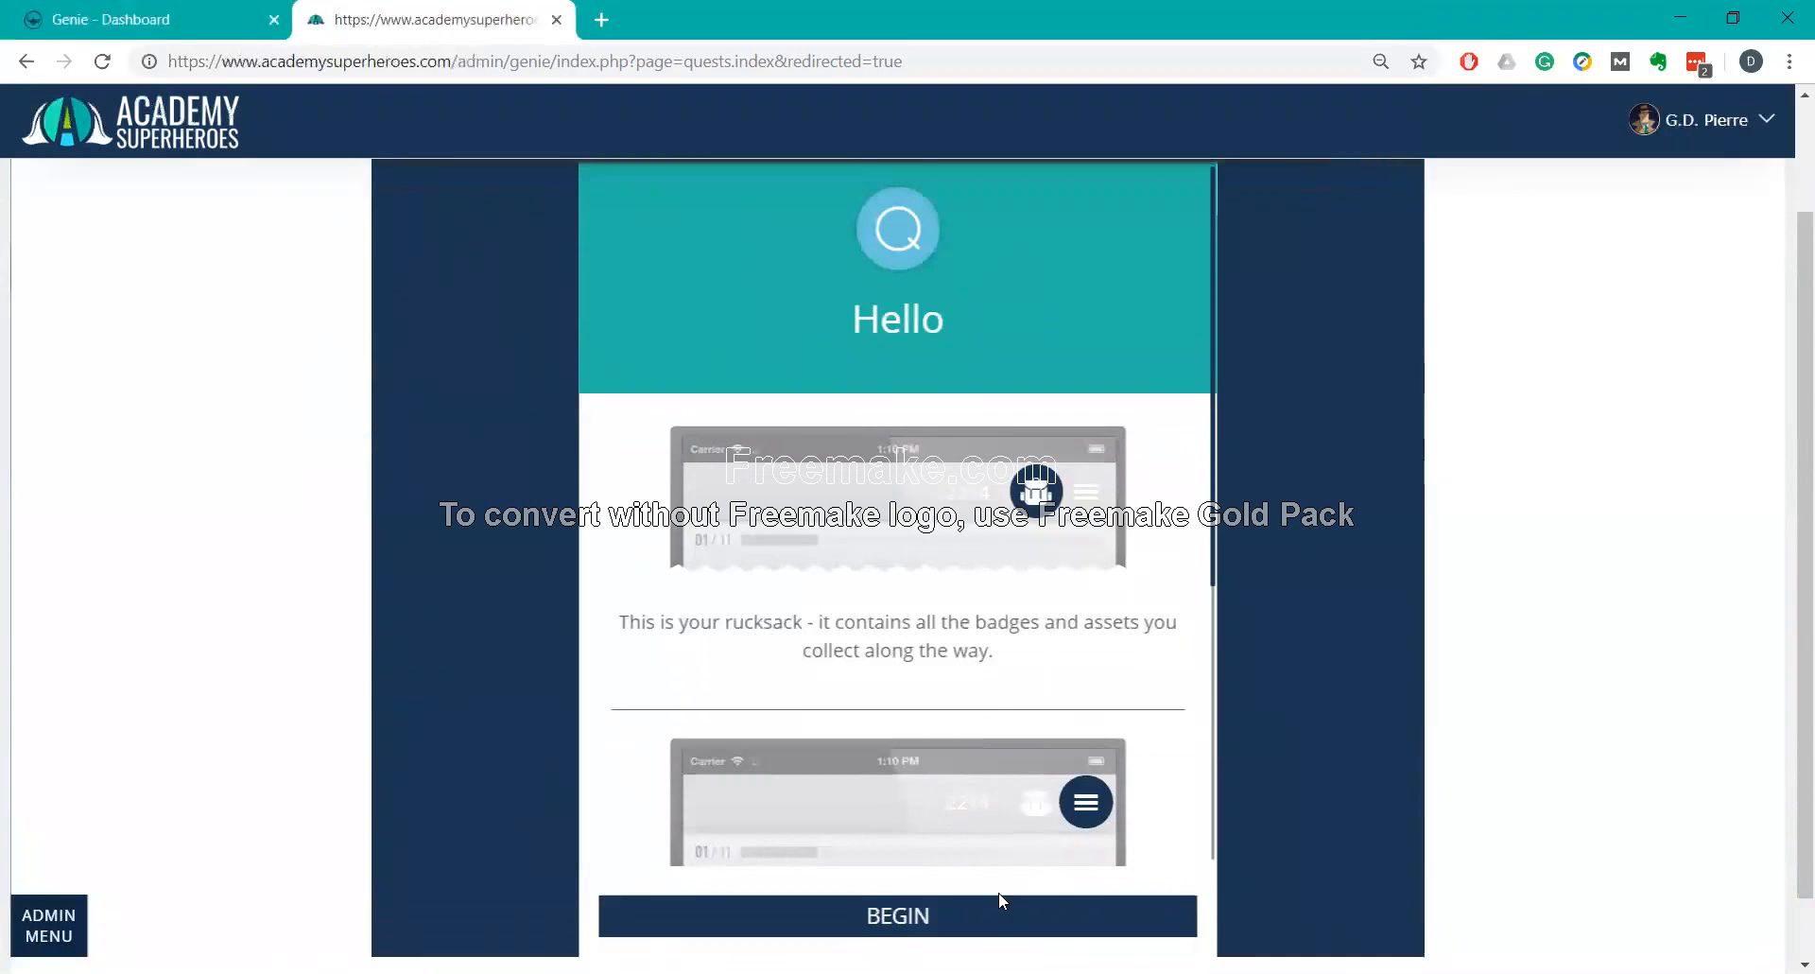
pyautogui.scroll(-2, 988, 917)
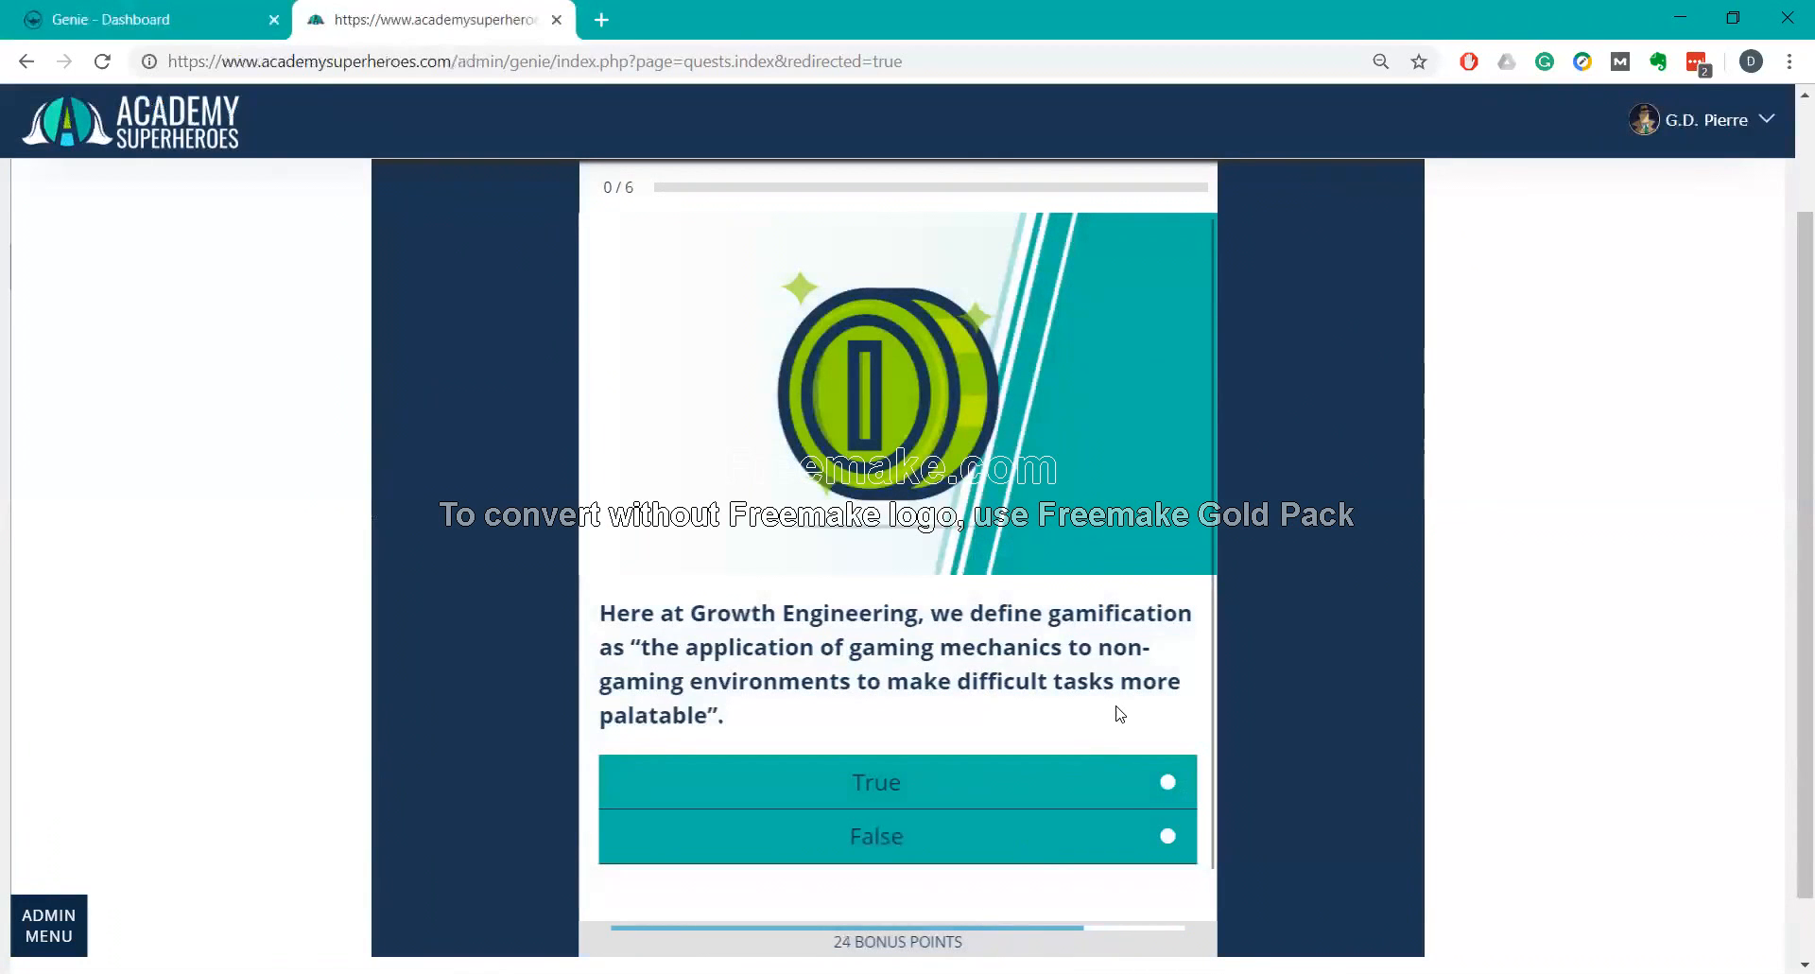
# Answer the gamification definition question with True and its repeat with False, continuing past each feedback page.
pyautogui.scroll(-1, 1118, 705)
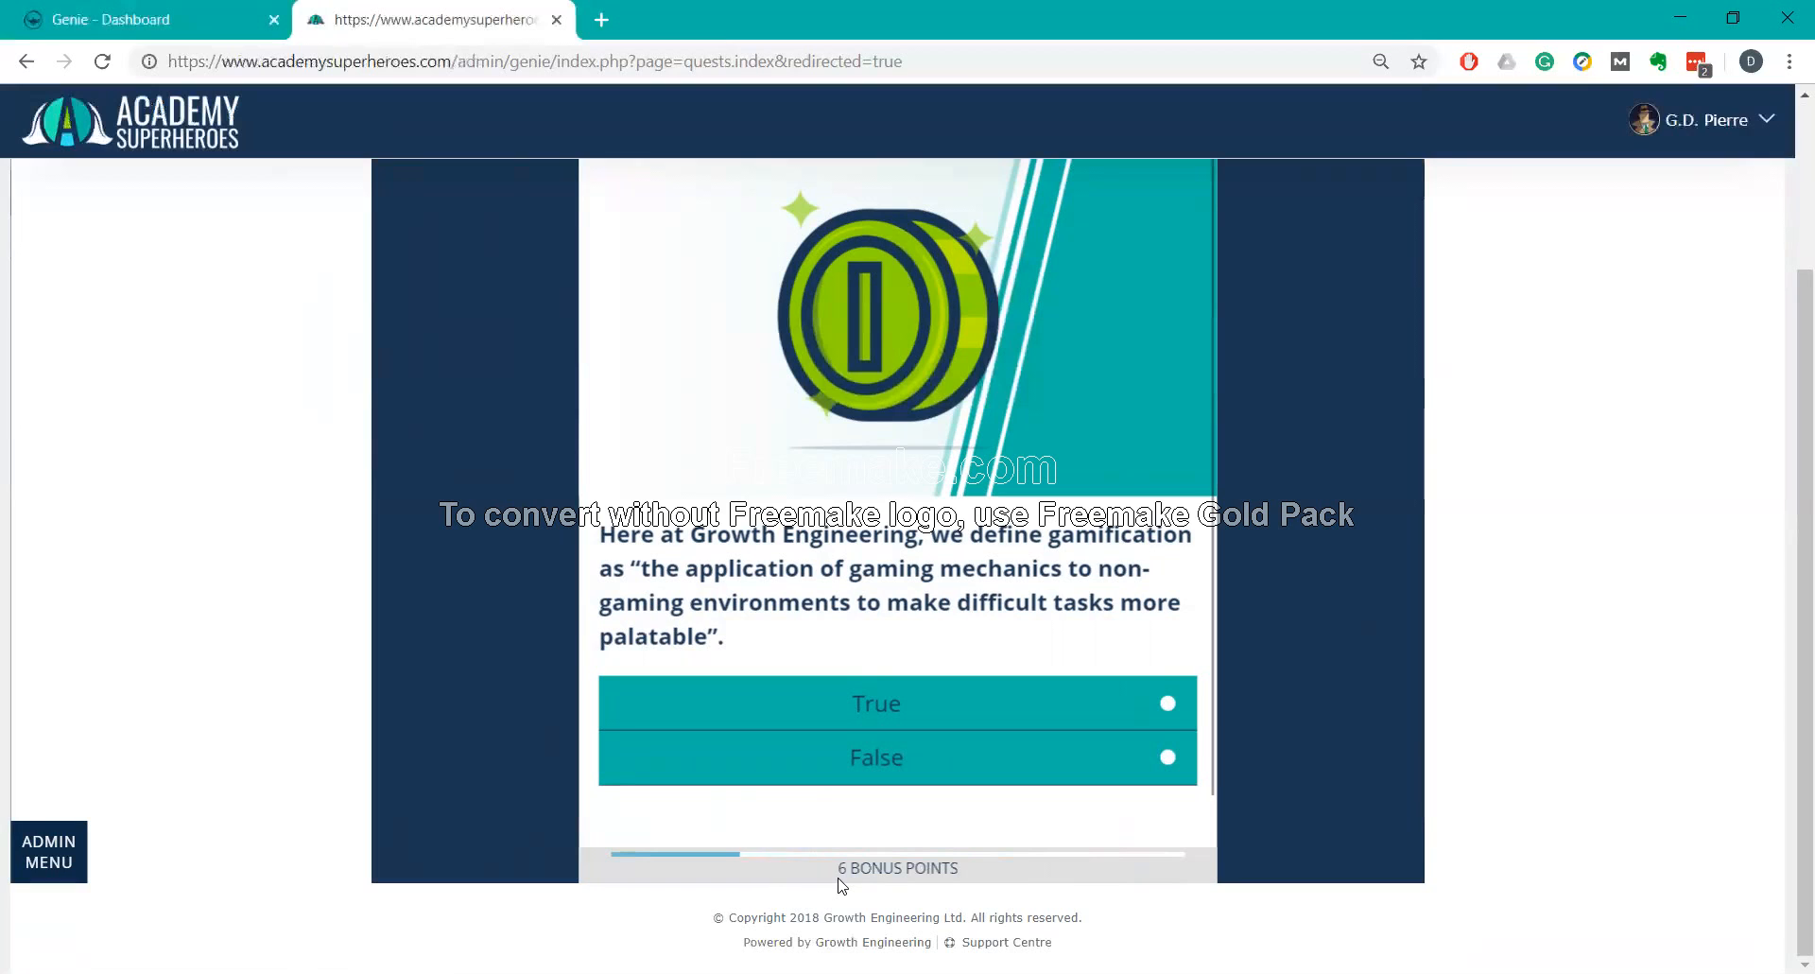
pyautogui.click(894, 726)
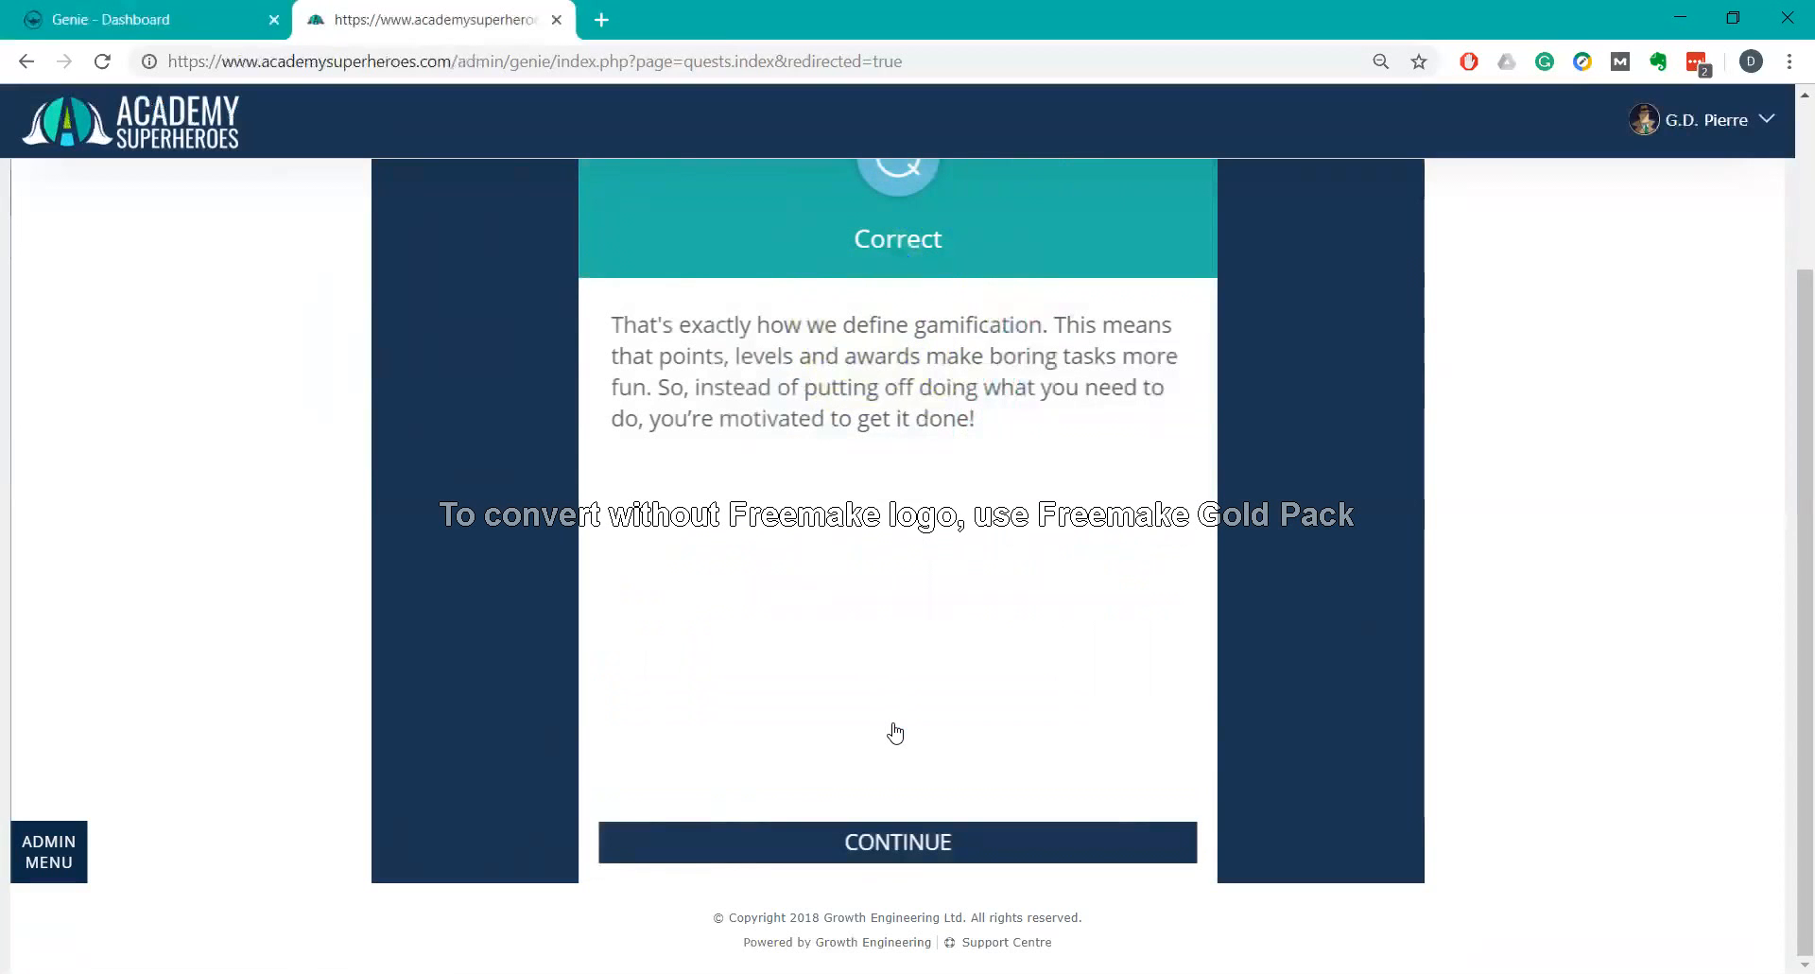
pyautogui.click(879, 844)
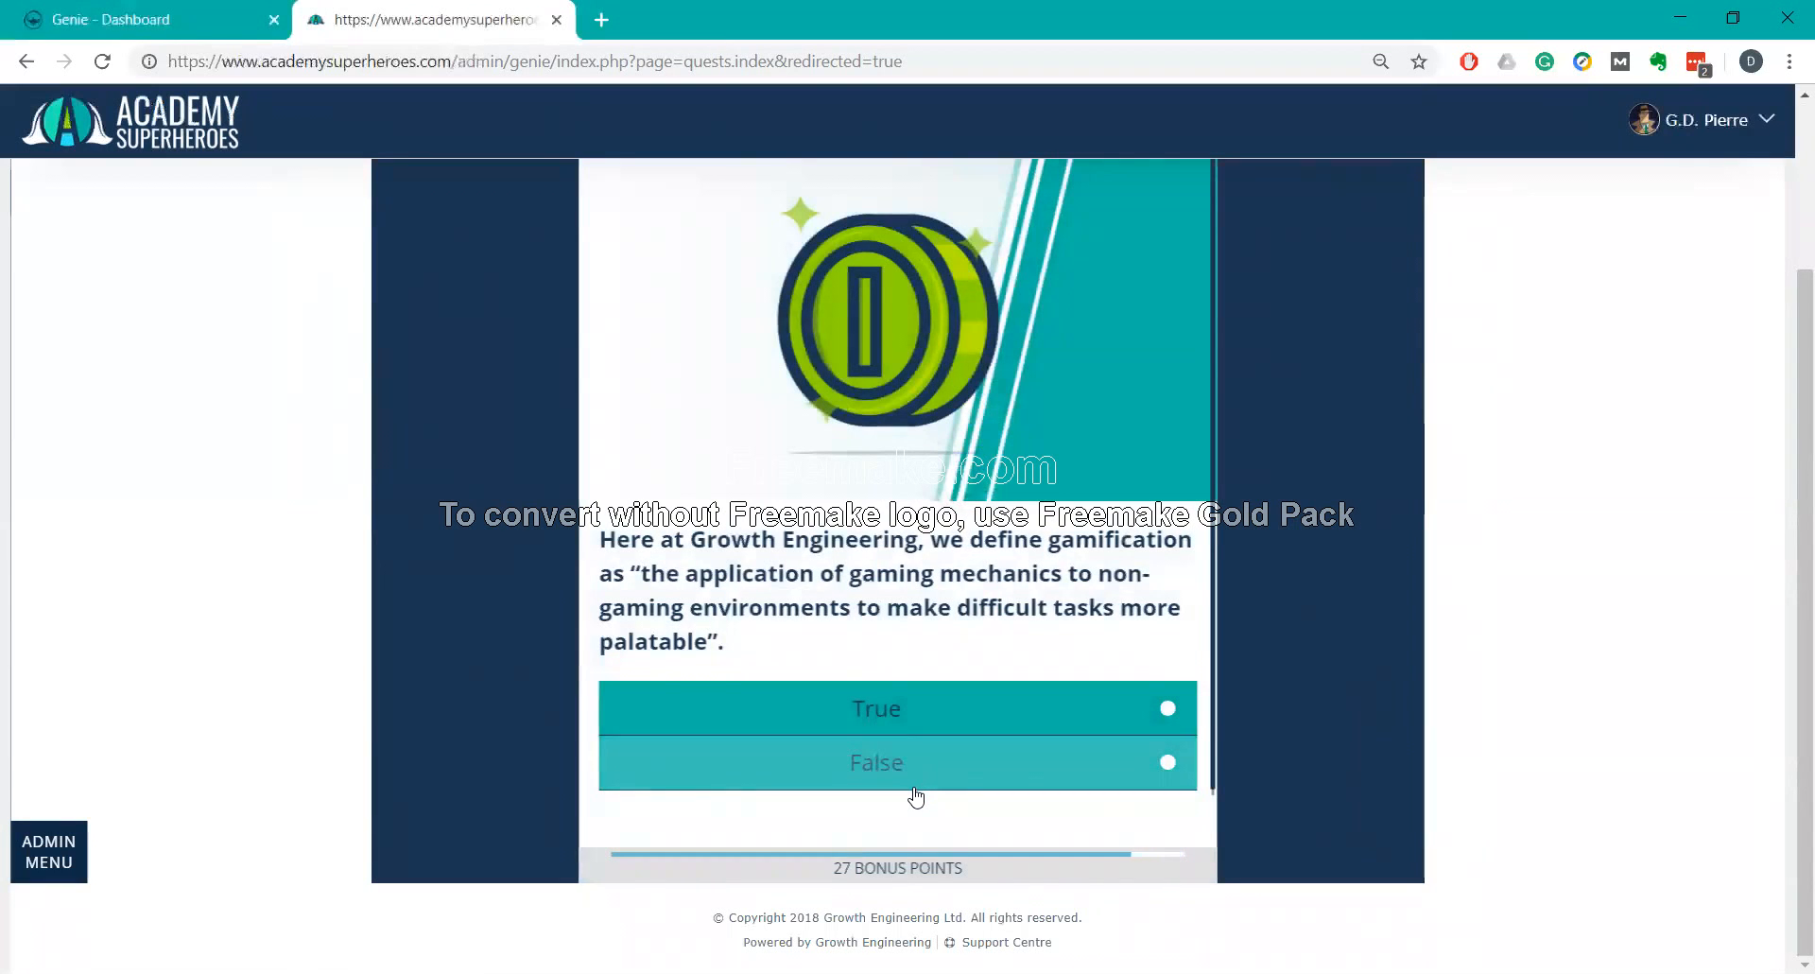
pyautogui.click(914, 788)
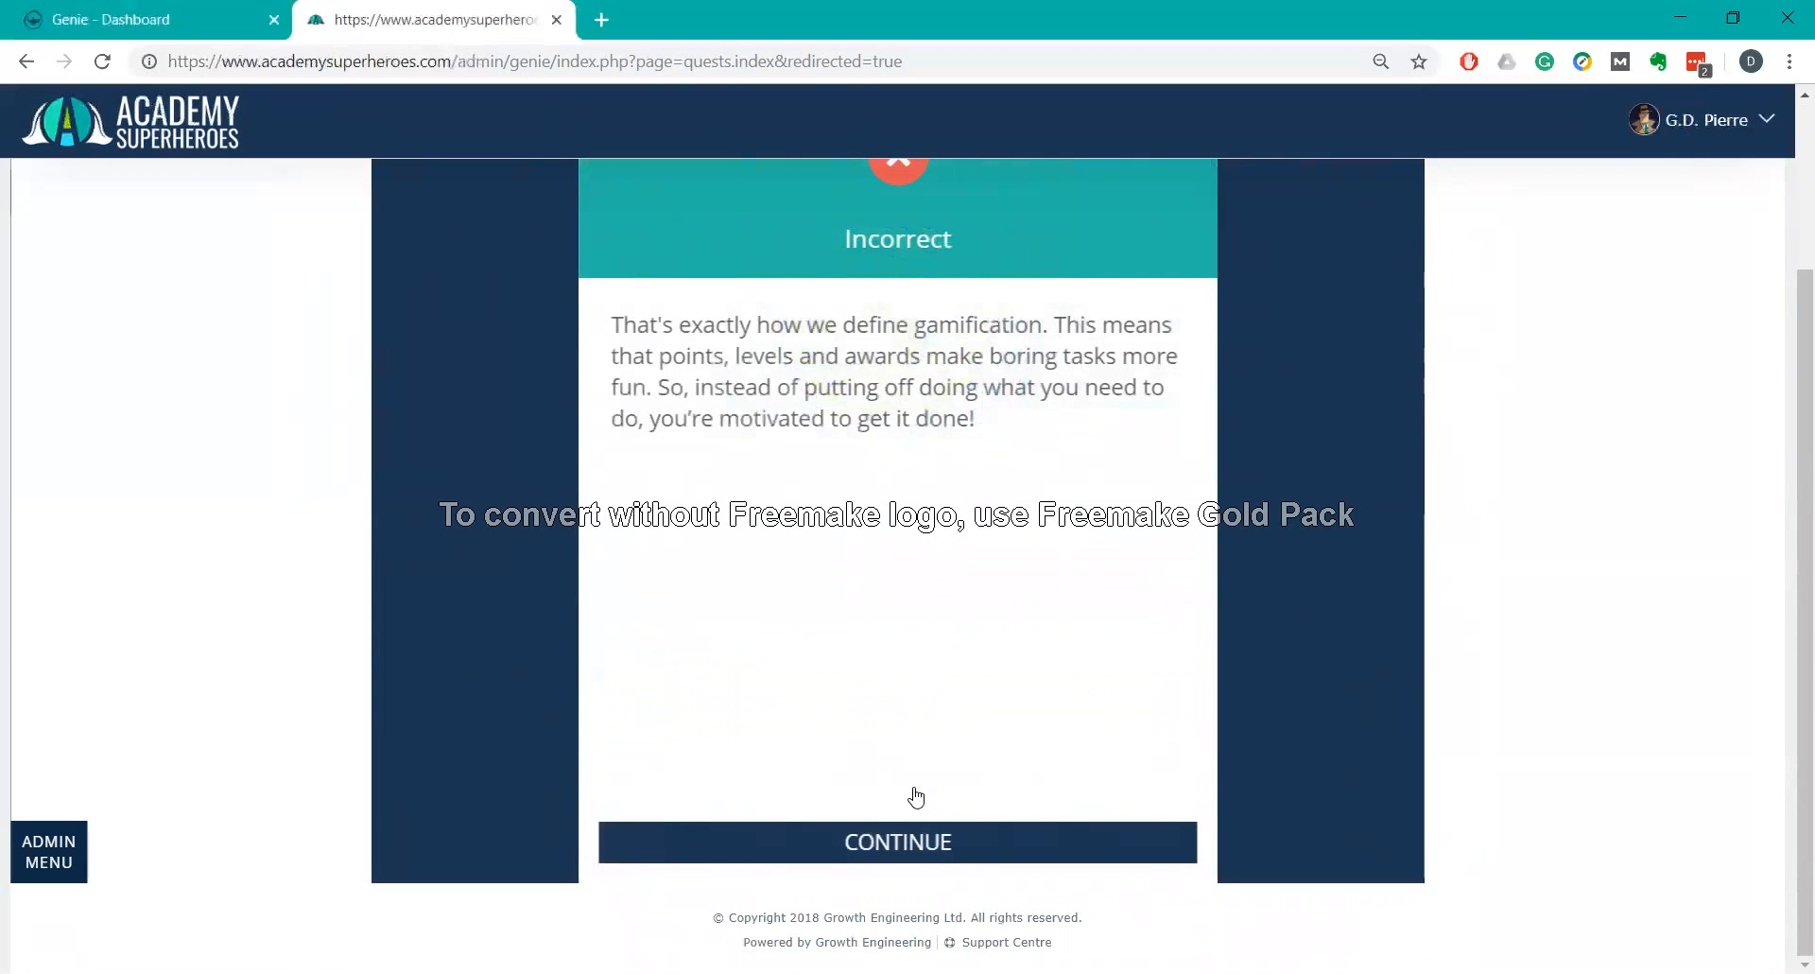
pyautogui.click(899, 840)
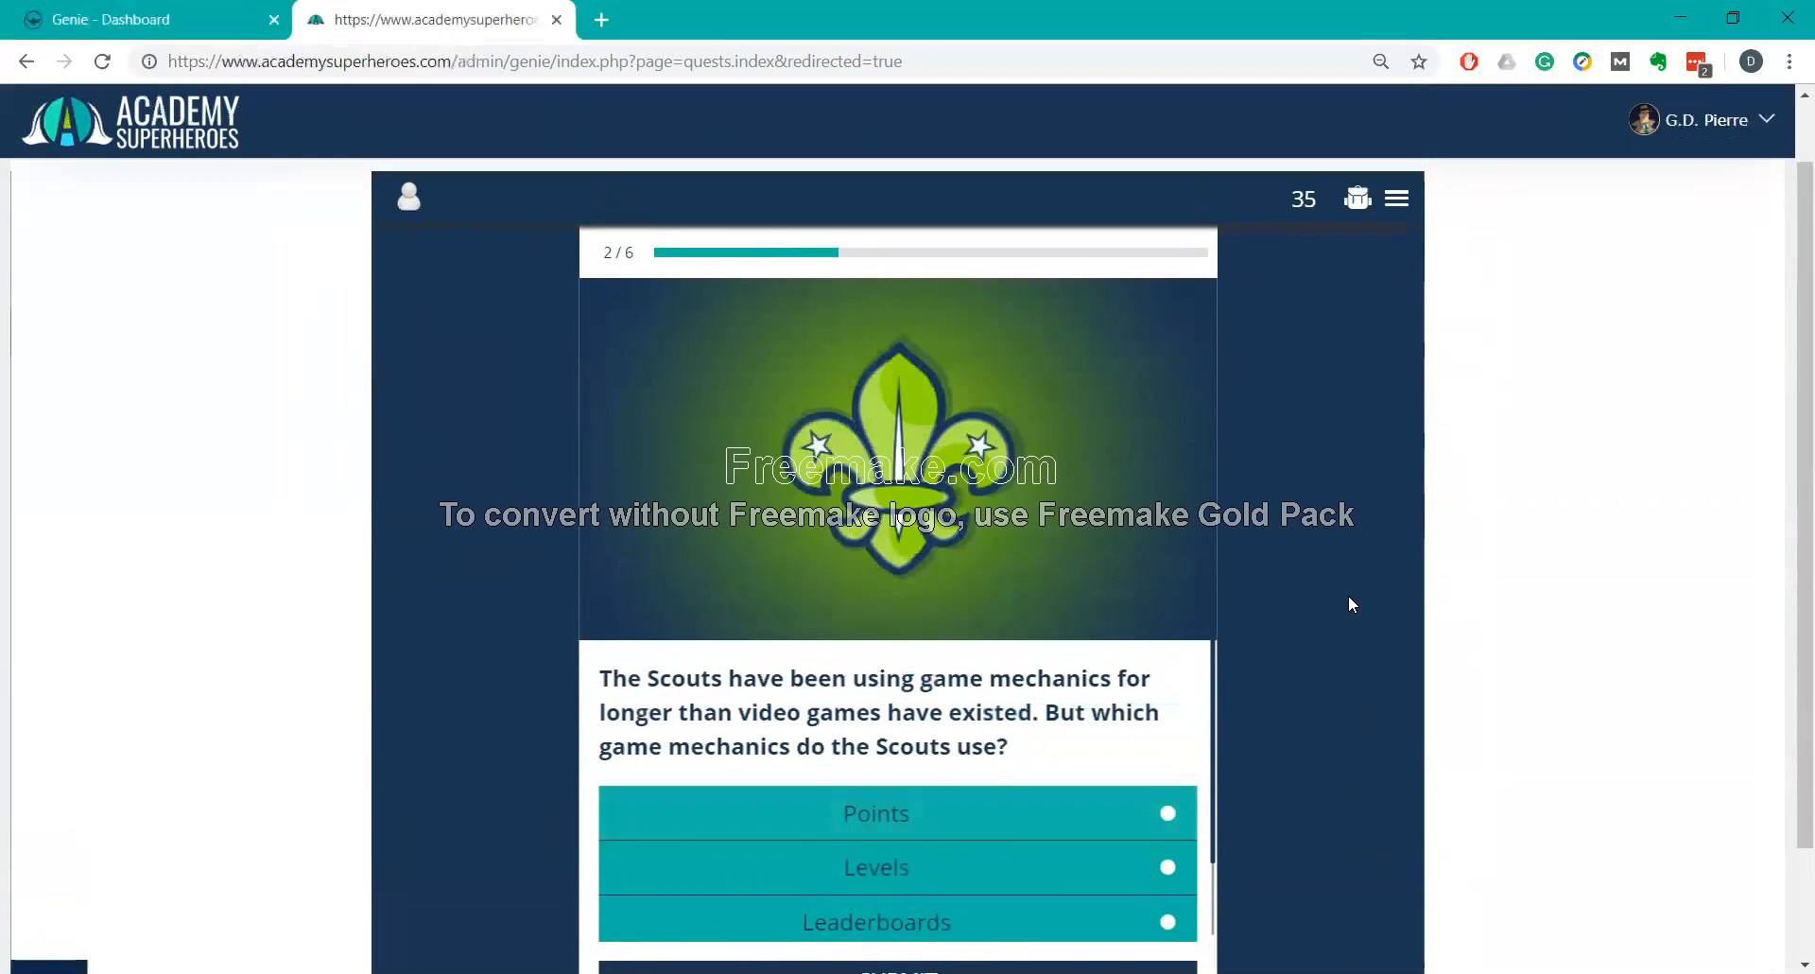
# Answer the Scouts game mechanics question with Points, Levels, Leaderboards and Badges, and submit it.
pyautogui.scroll(-2, 1348, 594)
pyautogui.scroll(1, 1117, 588)
pyautogui.scroll(2, 1118, 588)
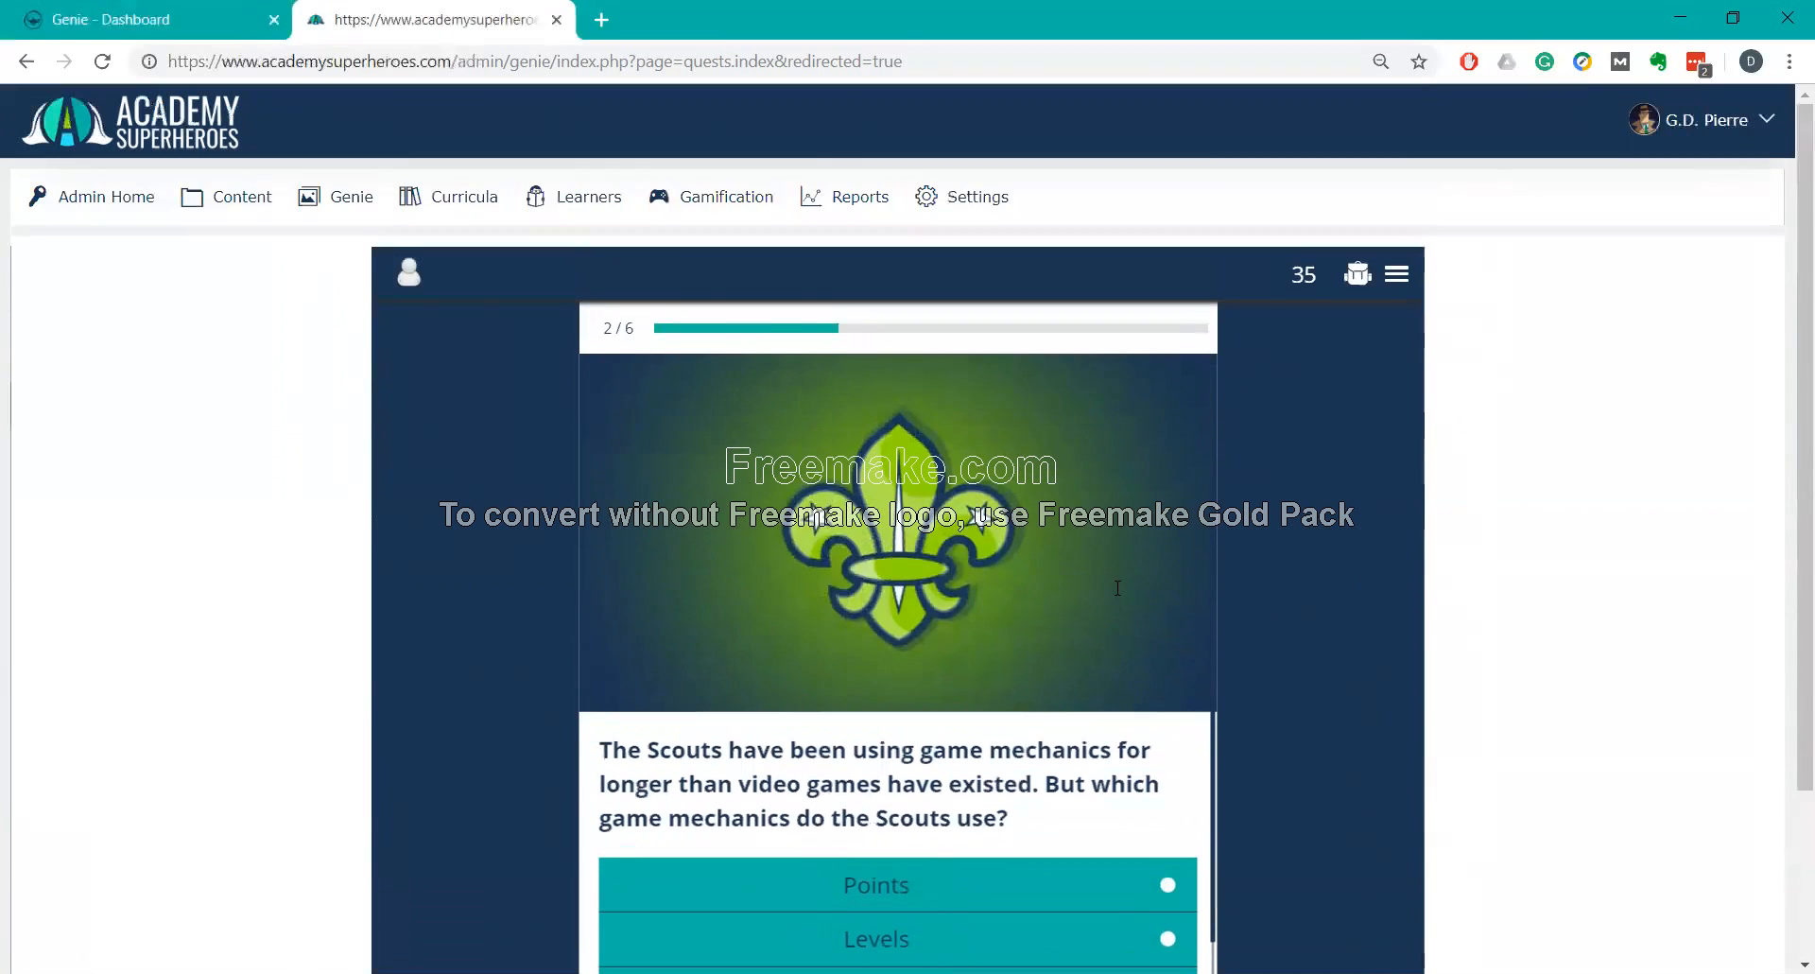
pyautogui.scroll(-2, 1117, 585)
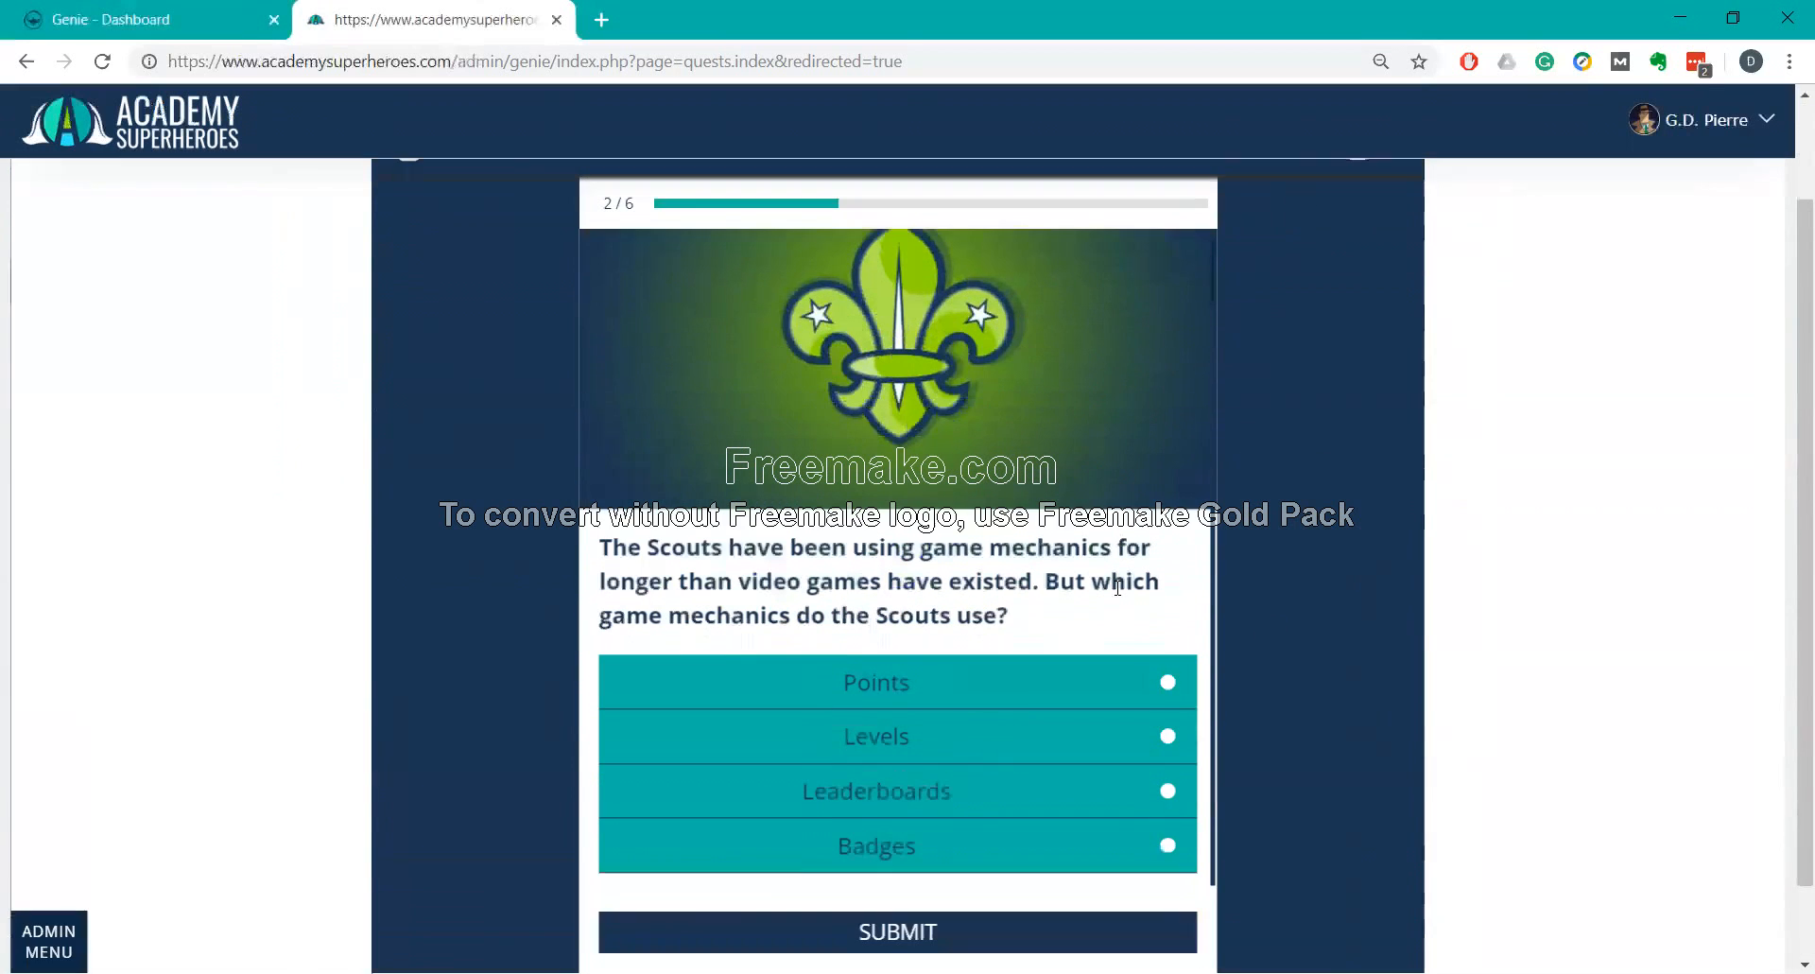
pyautogui.click(945, 864)
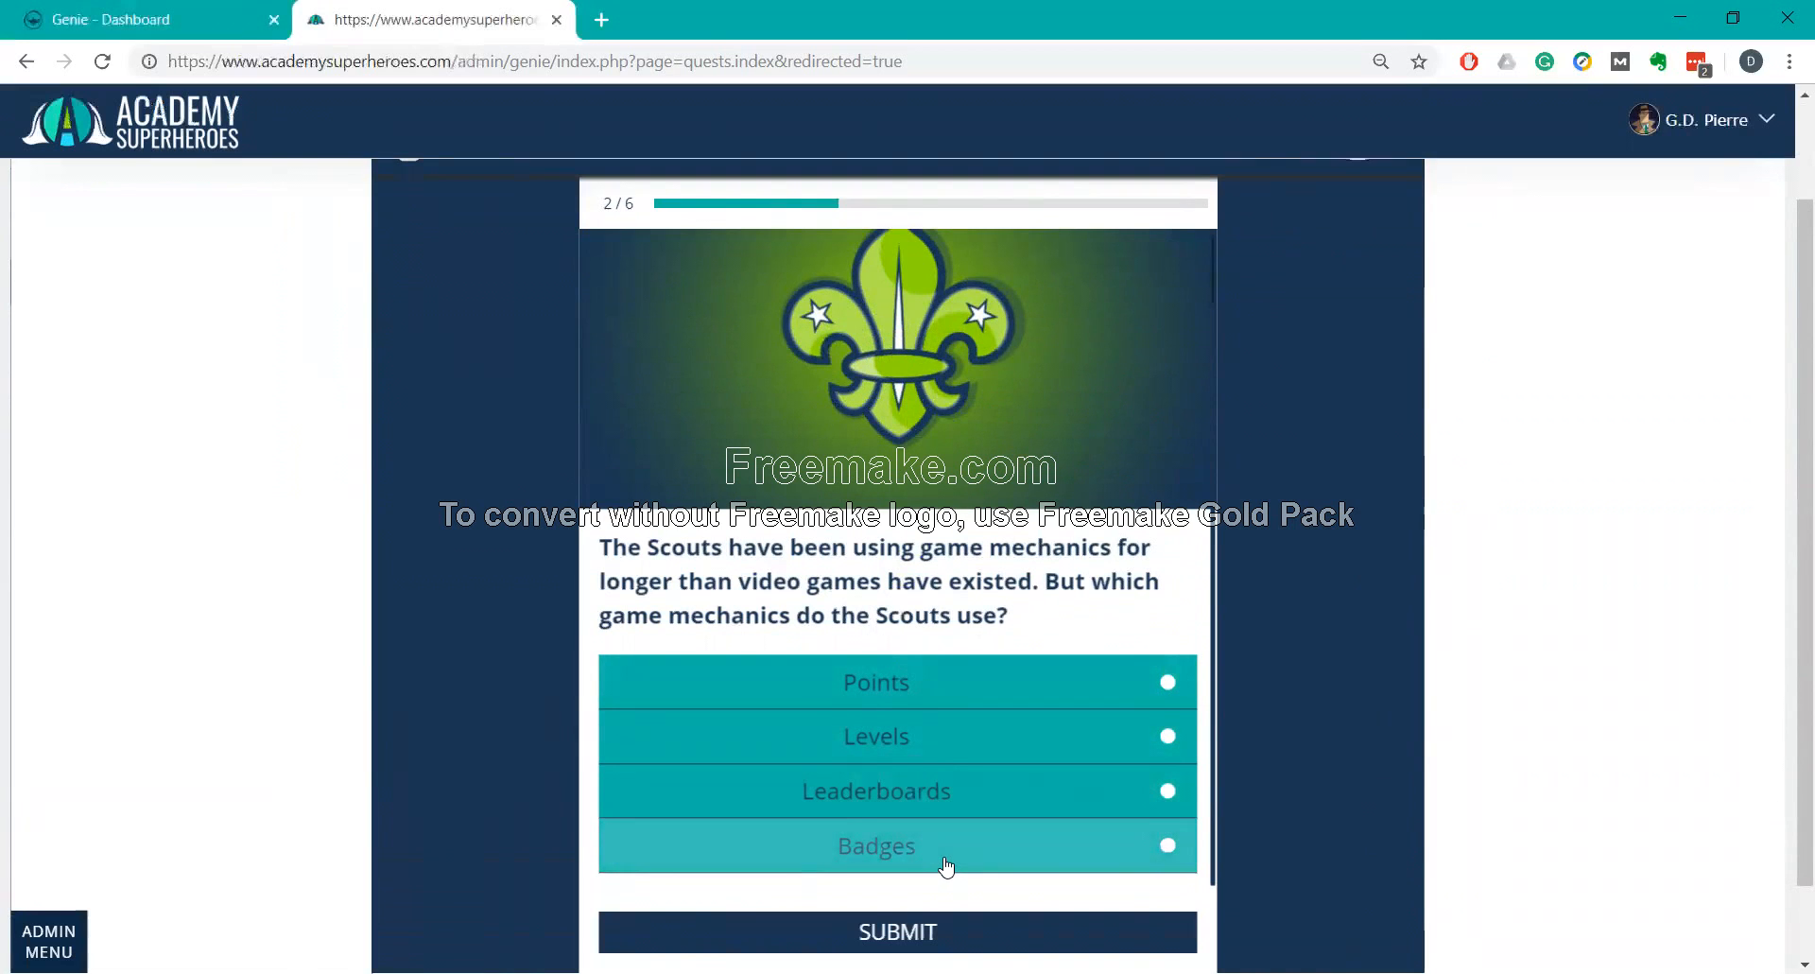
pyautogui.click(972, 803)
pyautogui.click(978, 748)
pyautogui.click(984, 686)
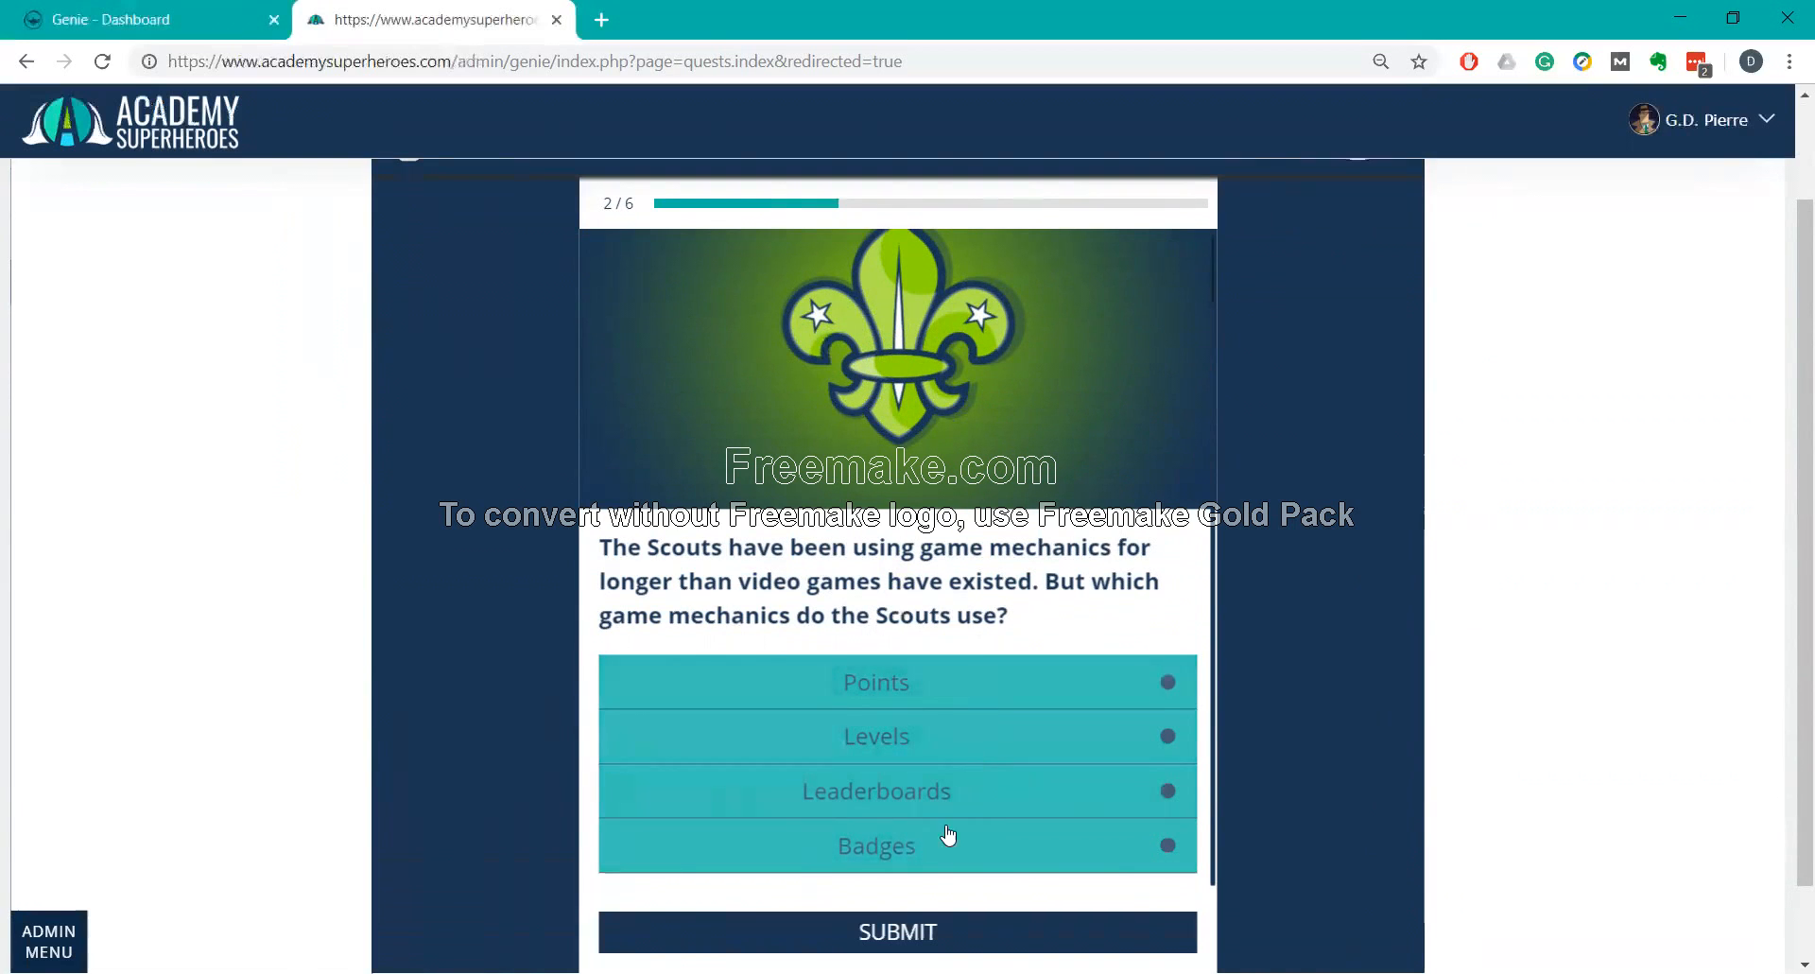
pyautogui.click(907, 933)
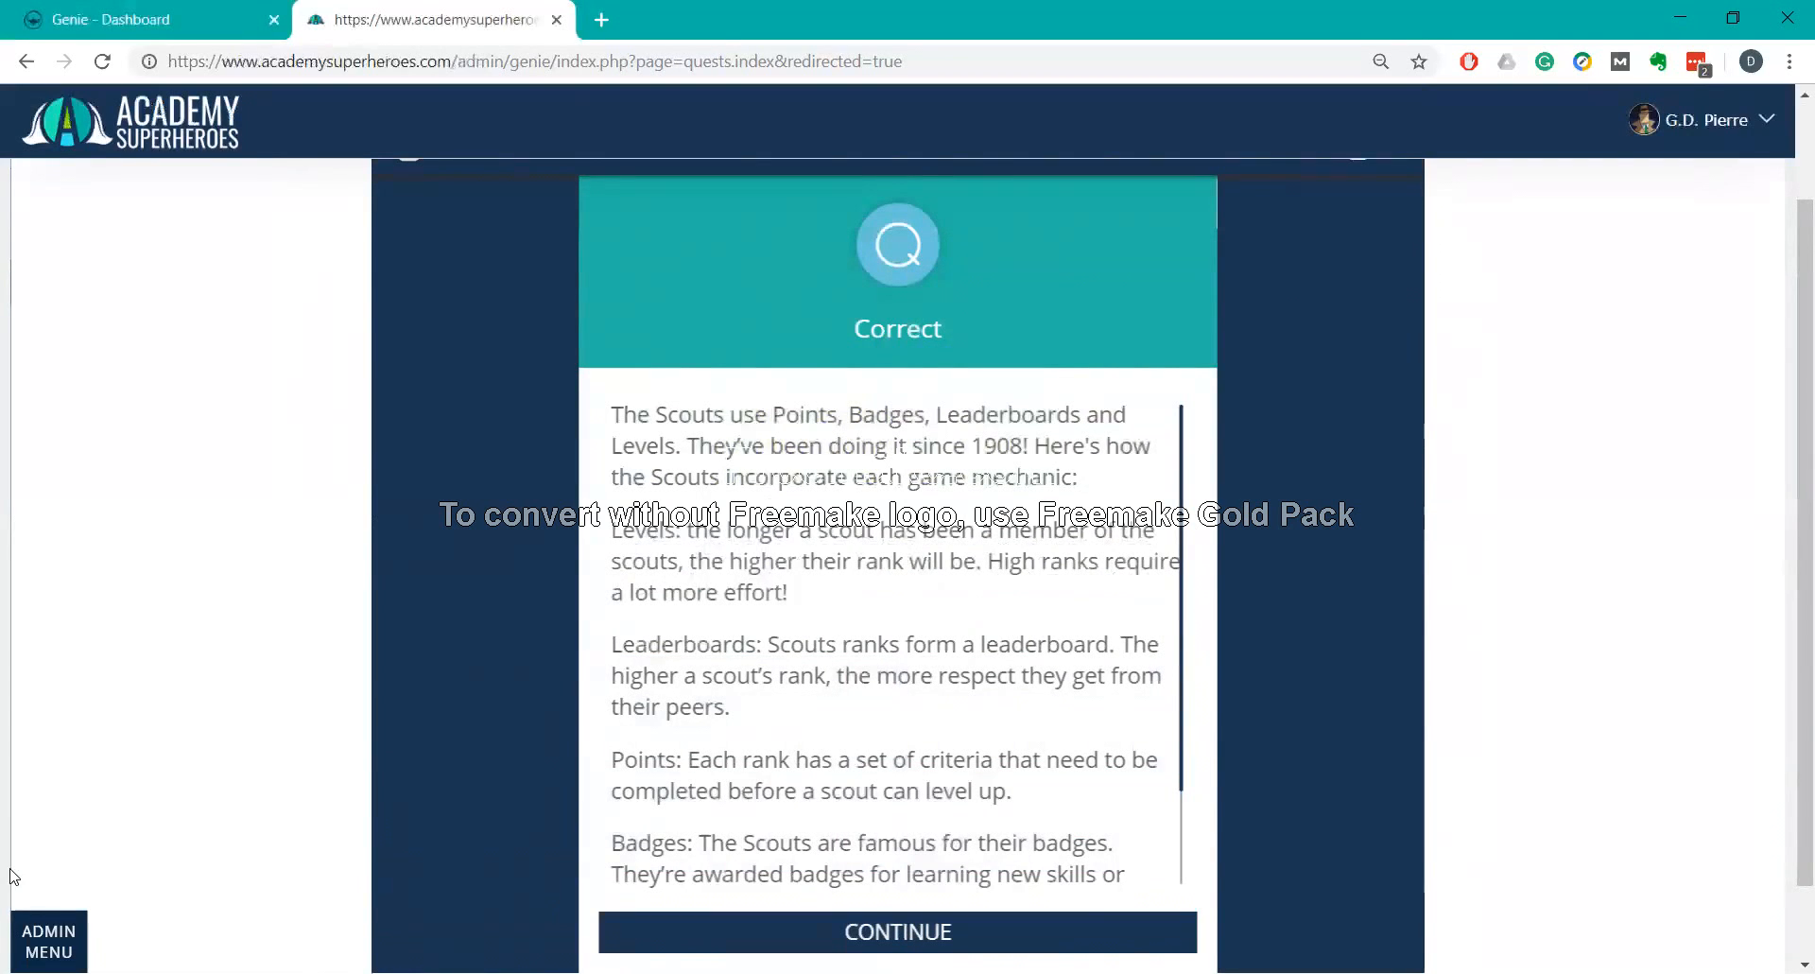
# Open the Gamification in Action quest in the editor and check its first question slide in tablet and phone layouts.
pyautogui.click(48, 941)
pyautogui.click(87, 246)
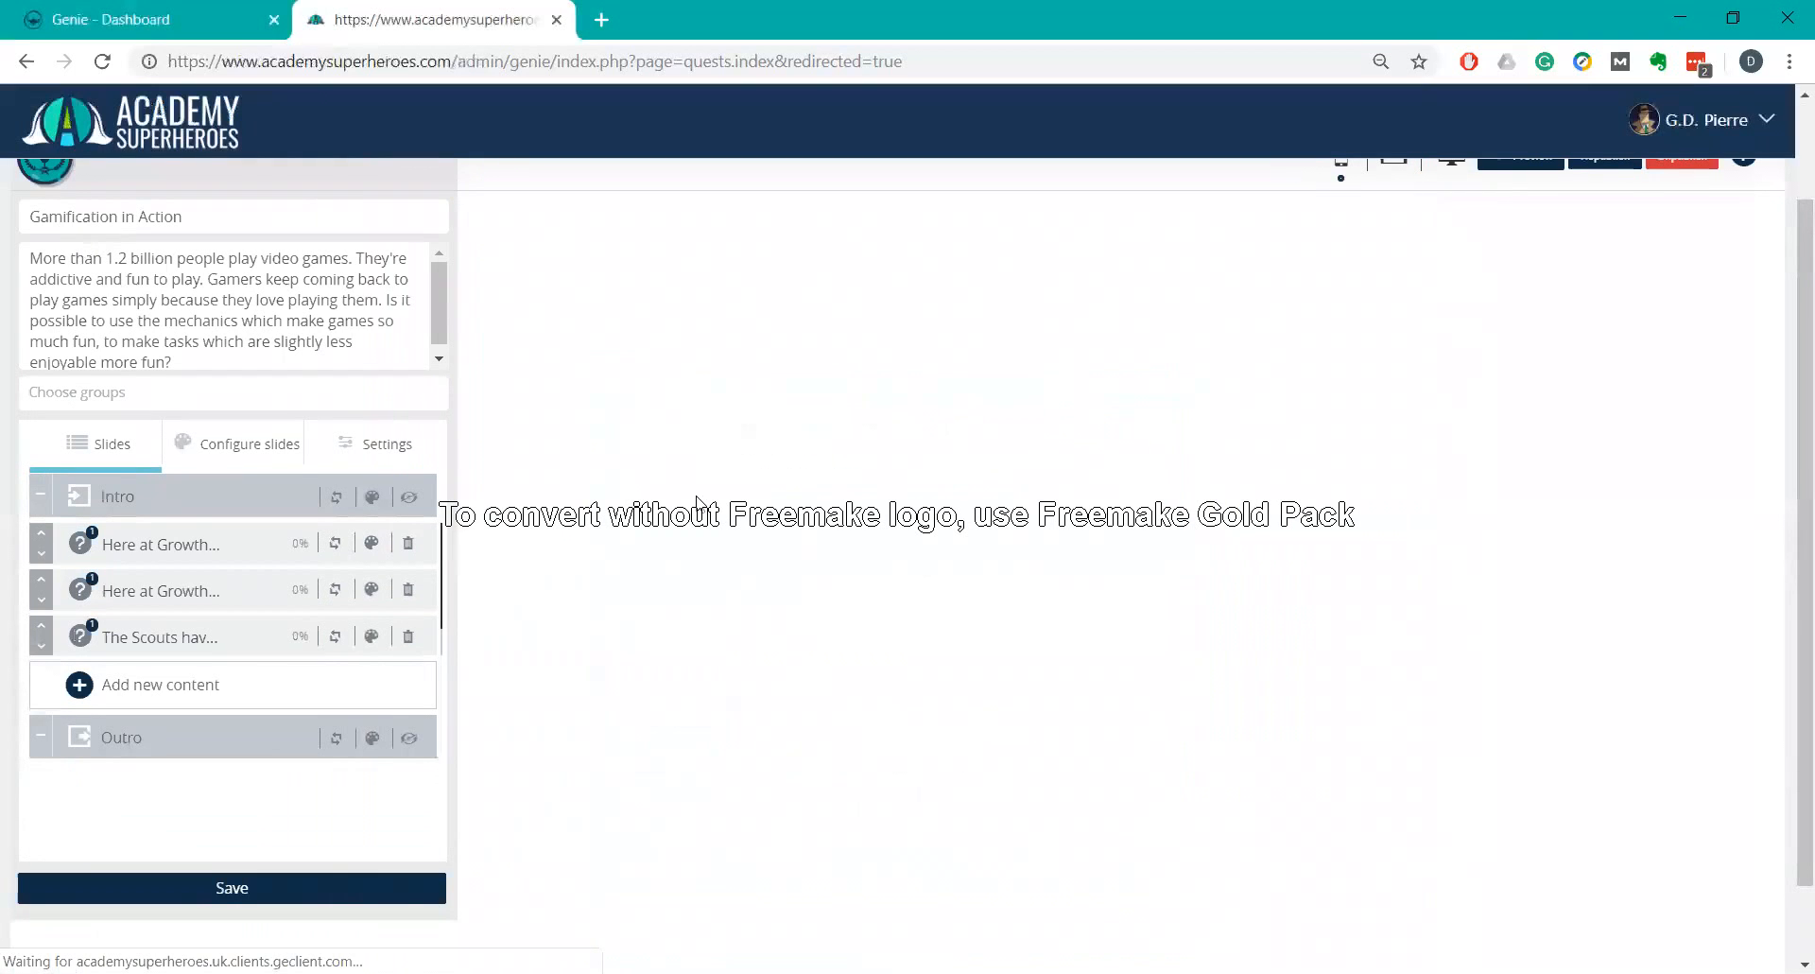
pyautogui.click(264, 553)
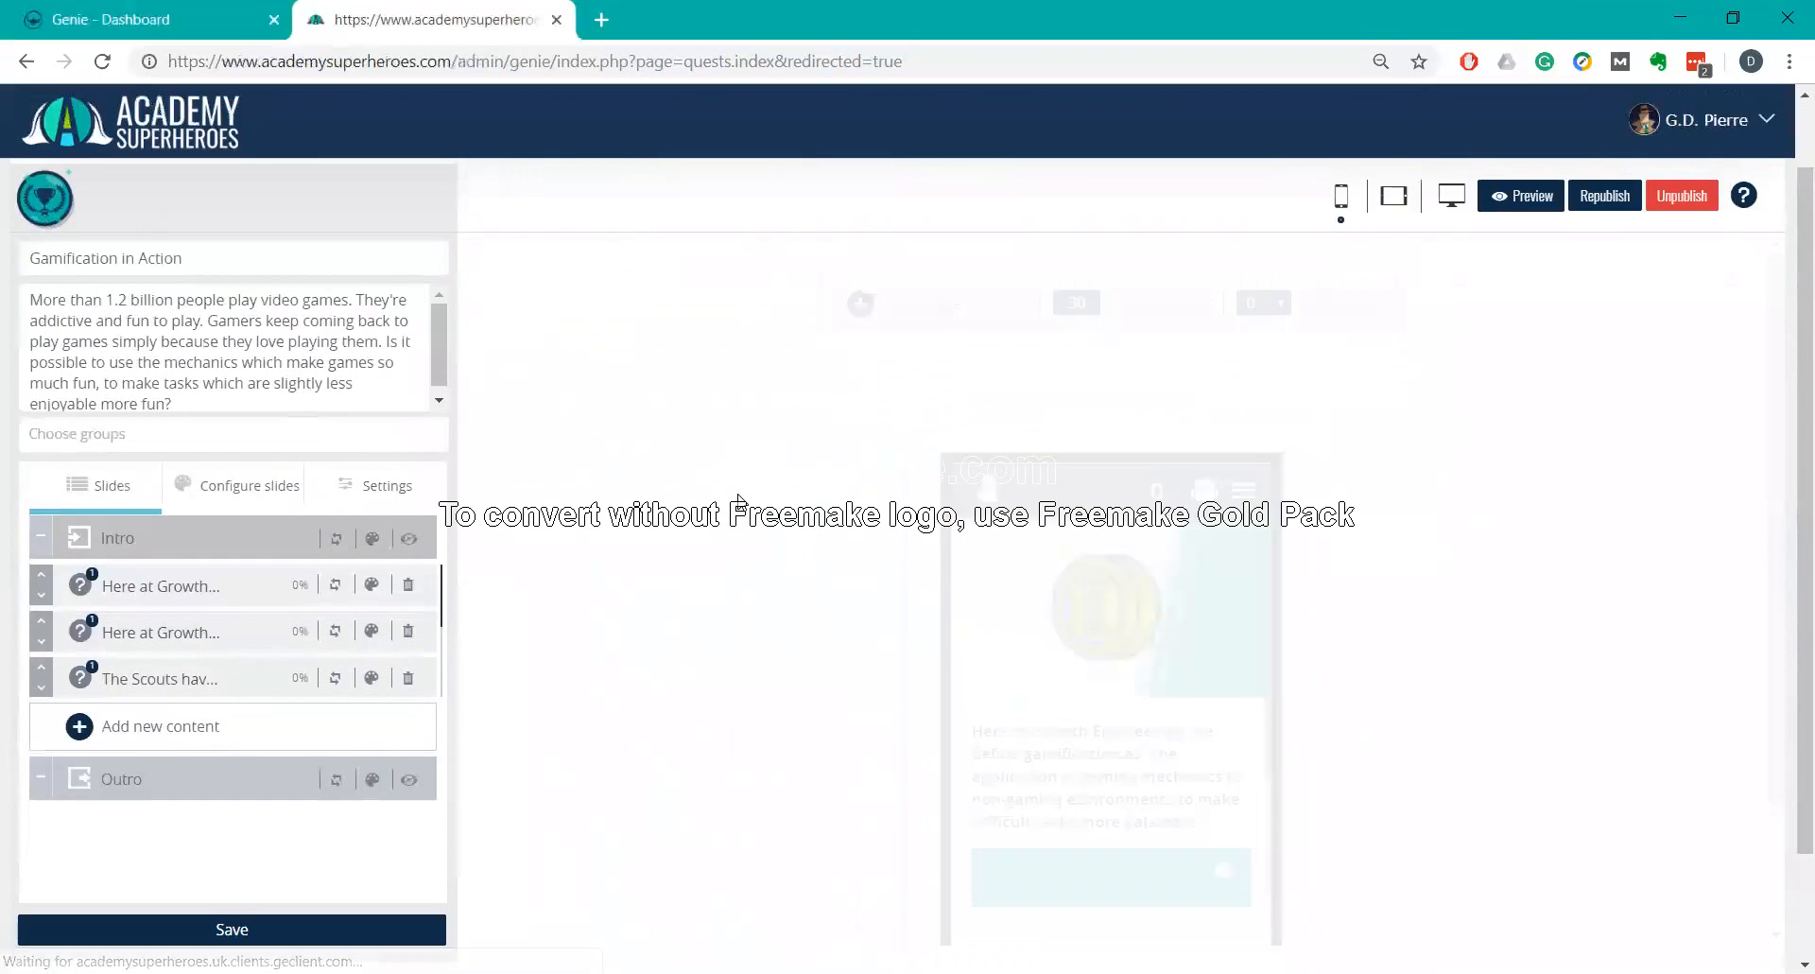
pyautogui.click(219, 580)
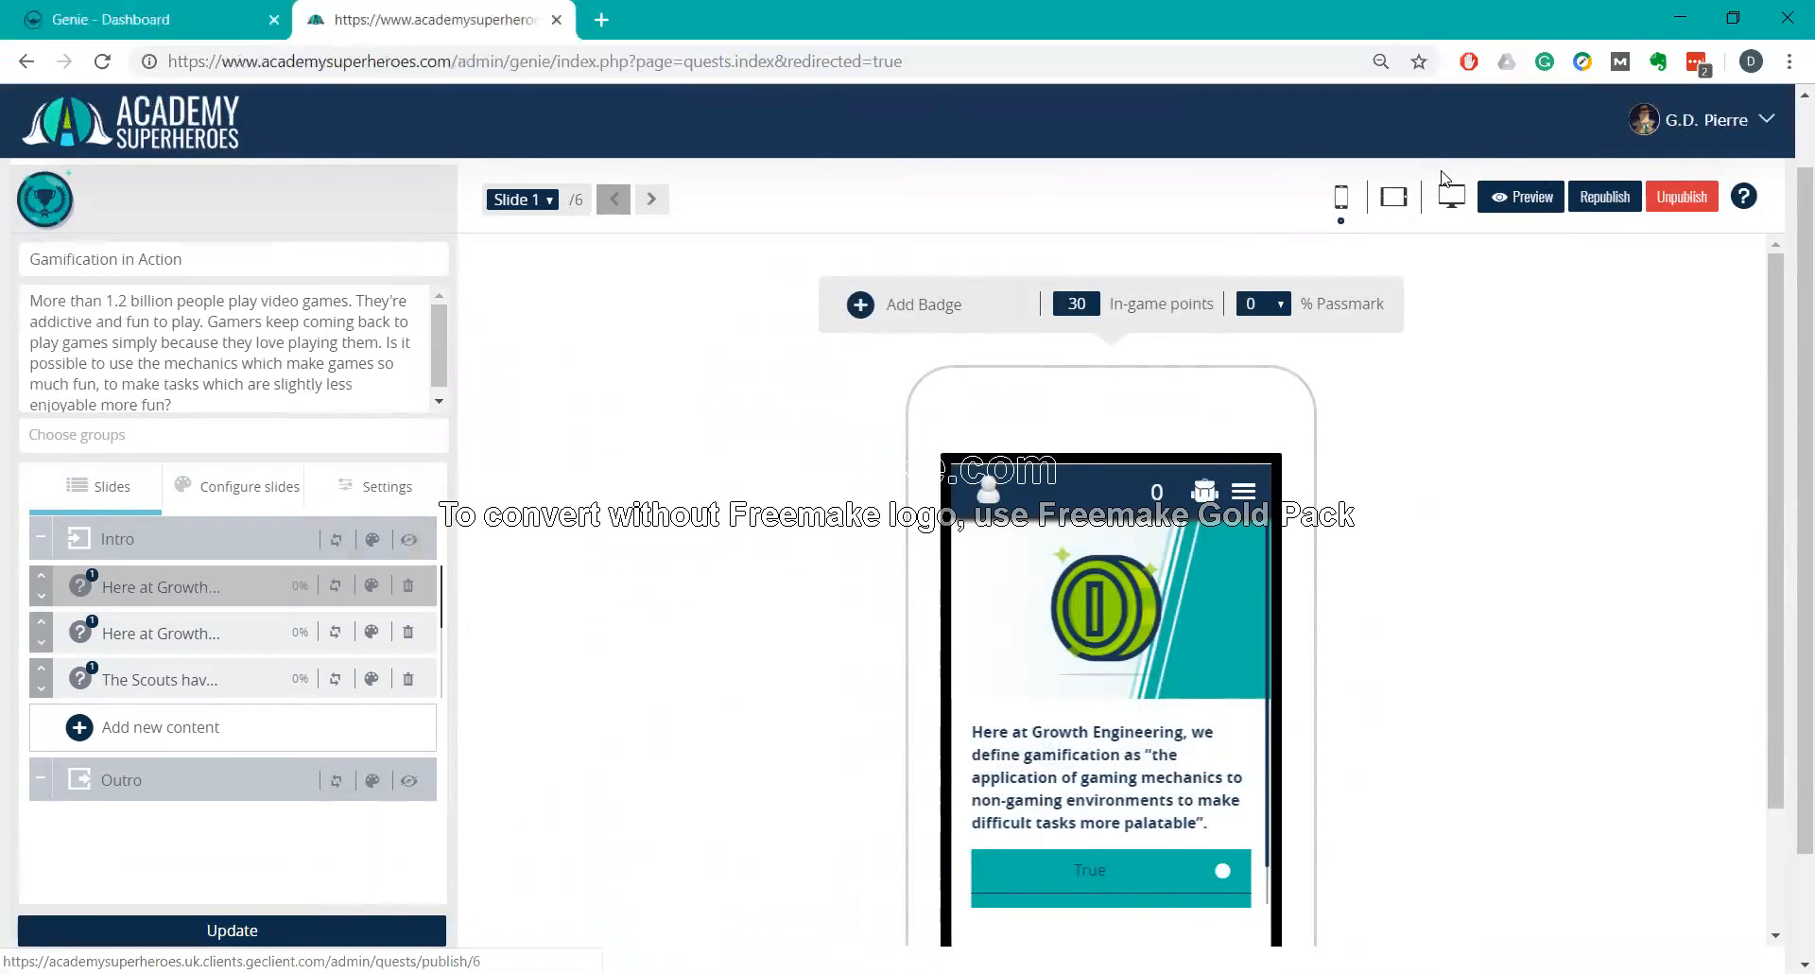
pyautogui.click(1390, 201)
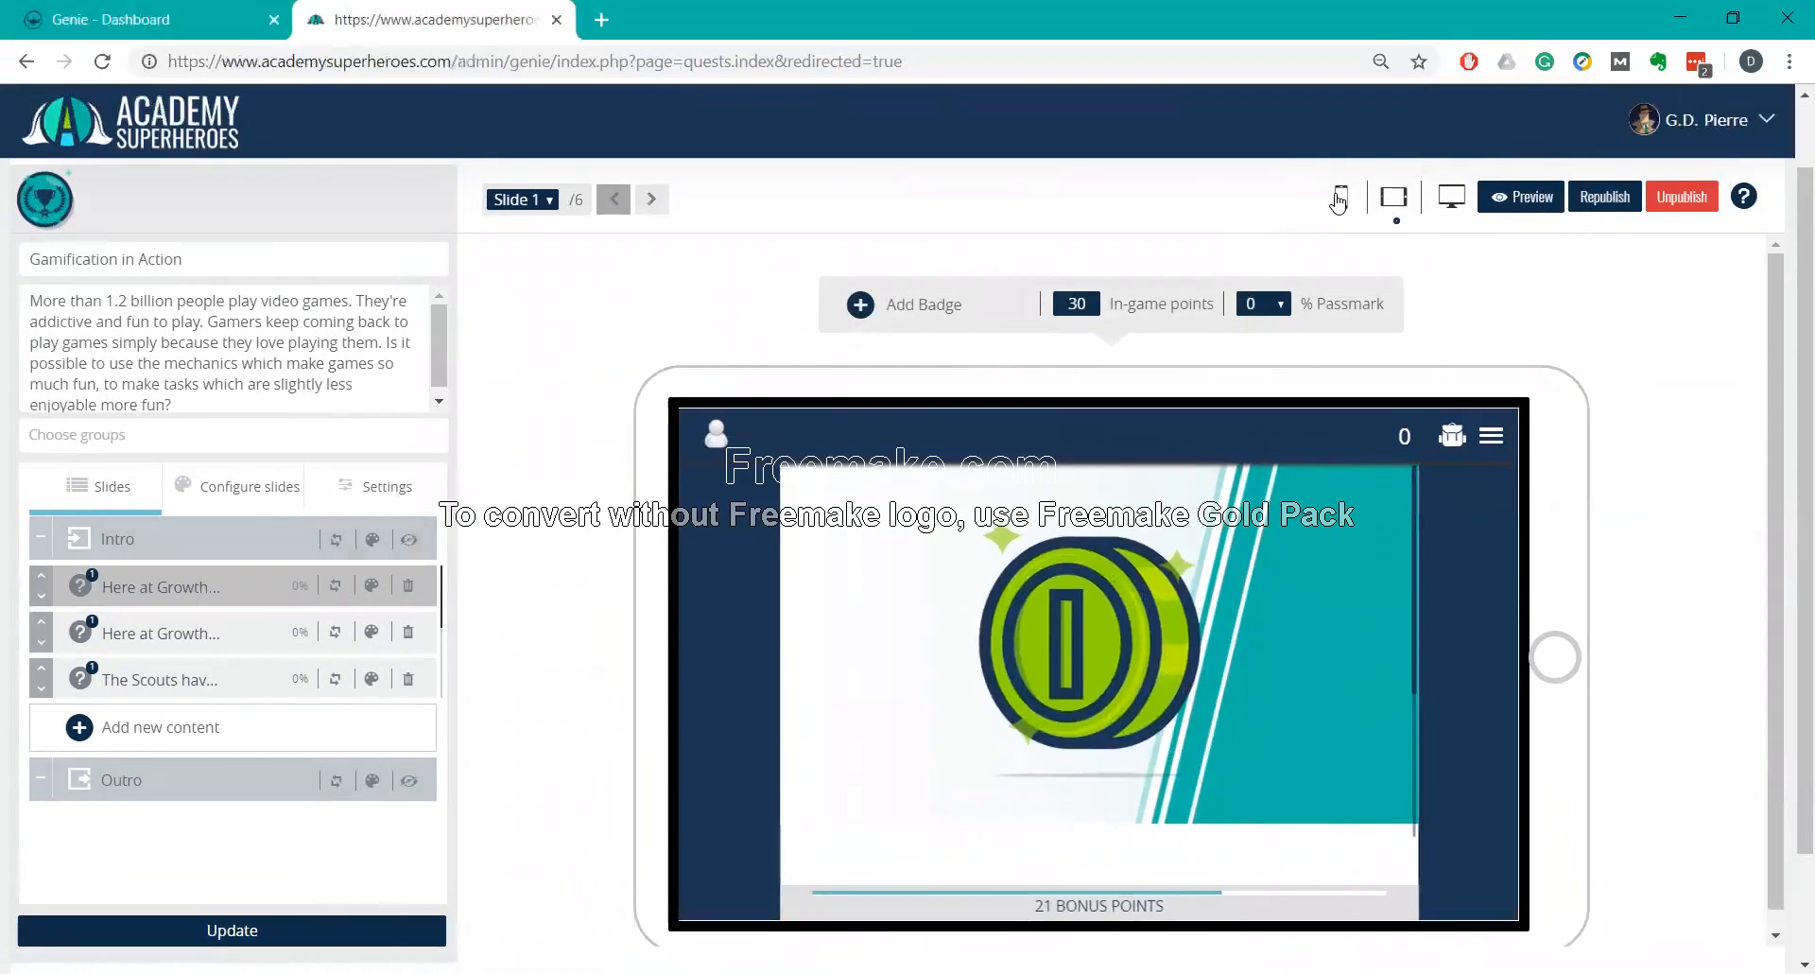
pyautogui.click(1341, 198)
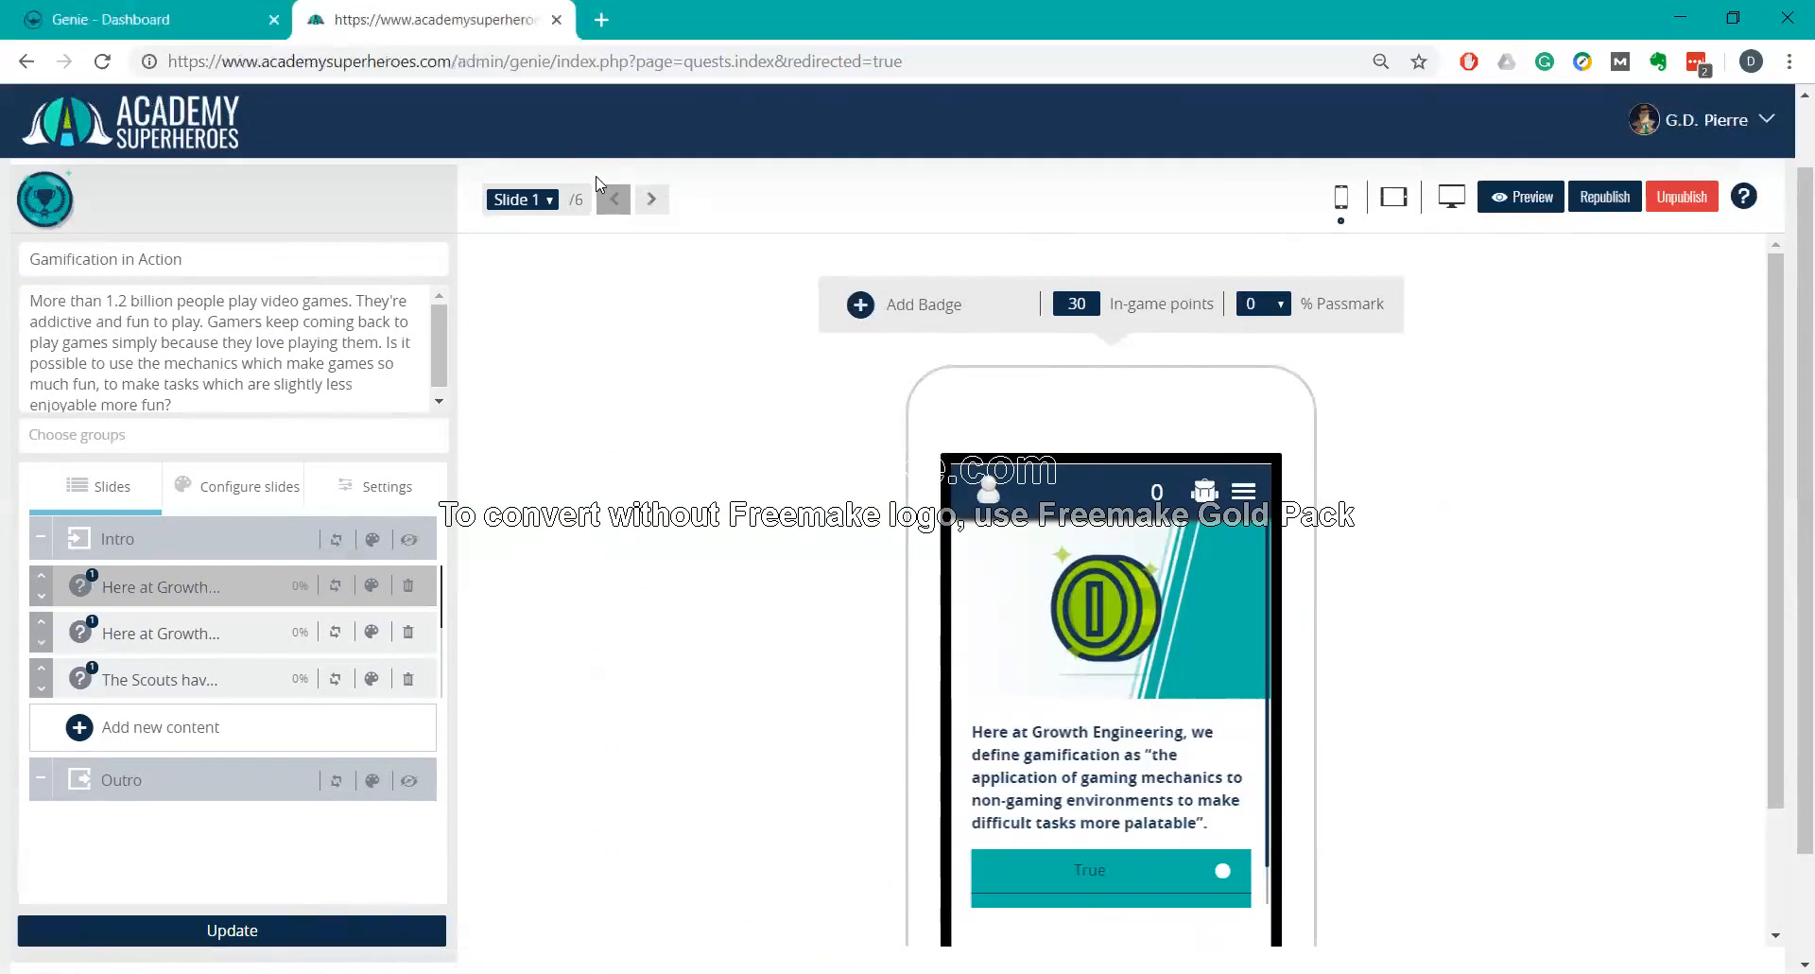
# Browse the quest's slides forward to slide 4 and jump to slide 6.
pyautogui.click(651, 201)
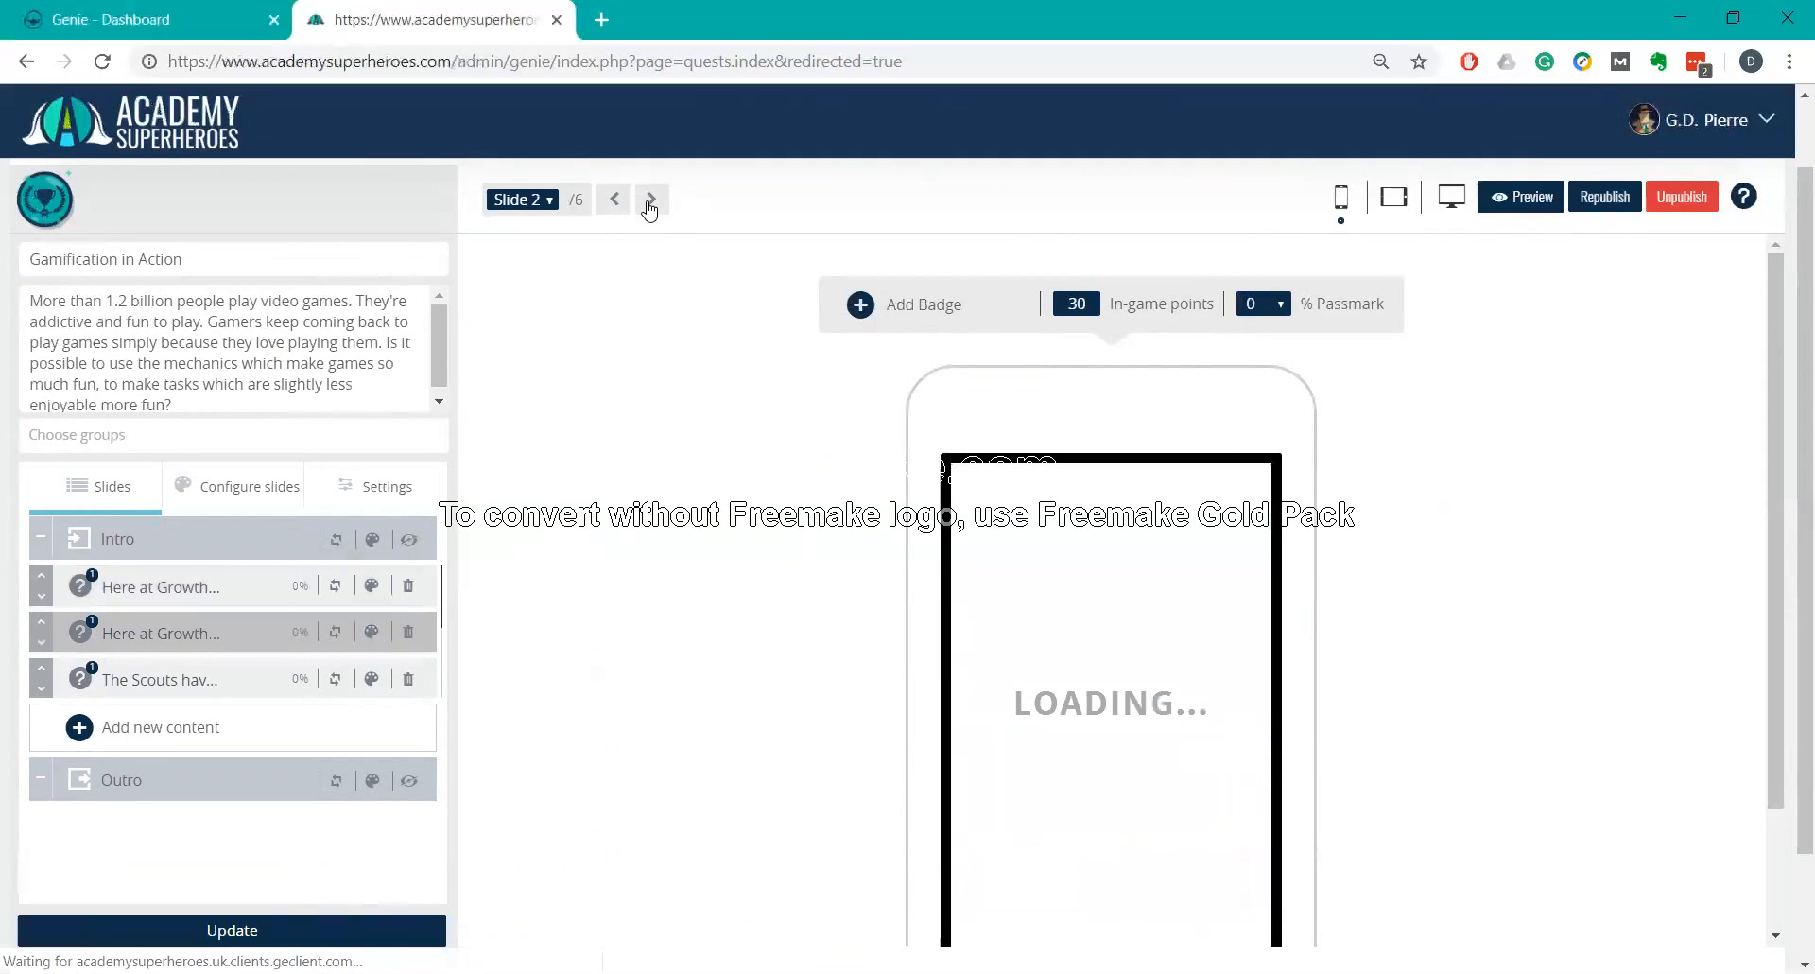
pyautogui.click(650, 201)
pyautogui.click(650, 201)
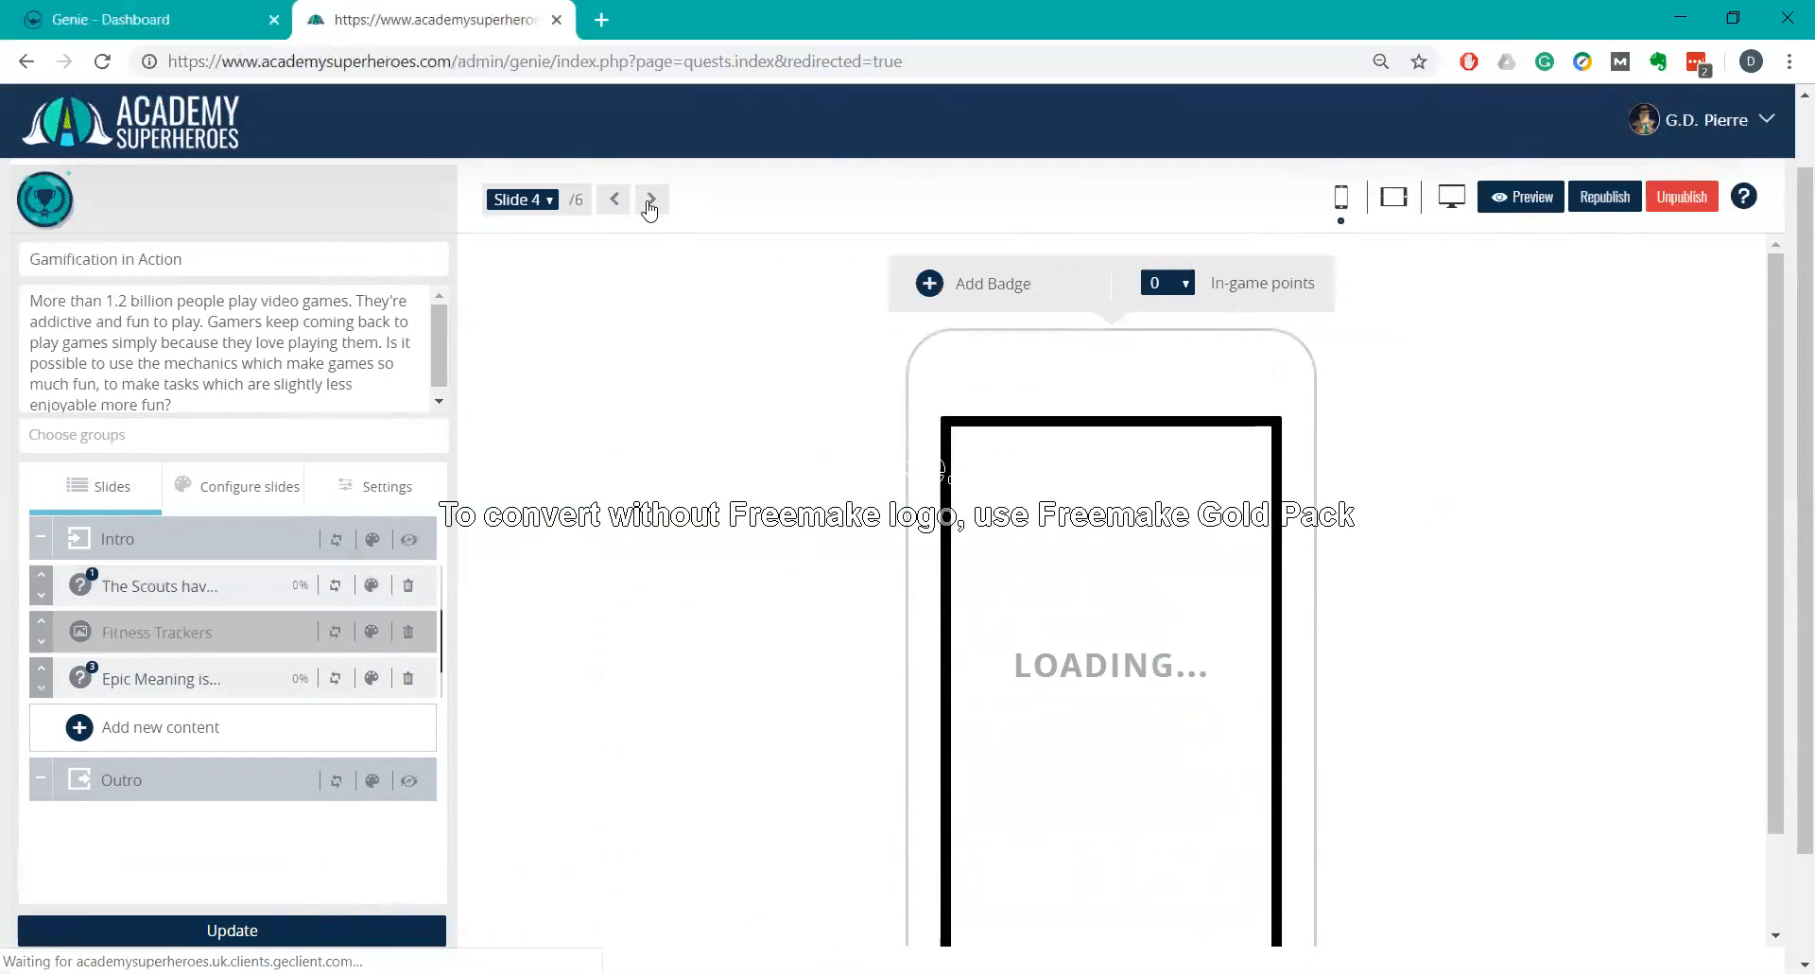
pyautogui.click(515, 201)
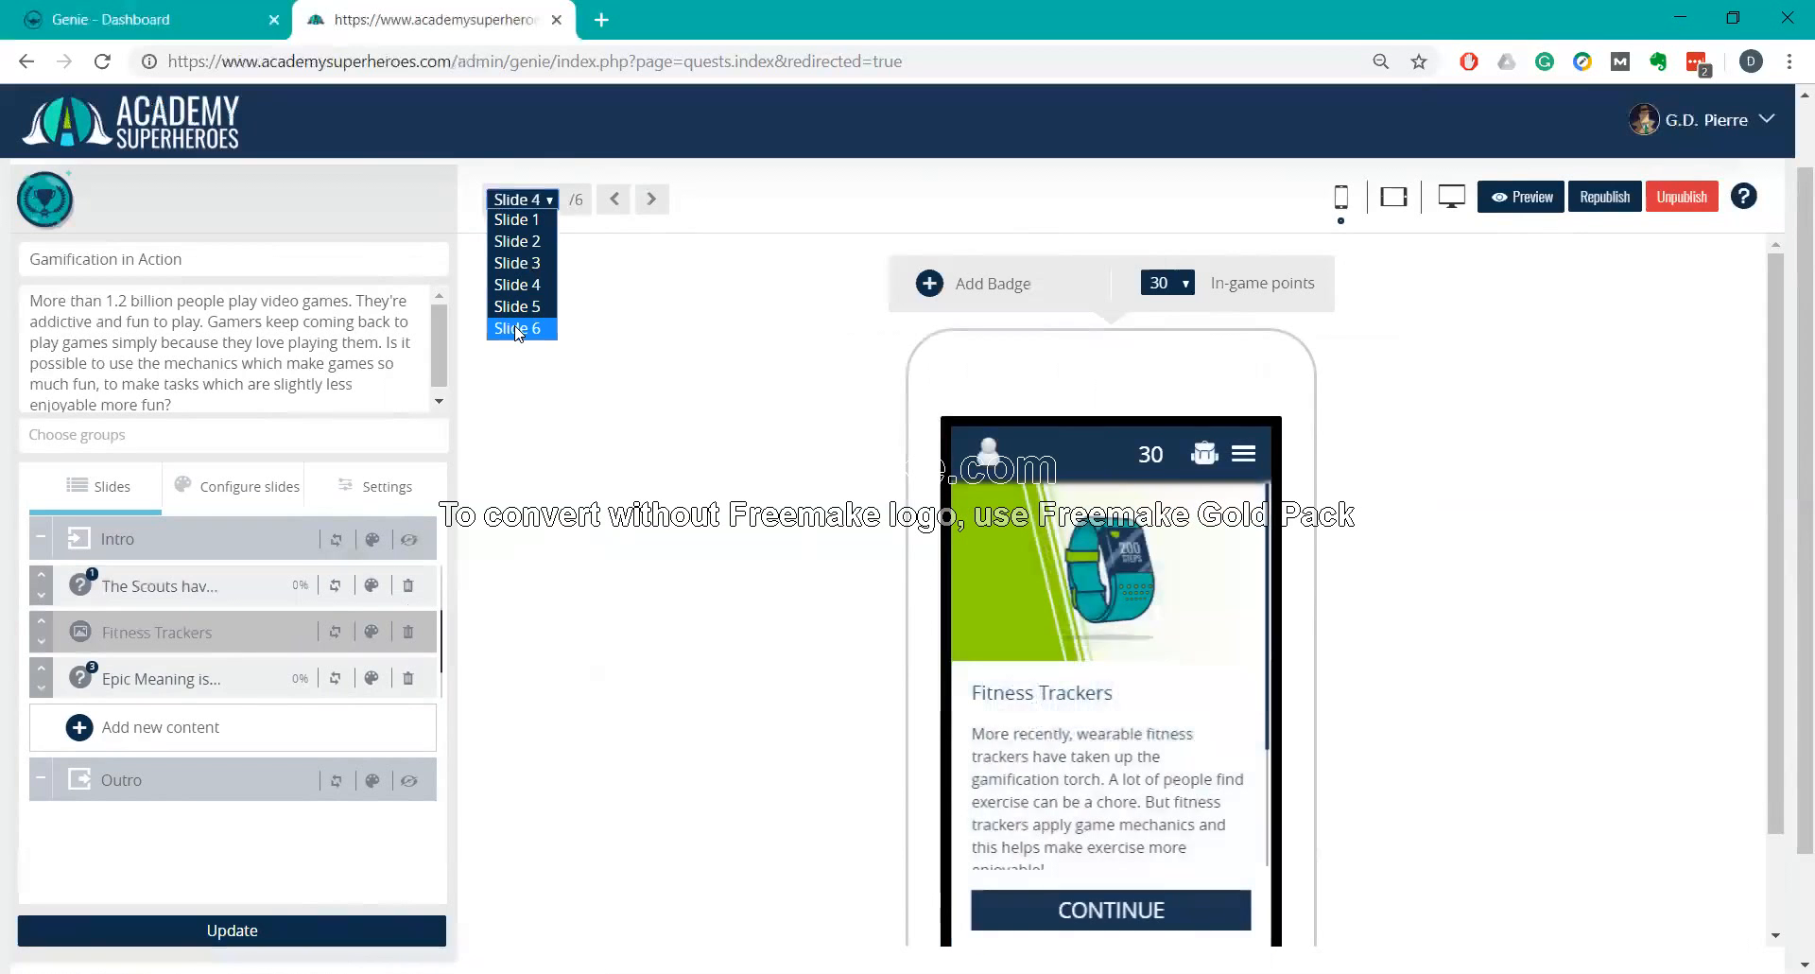
pyautogui.click(517, 328)
pyautogui.scroll(1, 252, 627)
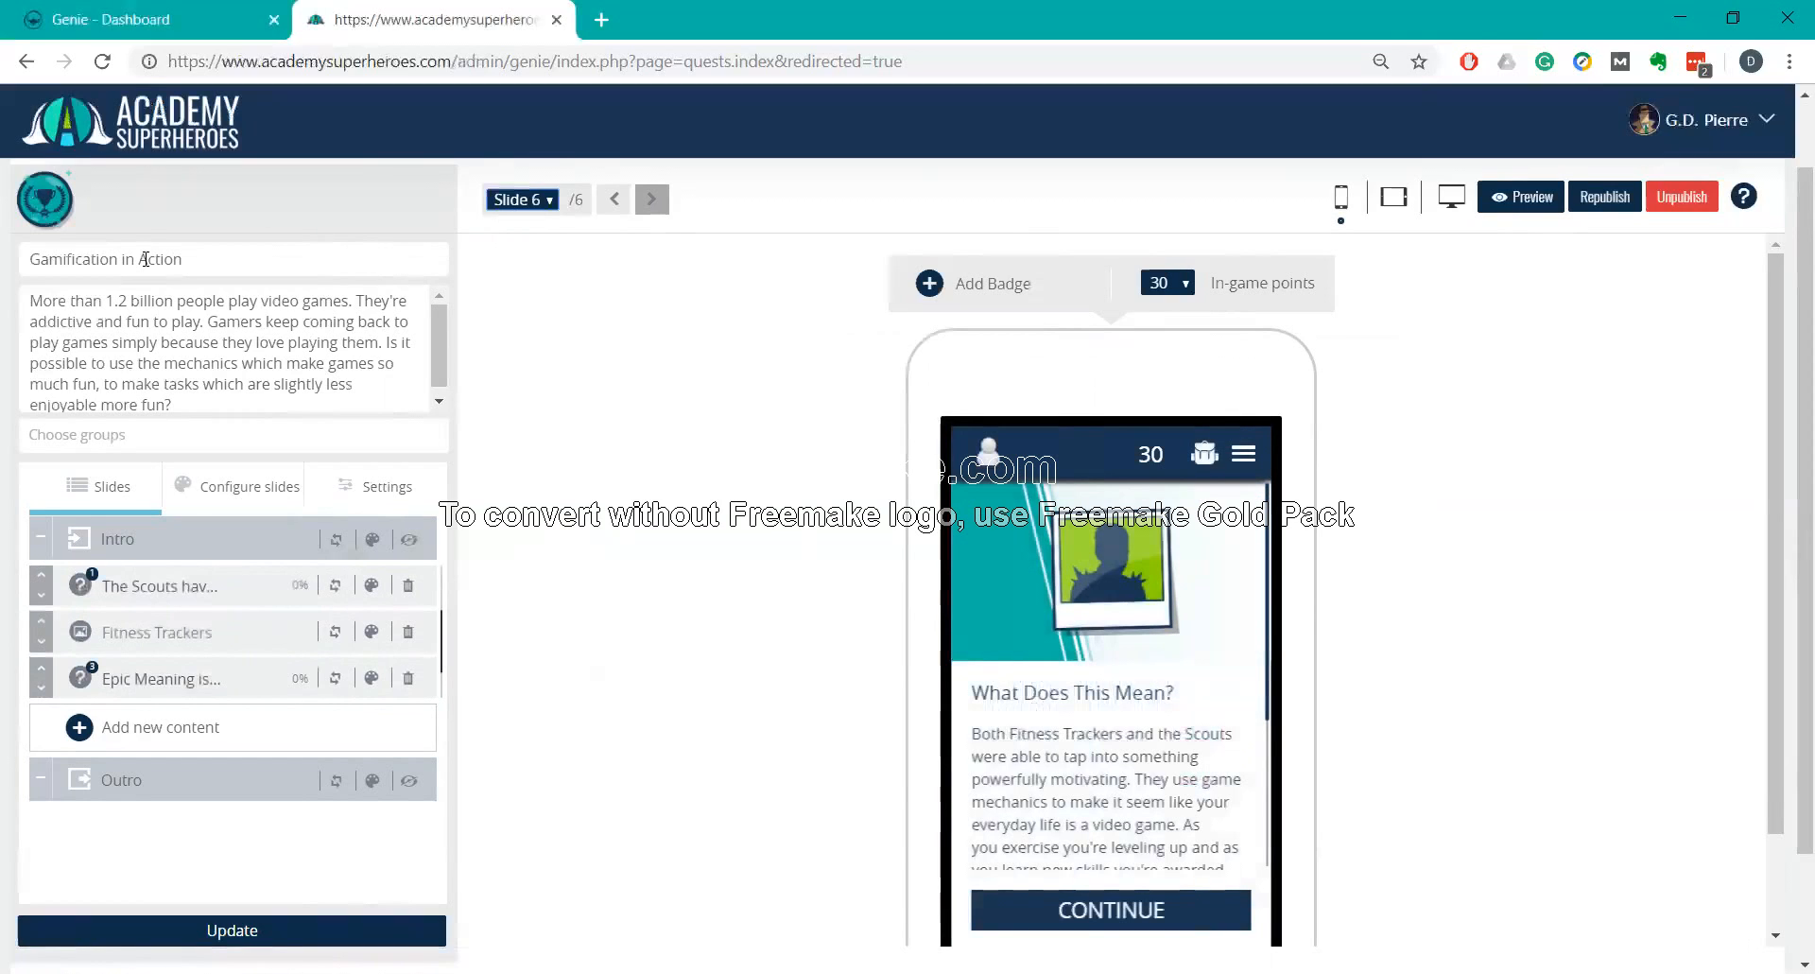
# Open the image file picker for the quest's badge icon, close it without choosing a file, and highlight the quest description.
pyautogui.click(50, 208)
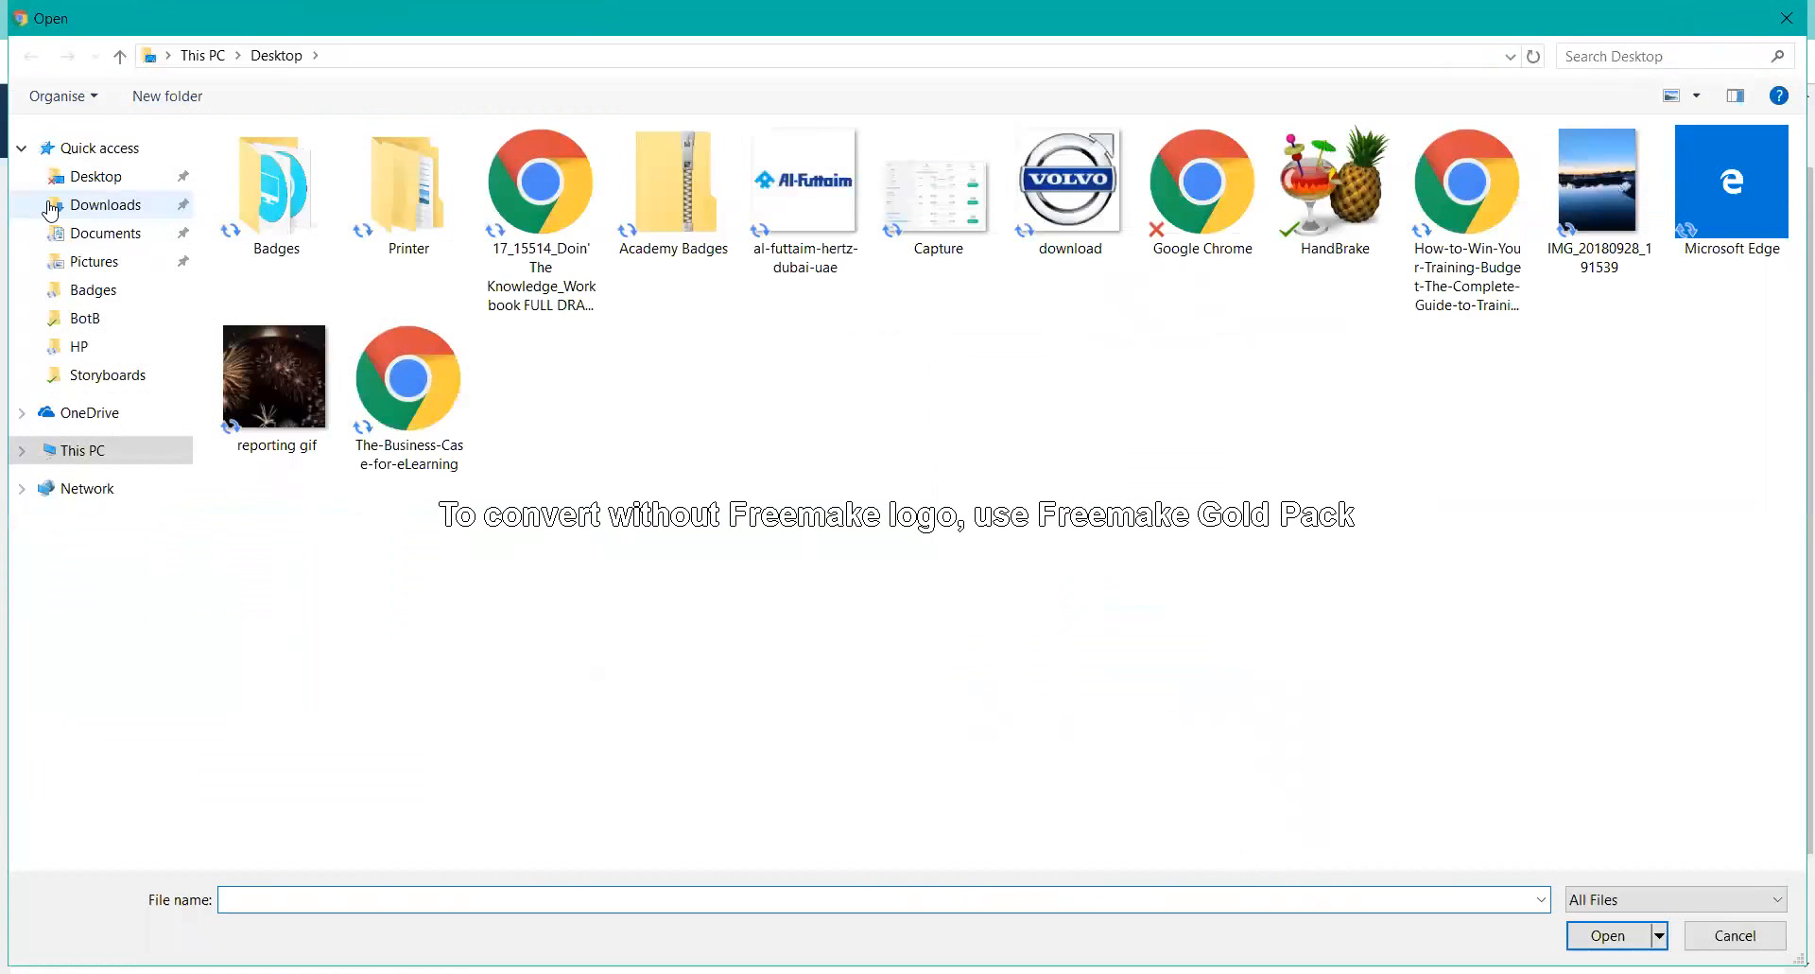
pyautogui.click(1787, 12)
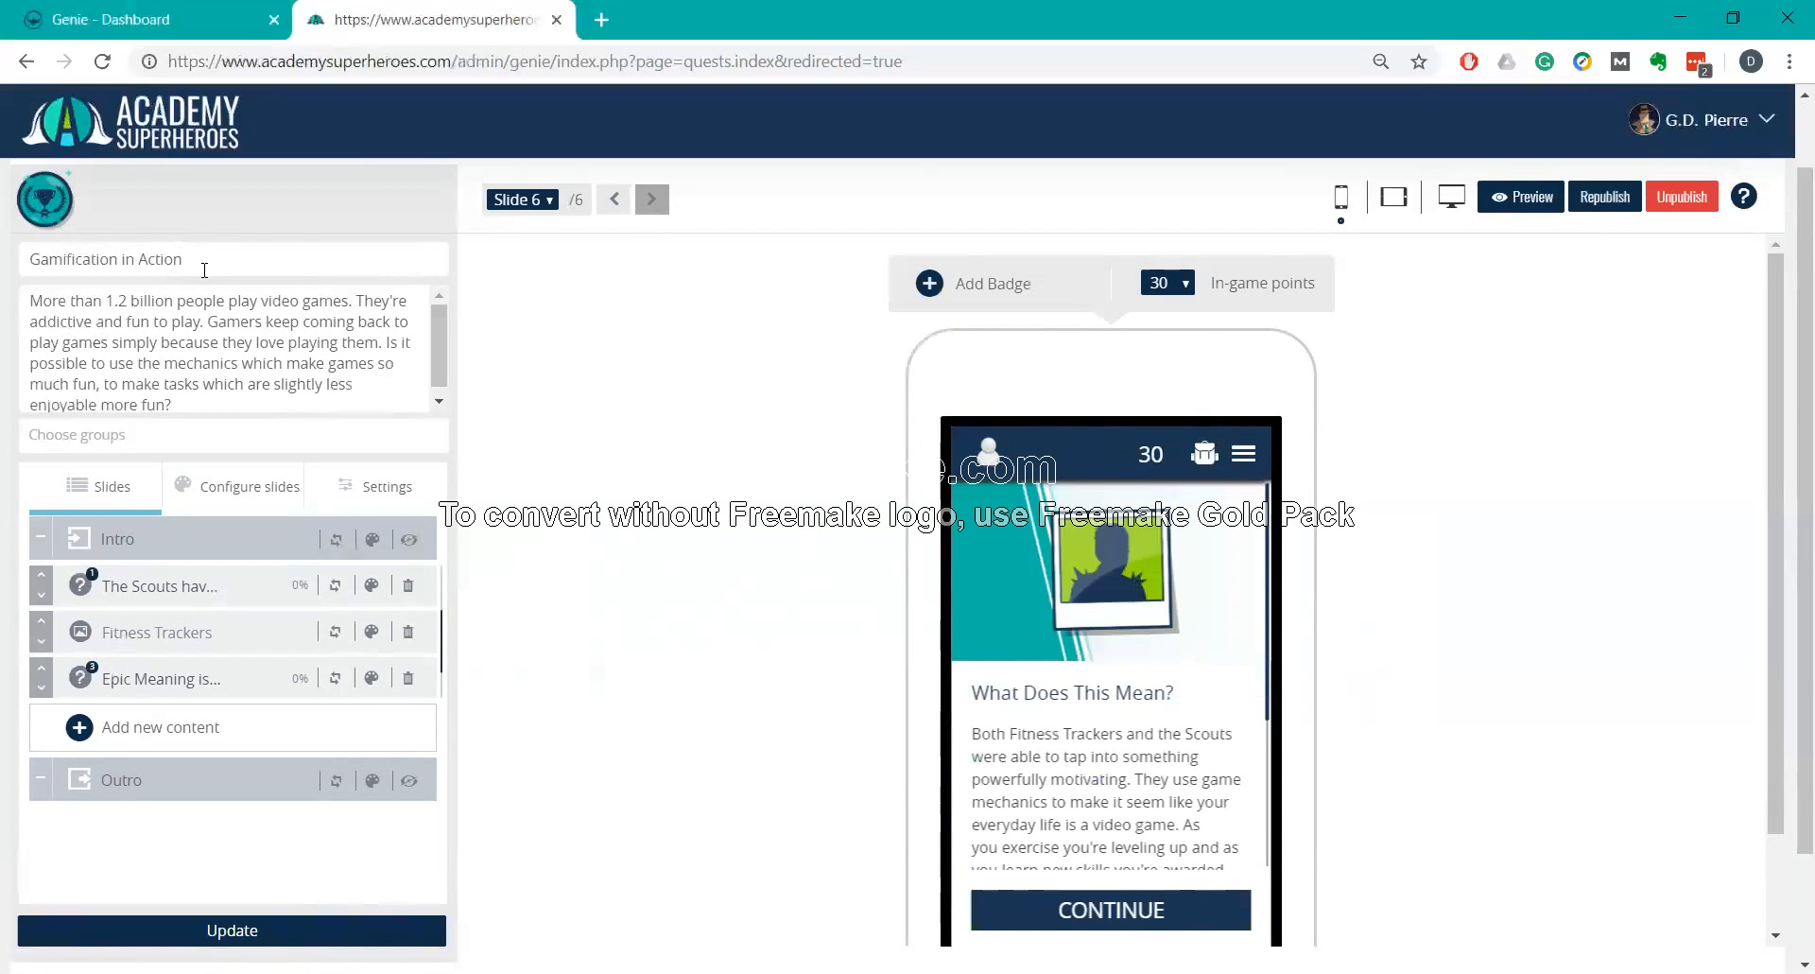
pyautogui.moveTo(173, 405); pyautogui.dragTo(45, 266)
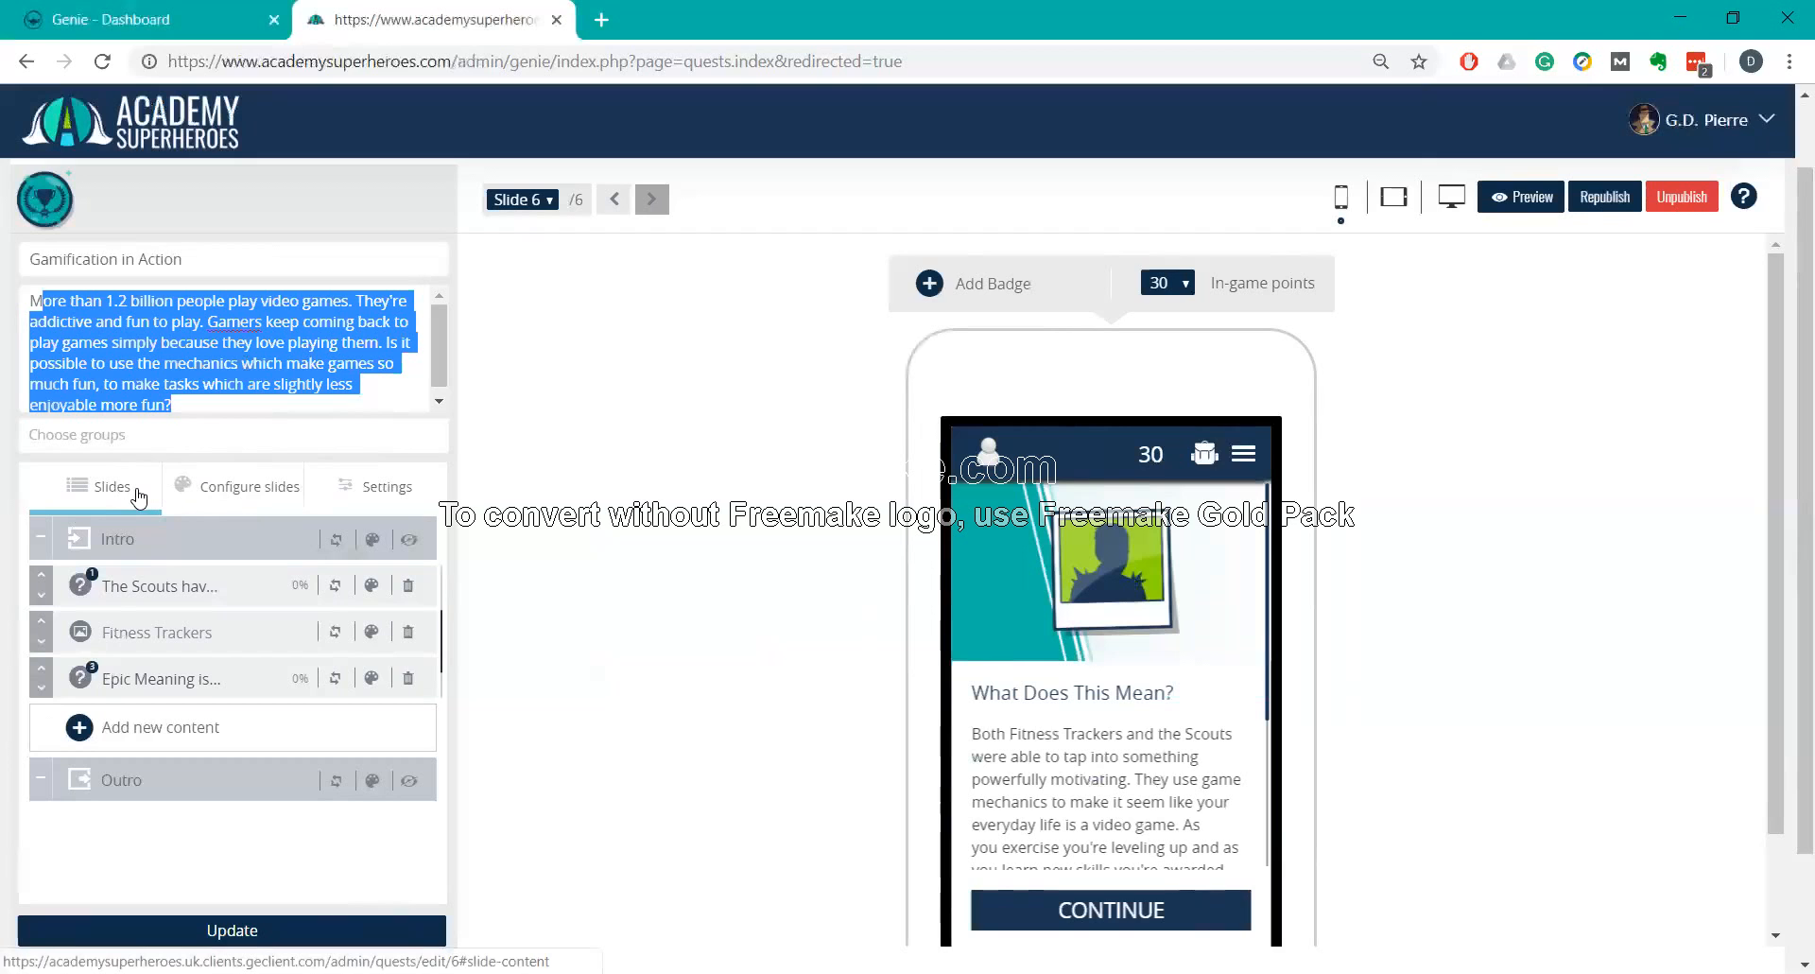
# Format the slide 6 paragraph text from "arded badges." to "makes it into so" as underlined, italic and bold.
pyautogui.click(207, 488)
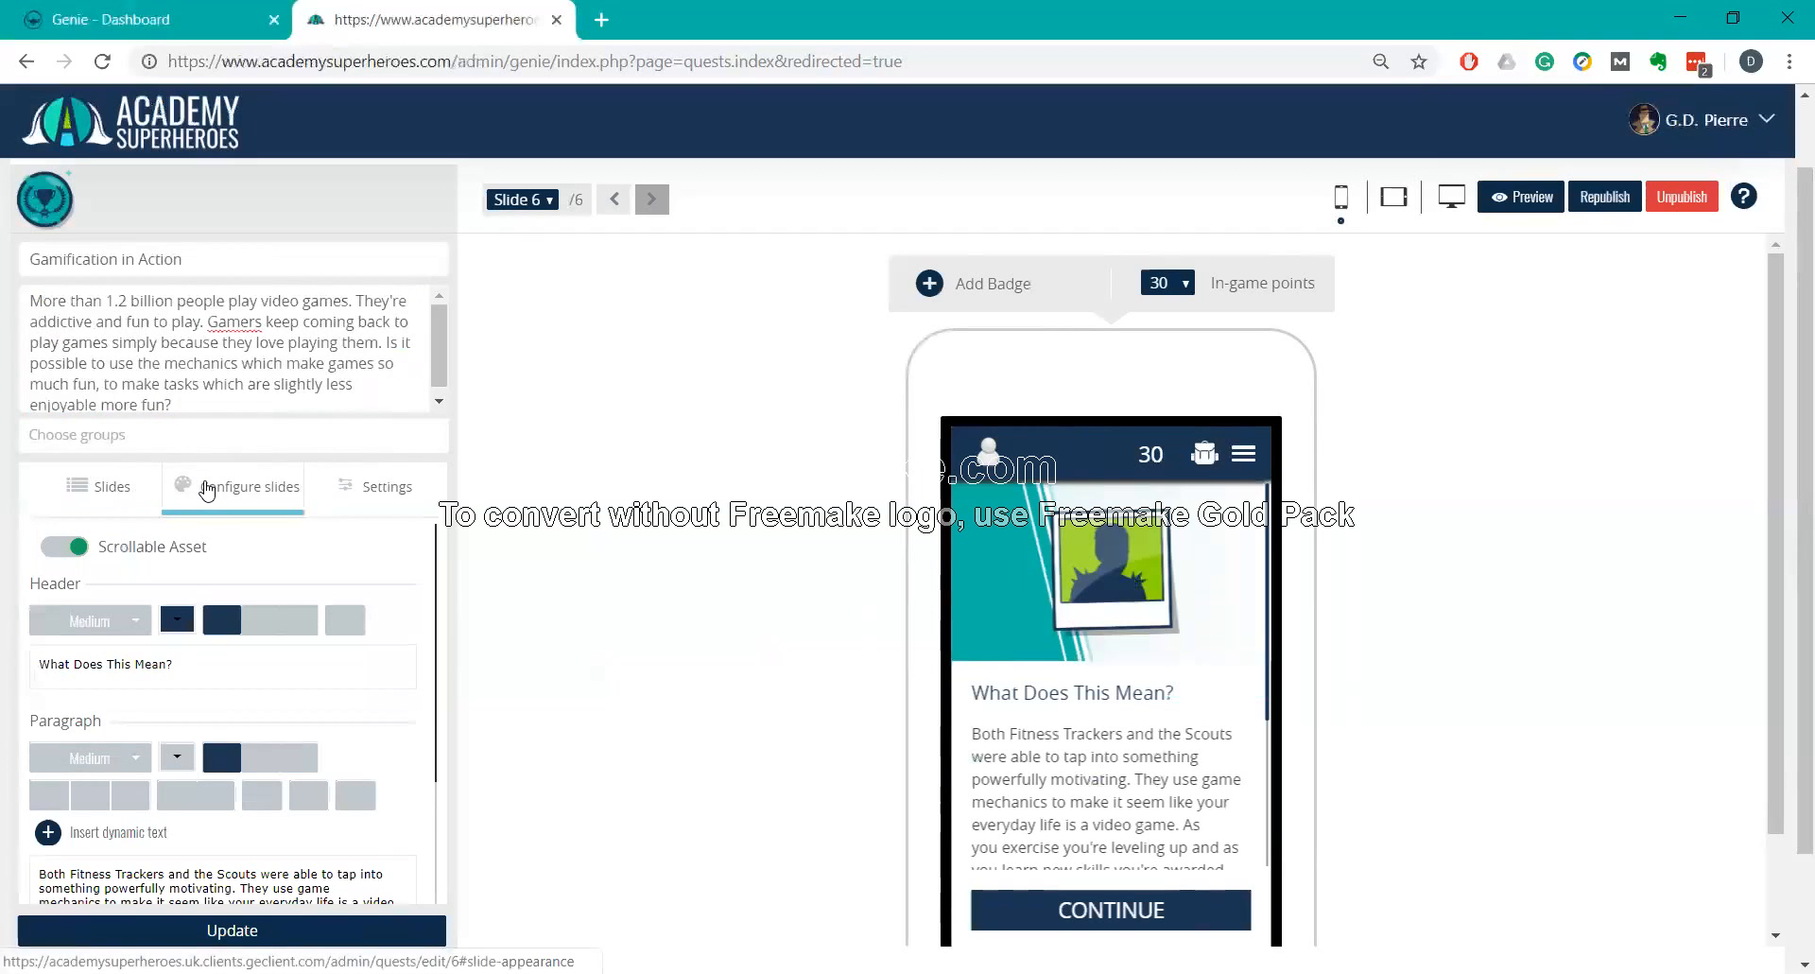
pyautogui.scroll(-3, 230, 631)
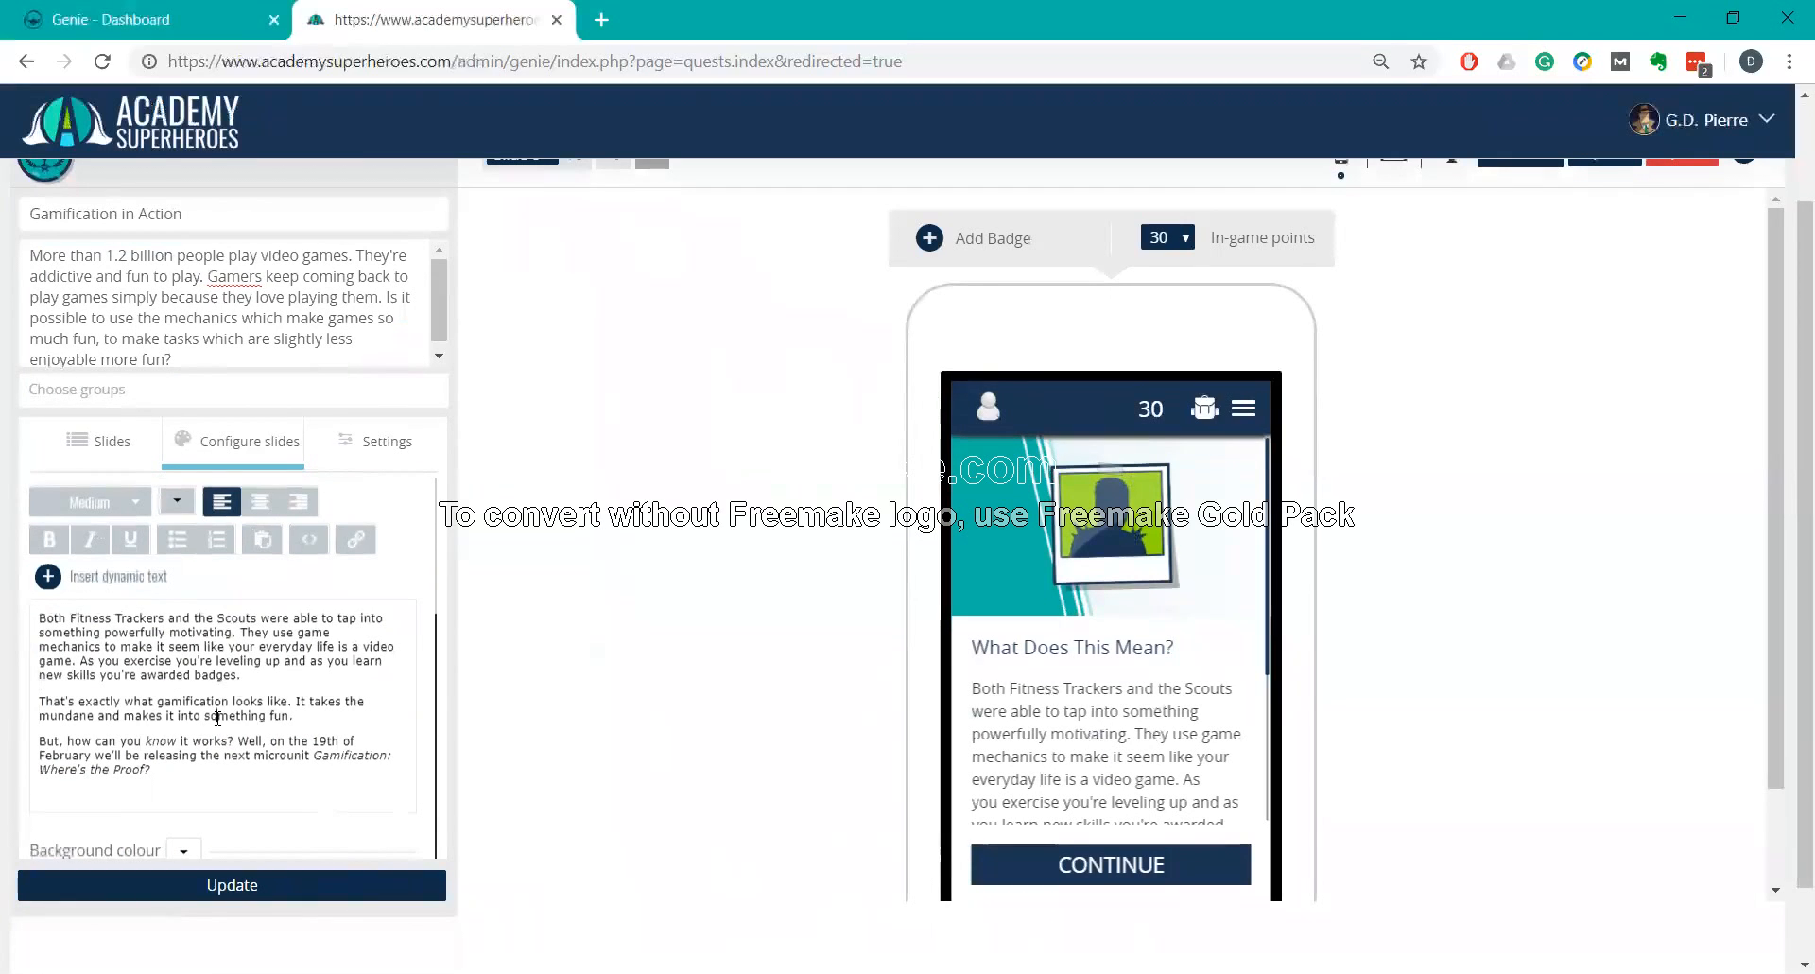
pyautogui.moveTo(217, 715); pyautogui.dragTo(156, 675)
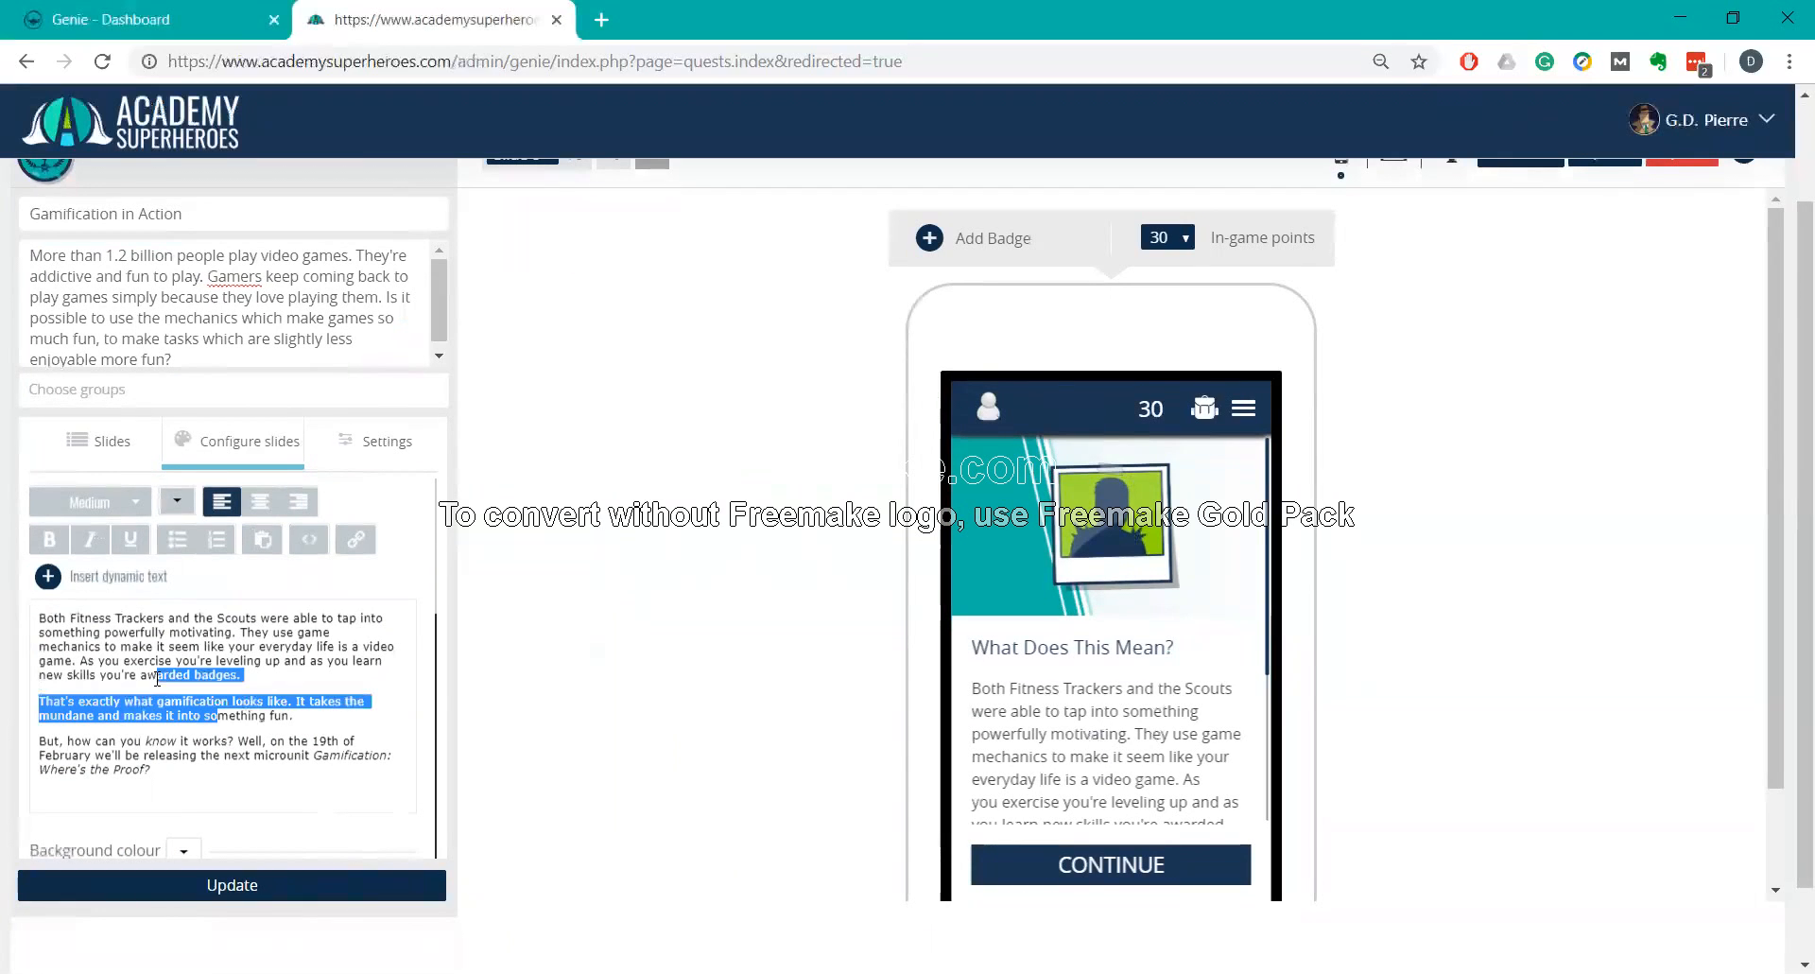
pyautogui.click(130, 543)
pyautogui.click(90, 541)
pyautogui.click(49, 540)
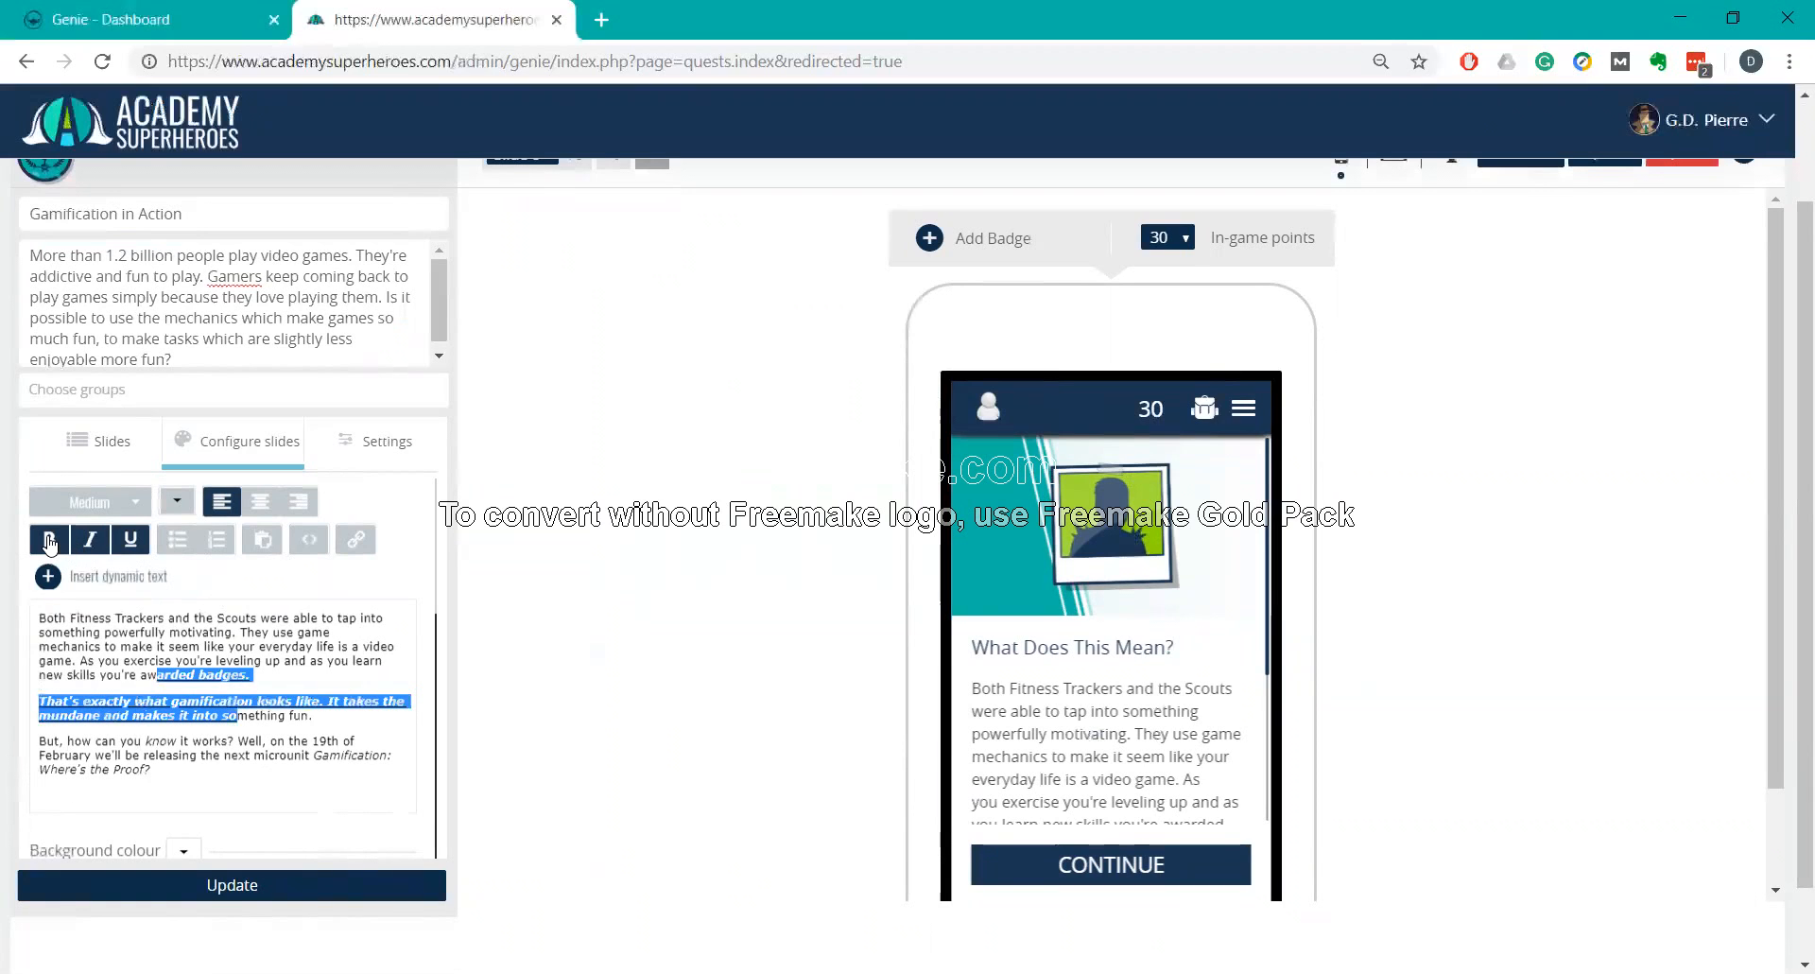
pyautogui.click(199, 698)
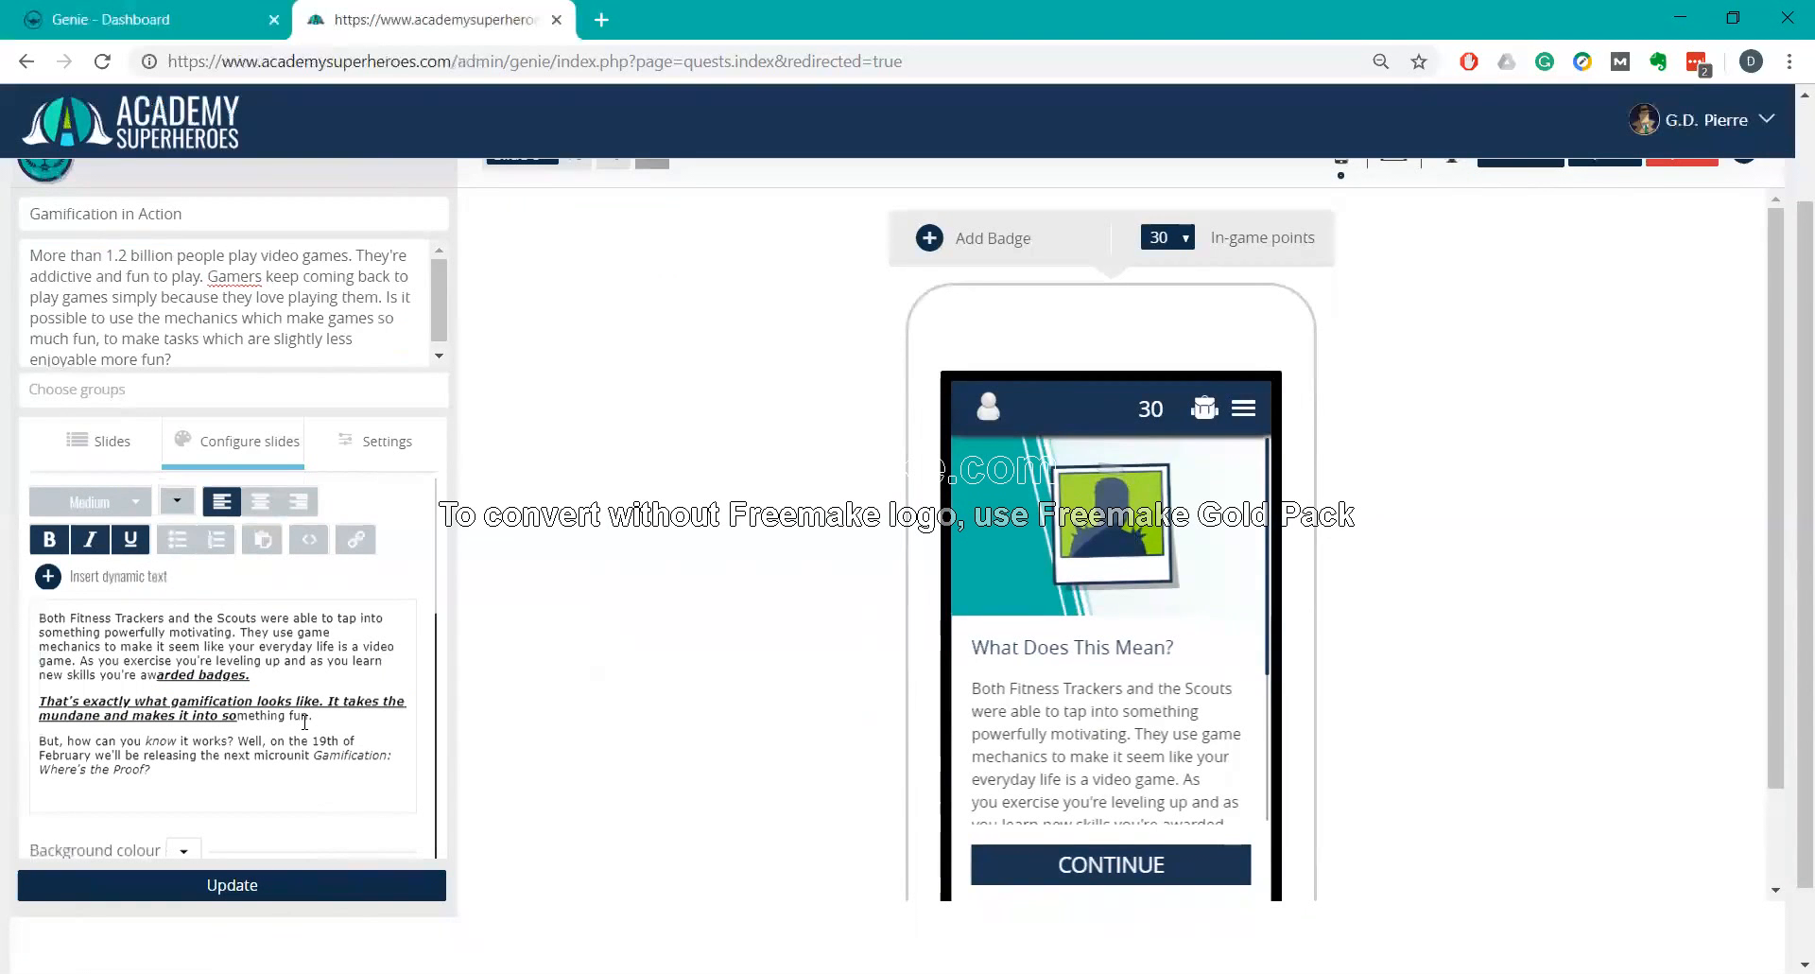
# Review the quest's settings, from experience points, badge and leaderboard to the completion requirement, passing percentage and game template.
pyautogui.scroll(2, 304, 721)
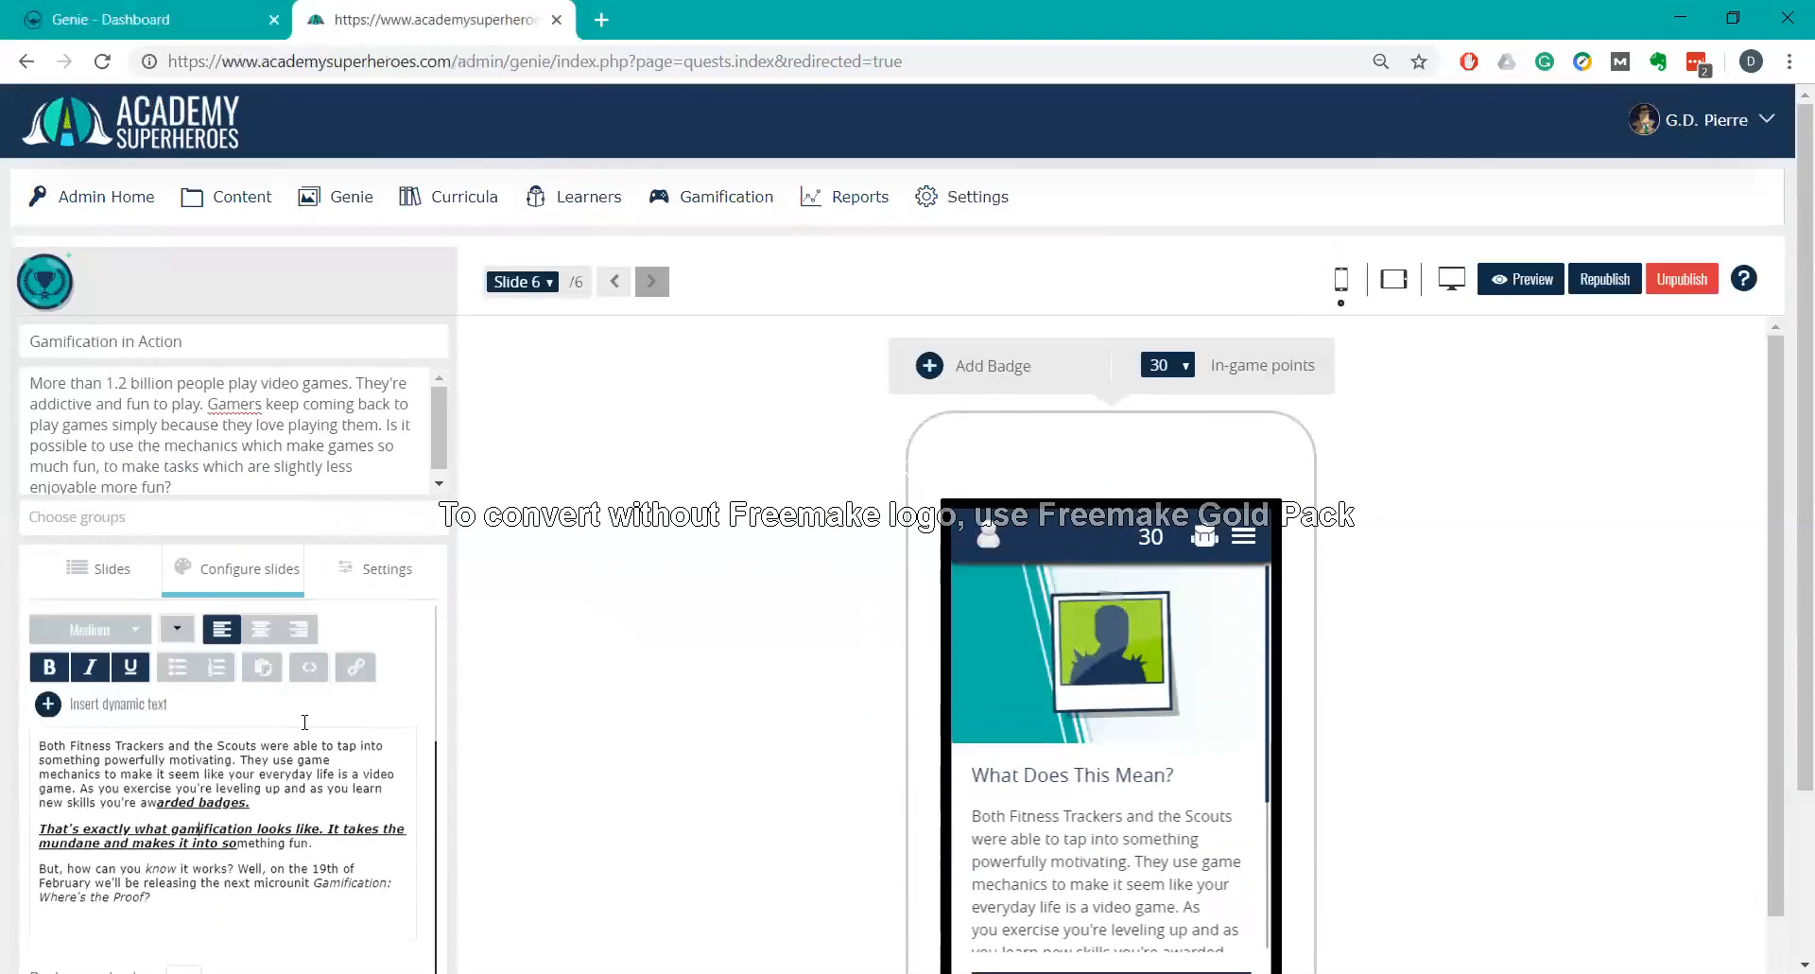
pyautogui.click(384, 589)
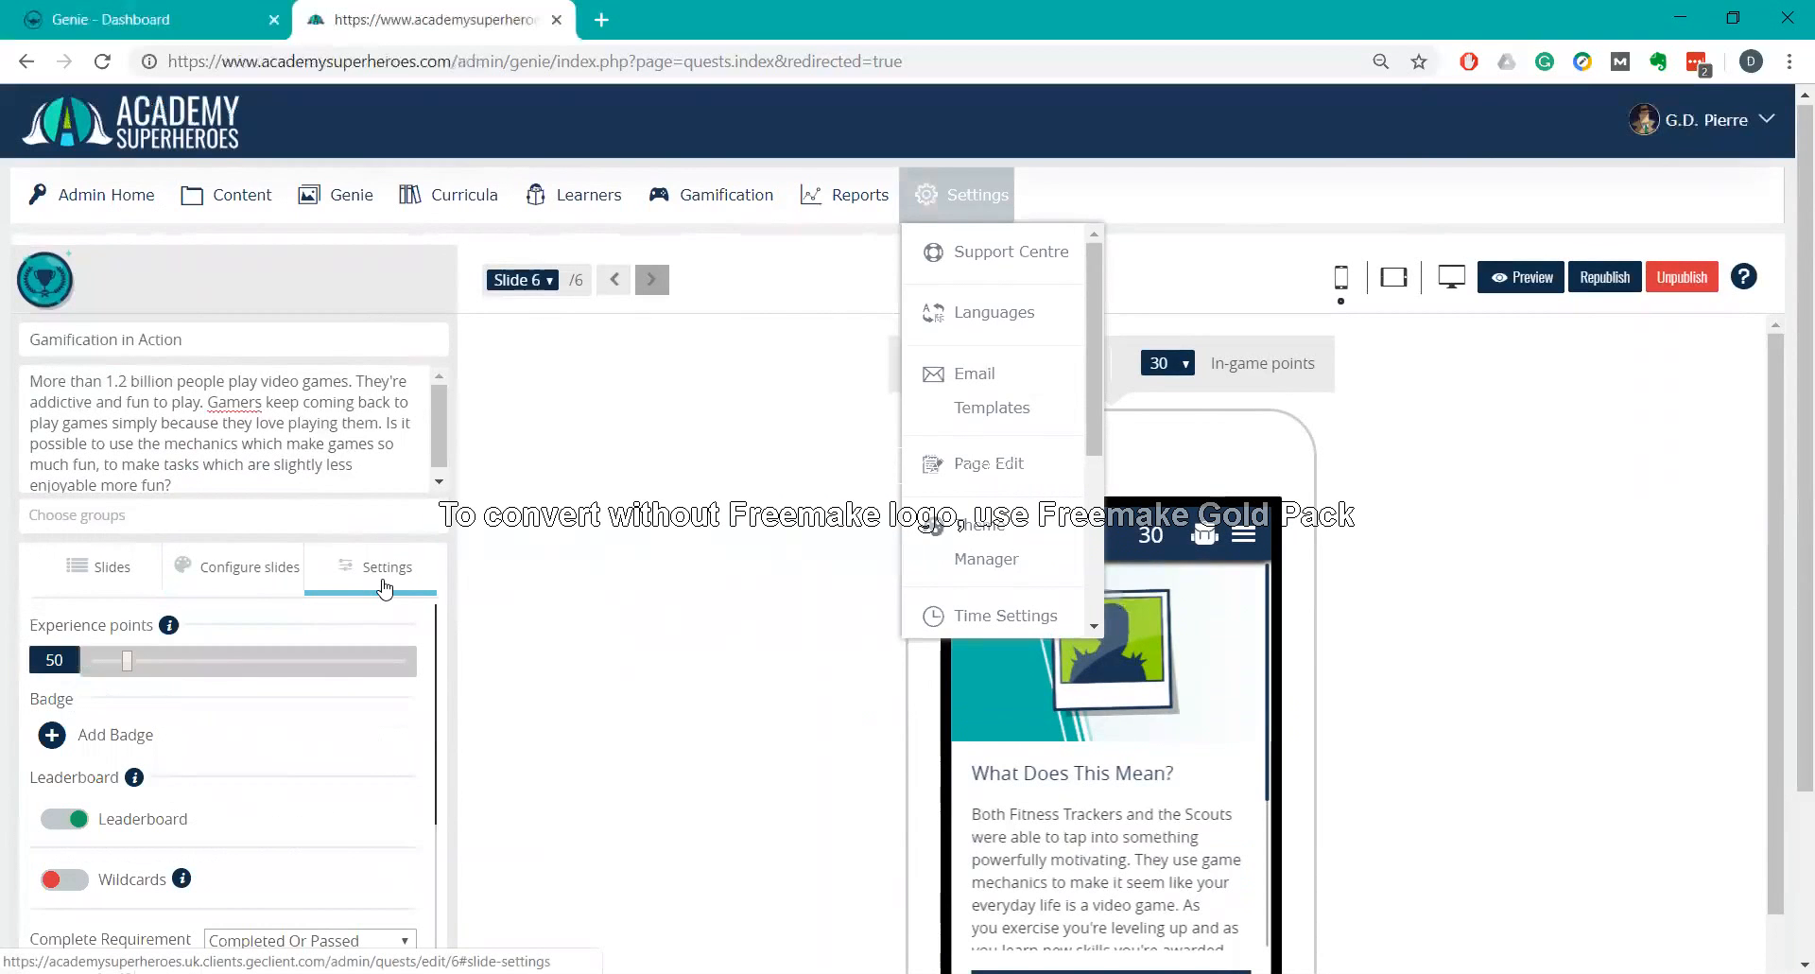
pyautogui.scroll(-3, 384, 587)
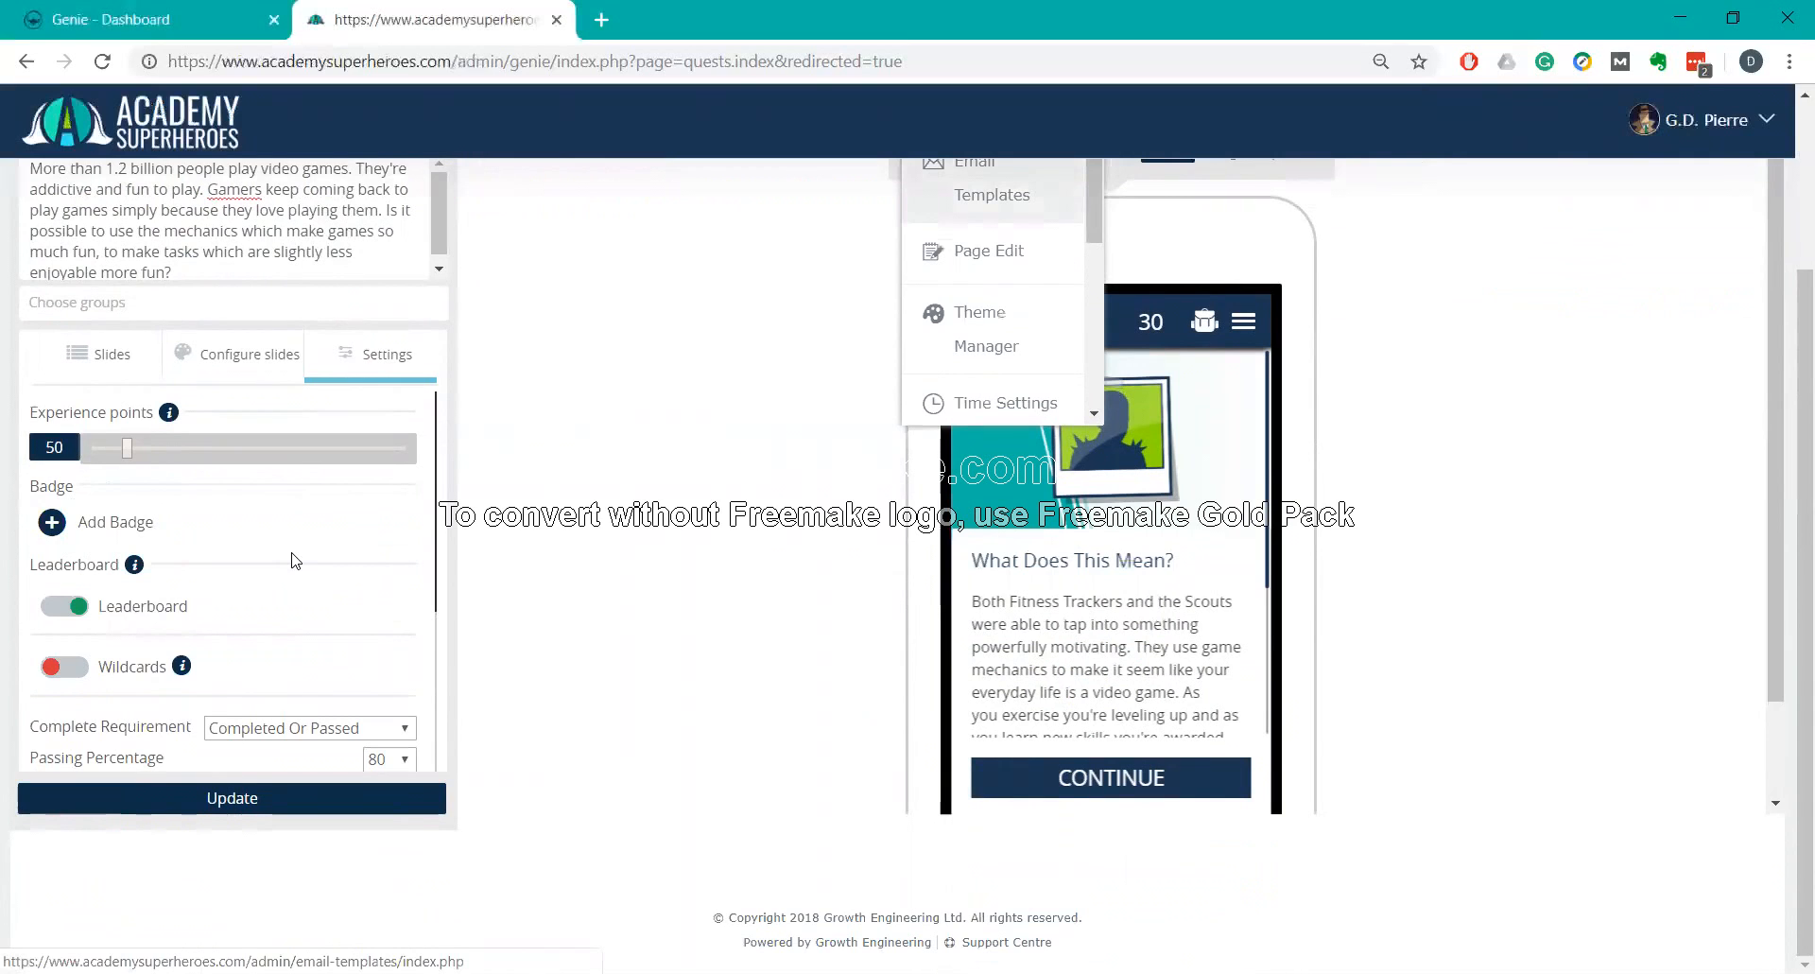
pyautogui.scroll(-3, 292, 554)
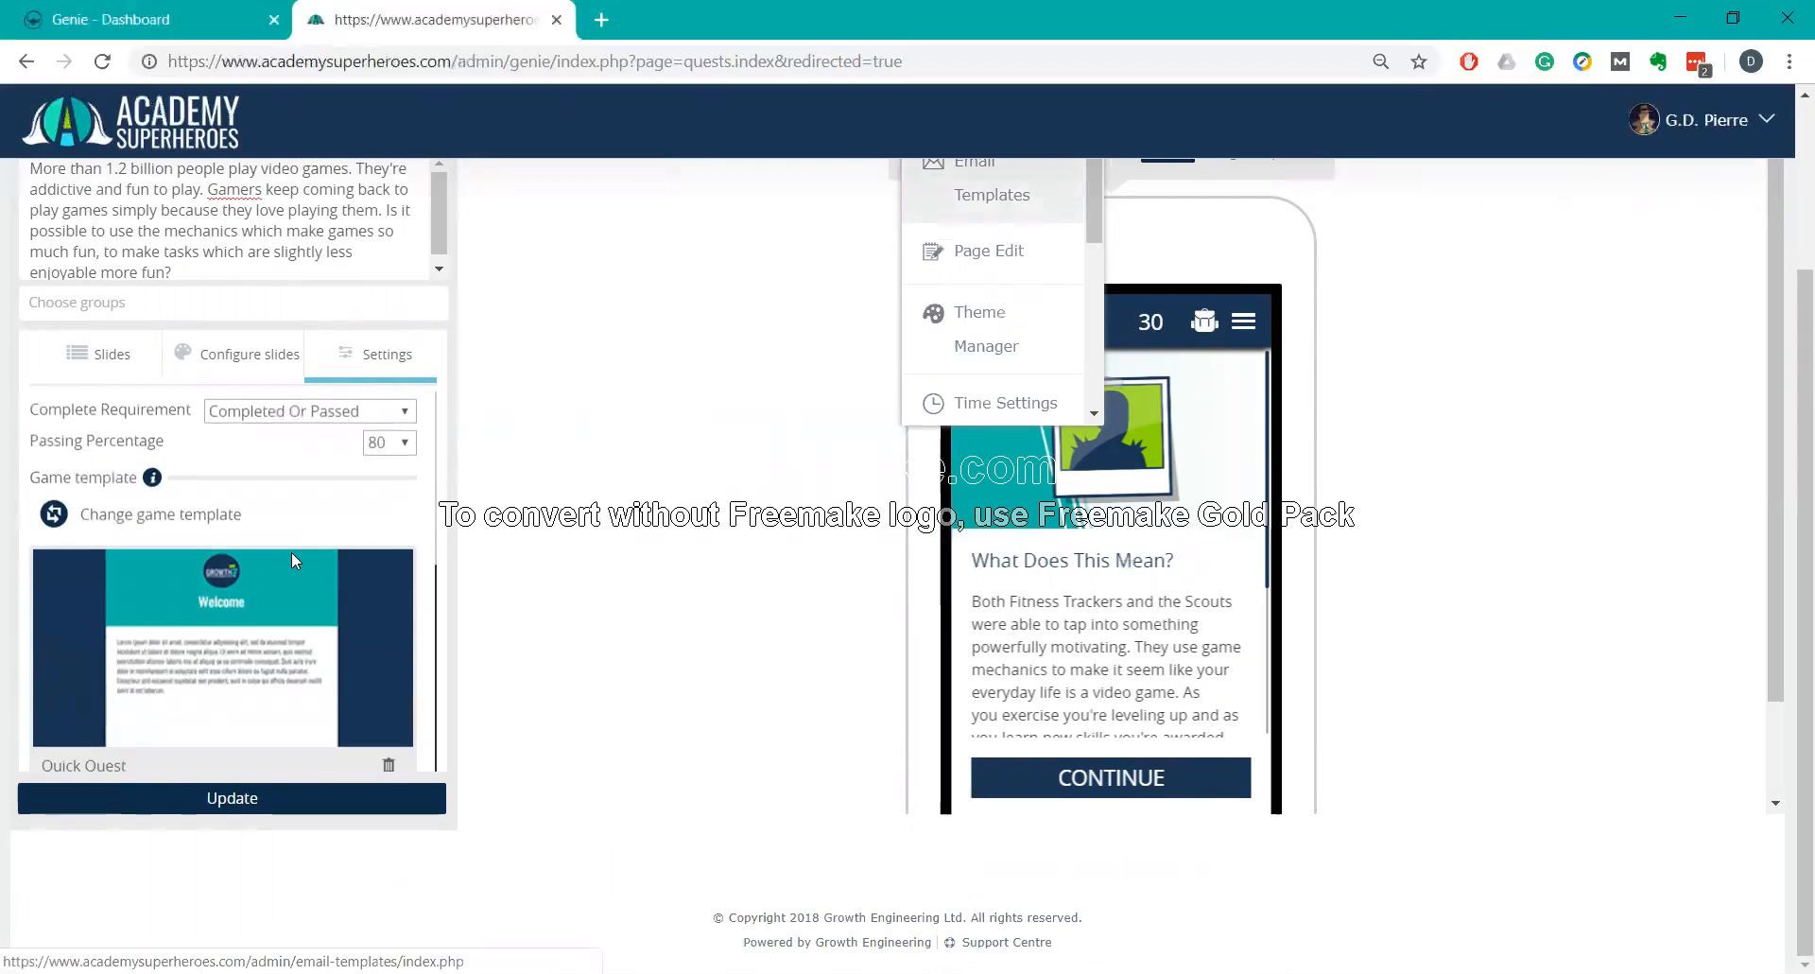
pyautogui.scroll(1, 292, 554)
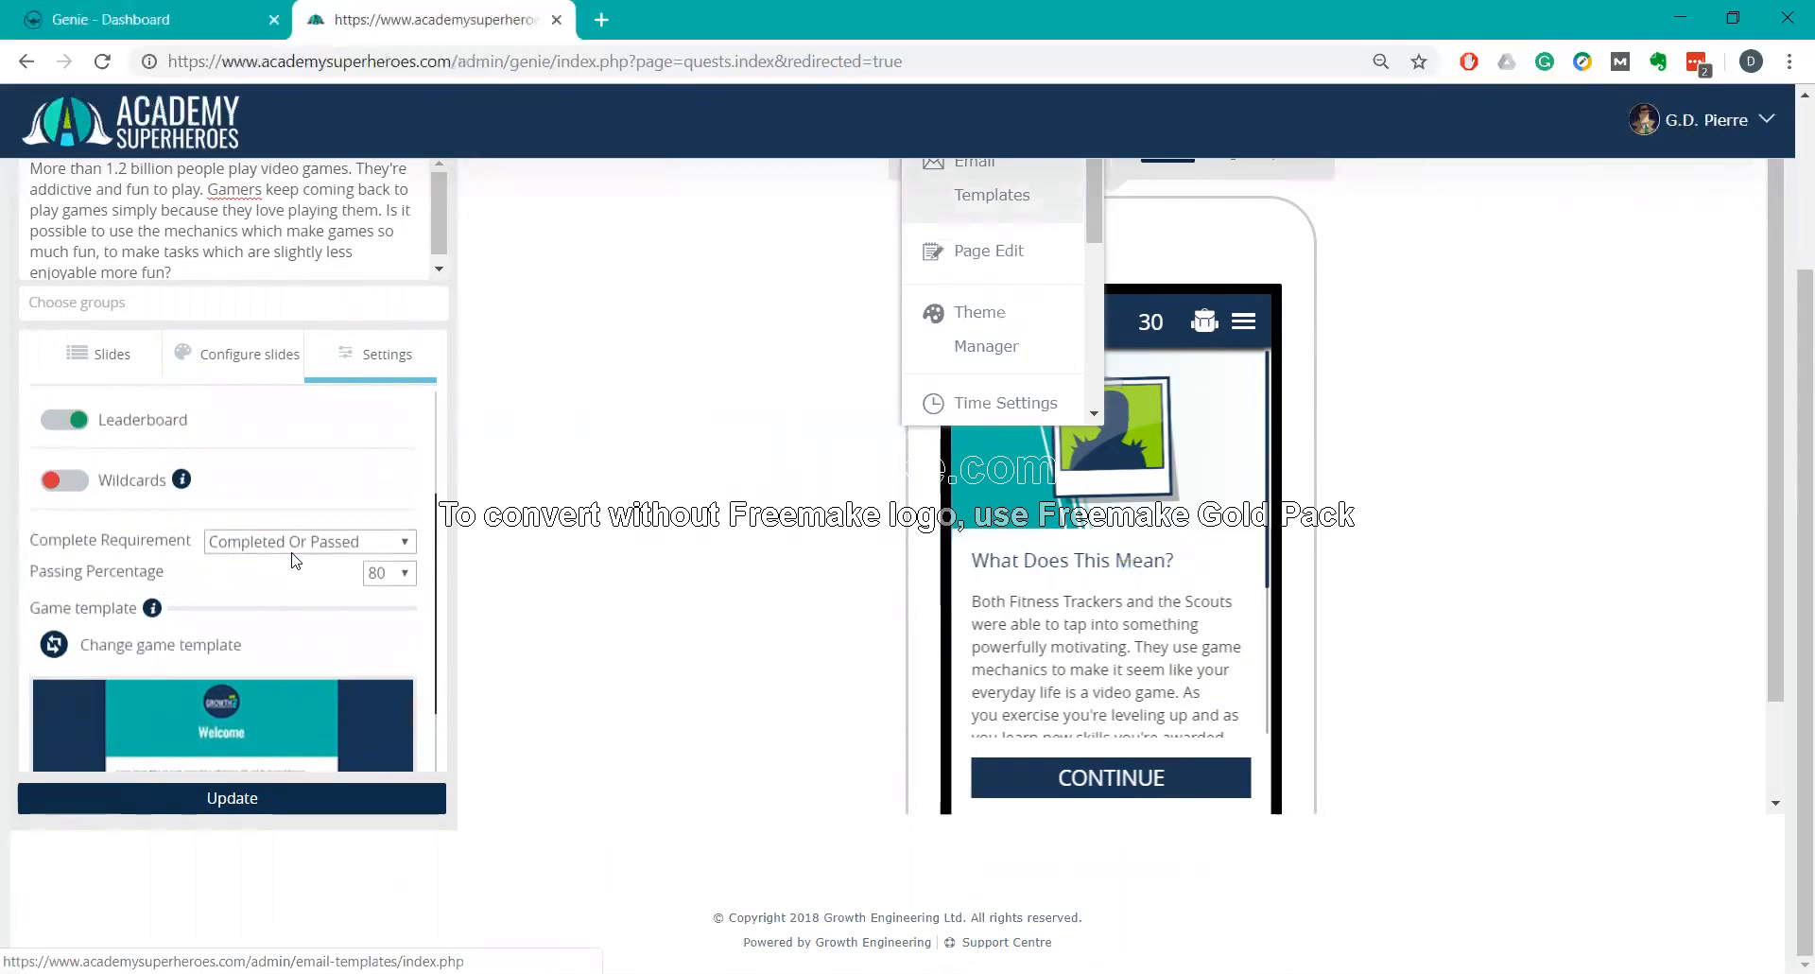
# Look through the quest's slide list down to the last slide and check which content types can be added.
pyautogui.click(139, 368)
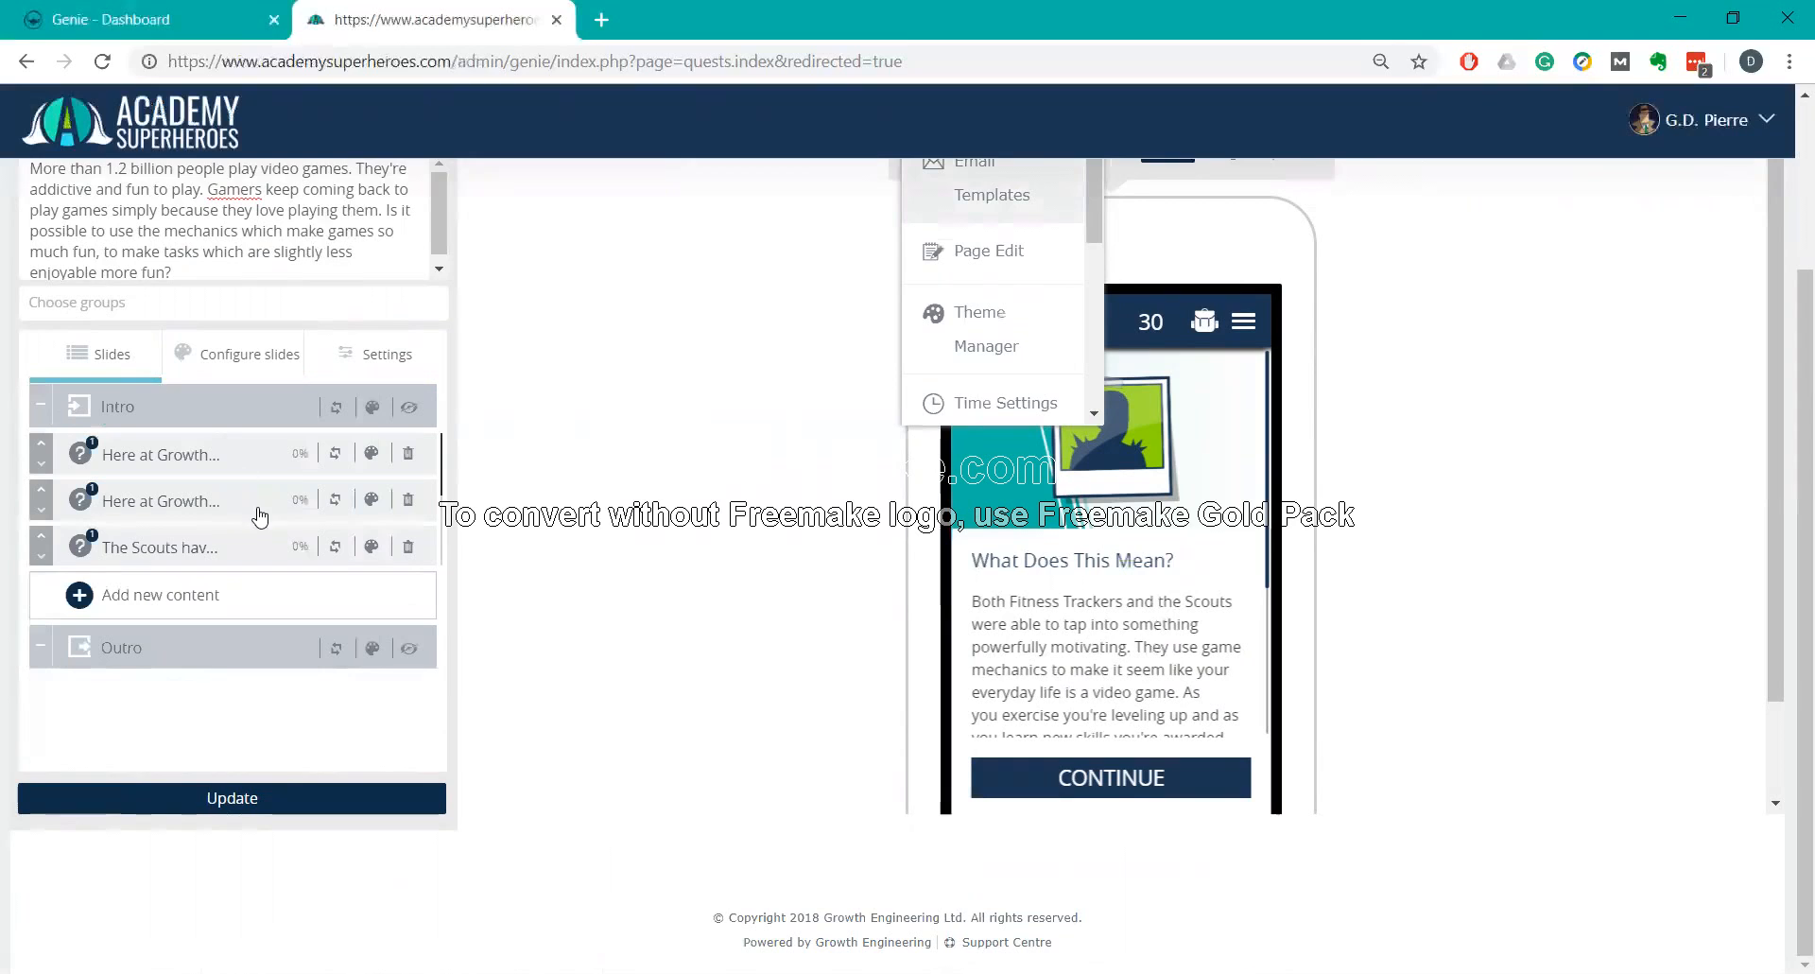
pyautogui.scroll(-1, 274, 535)
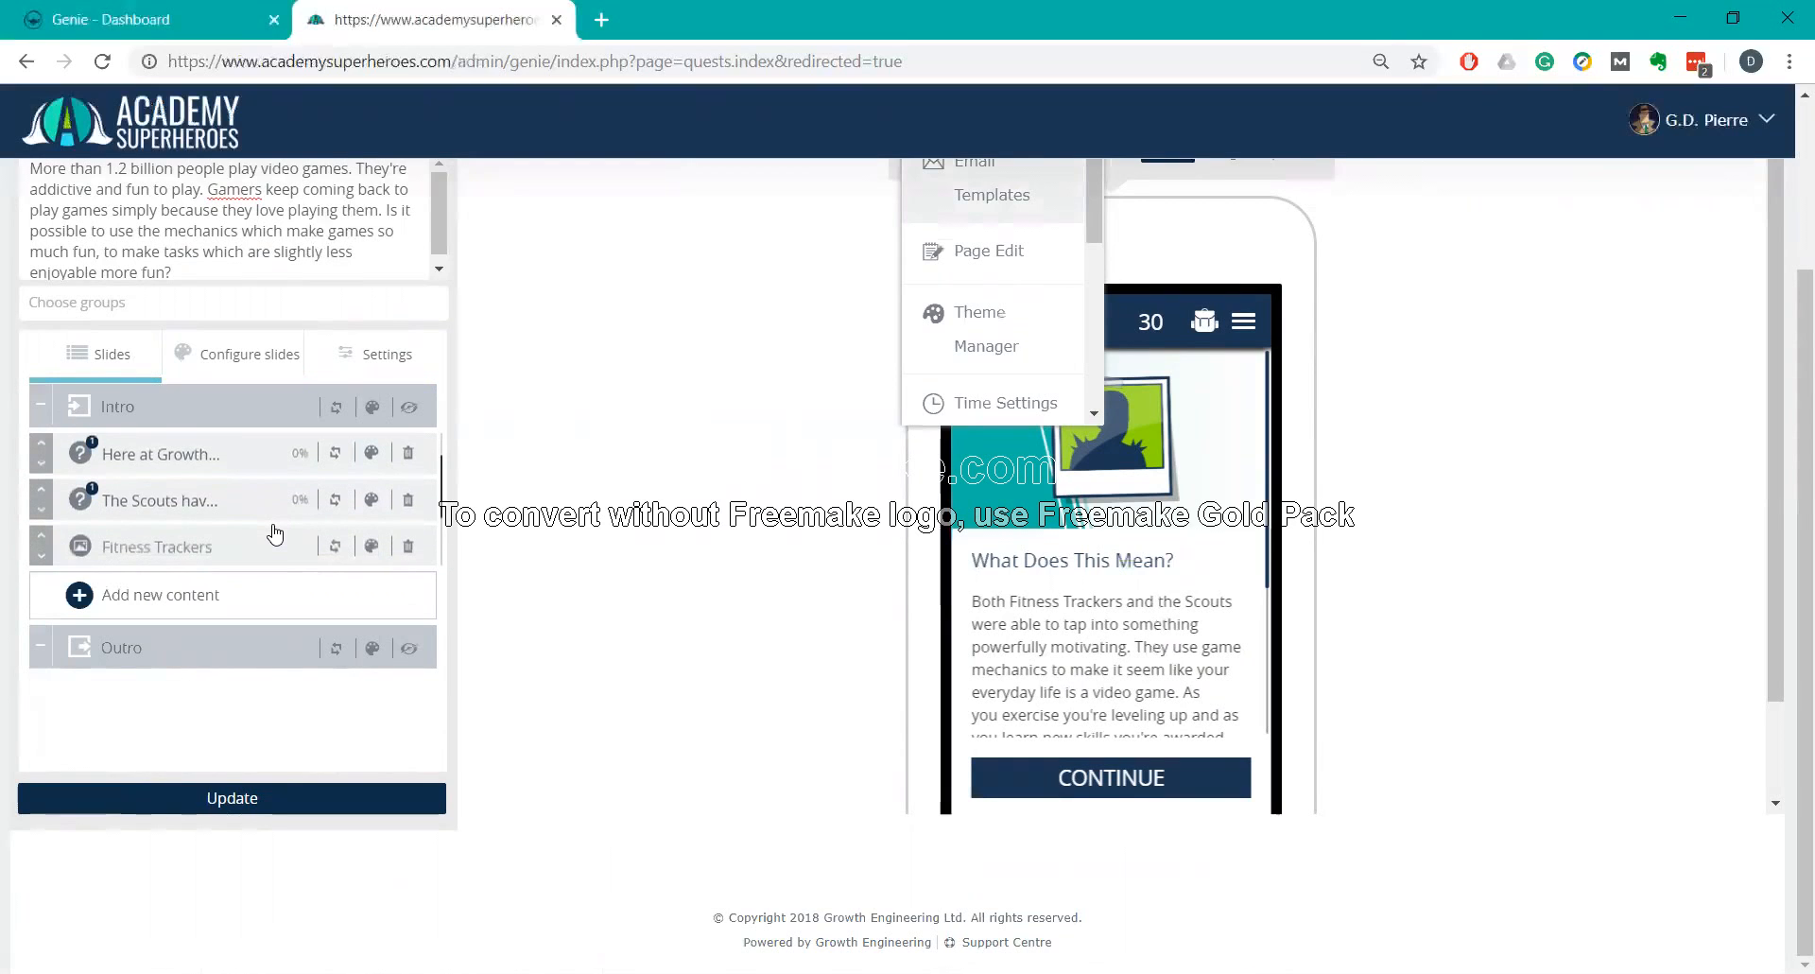
pyautogui.scroll(-2, 275, 535)
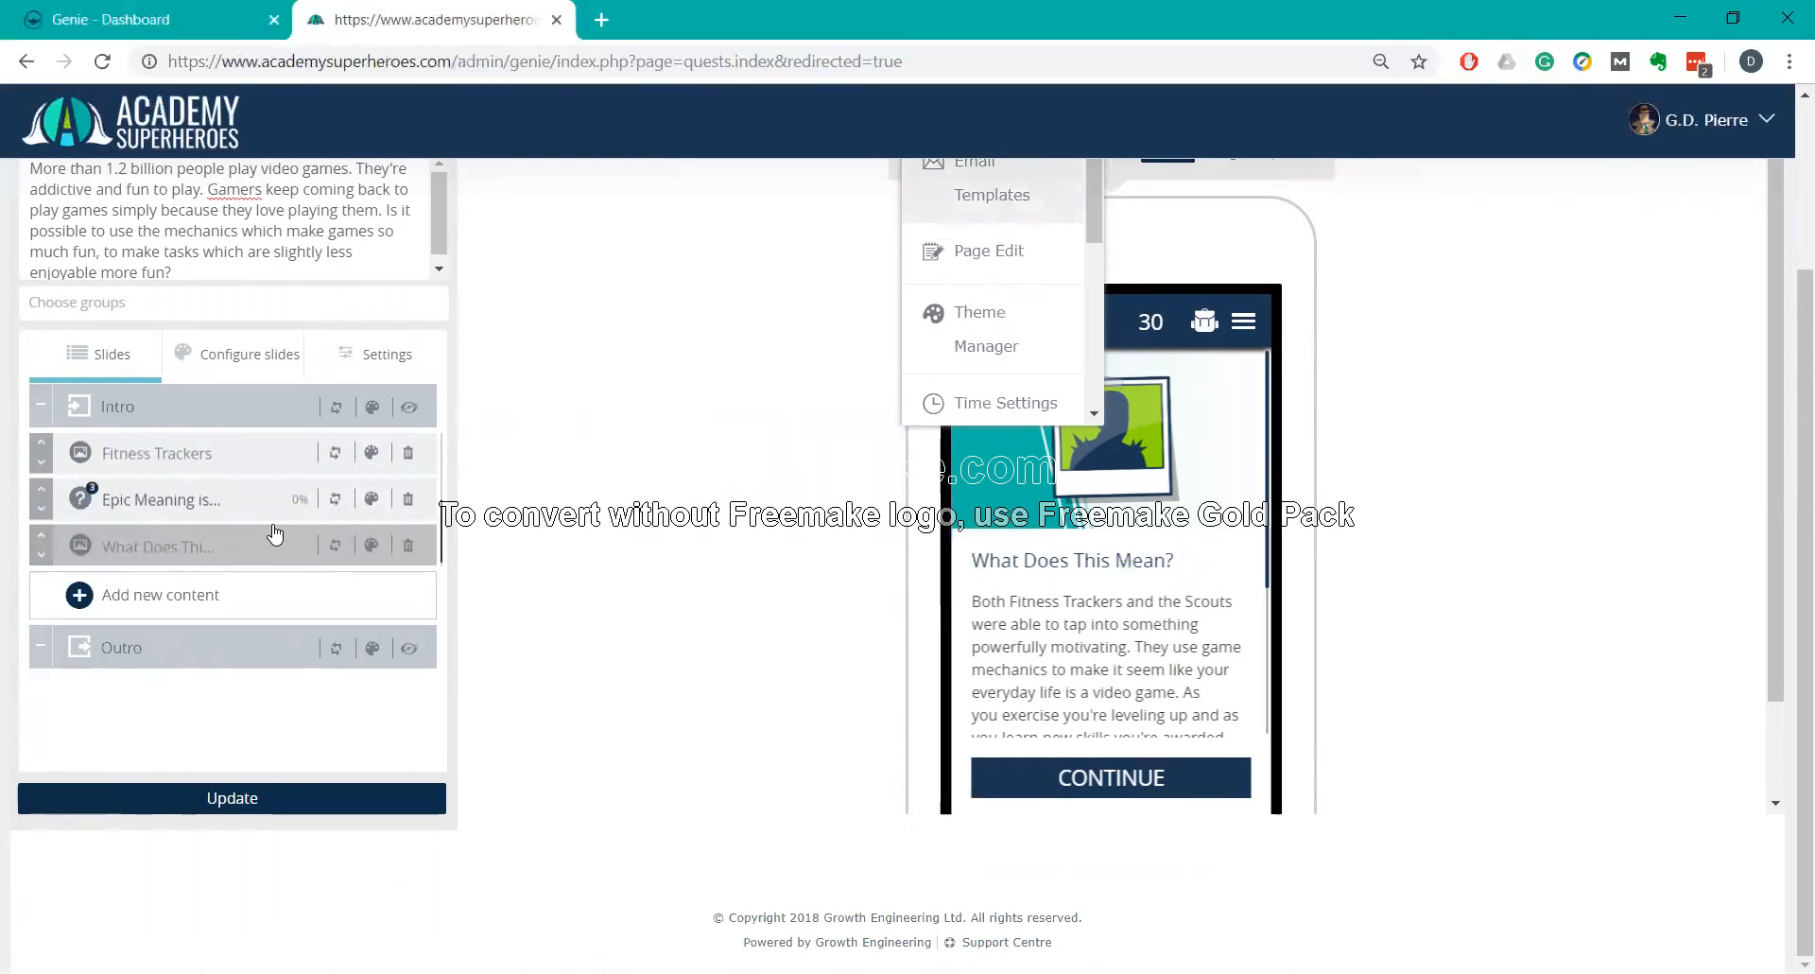
pyautogui.click(208, 600)
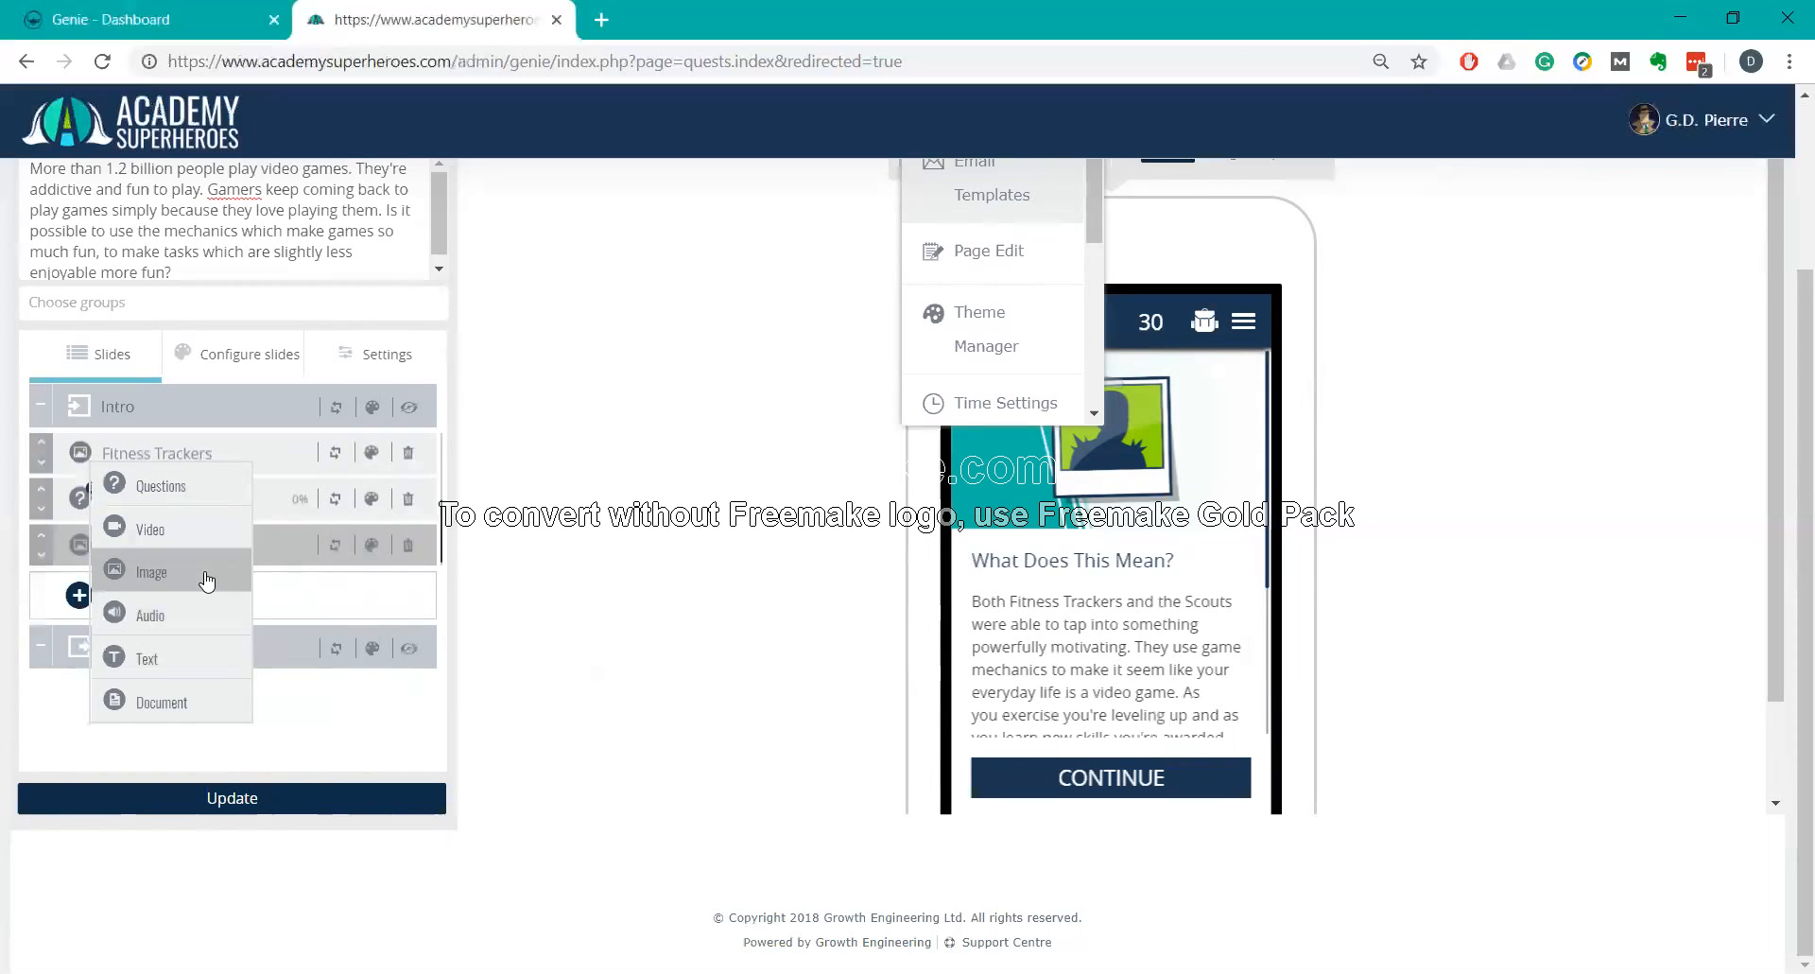
pyautogui.click(788, 578)
pyautogui.scroll(2, 789, 578)
pyautogui.scroll(2, 788, 578)
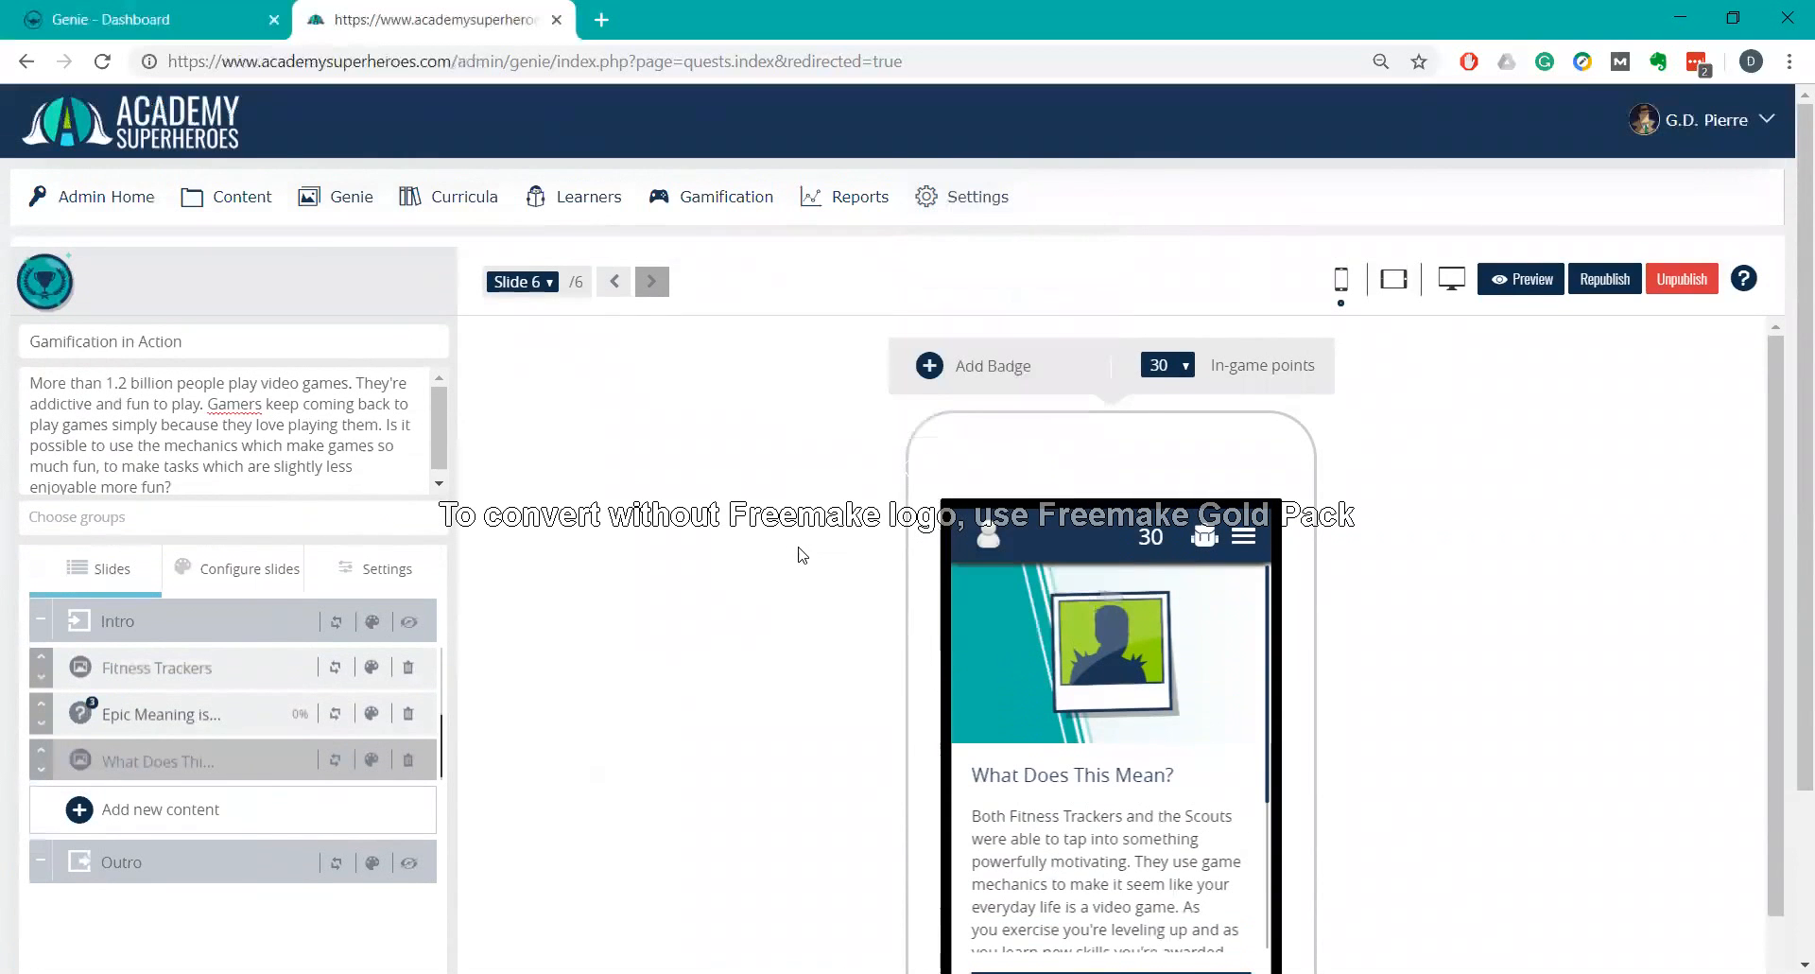
pyautogui.scroll(-2, 798, 548)
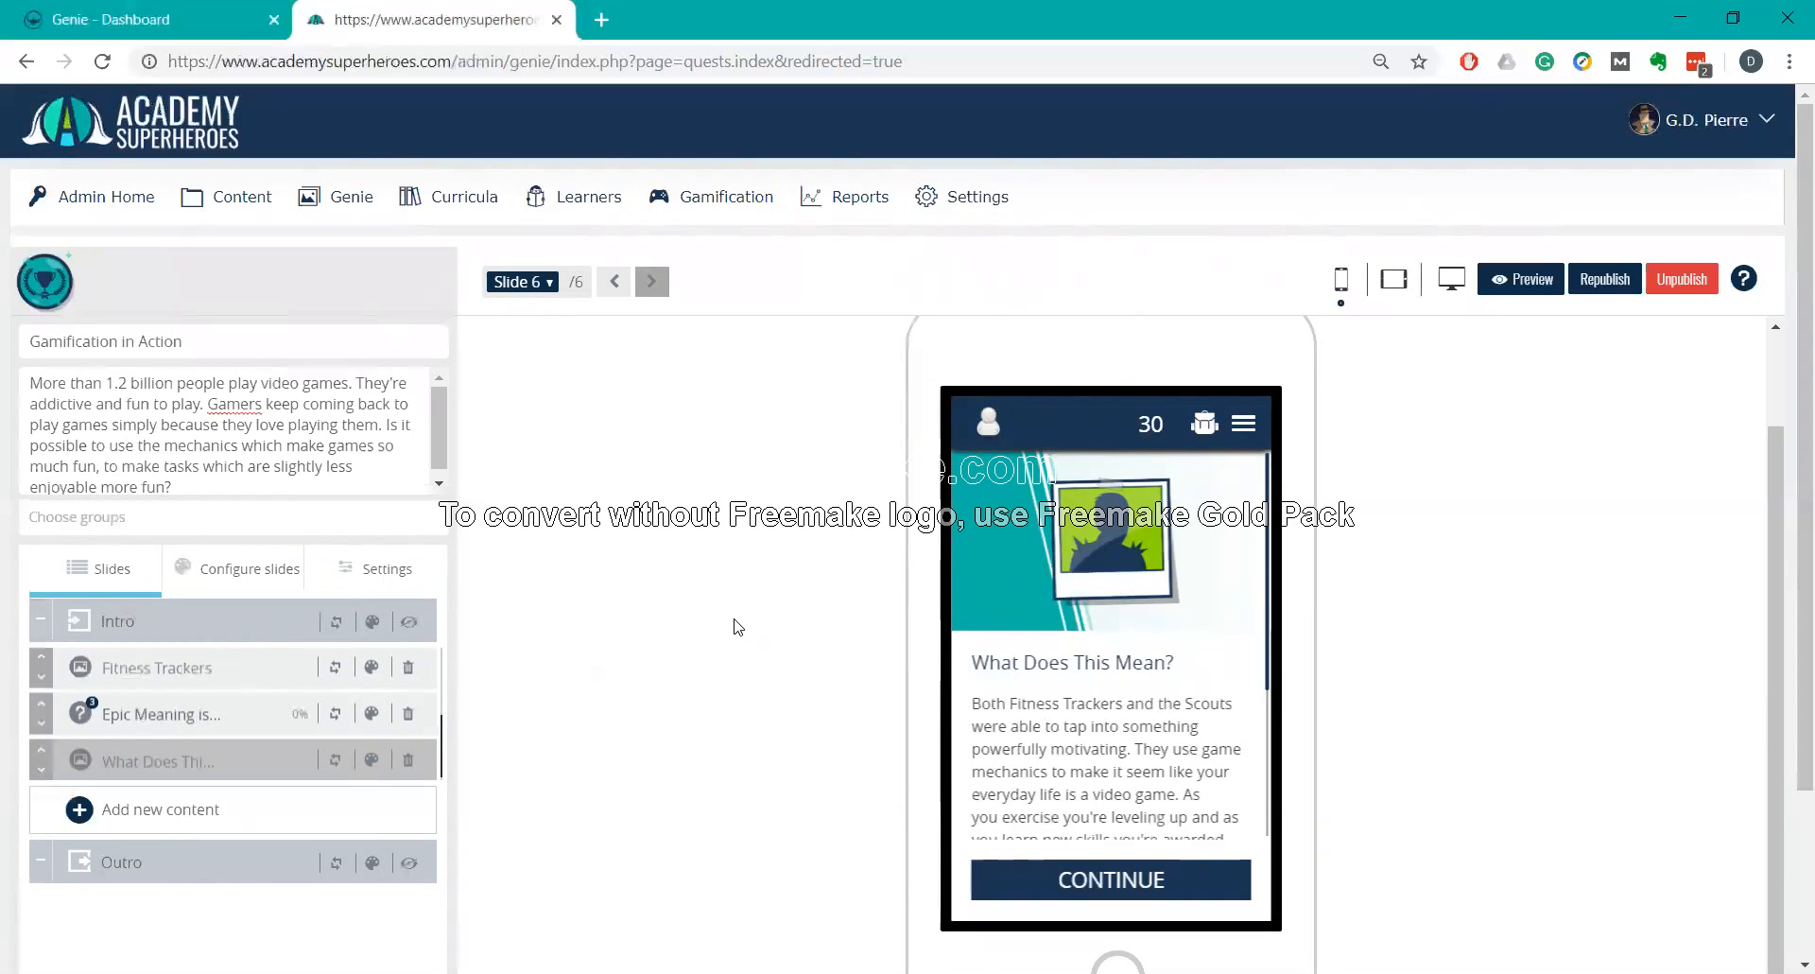
# Open the question library for adding new question content and check the available question types.
pyautogui.click(179, 819)
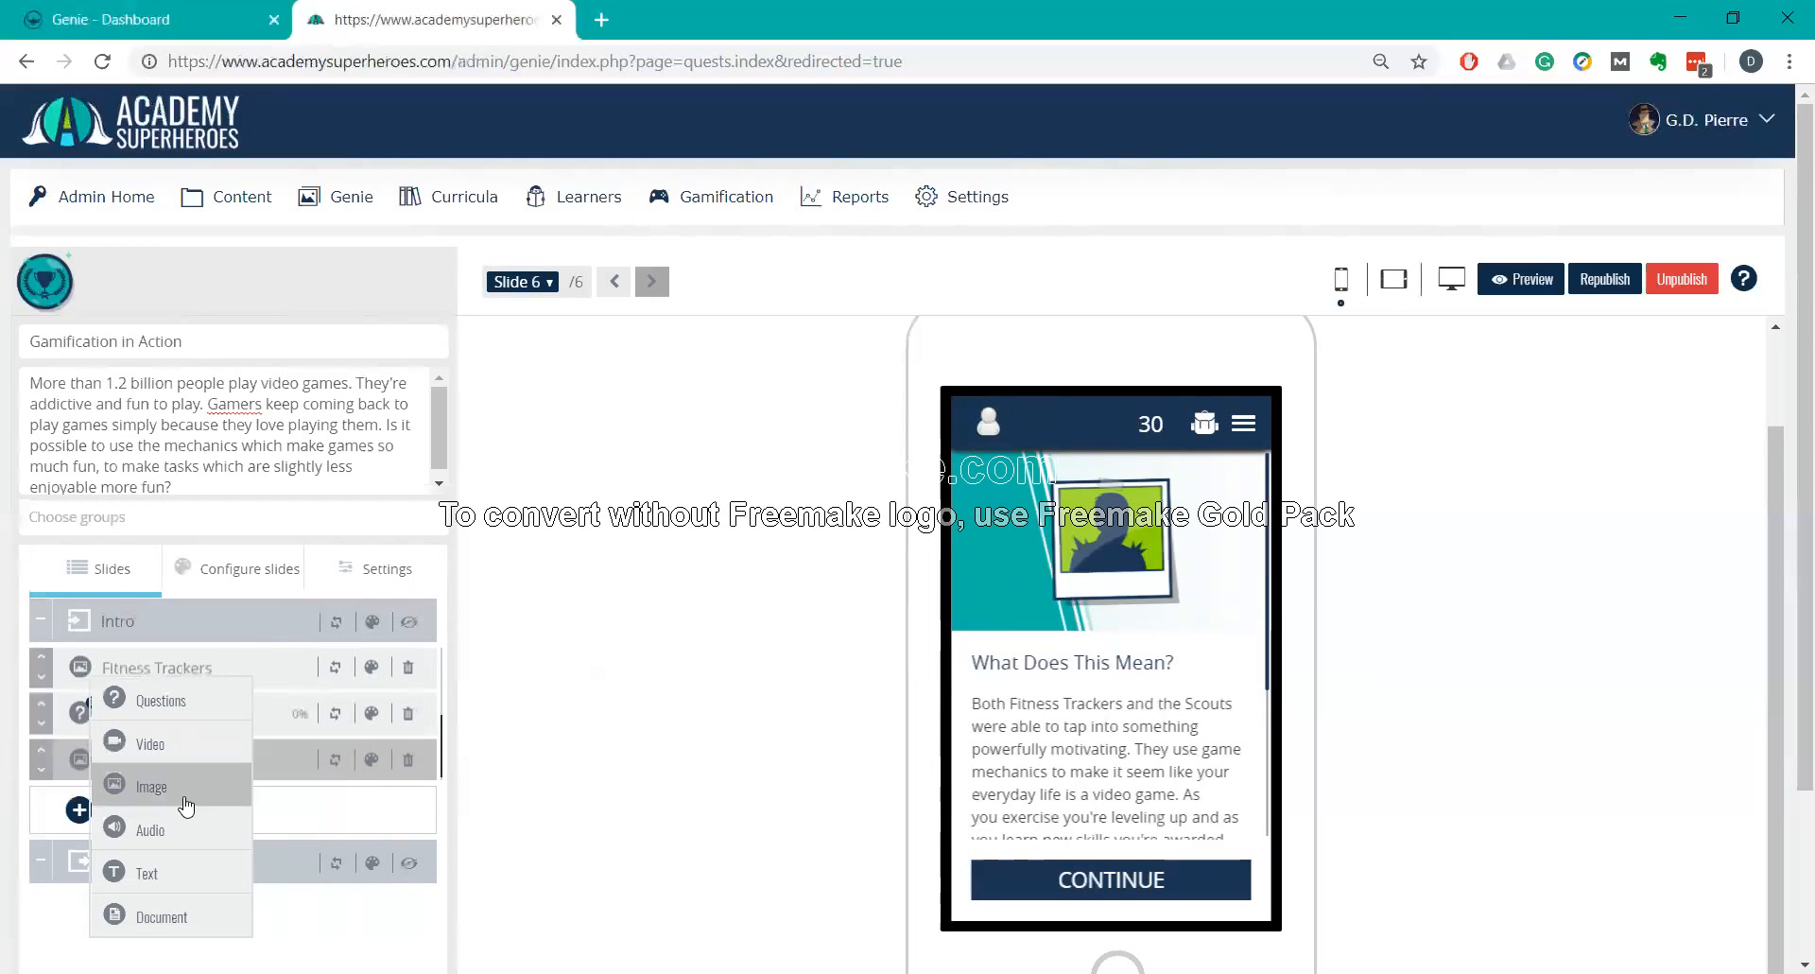
pyautogui.click(223, 705)
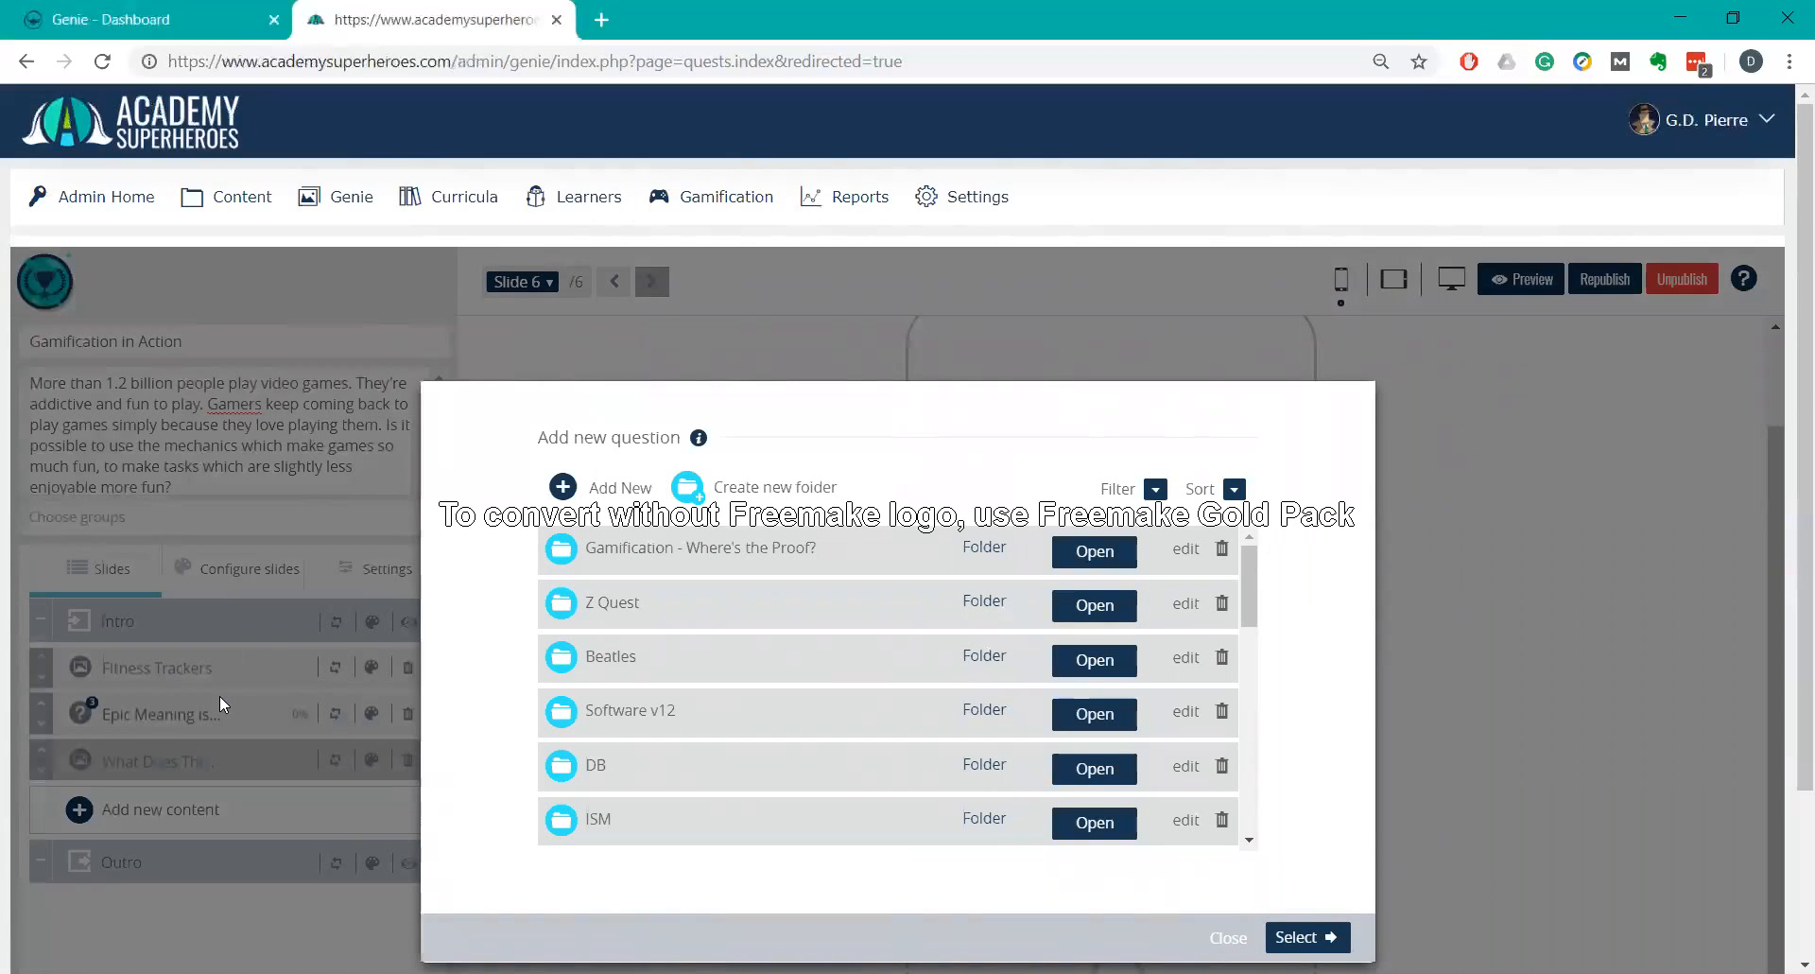
pyautogui.click(604, 489)
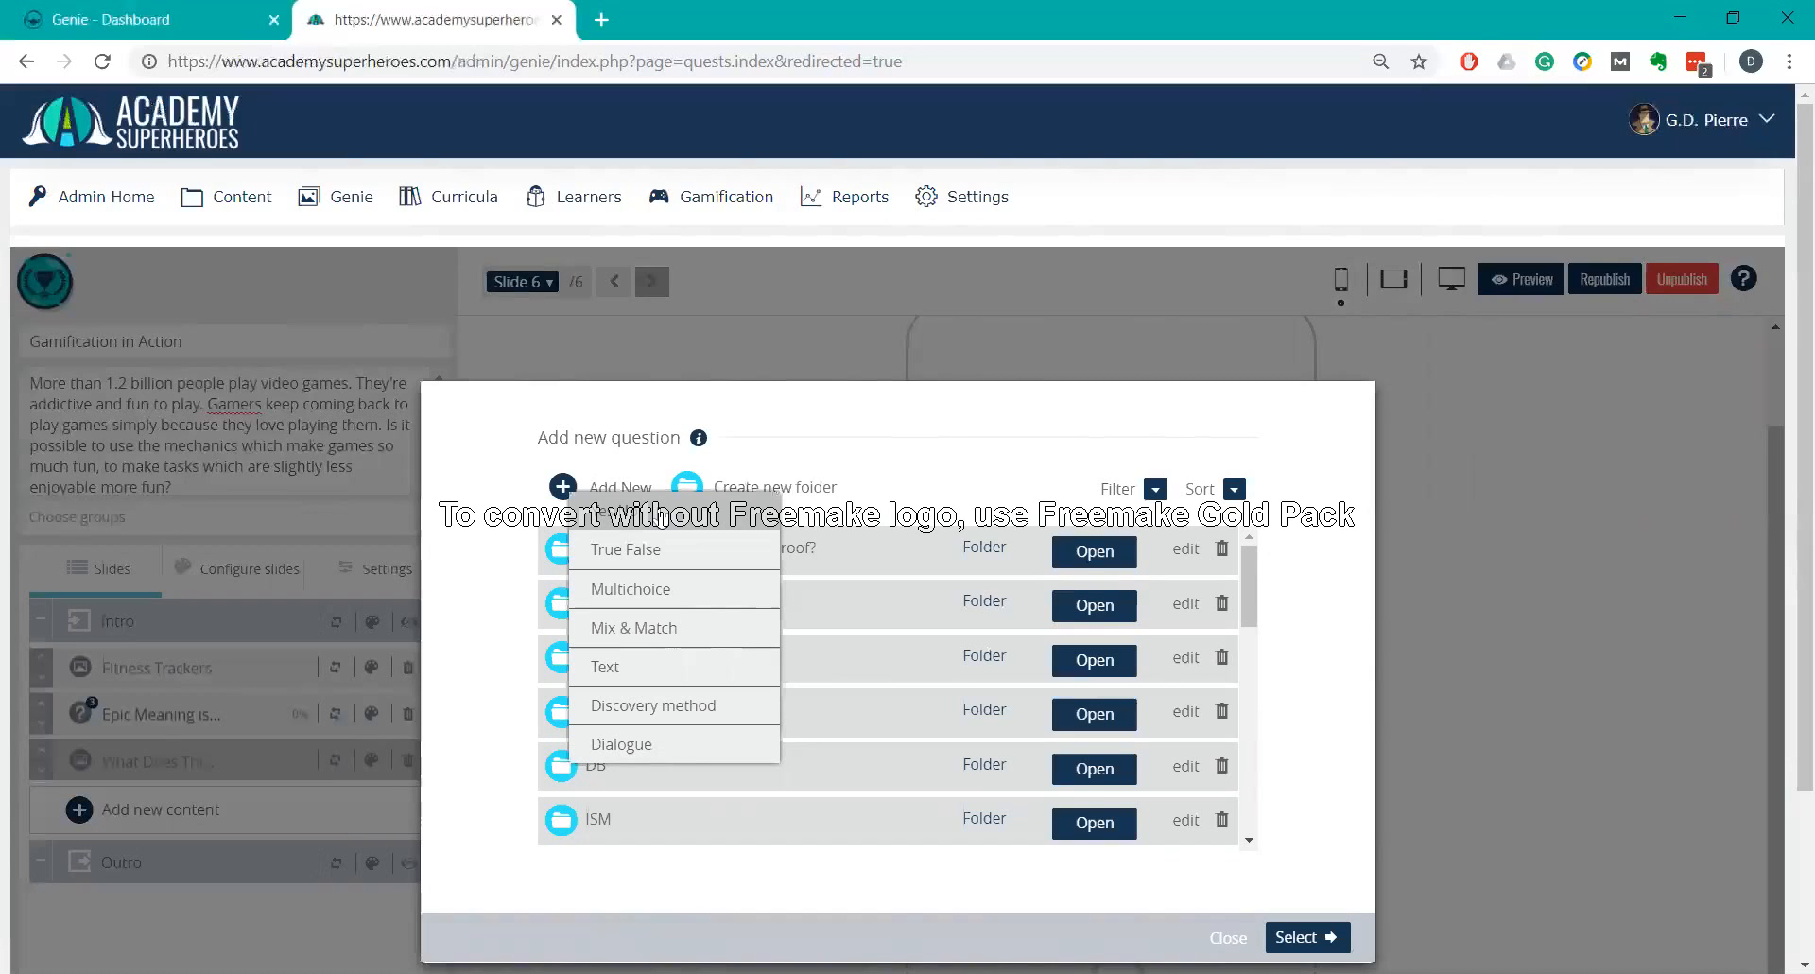
pyautogui.click(947, 489)
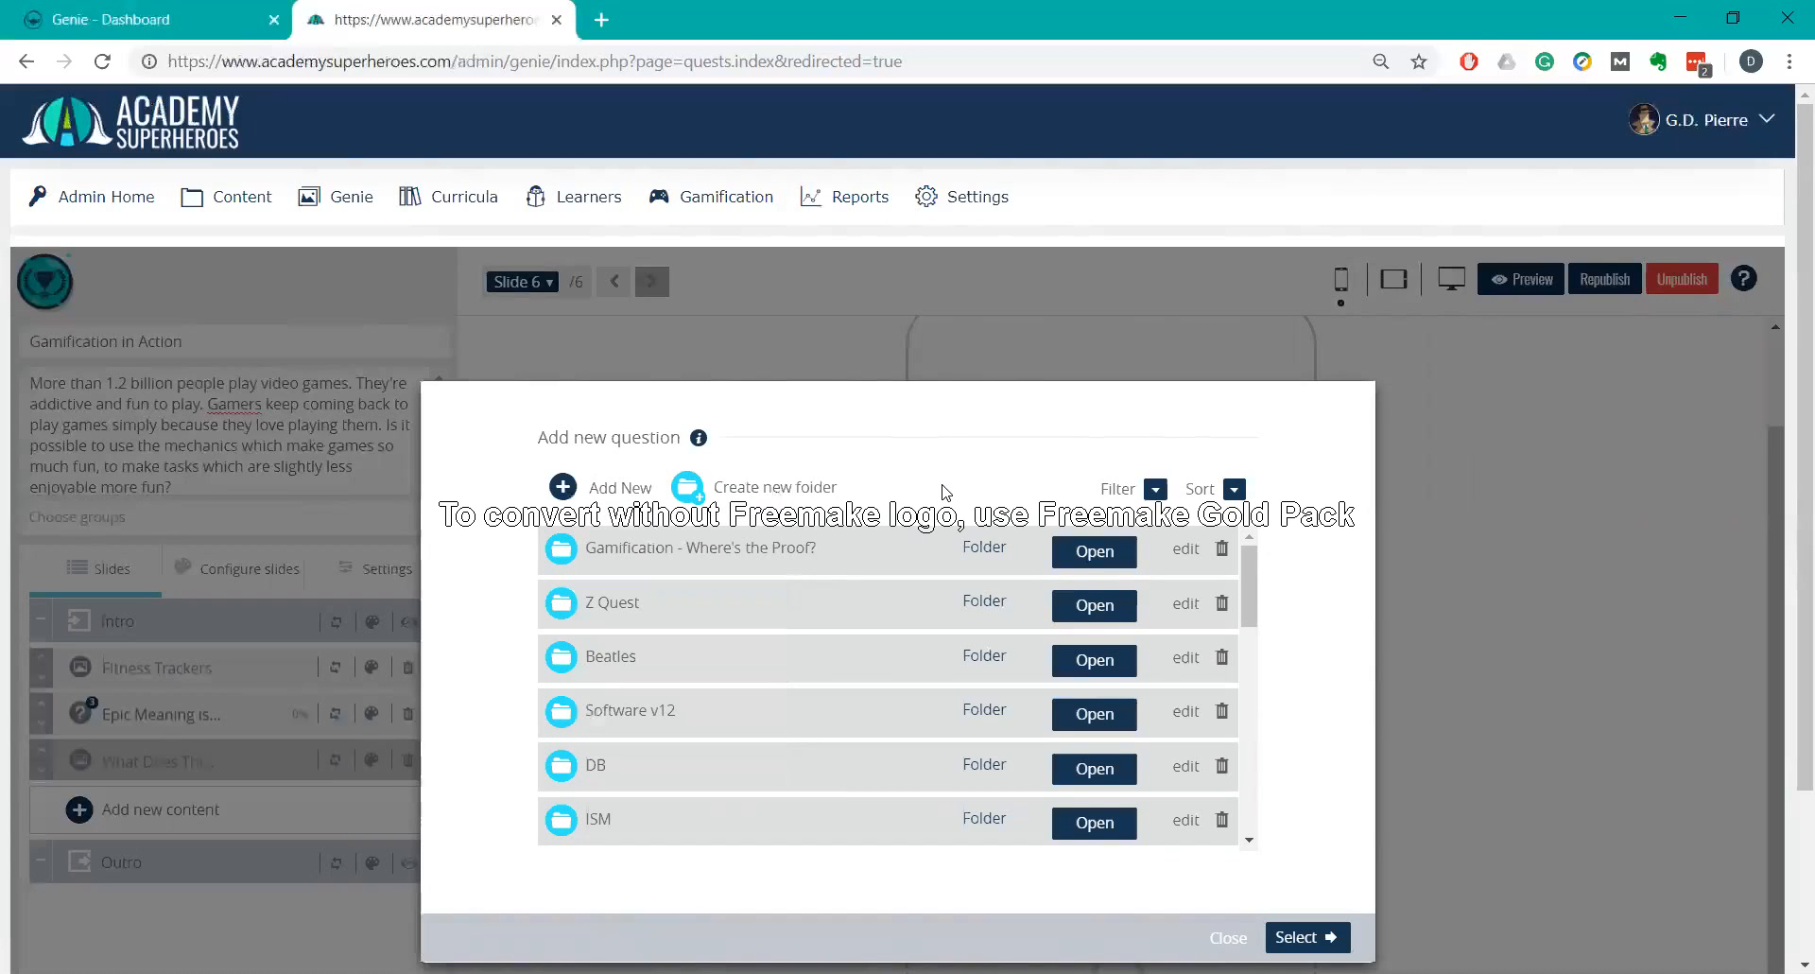
# Open the GDPR question folder and bring up its first multichoice question for editing.
pyautogui.scroll(-3, 894, 670)
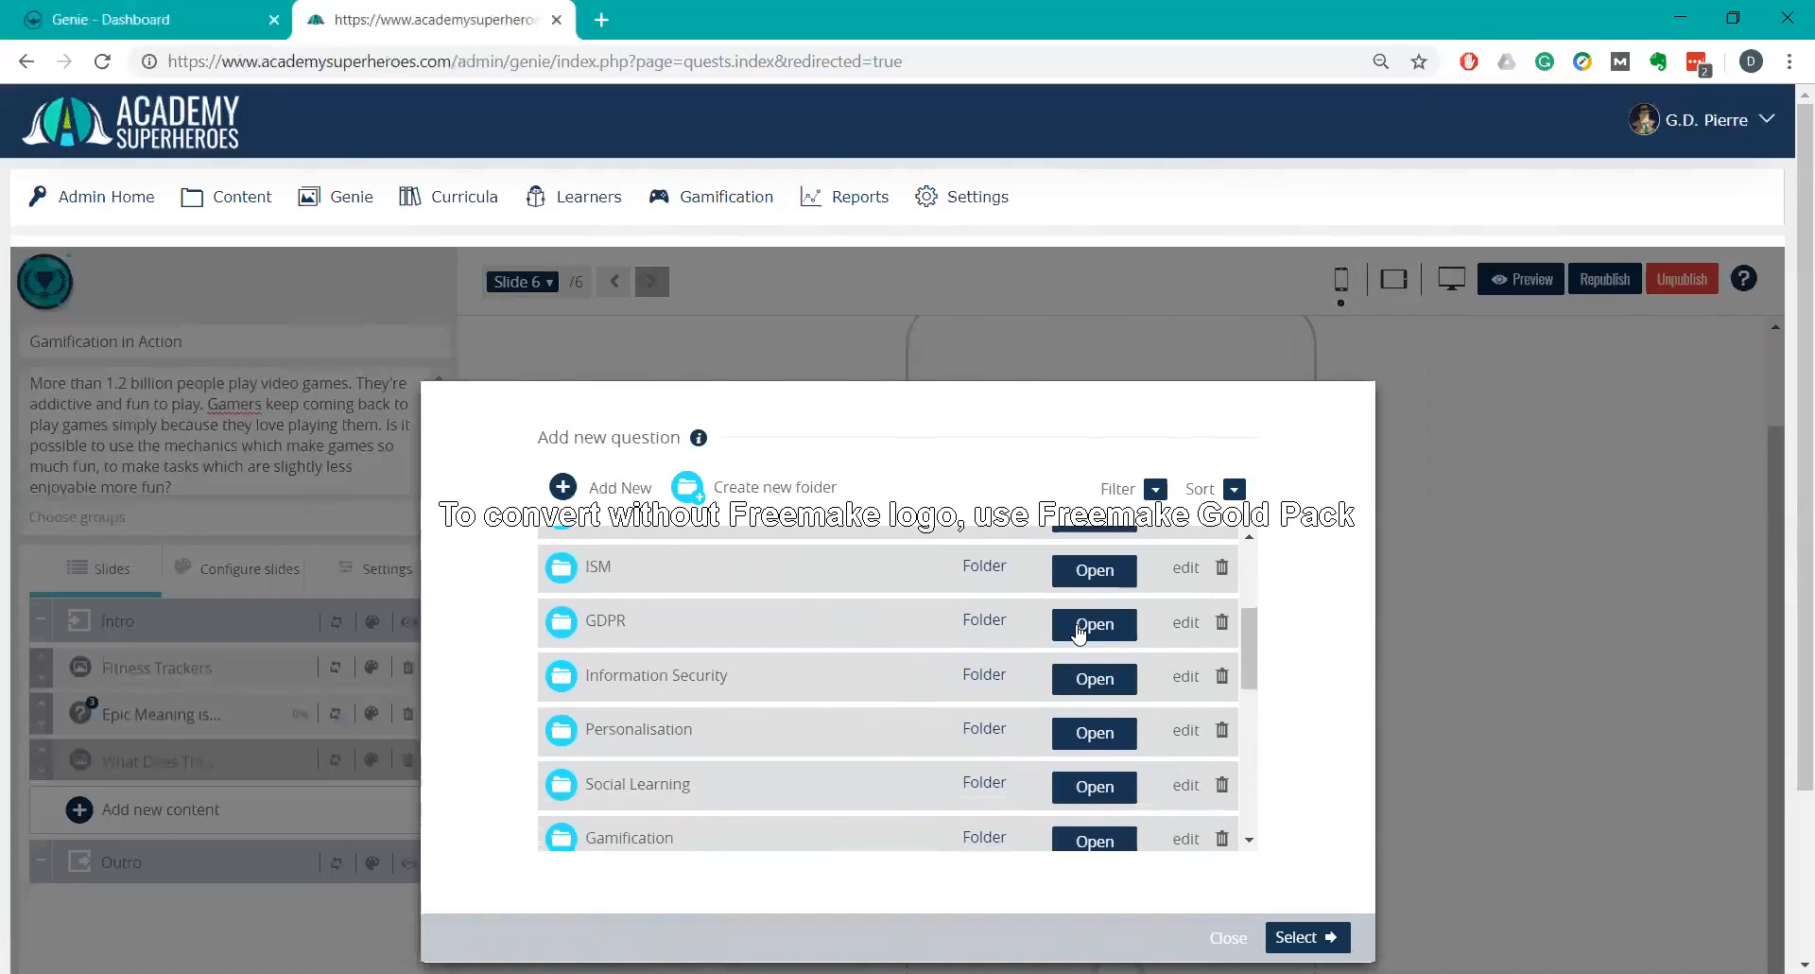
pyautogui.click(1084, 632)
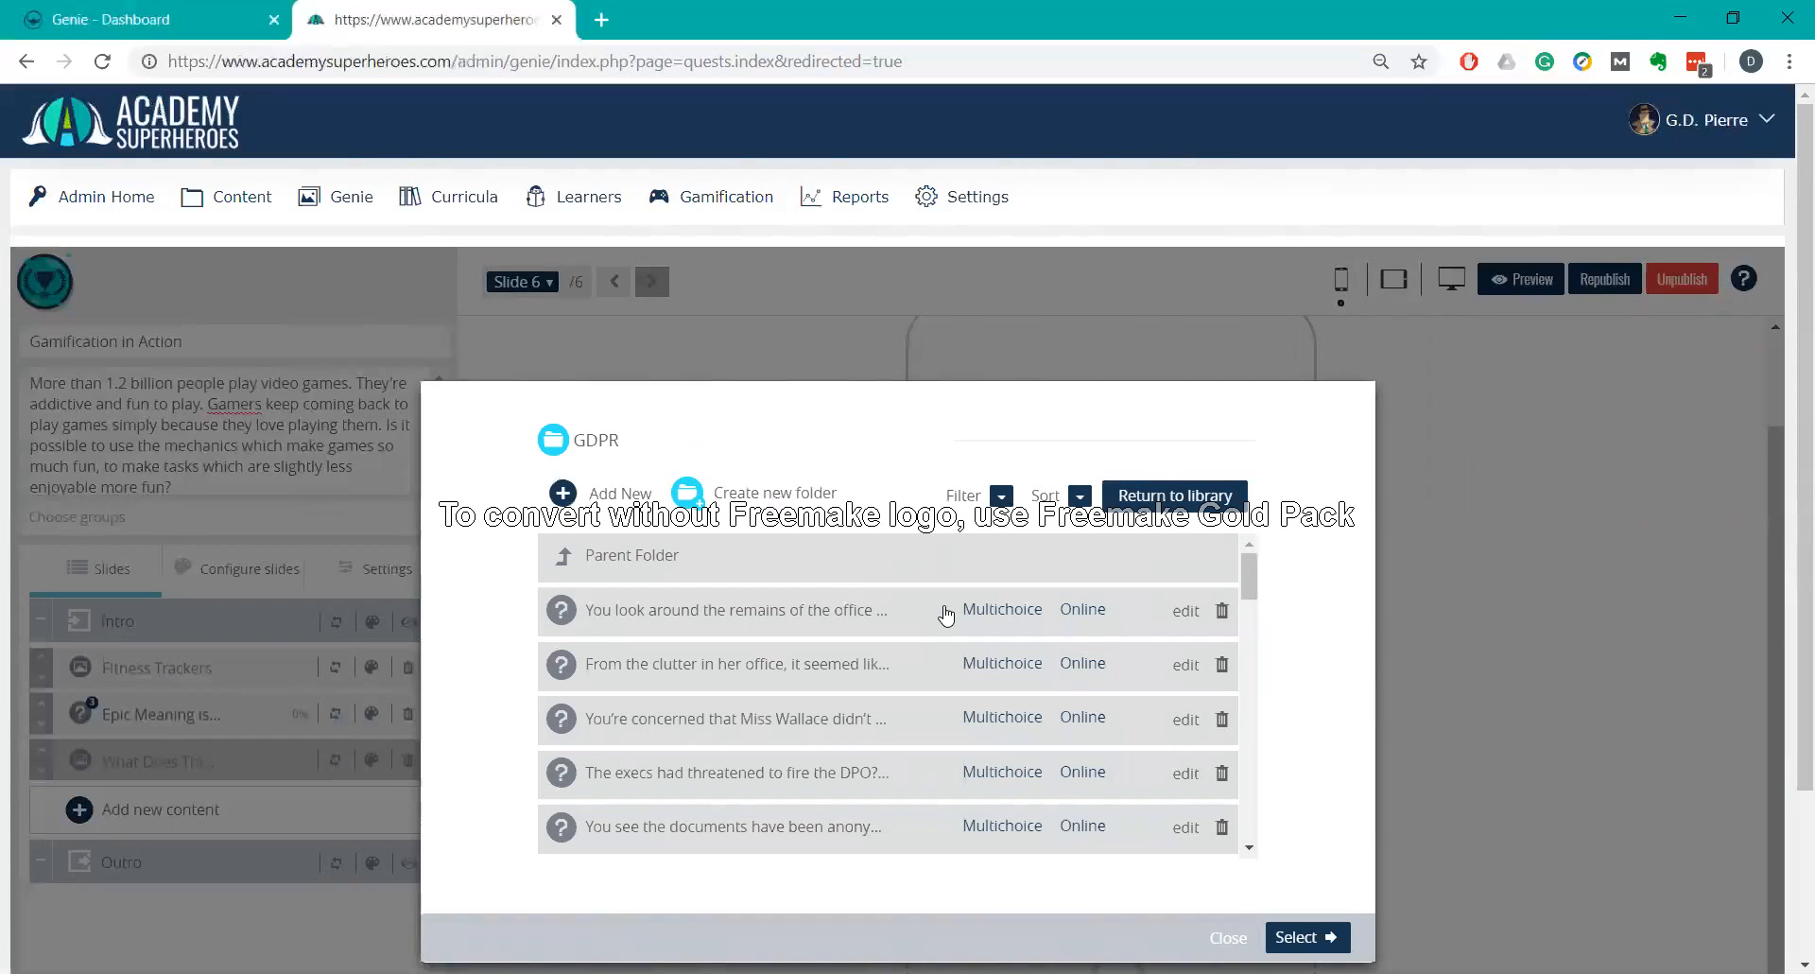
pyautogui.click(1186, 610)
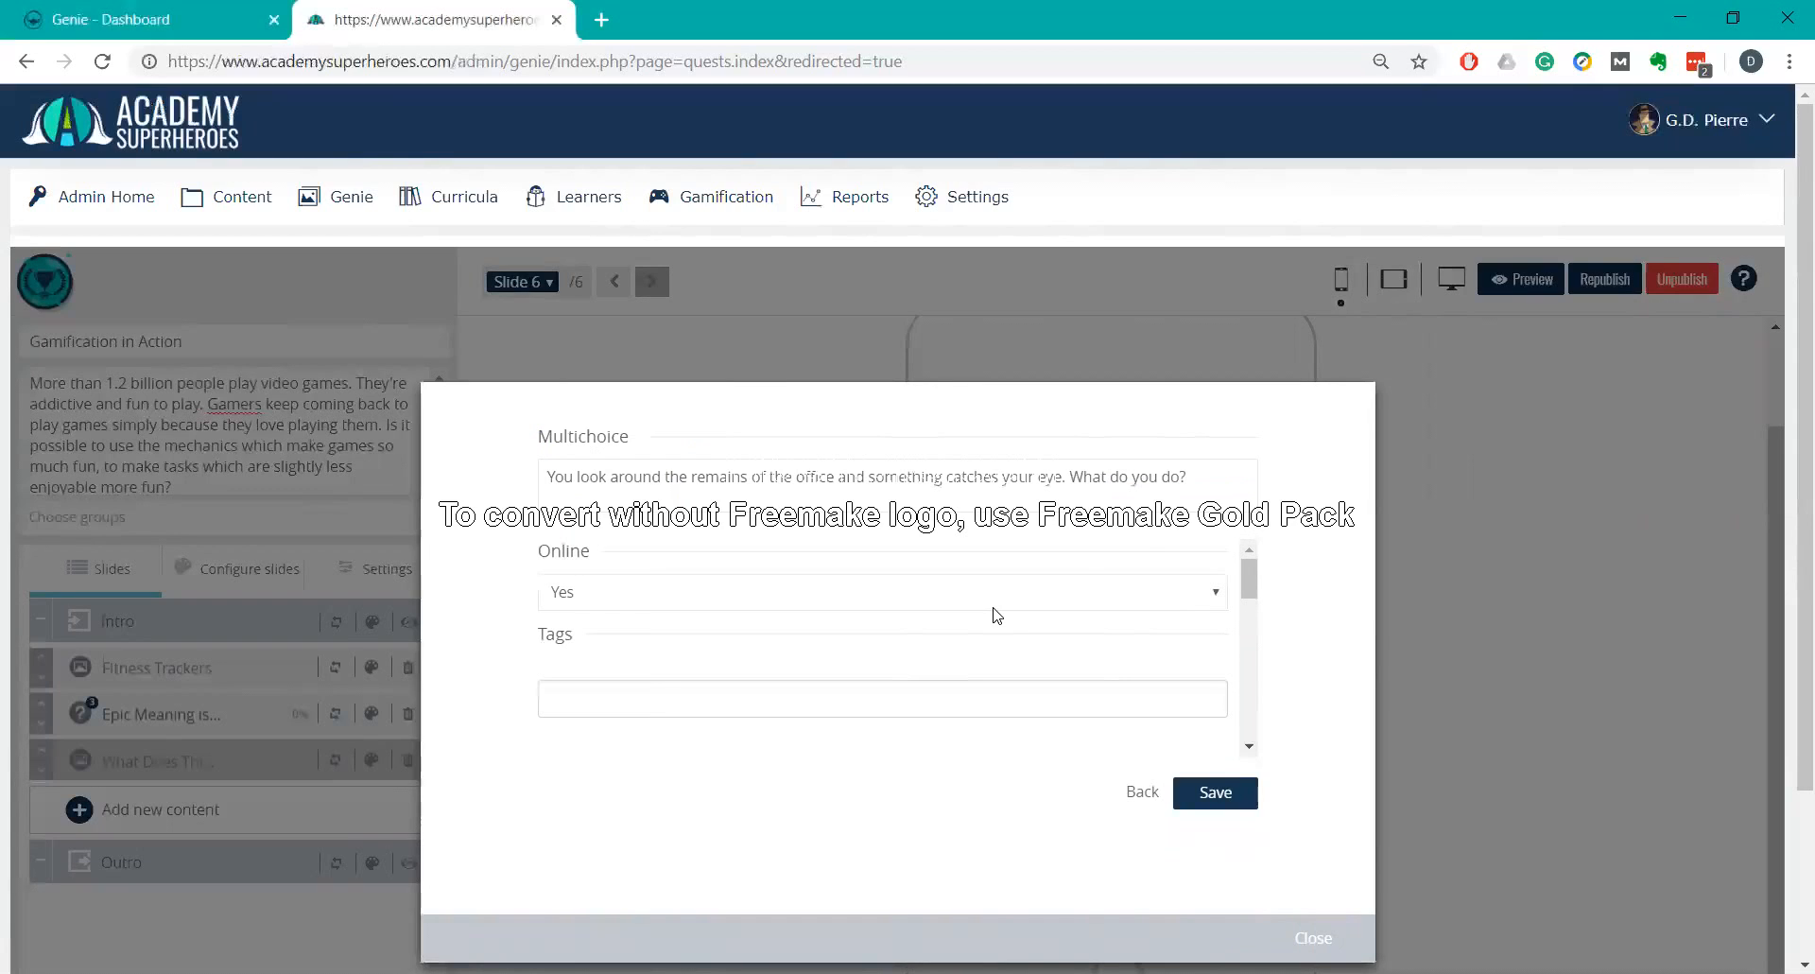
pyautogui.click(1171, 494)
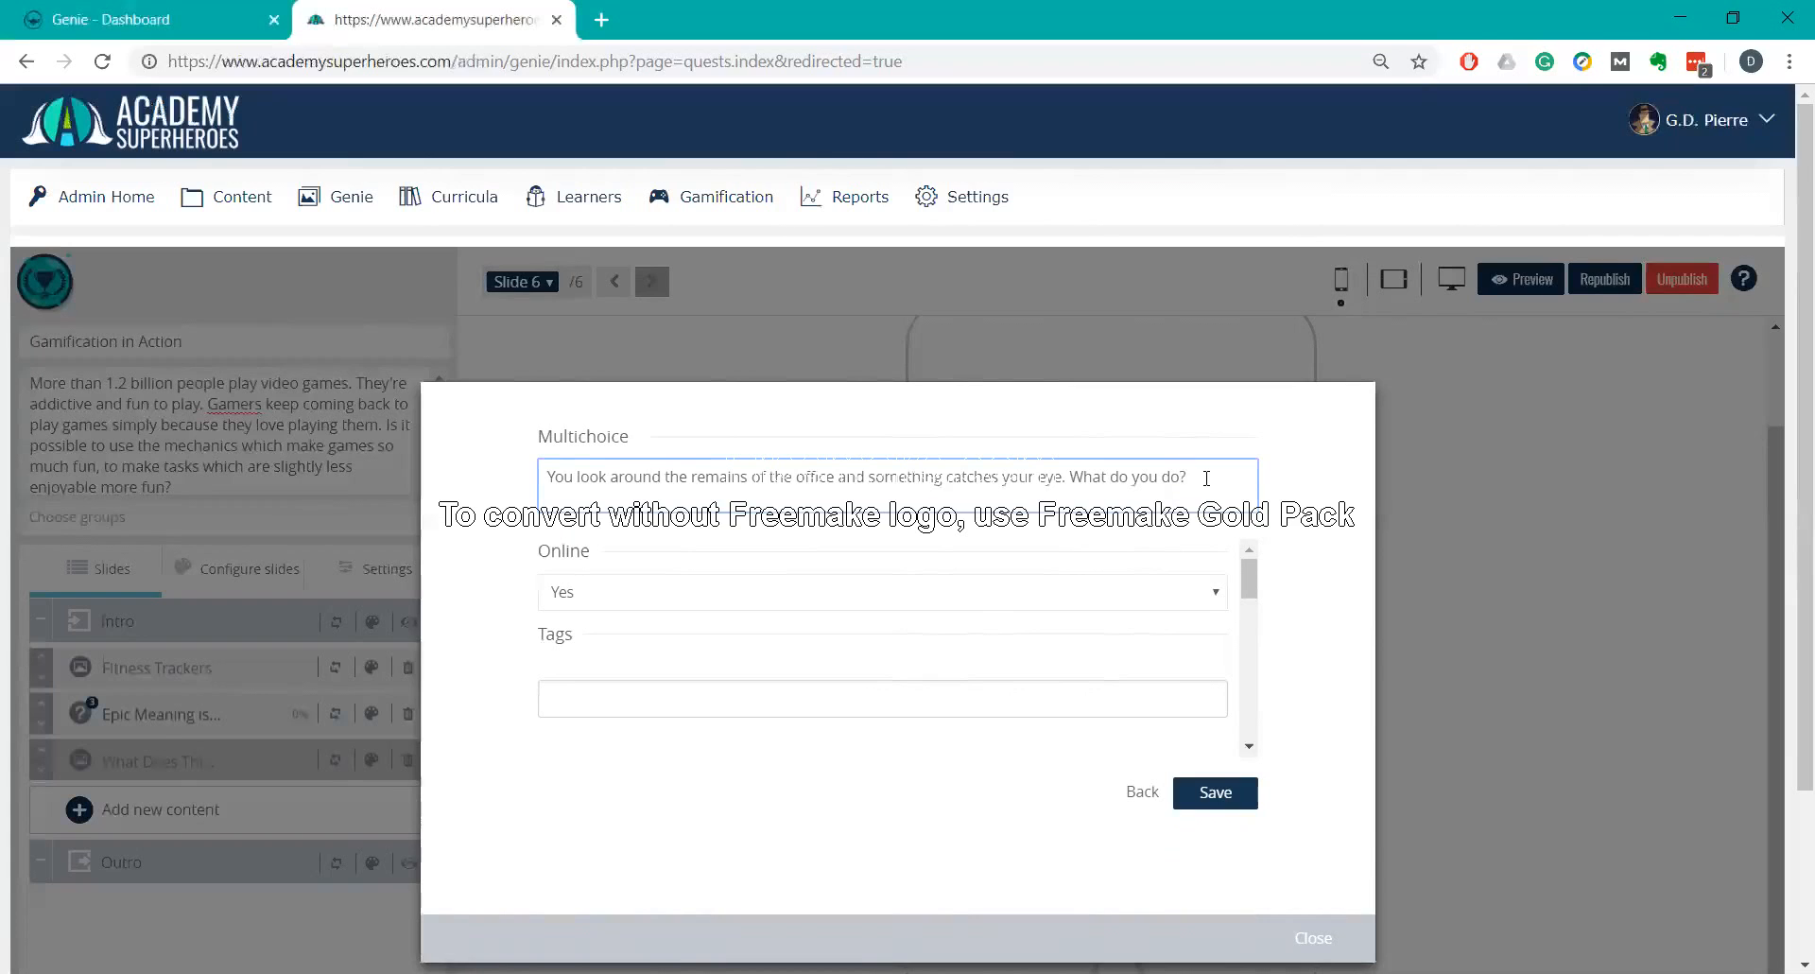
# Add two blank answers, Answer 3 and Answer 4, to the multichoice question.
pyautogui.scroll(-2, 1180, 543)
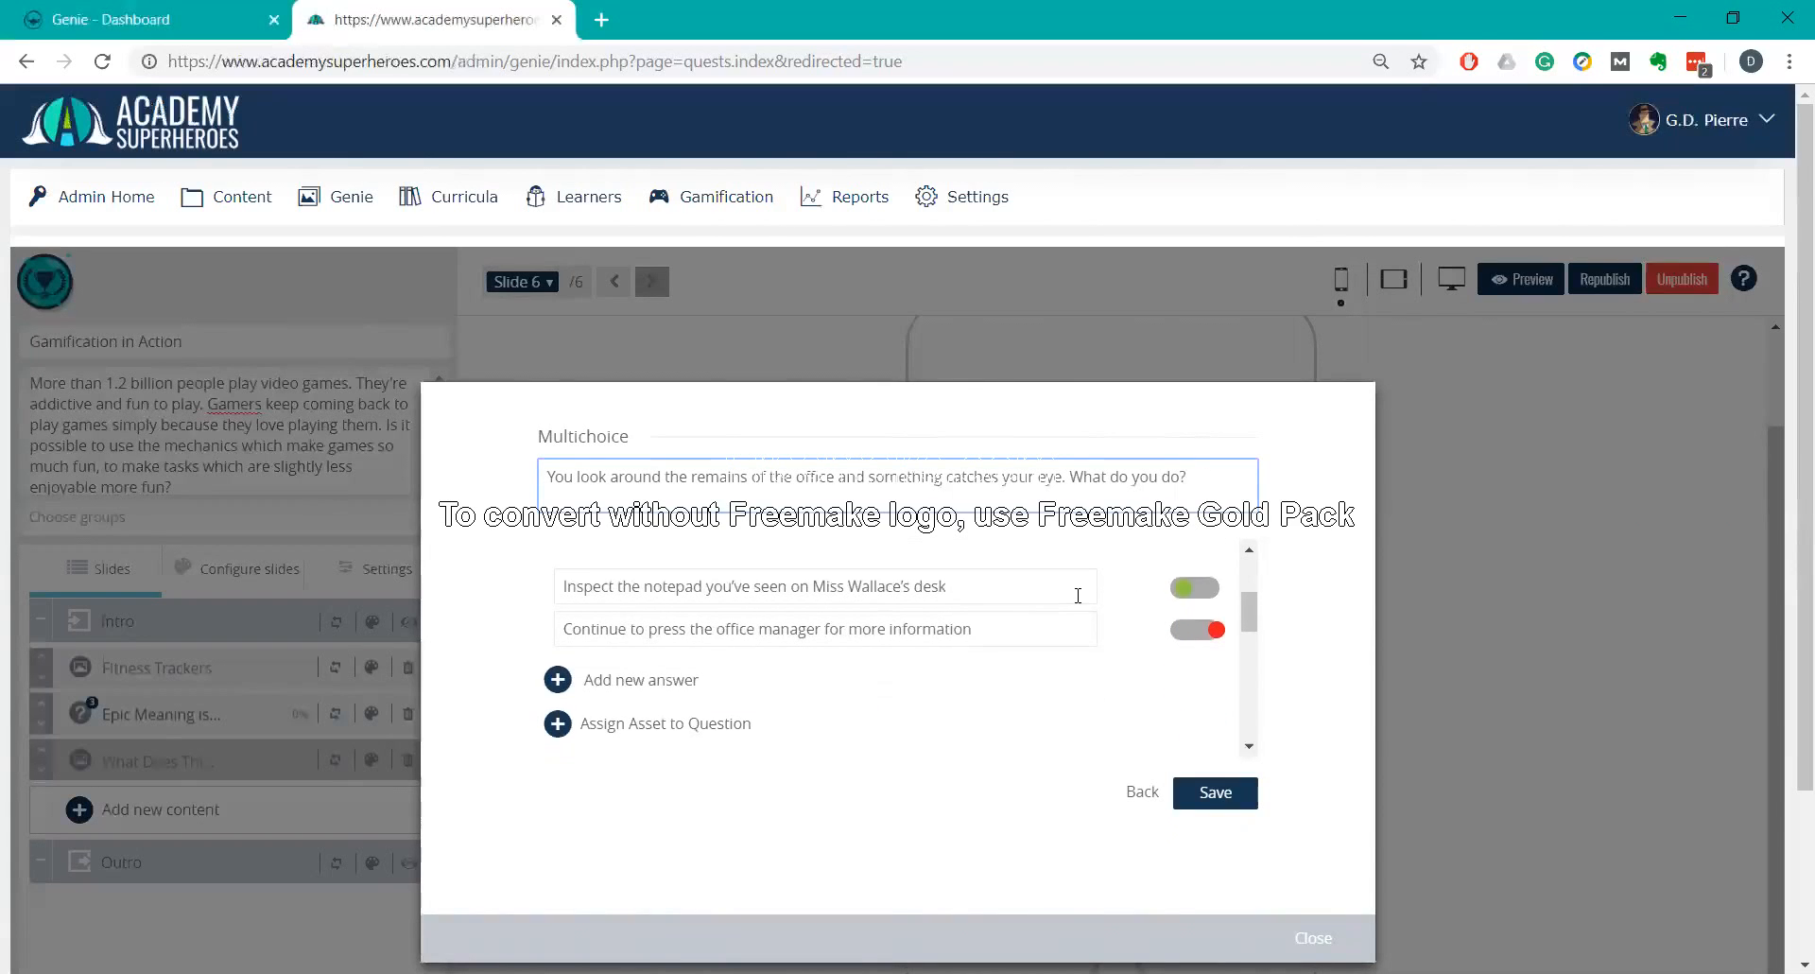
pyautogui.click(676, 681)
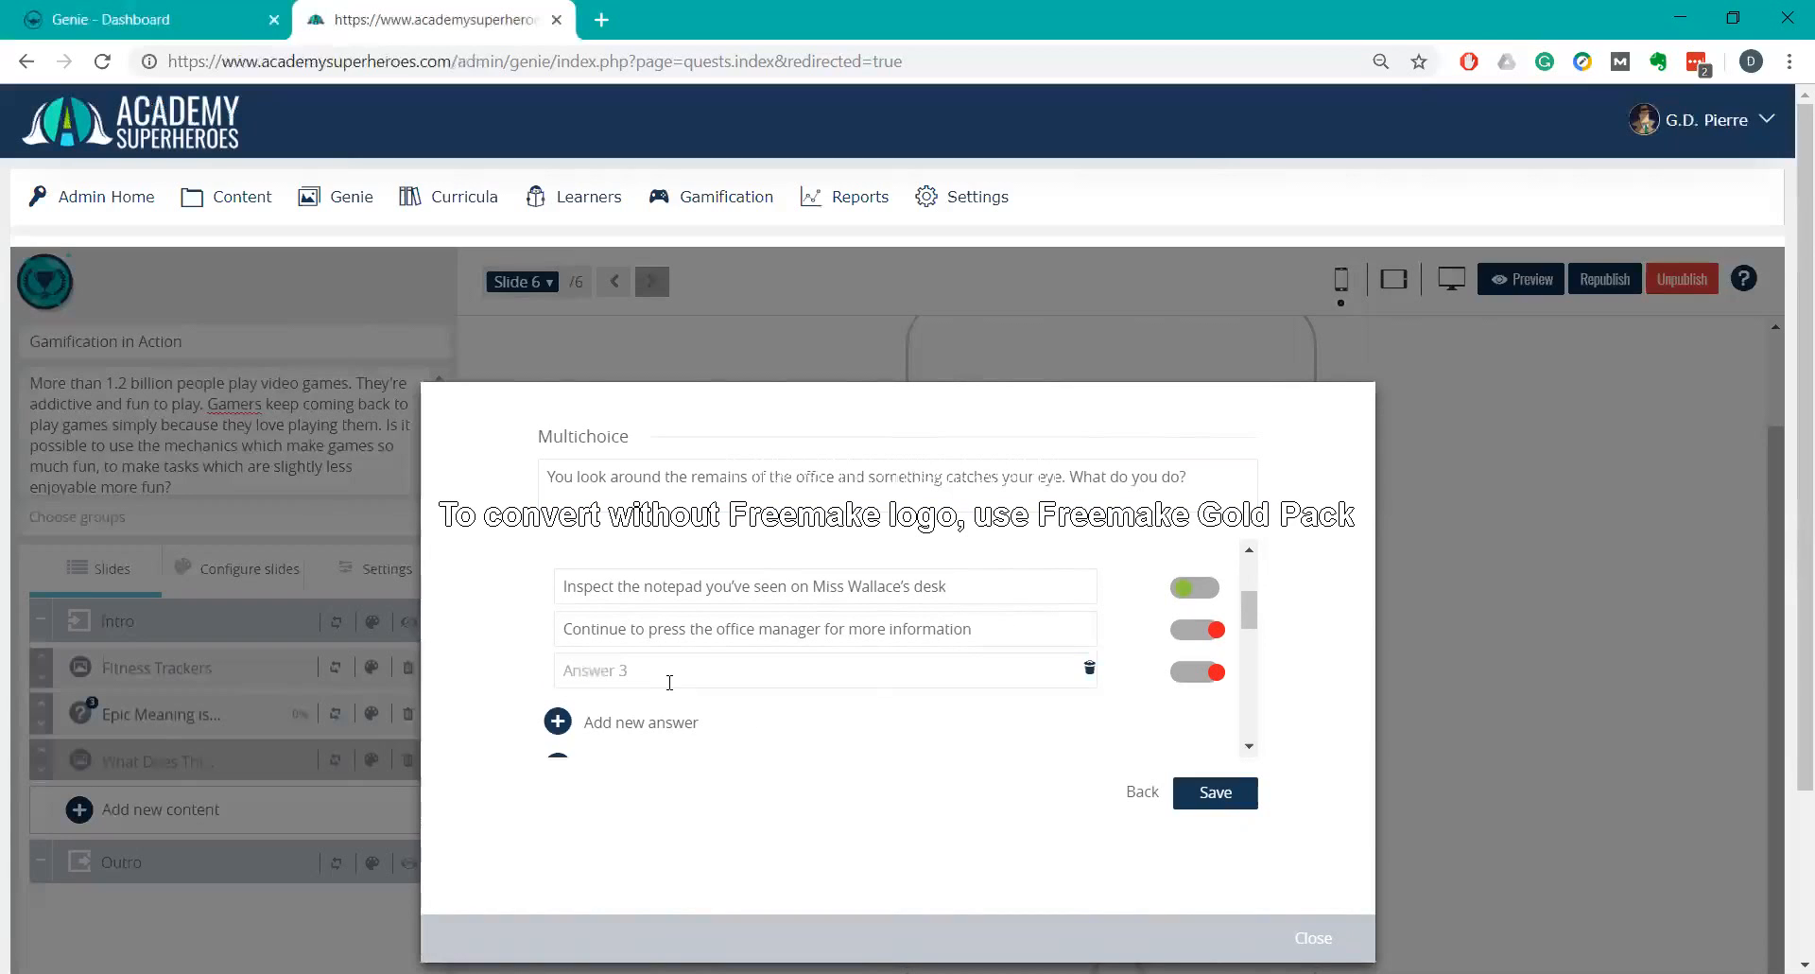
pyautogui.click(632, 723)
pyautogui.scroll(-1, 795, 665)
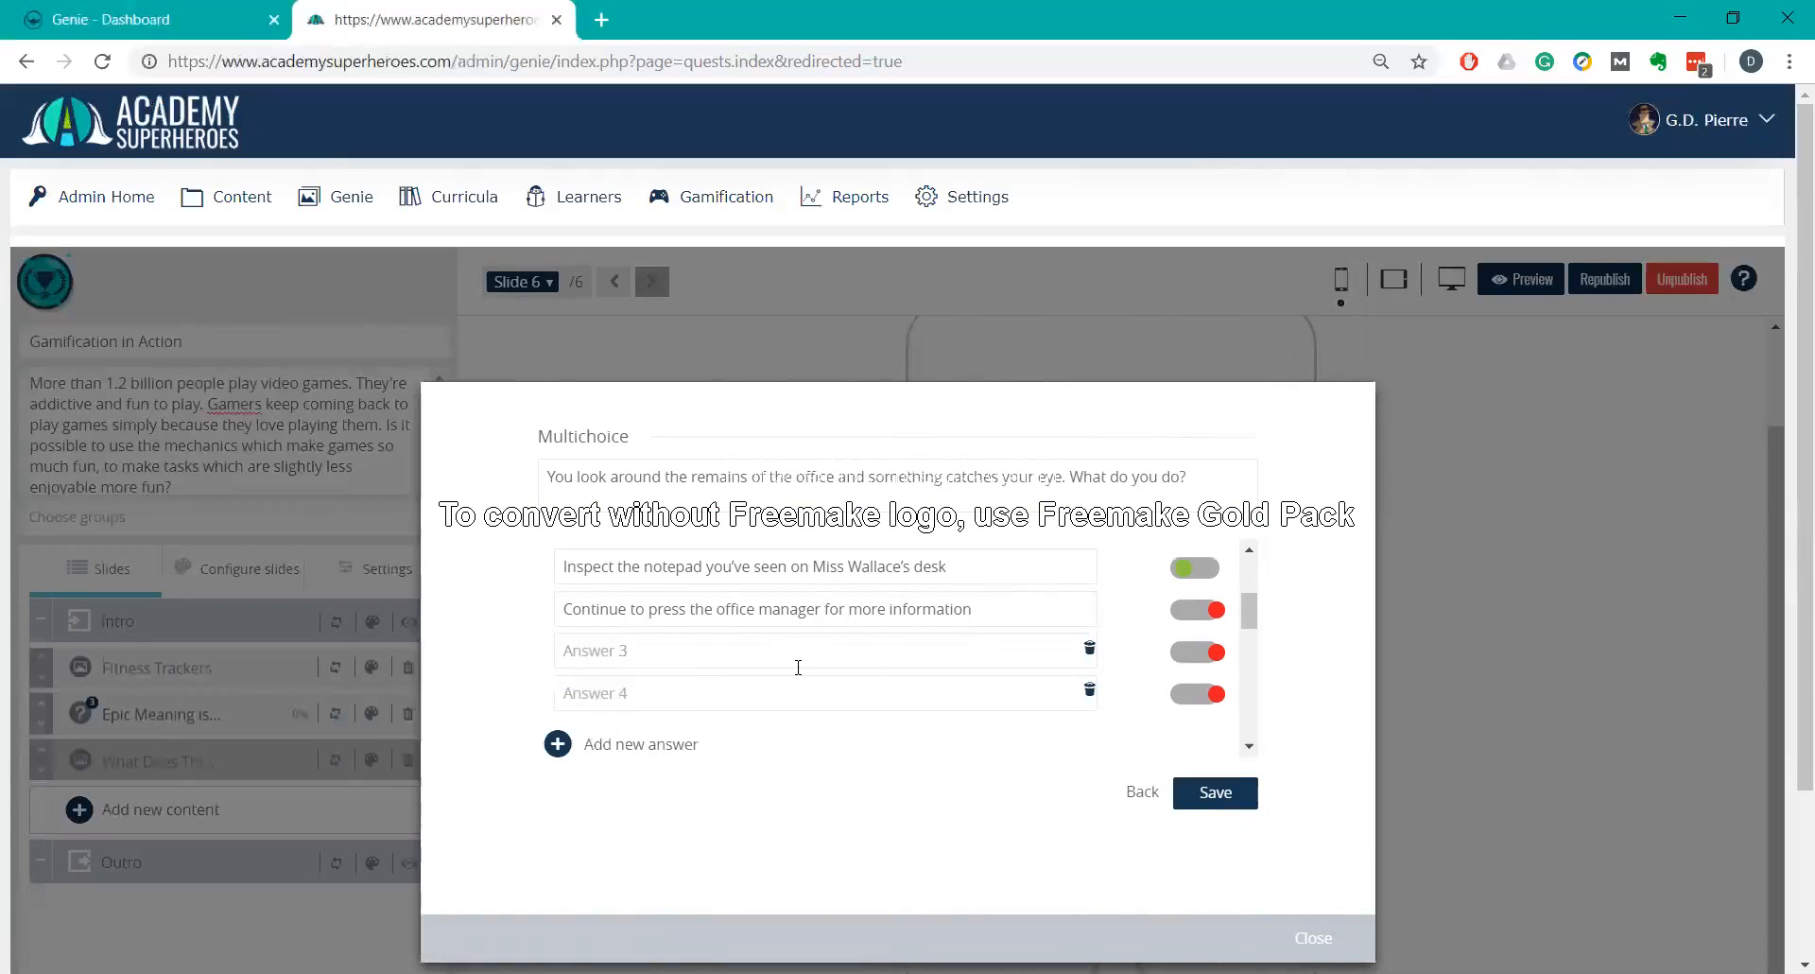
# Mark Answer 4 and Answer 3 as correct, and switch the correctness of the notepad answer and Answer 3.
pyautogui.click(1197, 661)
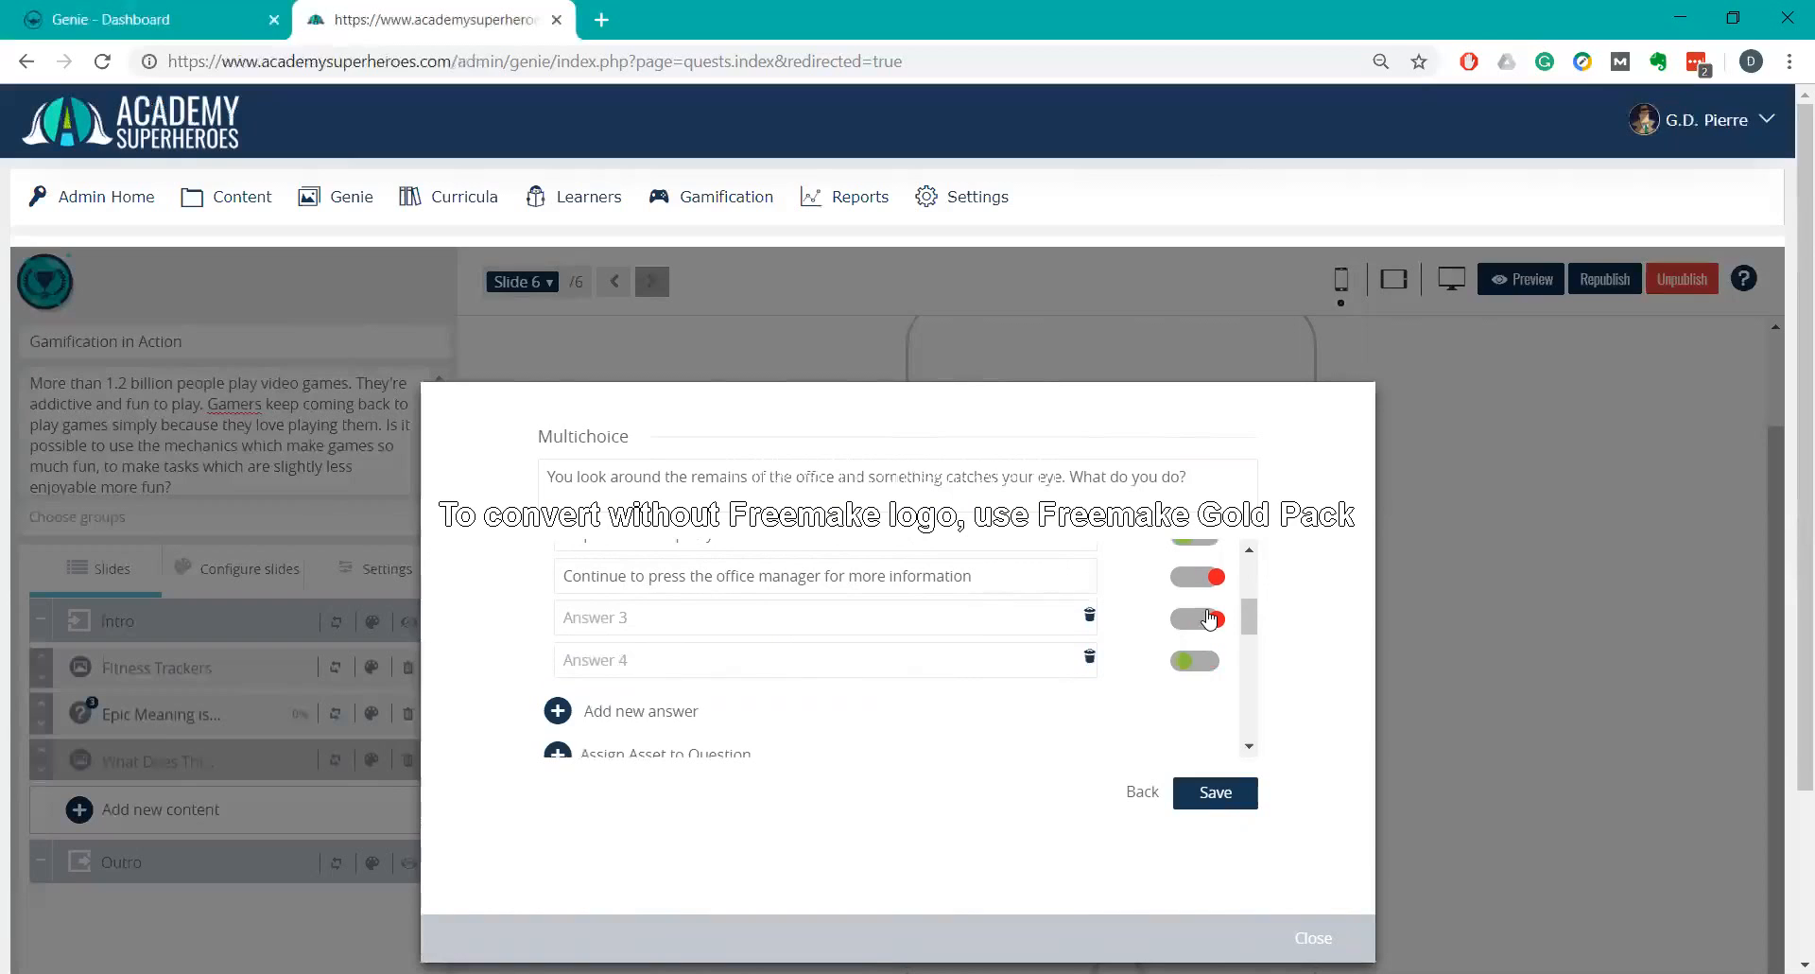
pyautogui.click(1197, 620)
pyautogui.scroll(1, 1195, 620)
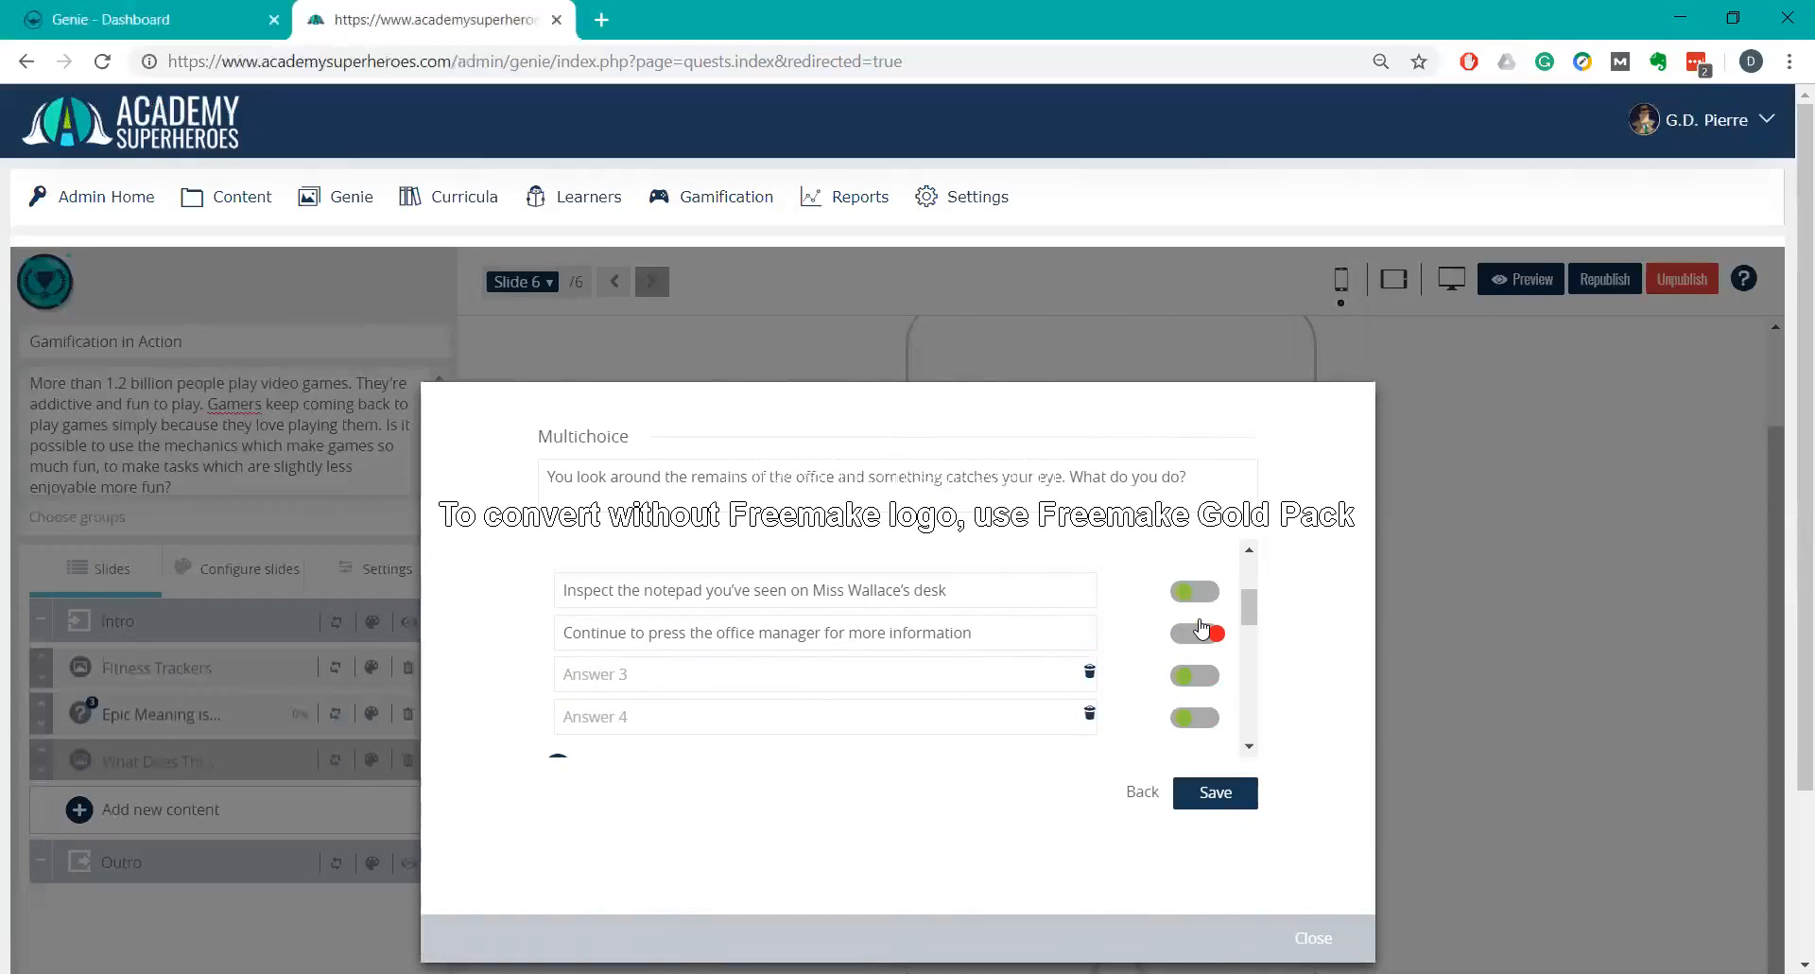
pyautogui.click(1194, 592)
pyautogui.click(1195, 677)
# Browse the document and image assets that can be assigned to the multichoice question, adding none.
pyautogui.scroll(-4, 1195, 682)
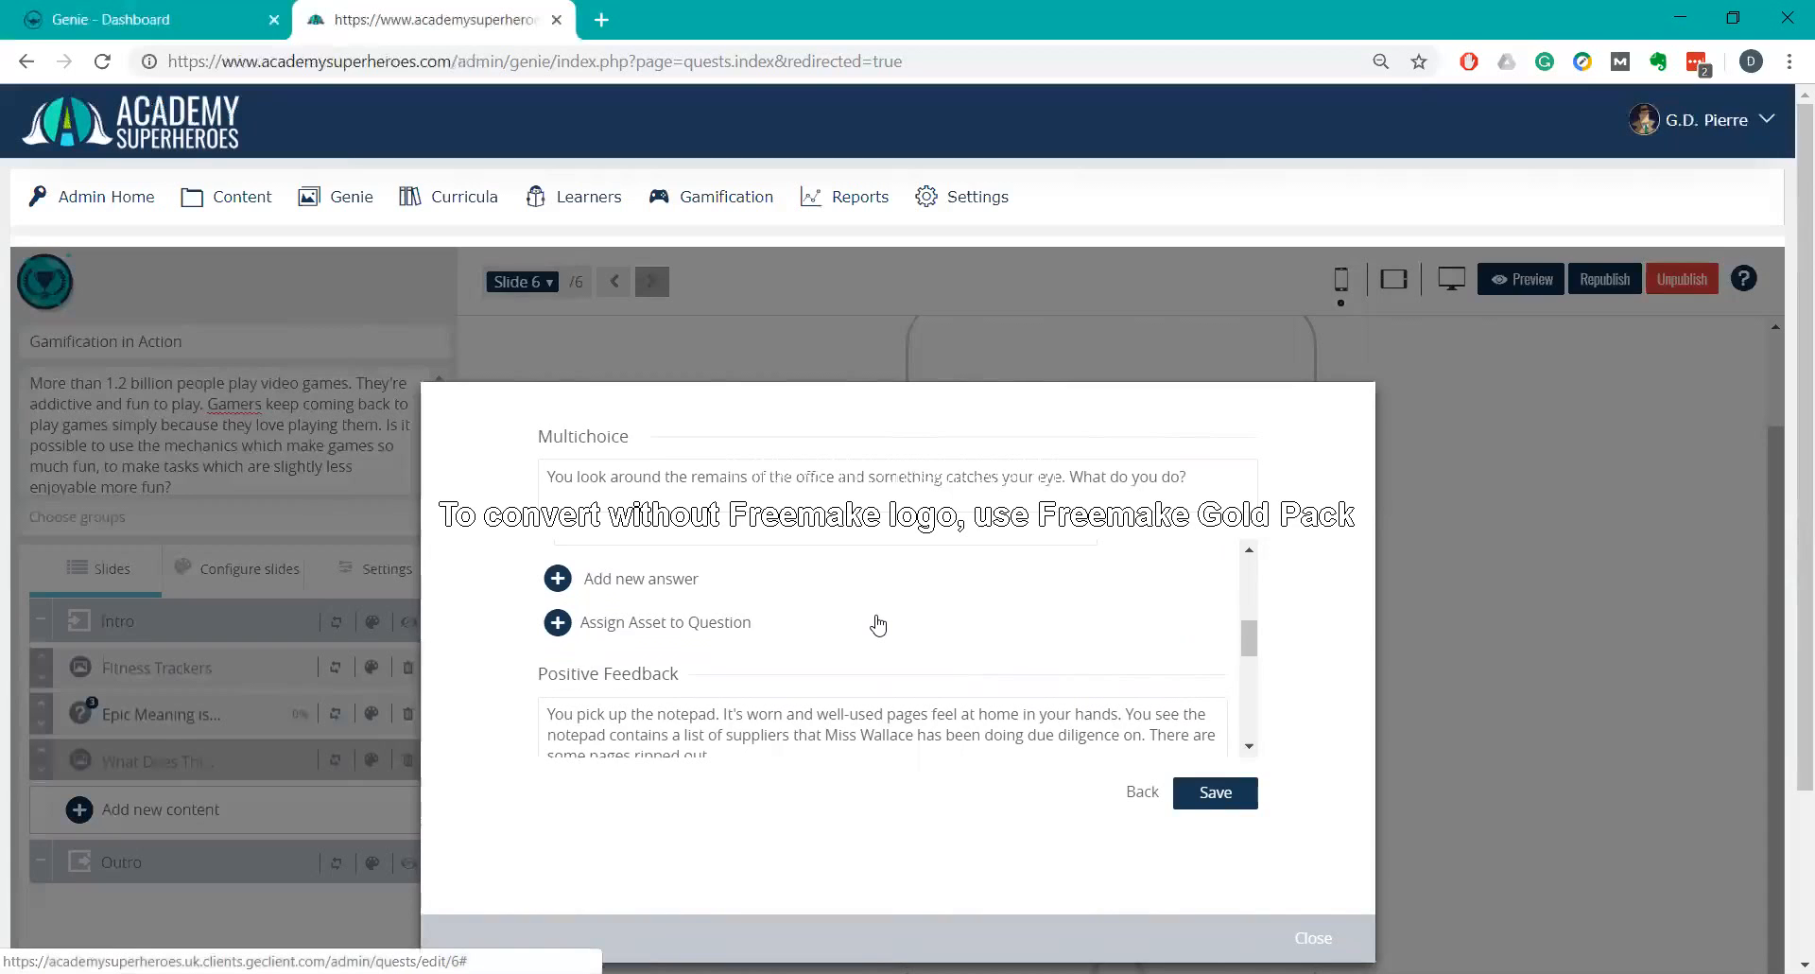
pyautogui.click(743, 619)
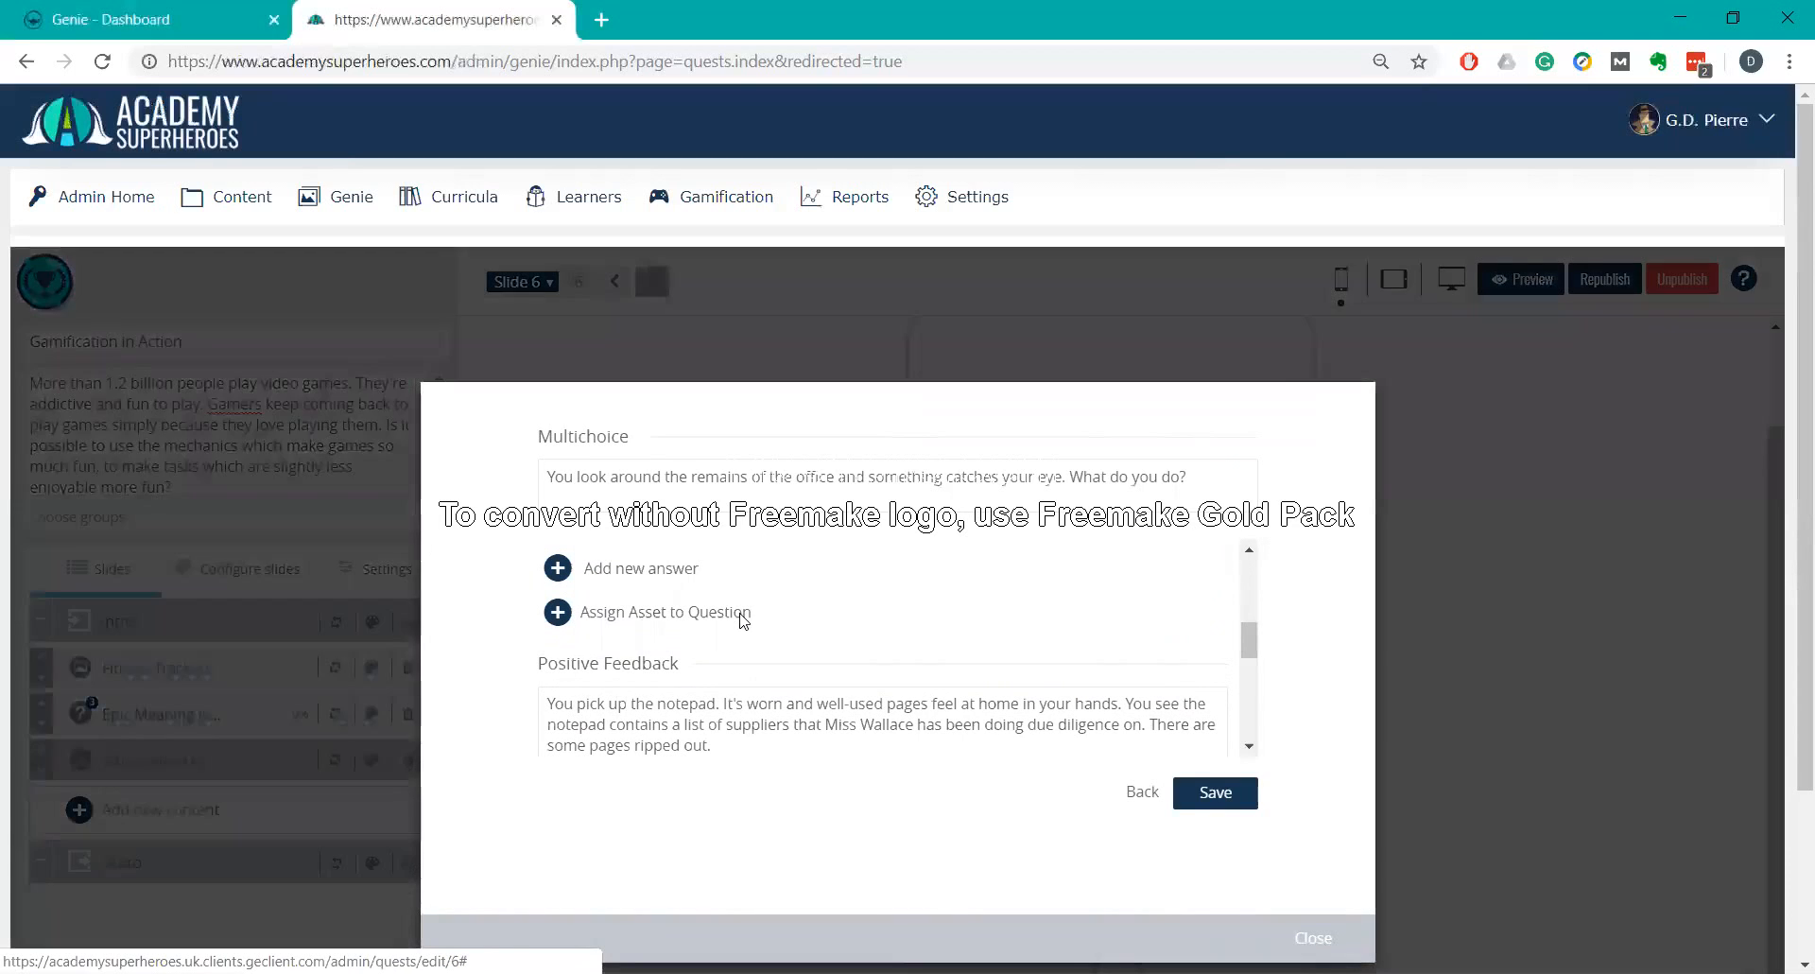
pyautogui.scroll(-2, 871, 636)
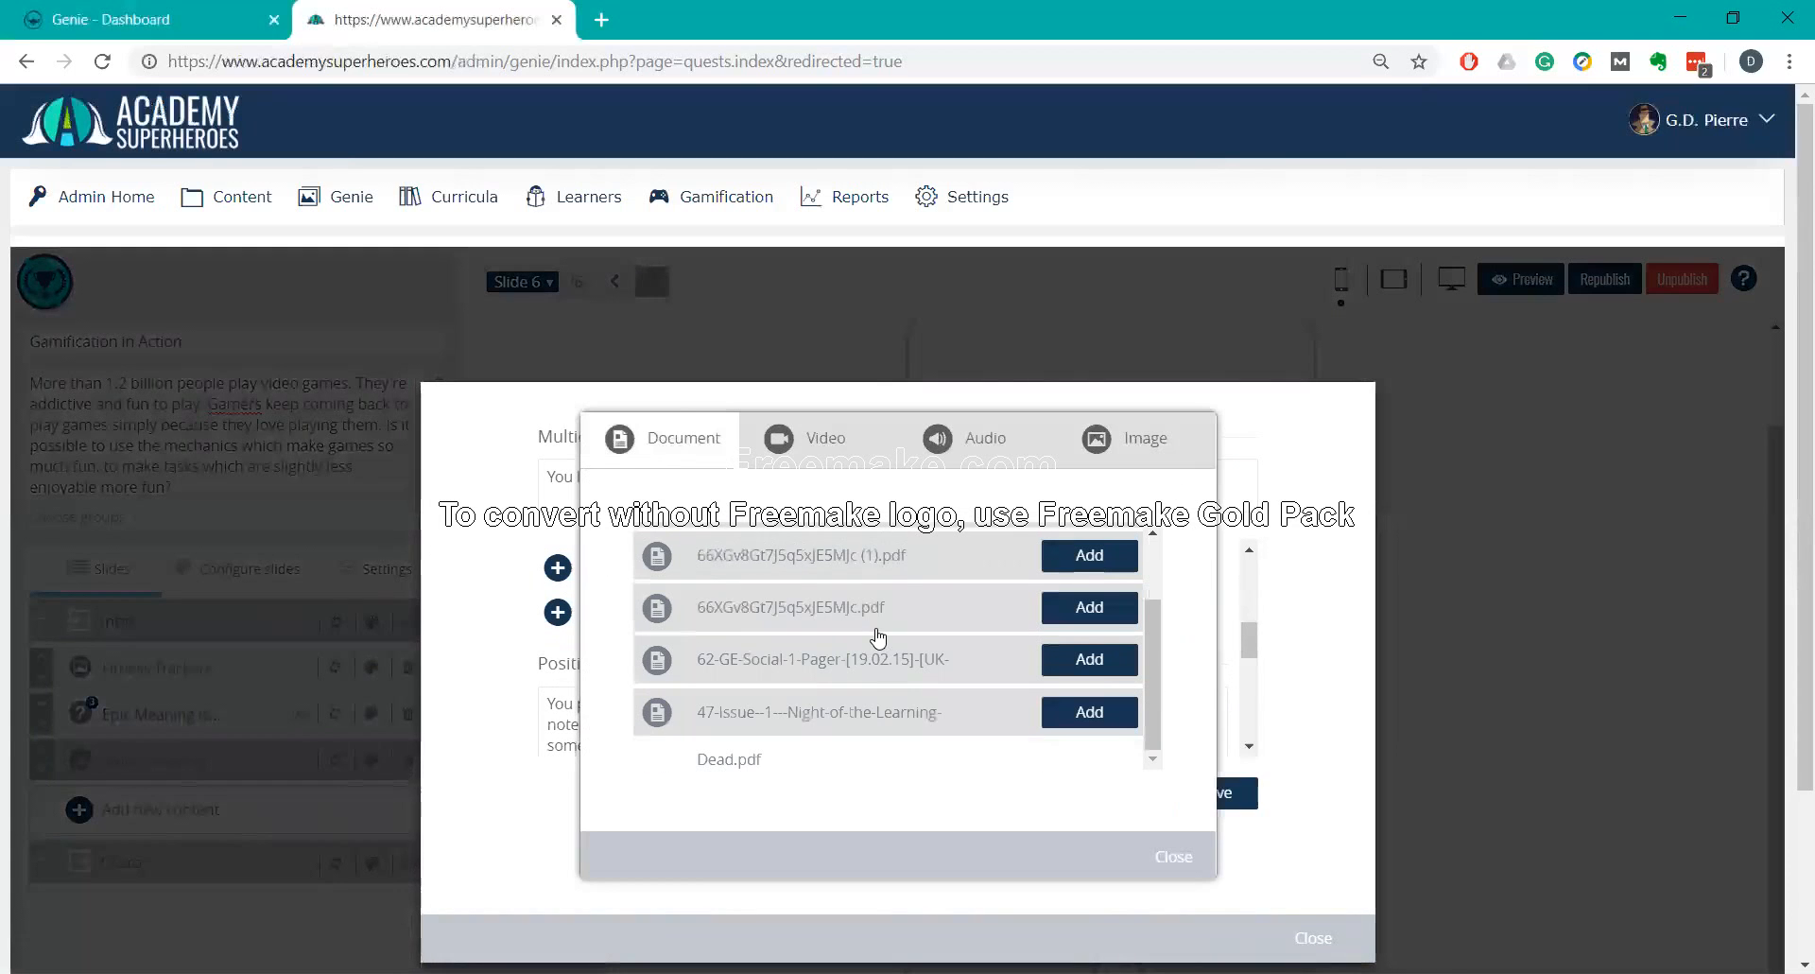
pyautogui.click(1122, 435)
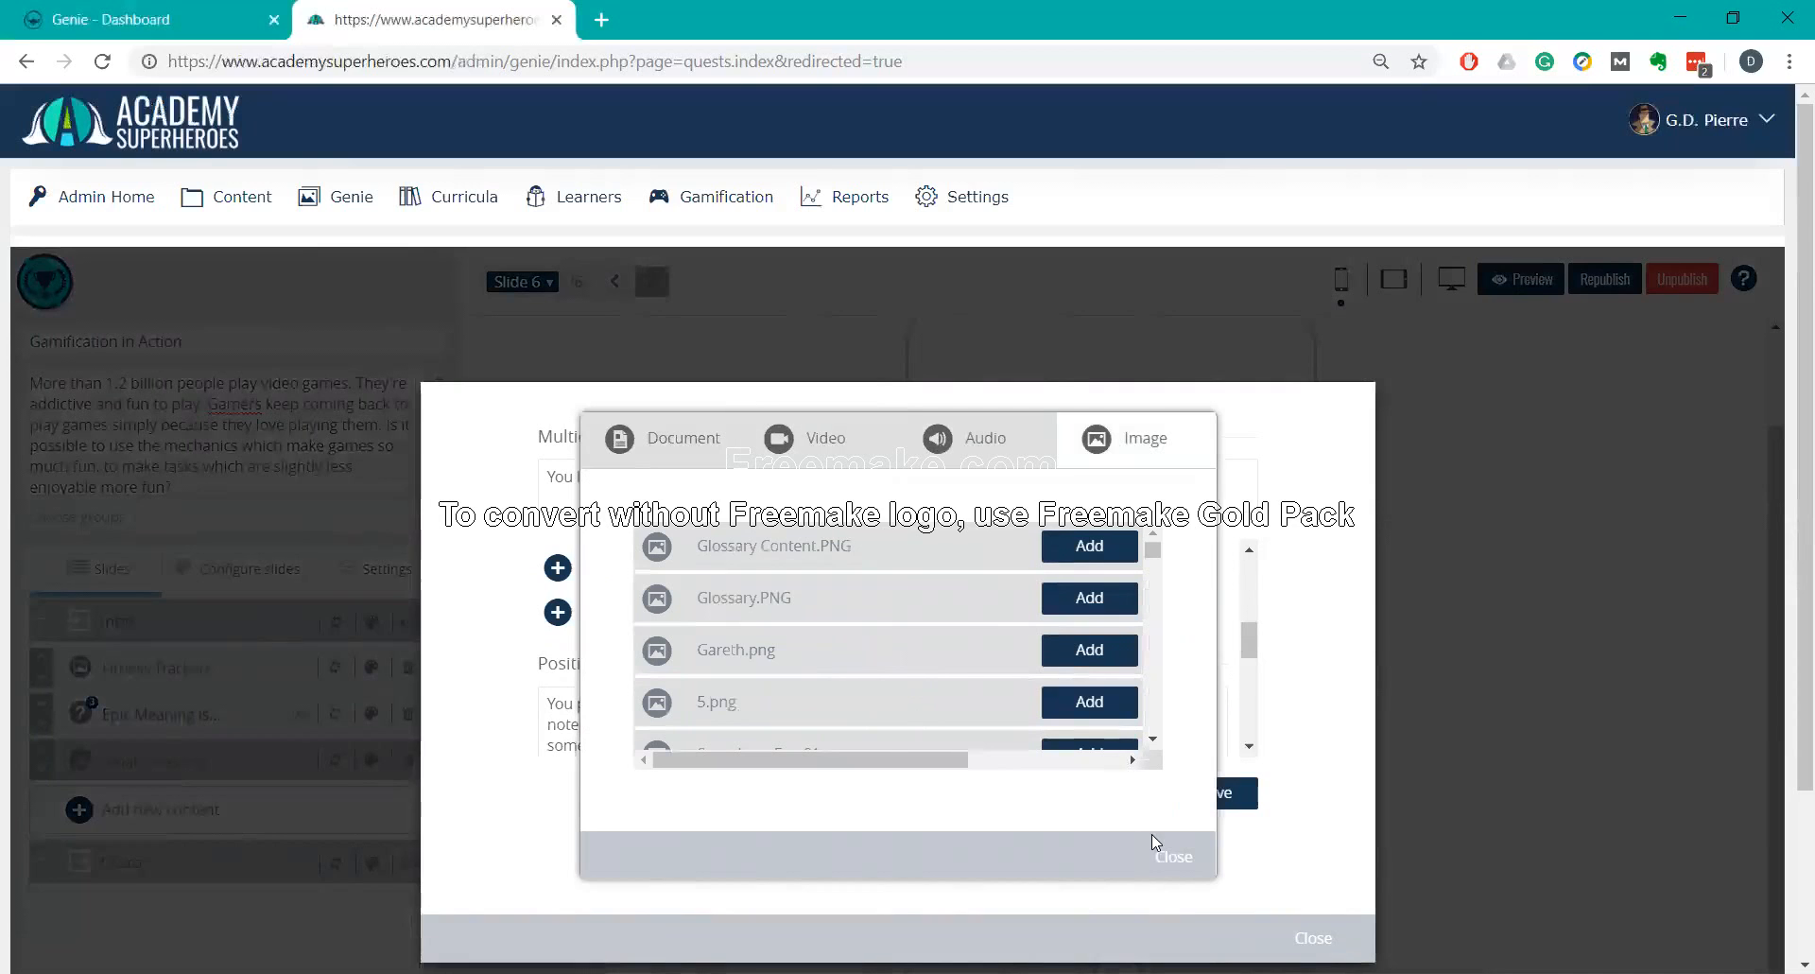
pyautogui.click(1168, 857)
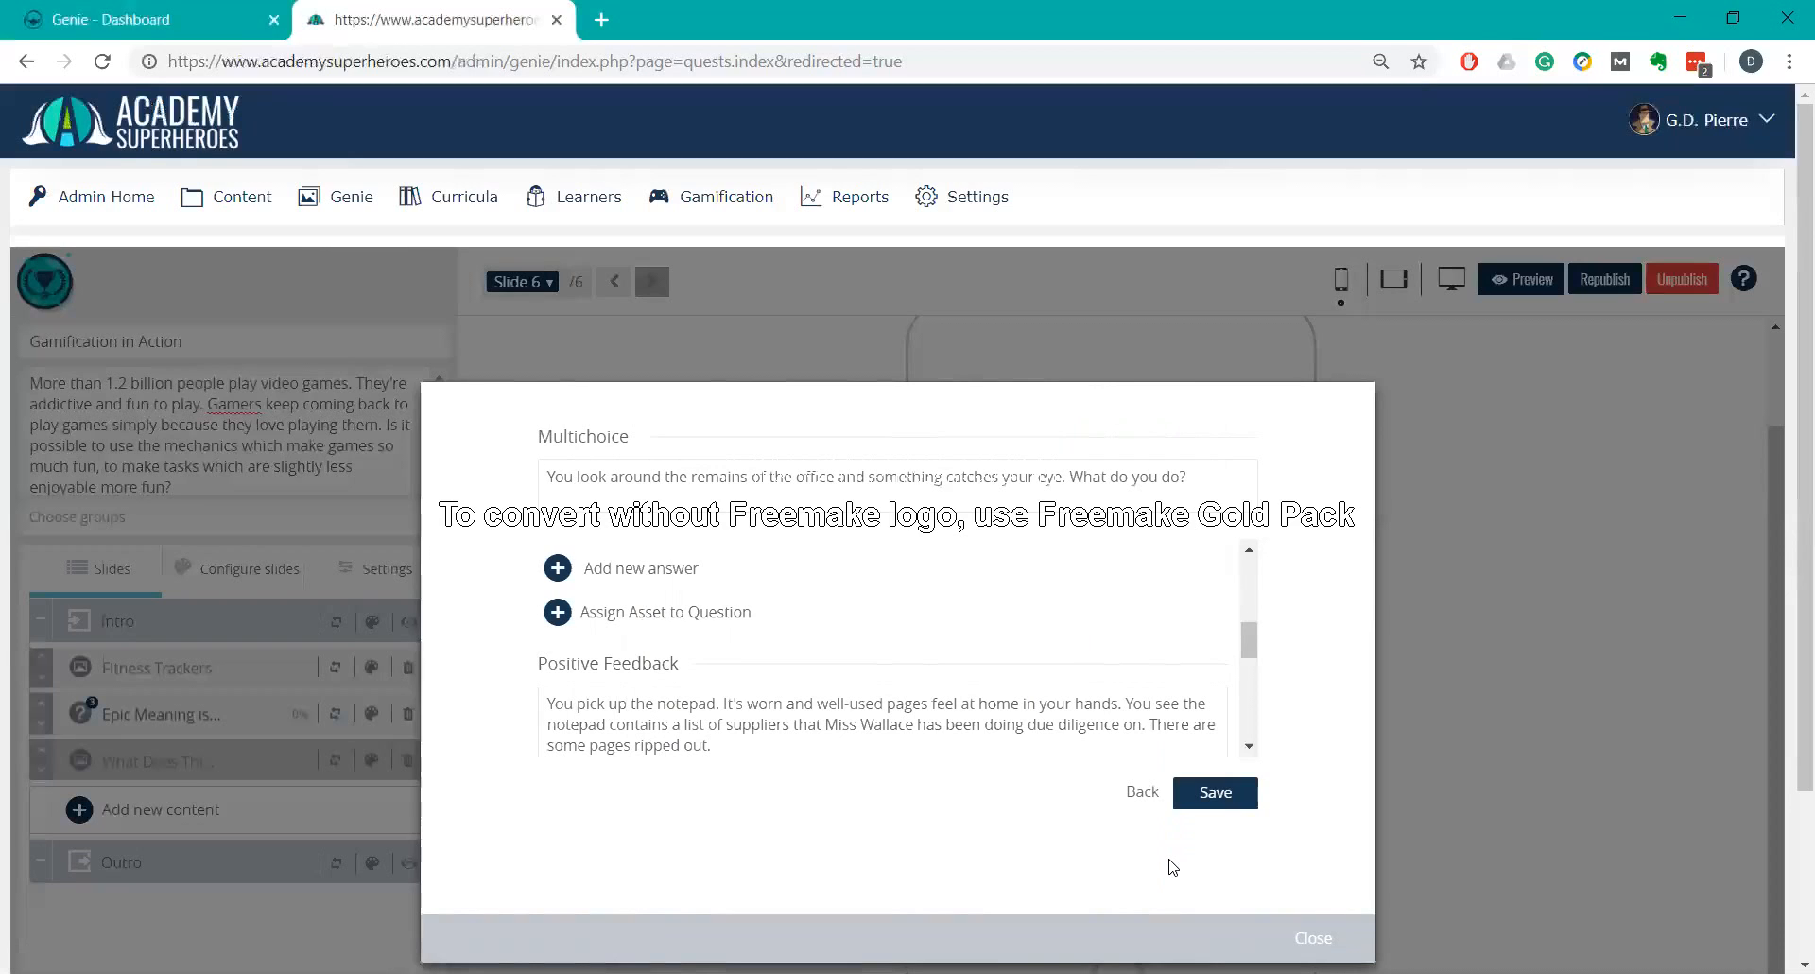
# Examine the multichoice question's positive feedback, negative feedback, feedback asset options and Ask Genie hint field, checking back on its answers.
pyautogui.scroll(-1, 1023, 675)
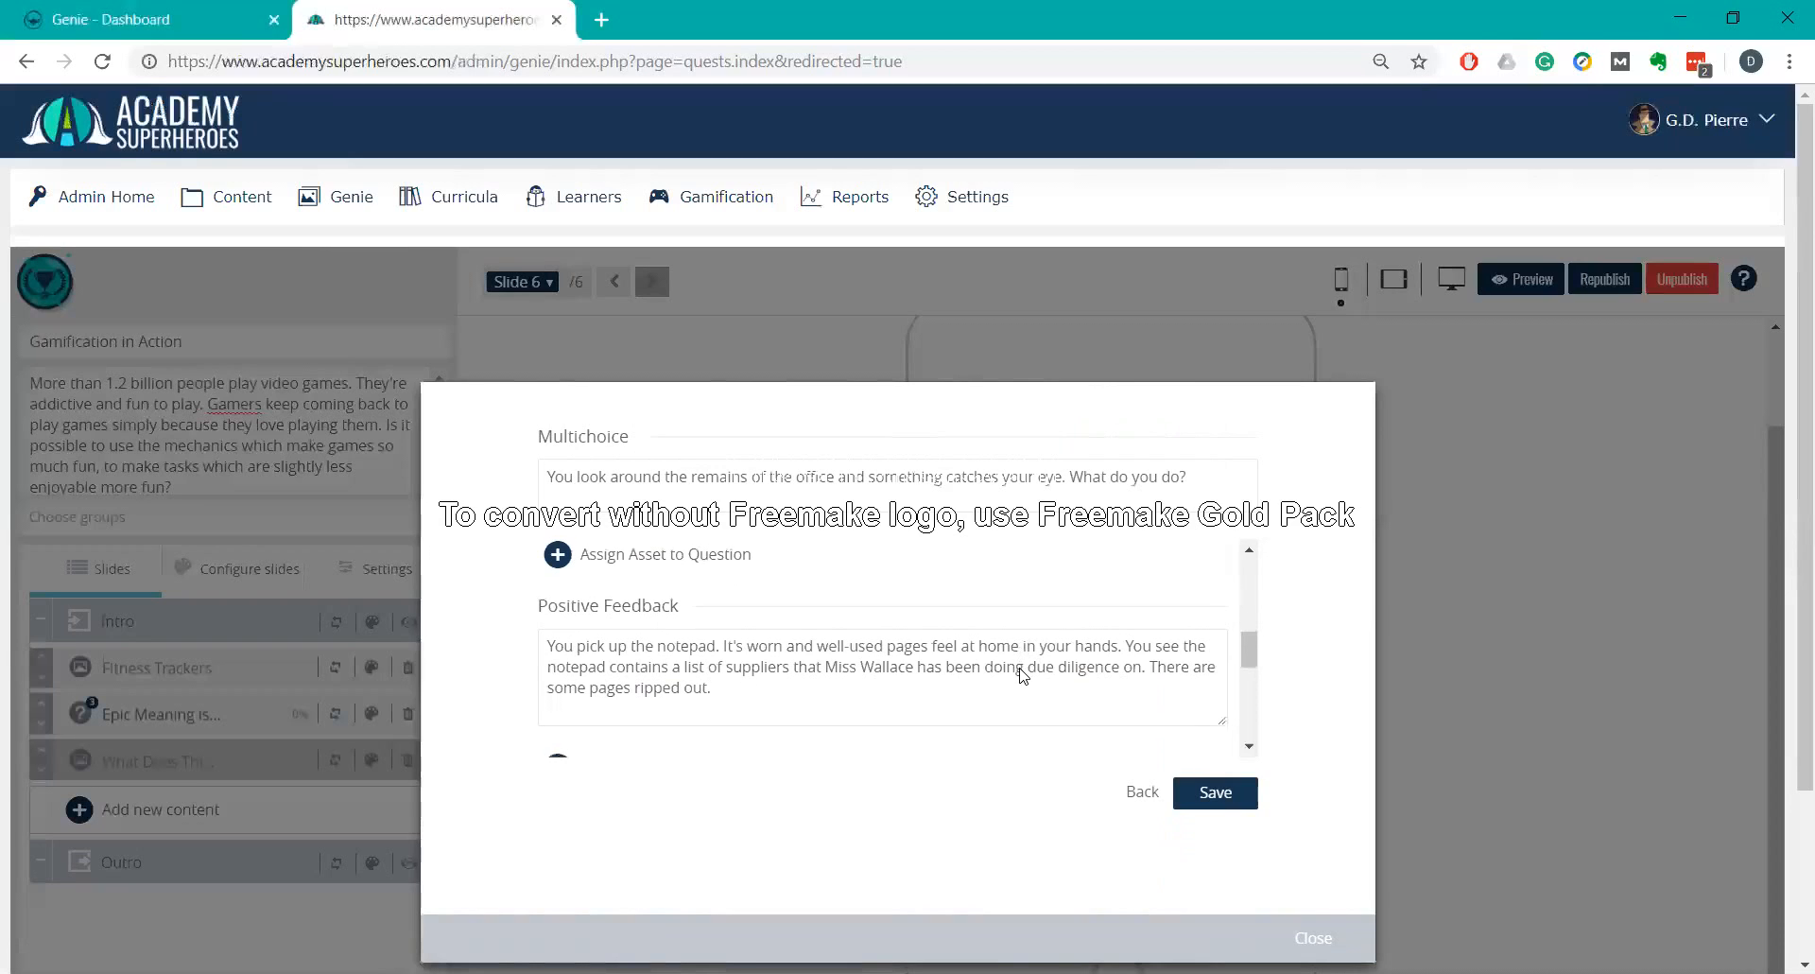
pyautogui.scroll(-2, 1023, 674)
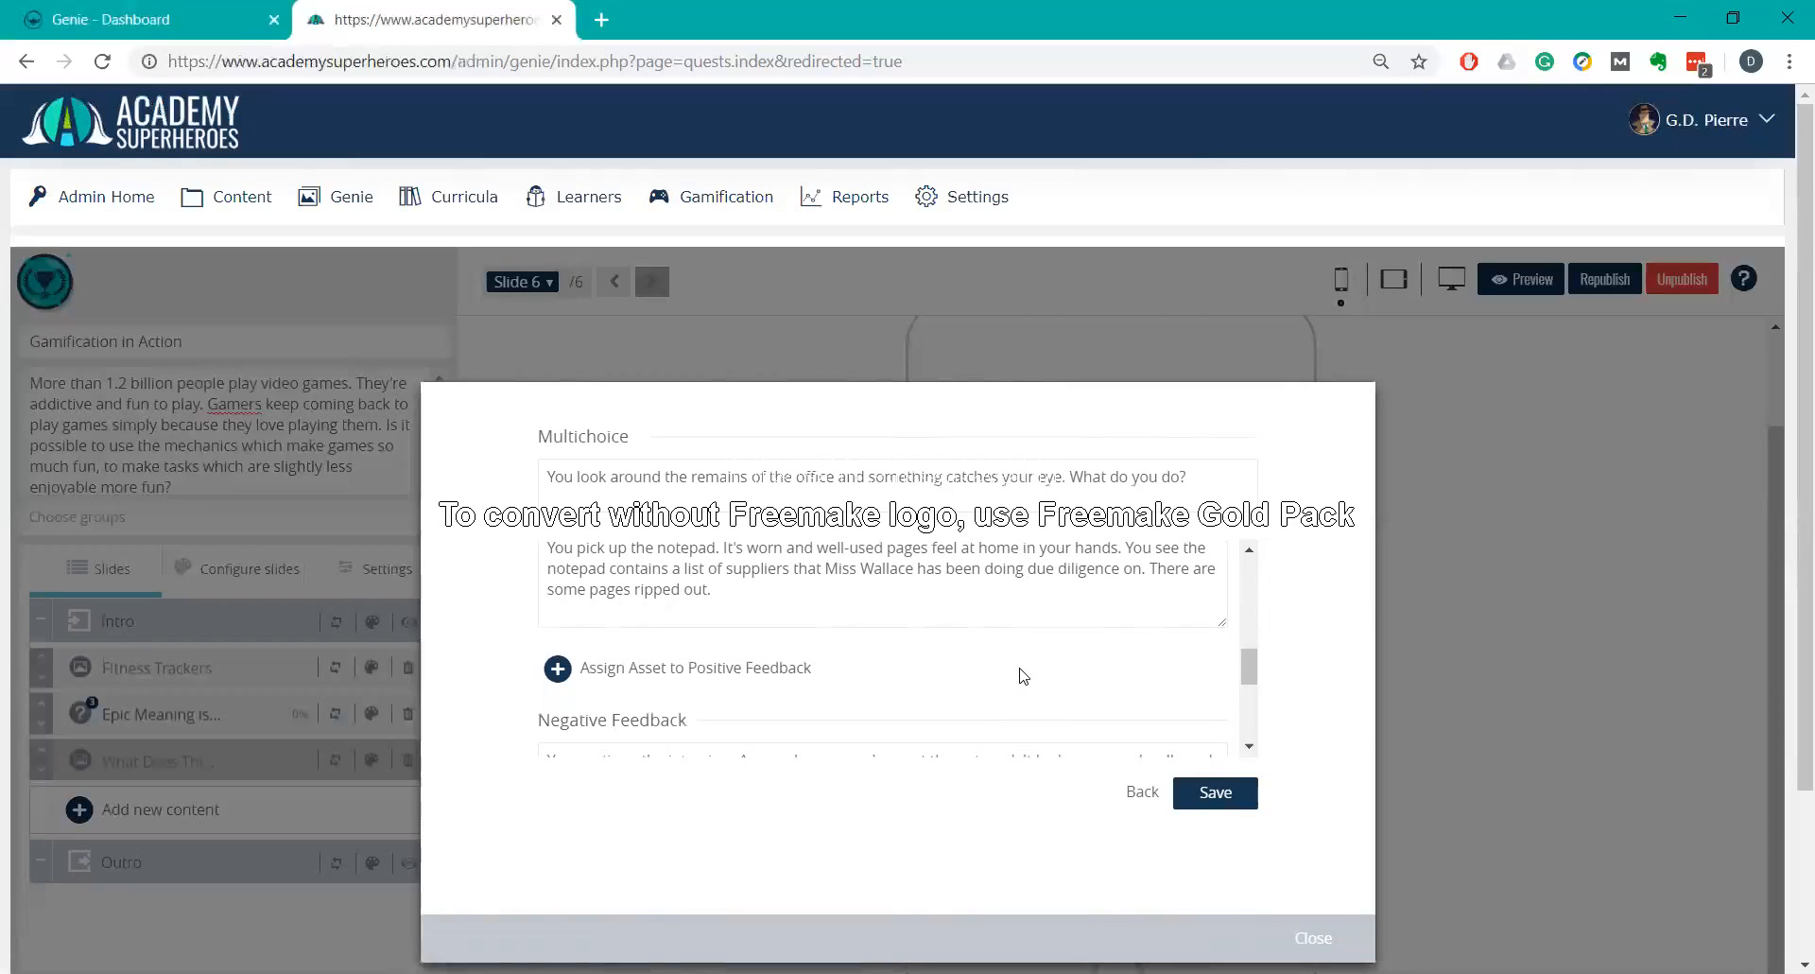
pyautogui.scroll(-3, 1023, 675)
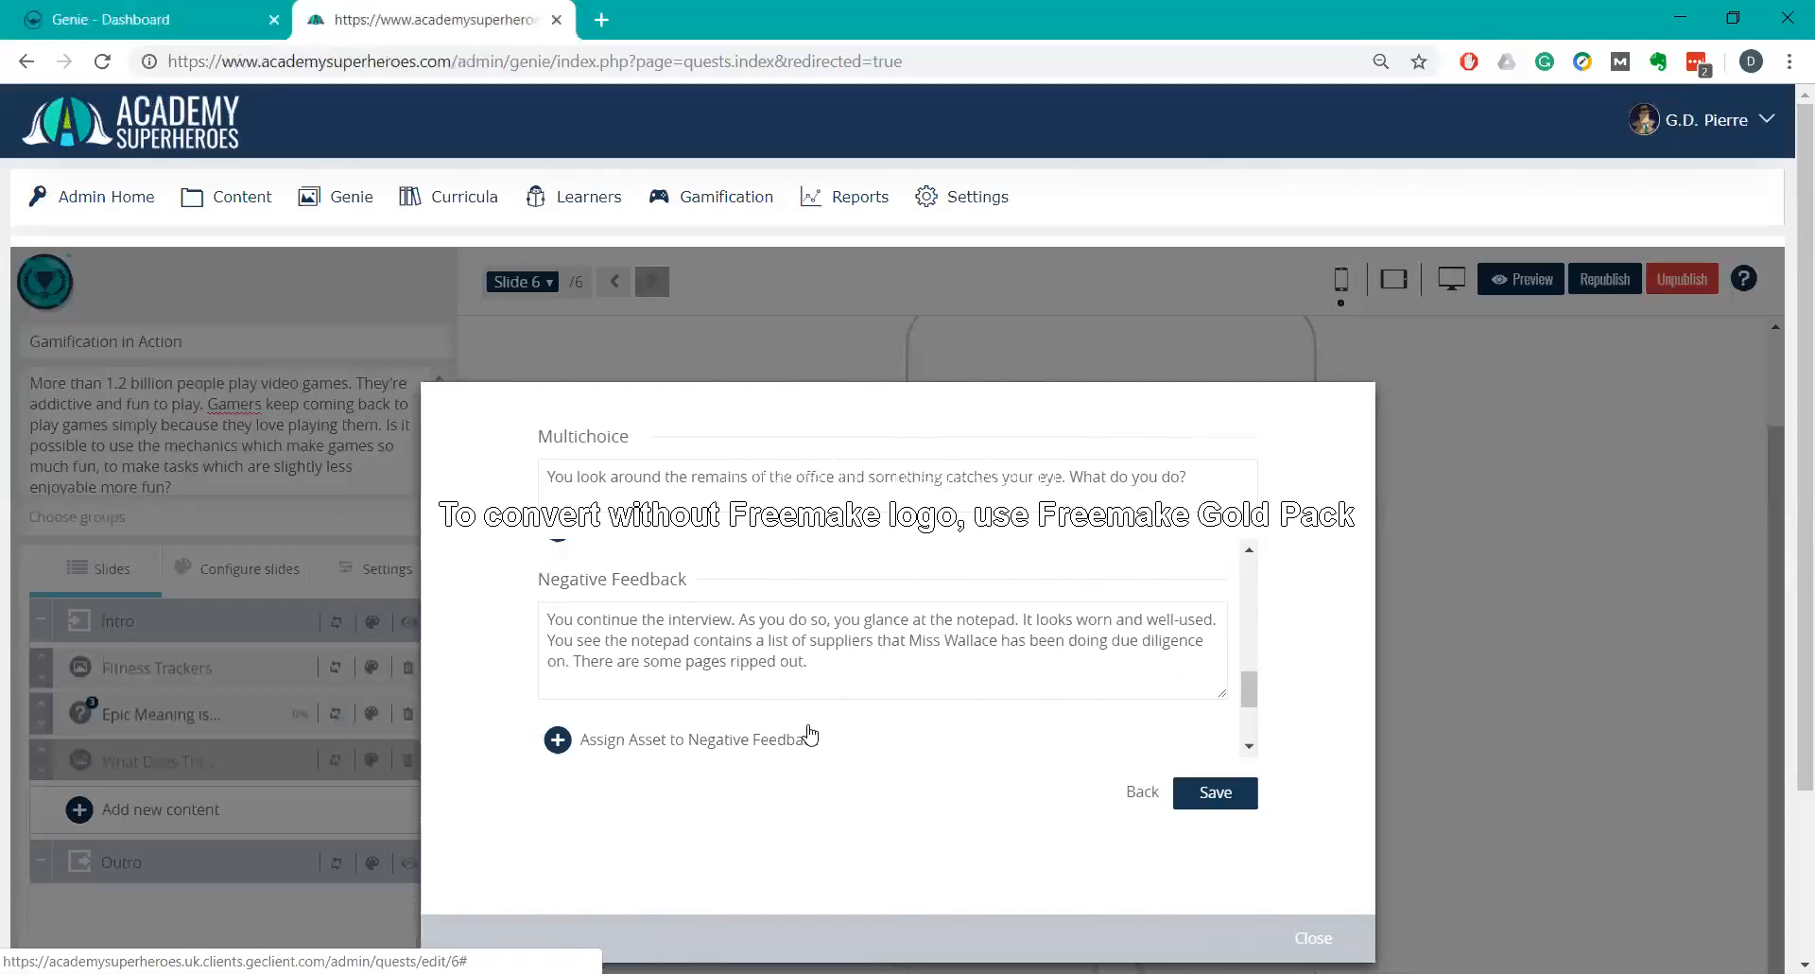
pyautogui.scroll(-2, 810, 733)
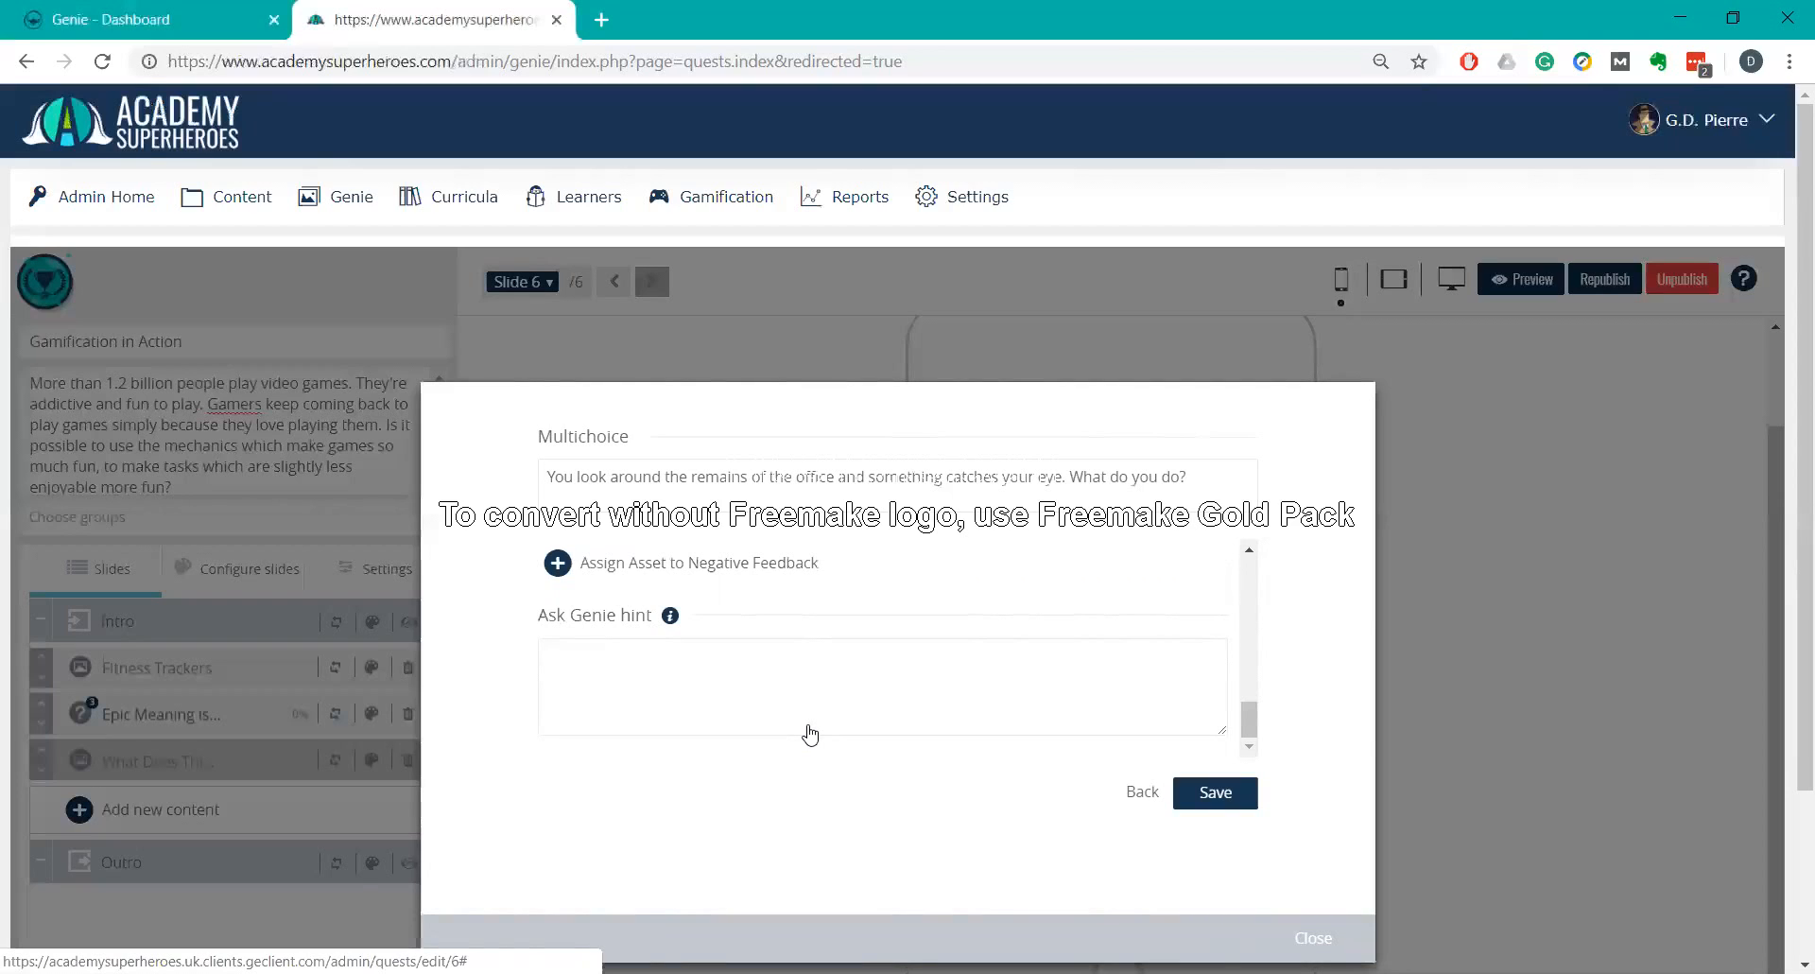
pyautogui.scroll(5, 810, 733)
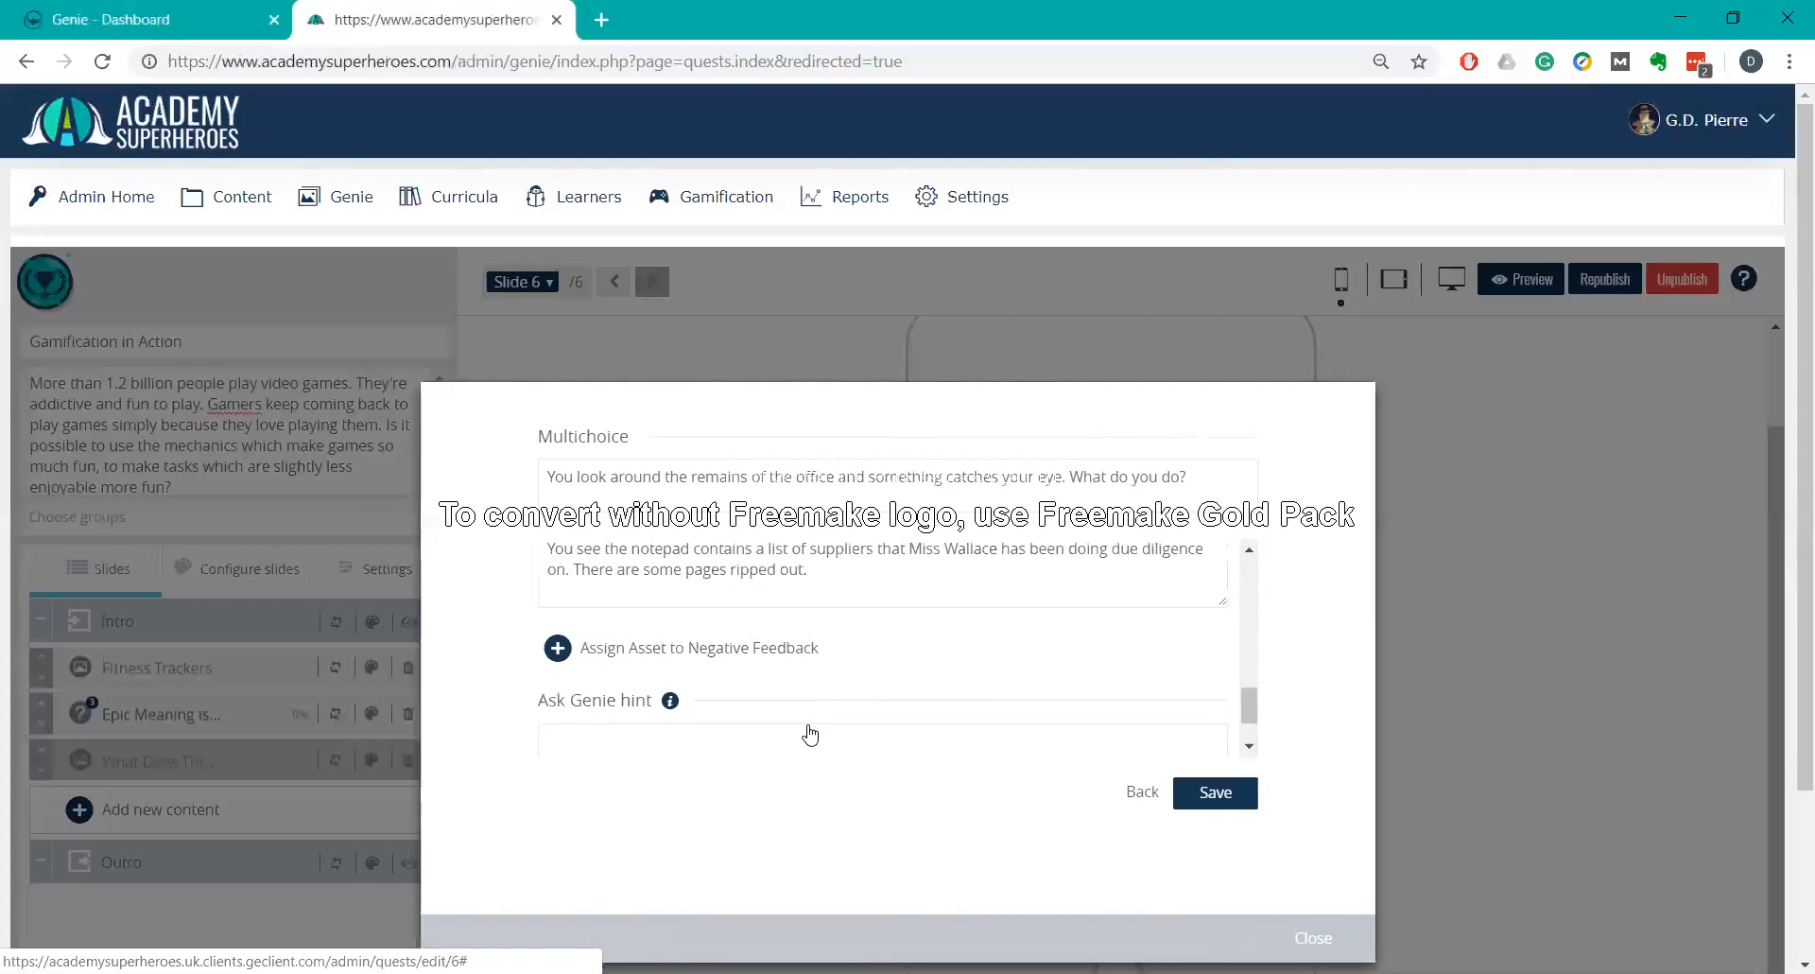
pyautogui.scroll(5, 810, 734)
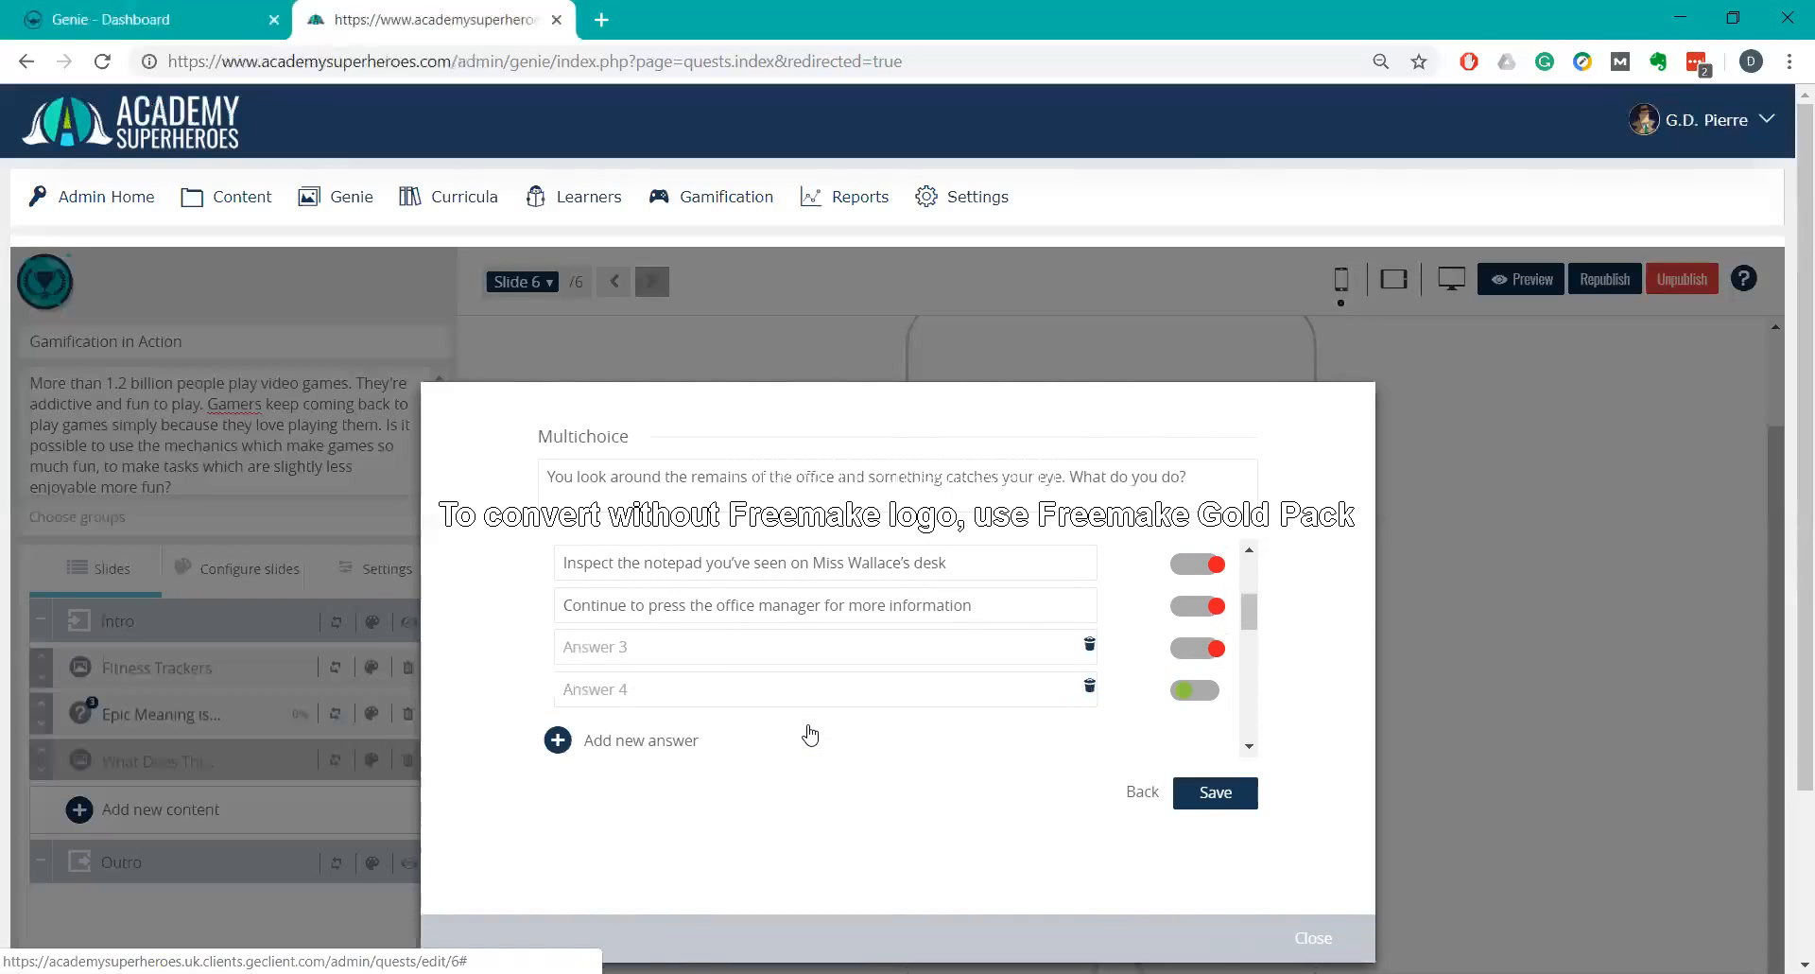
pyautogui.scroll(-8, 811, 734)
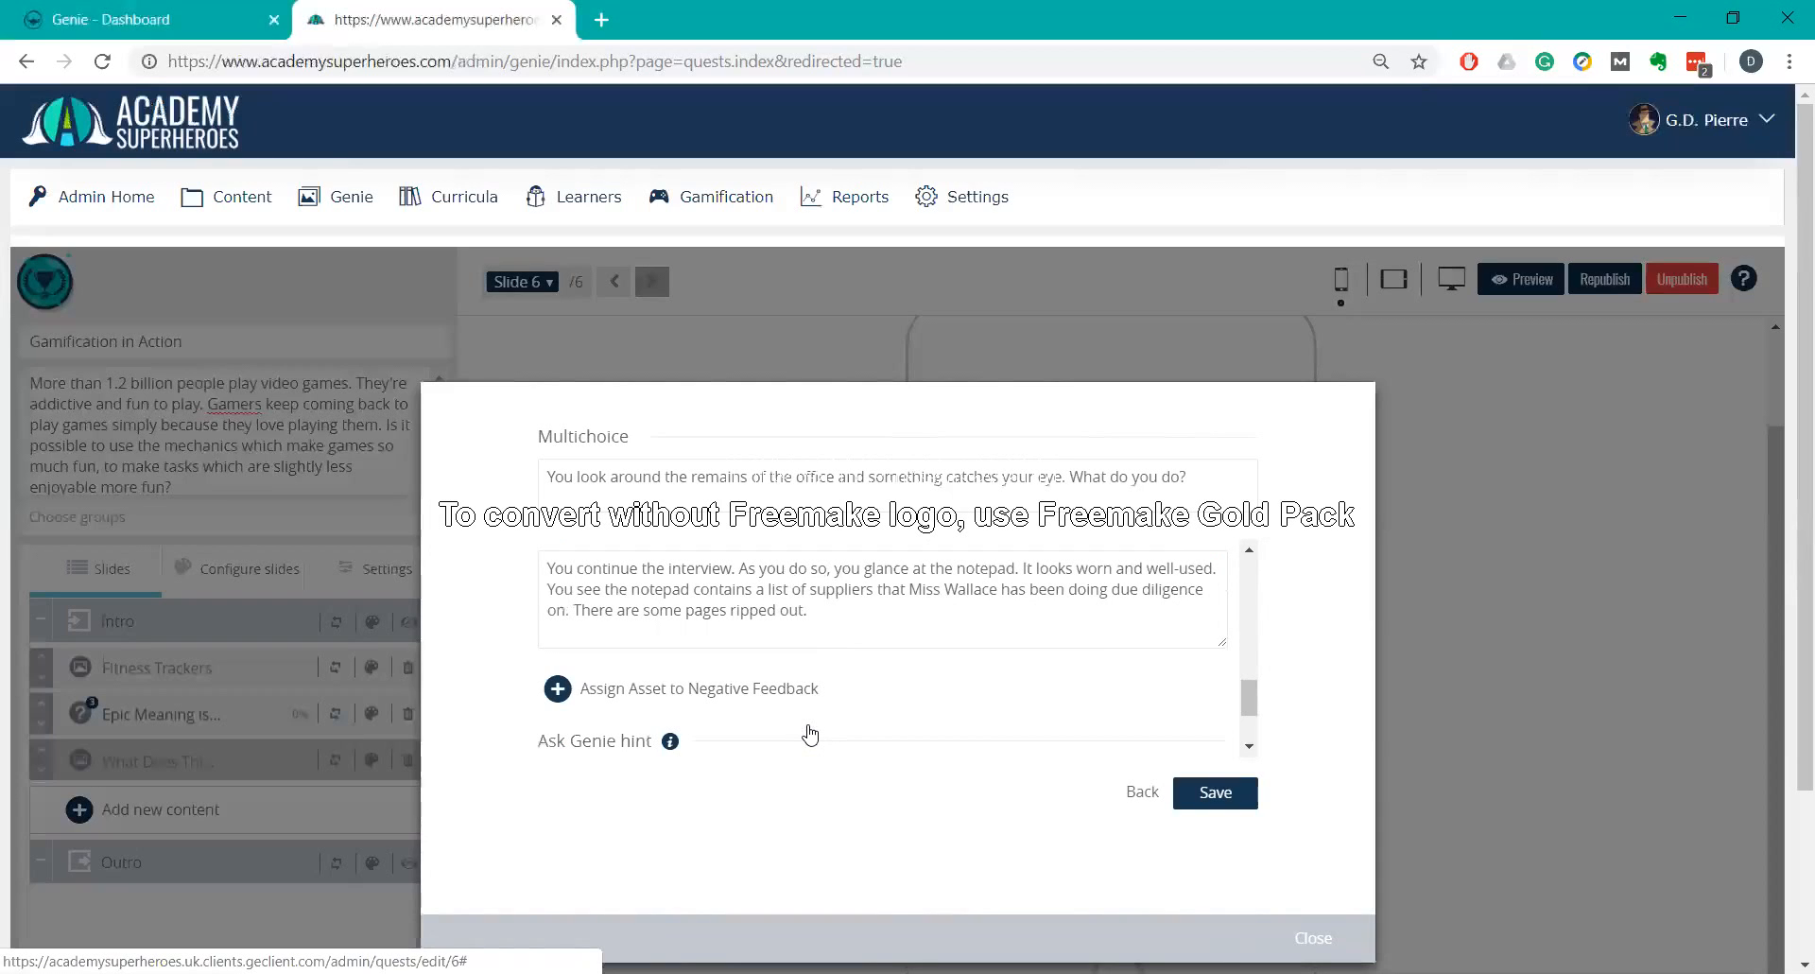
pyautogui.scroll(-3, 810, 734)
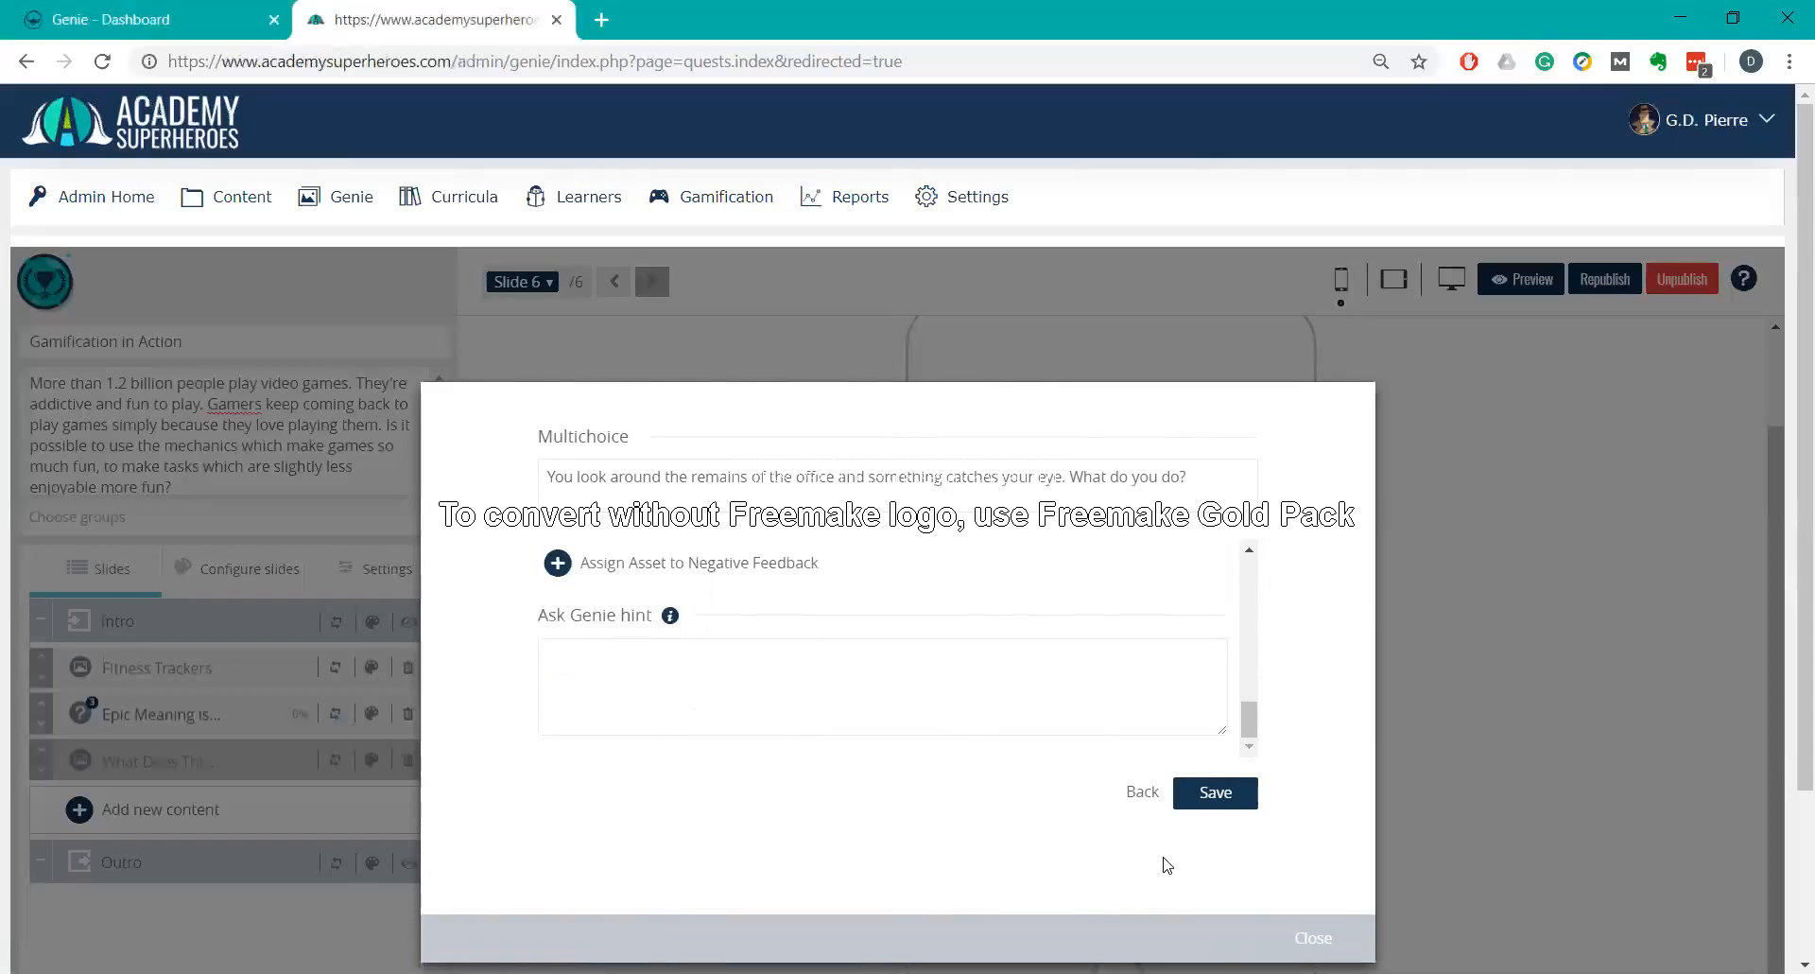
# Leave the multichoice question without saving, view a blank Discovery method question form from the GDPR folder, and dismiss the question library.
pyautogui.click(1135, 793)
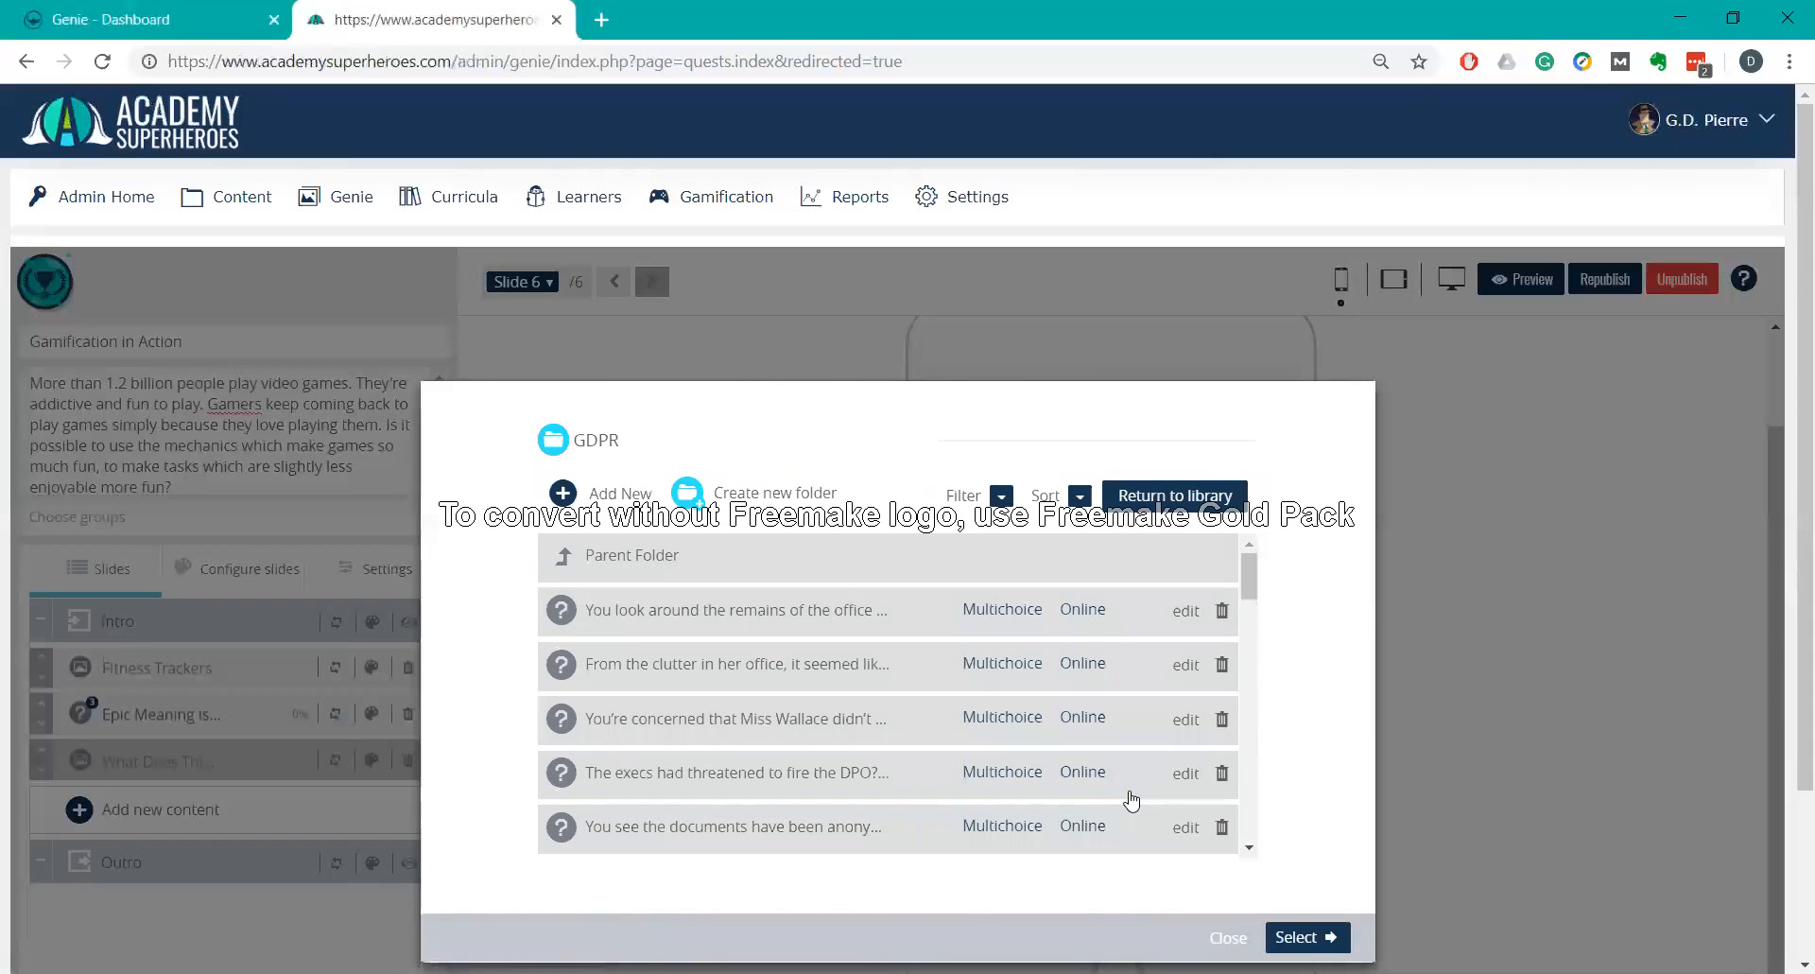
pyautogui.click(615, 492)
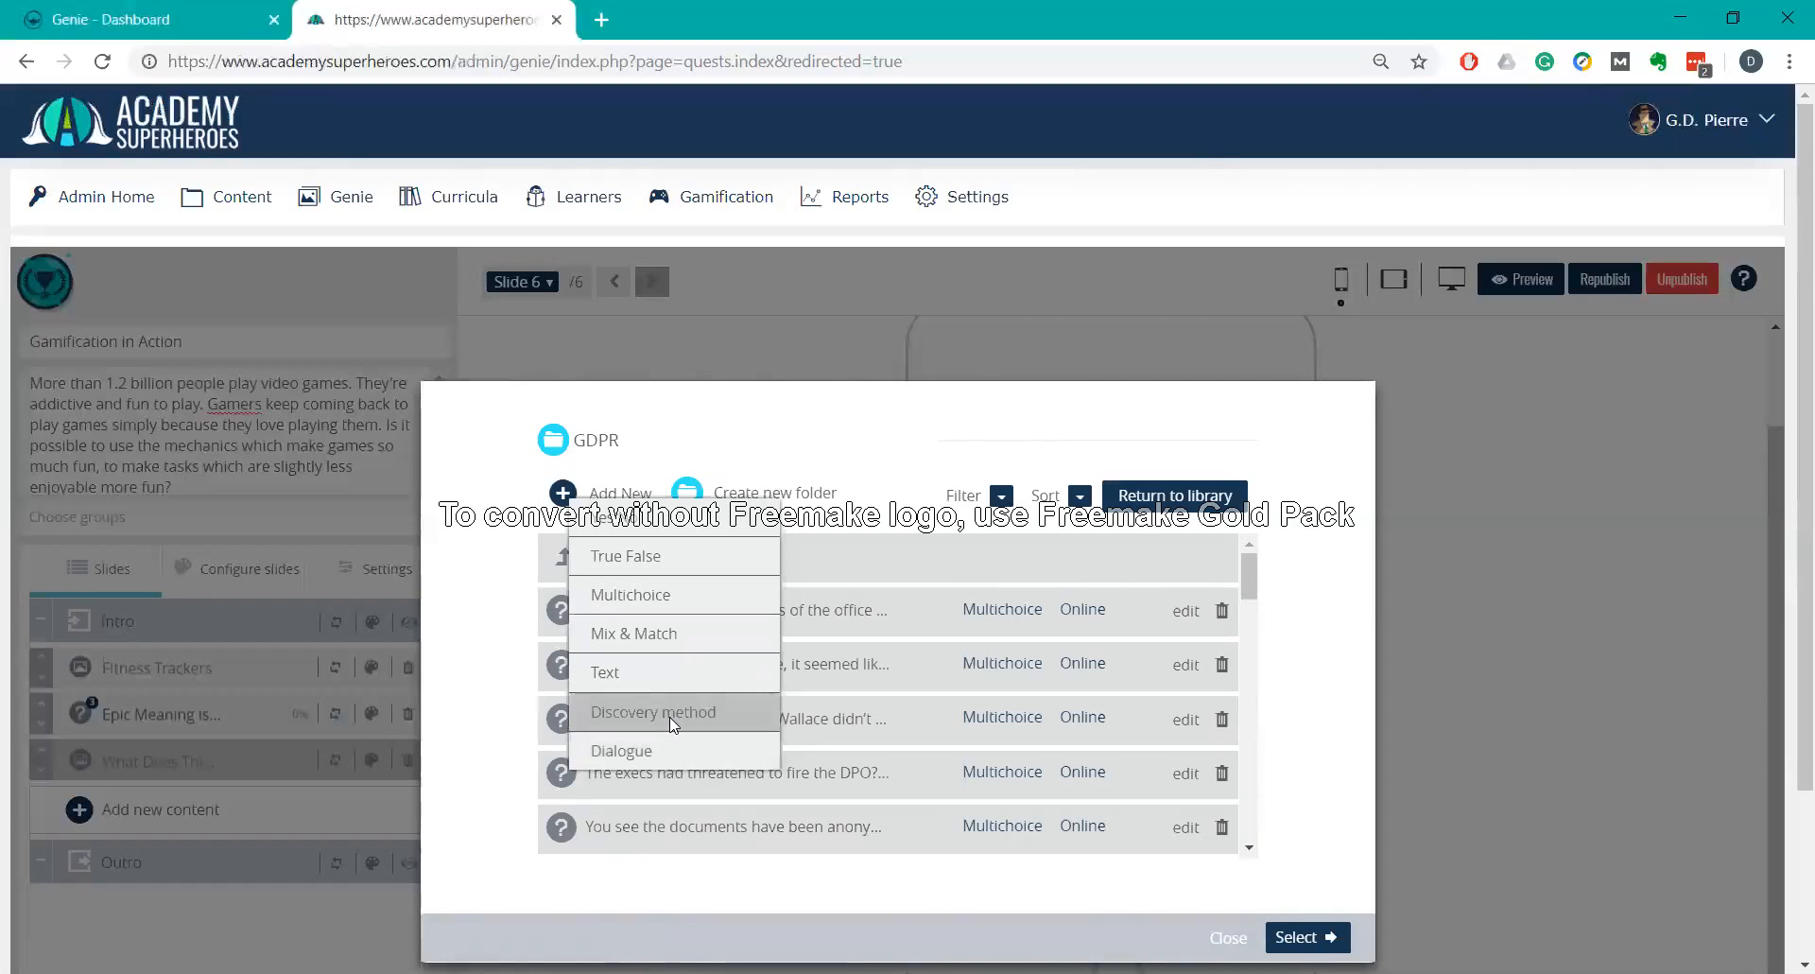
pyautogui.click(671, 719)
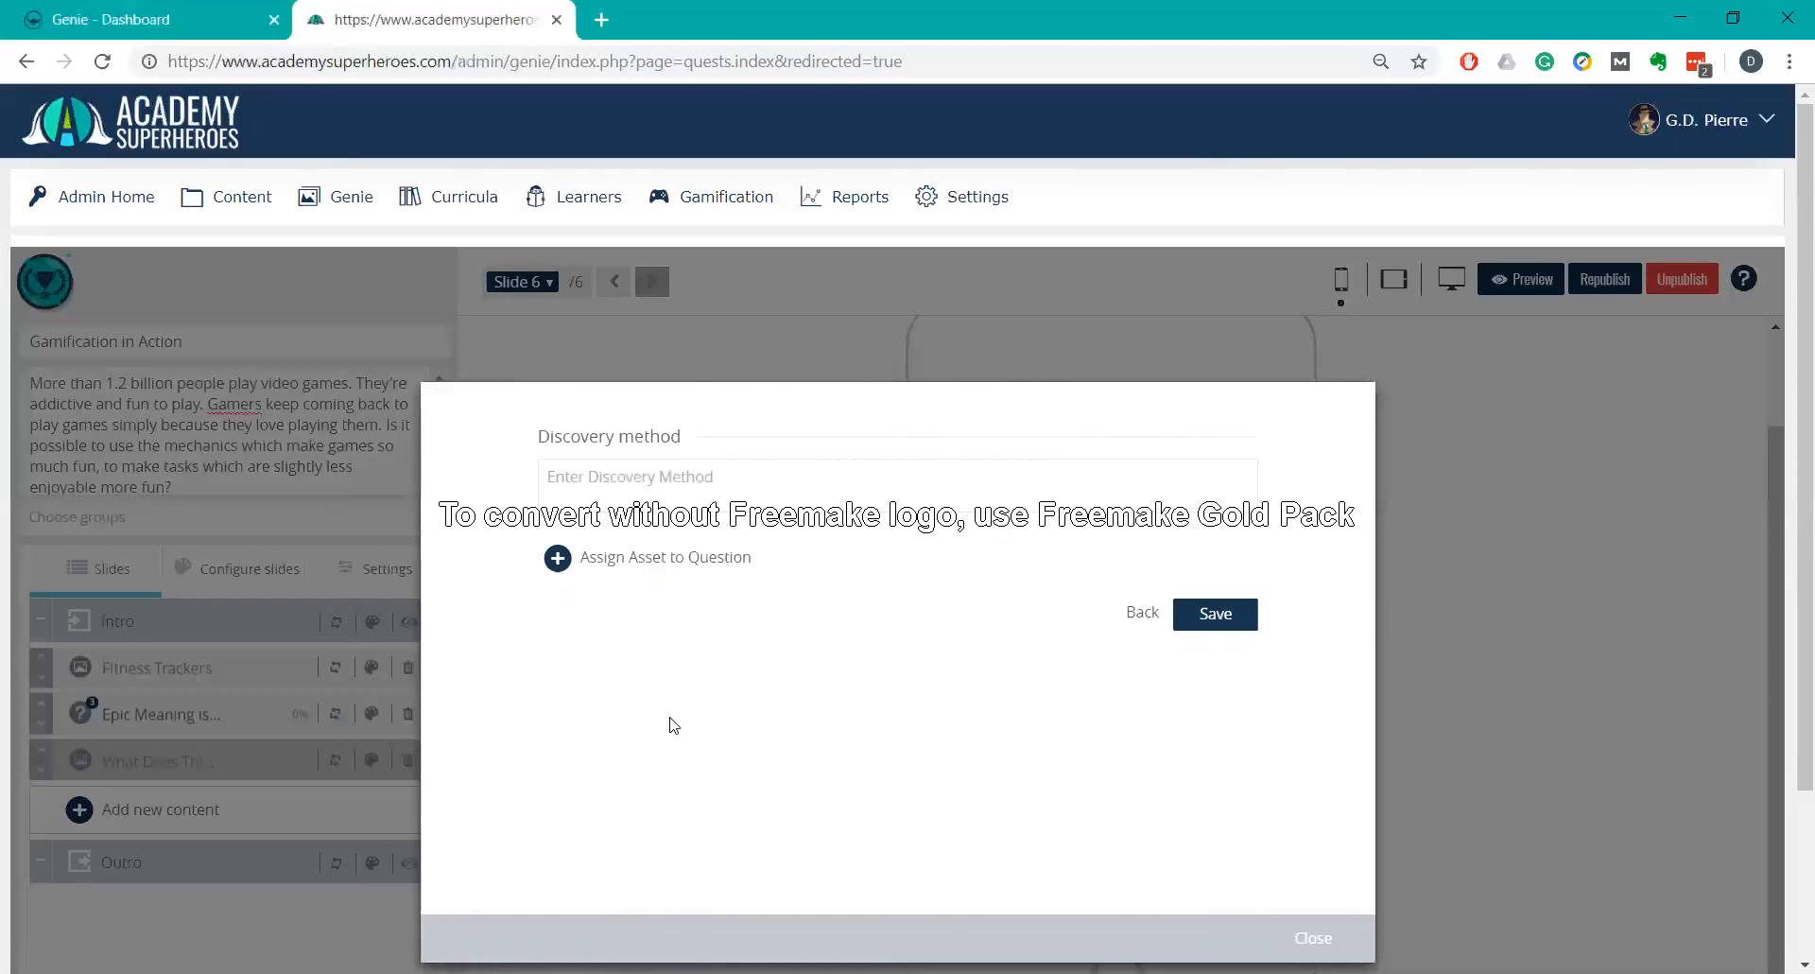
pyautogui.click(206, 752)
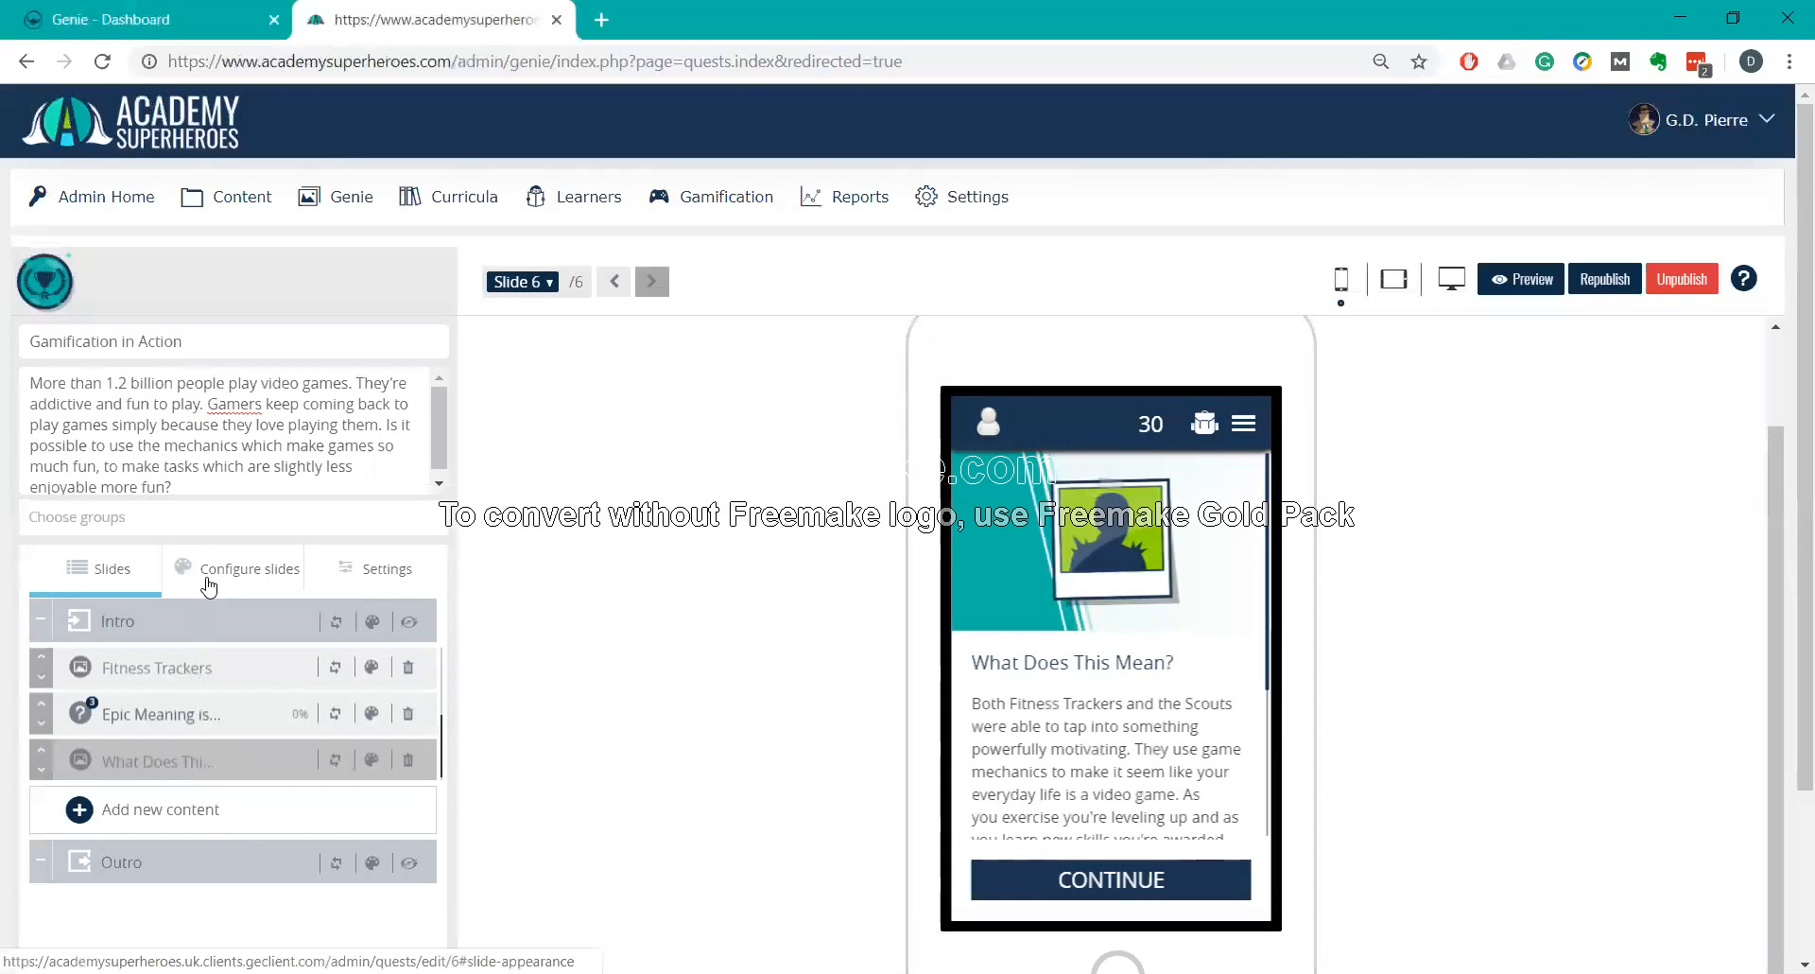
# Insert the Learner Name dynamic text into the bold sentence of the "What Does This Mean?" slide's paragraph.
pyautogui.click(209, 587)
pyautogui.scroll(-2, 80, 835)
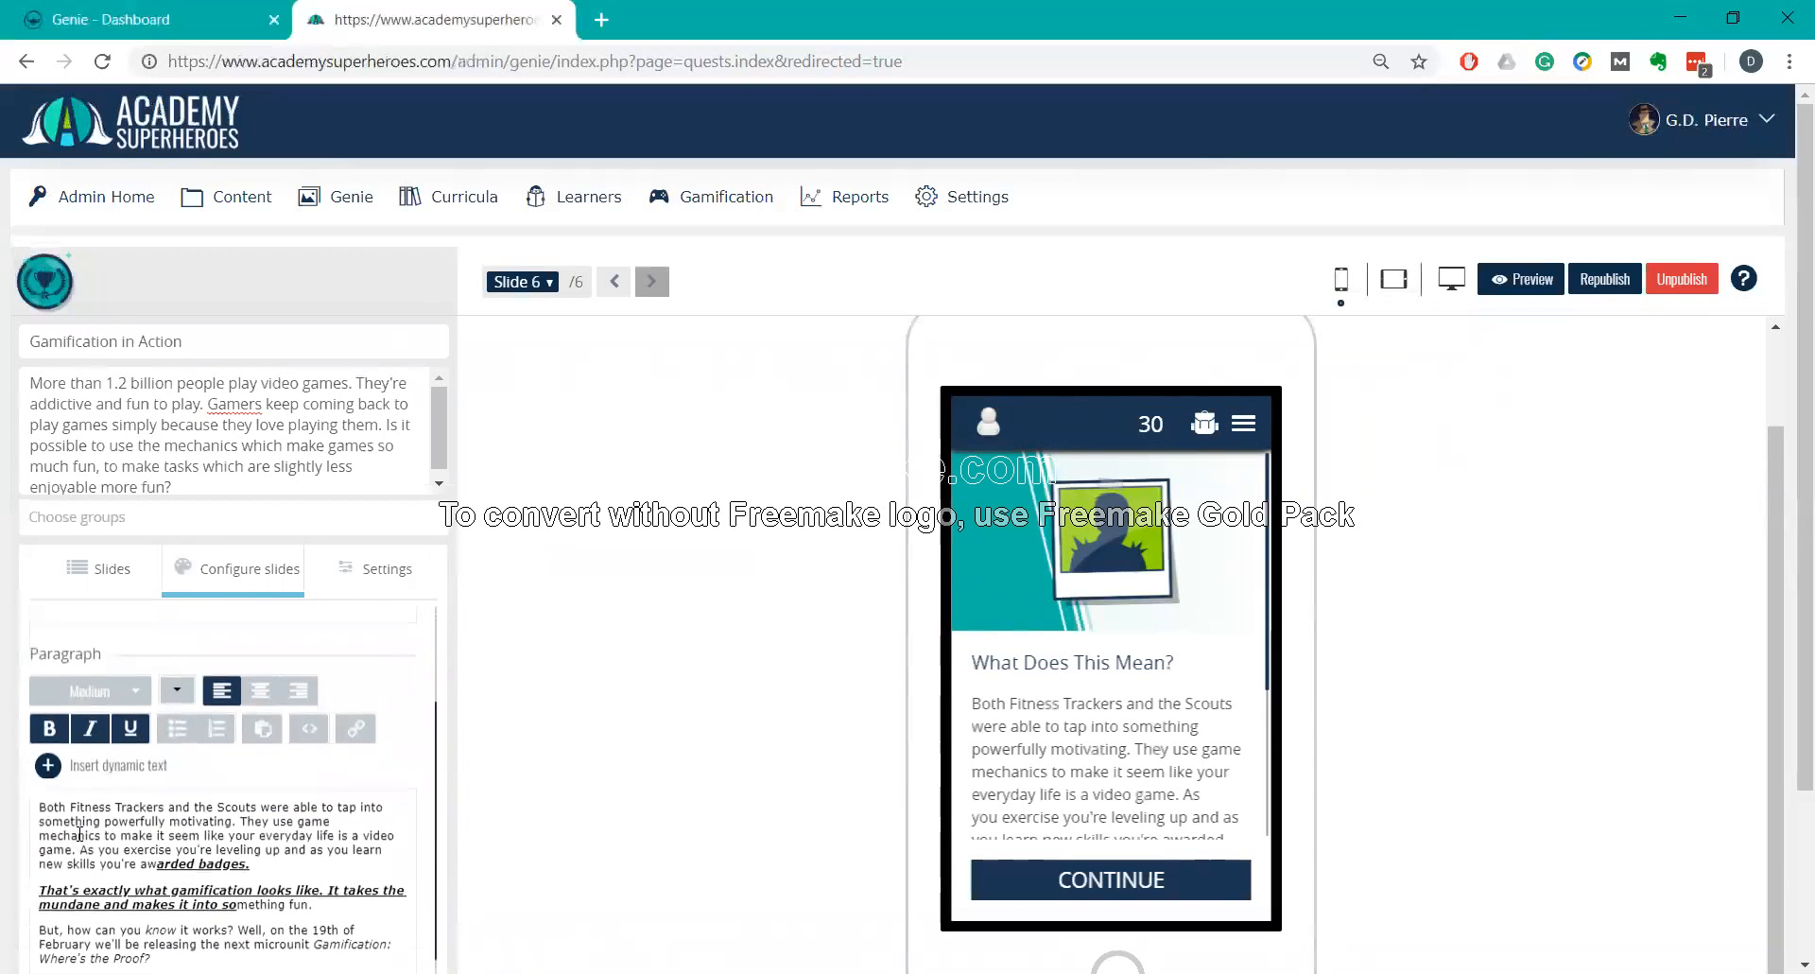
pyautogui.click(112, 767)
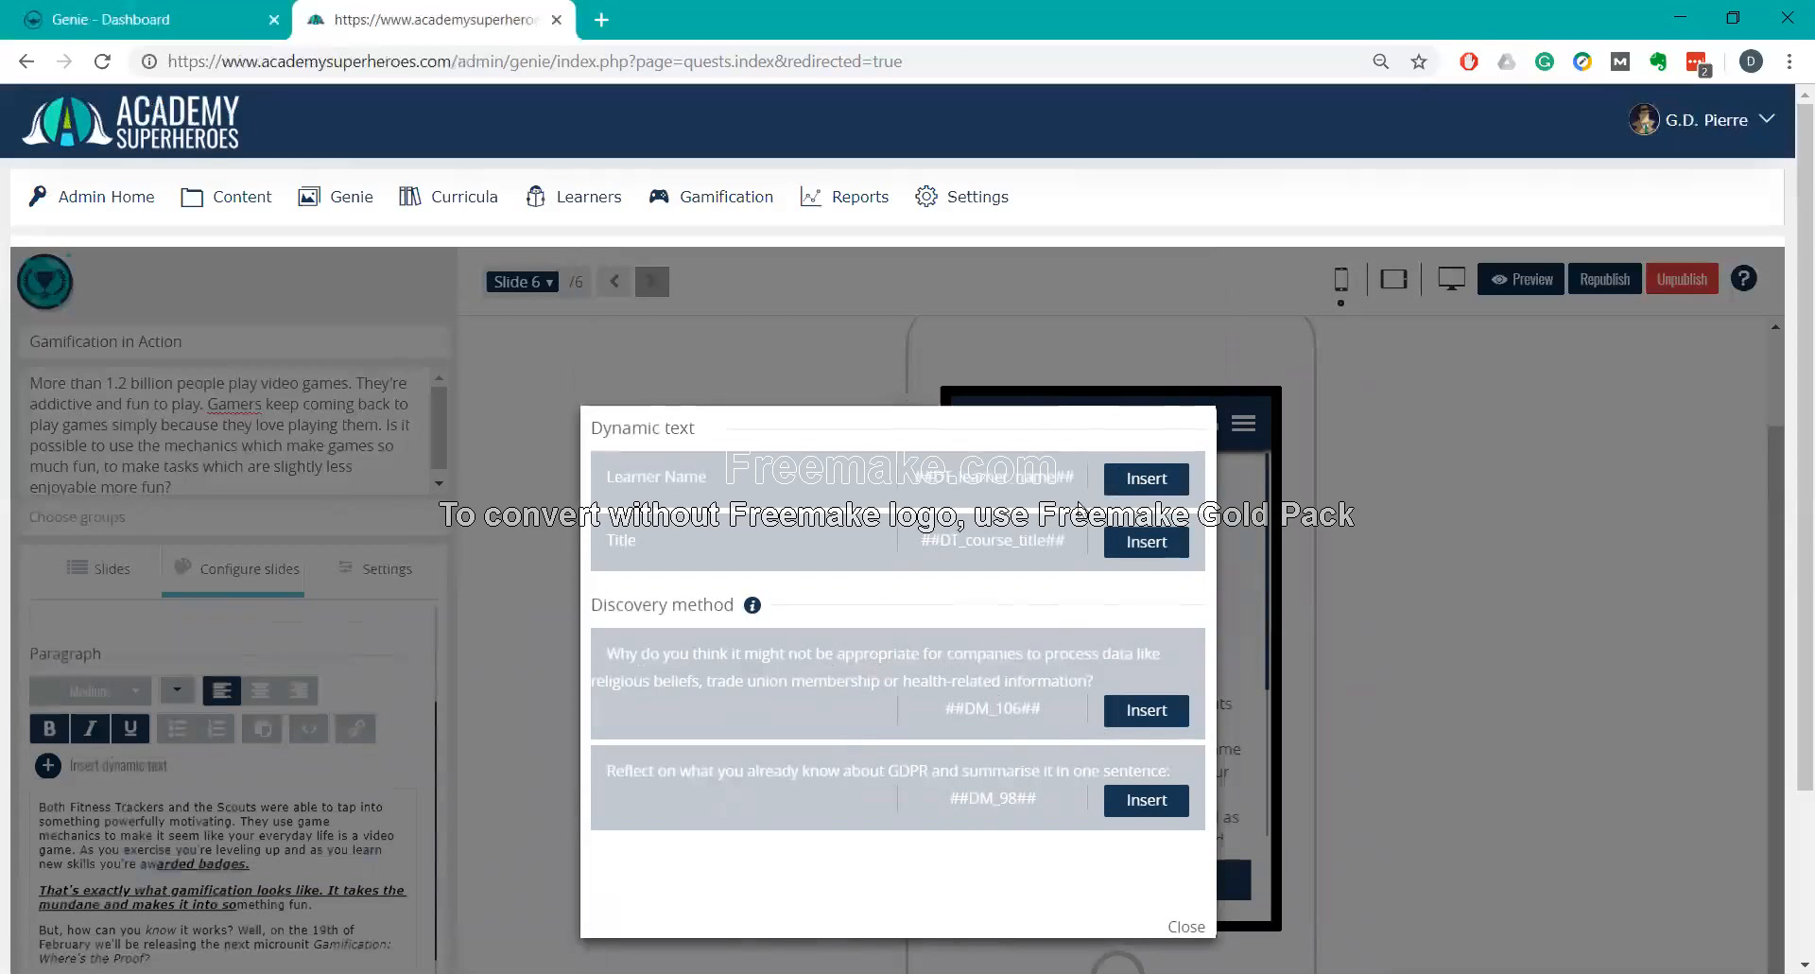
pyautogui.click(1126, 480)
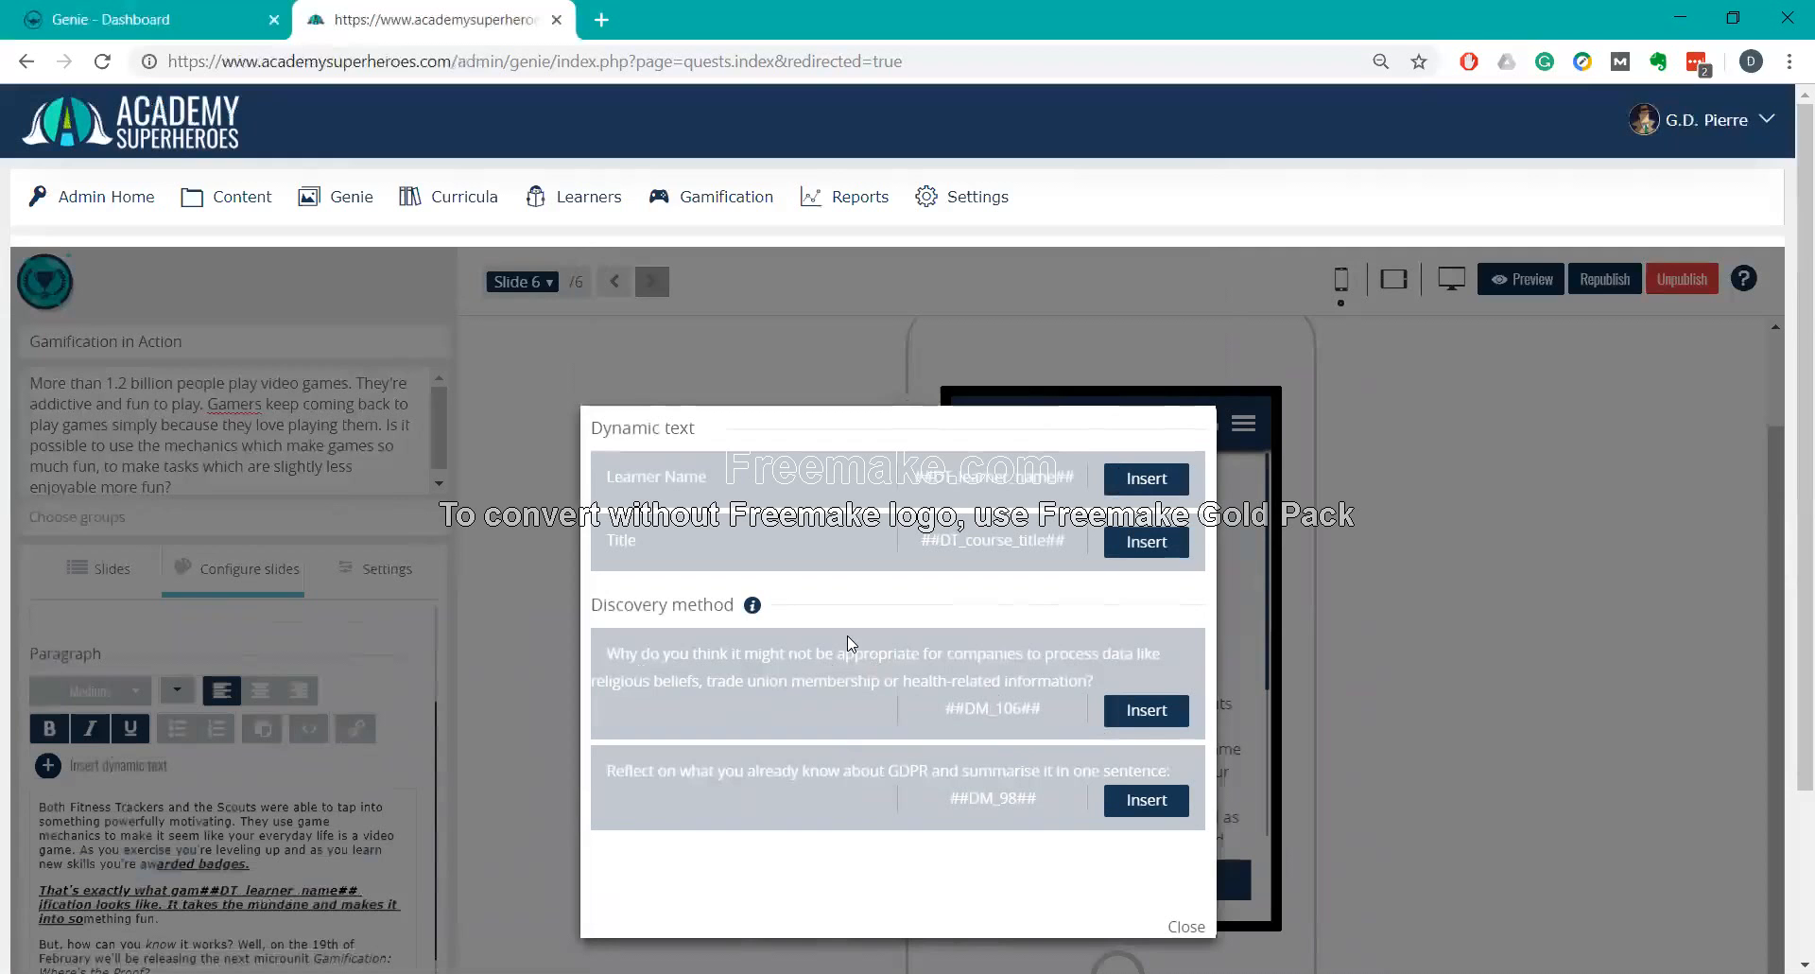
pyautogui.click(1184, 927)
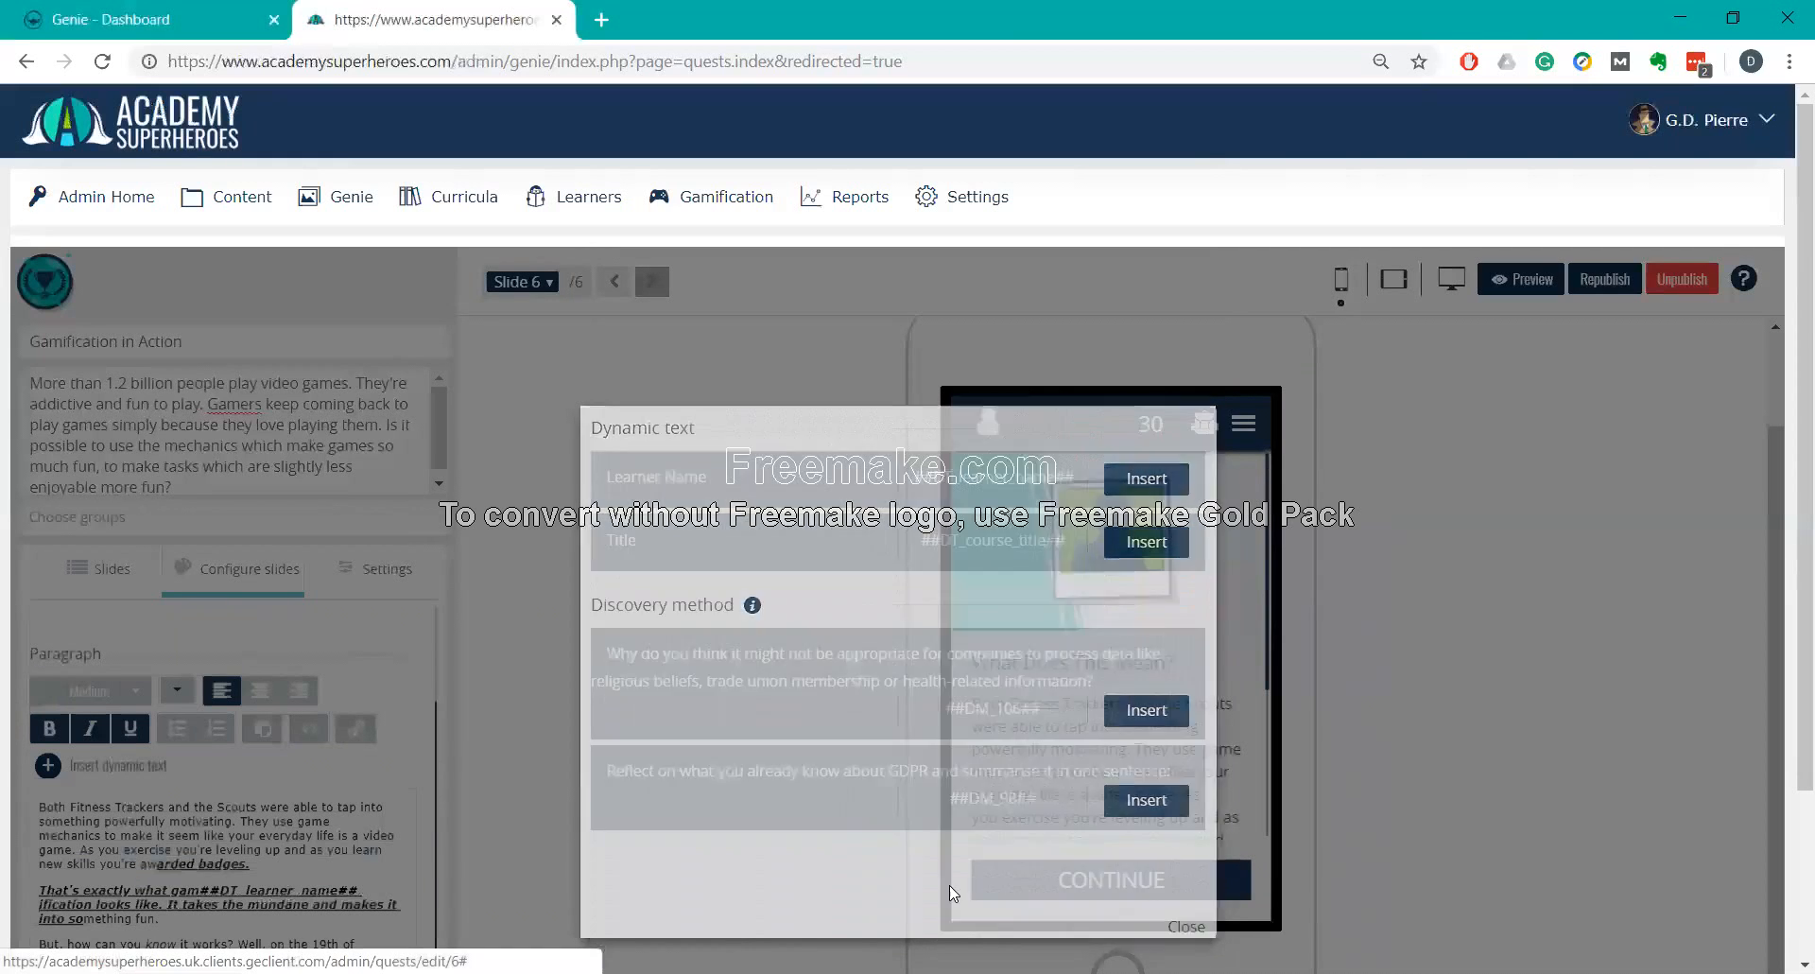
# Put the ##DT_learner_name## placeholder on its own line in the slide's paragraph and check it in the phone preview.
pyautogui.scroll(-2, 142, 804)
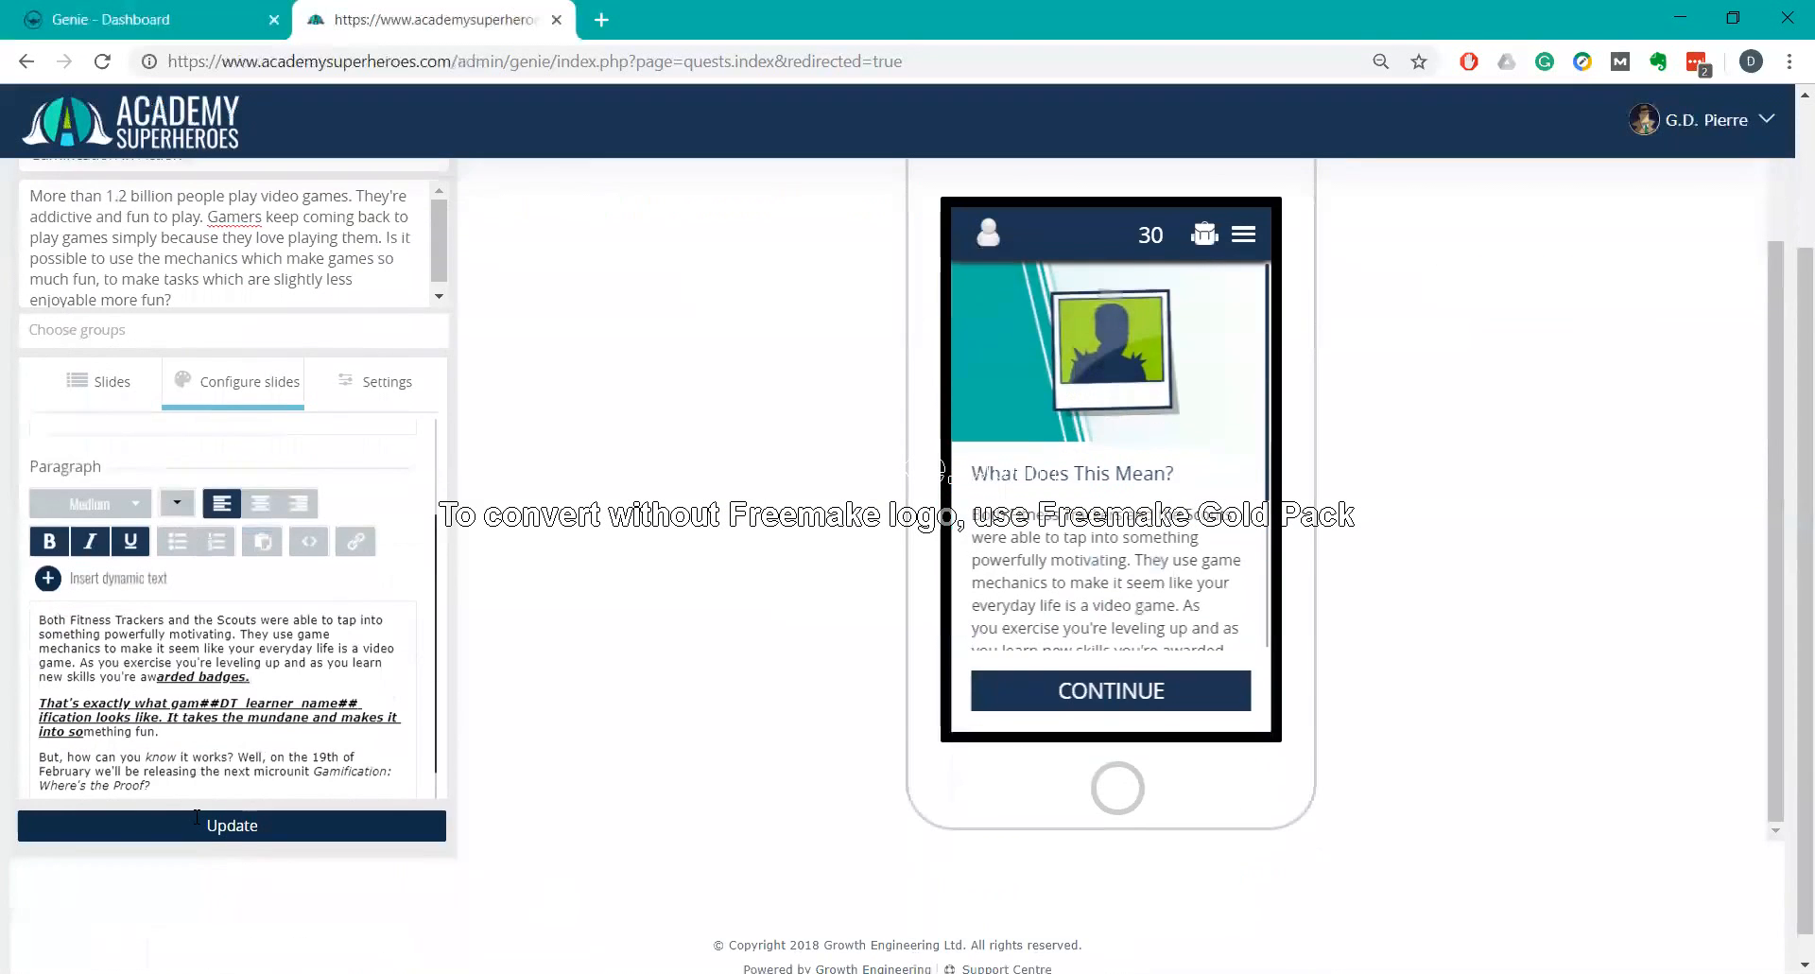
pyautogui.scroll(-1, 115, 744)
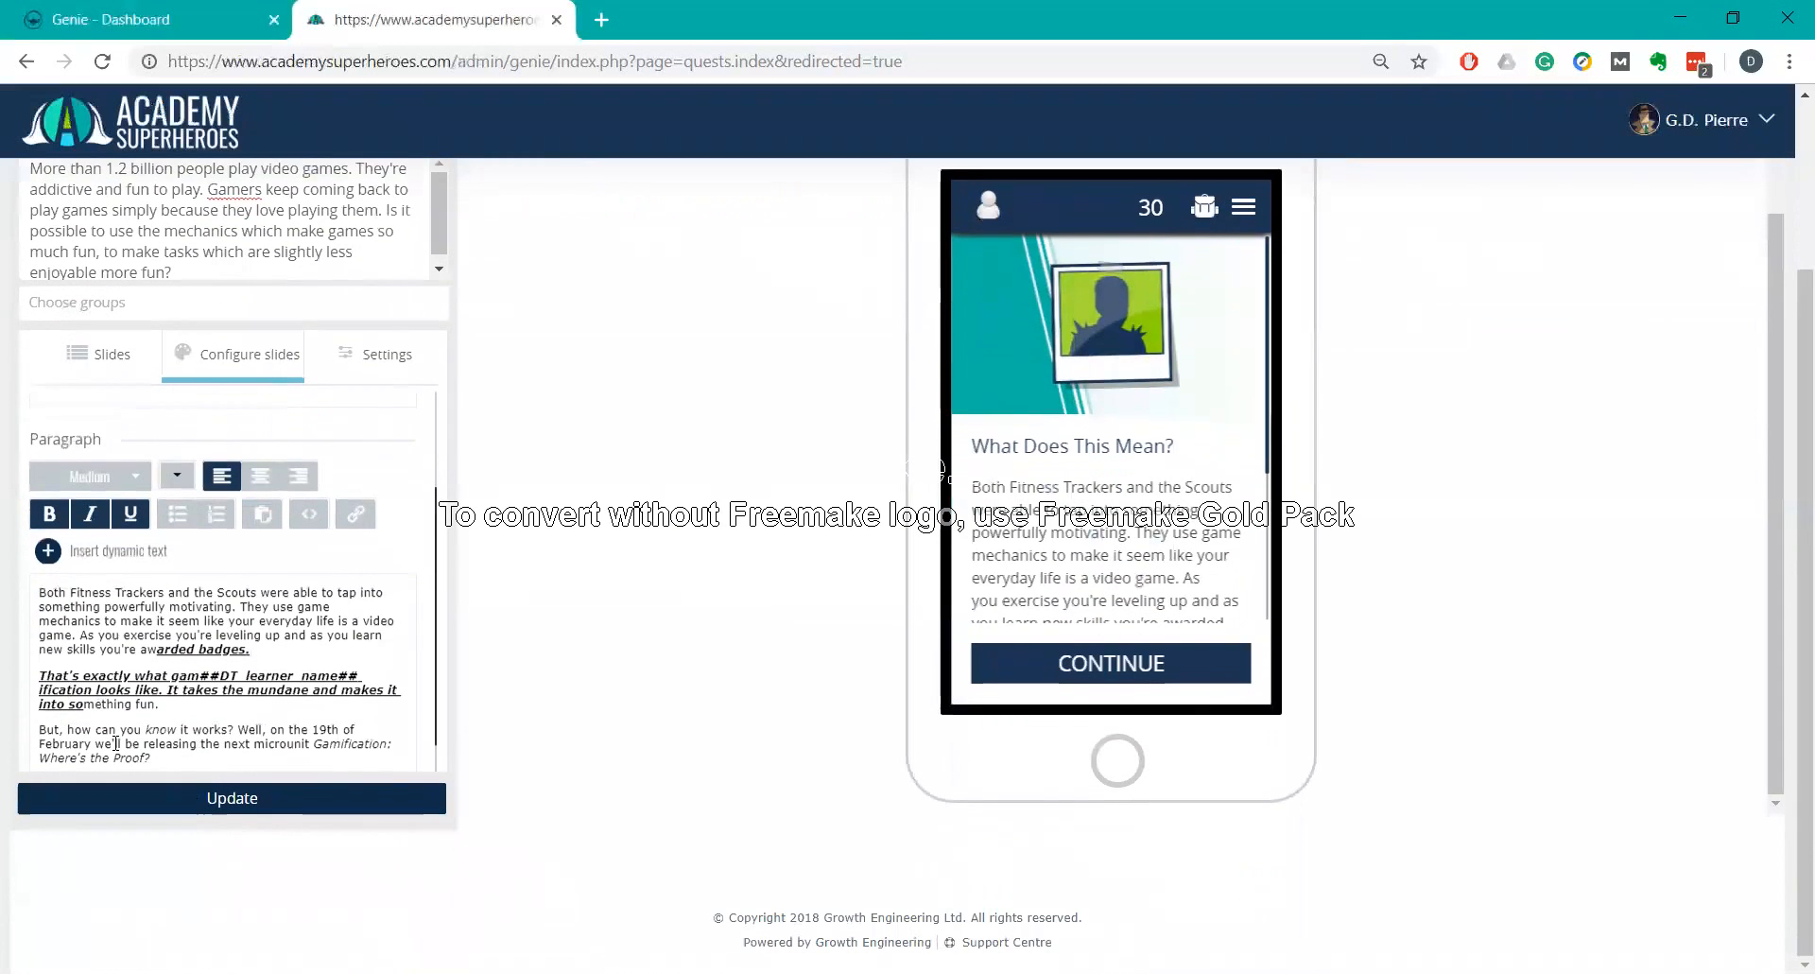
pyautogui.scroll(2, 284, 587)
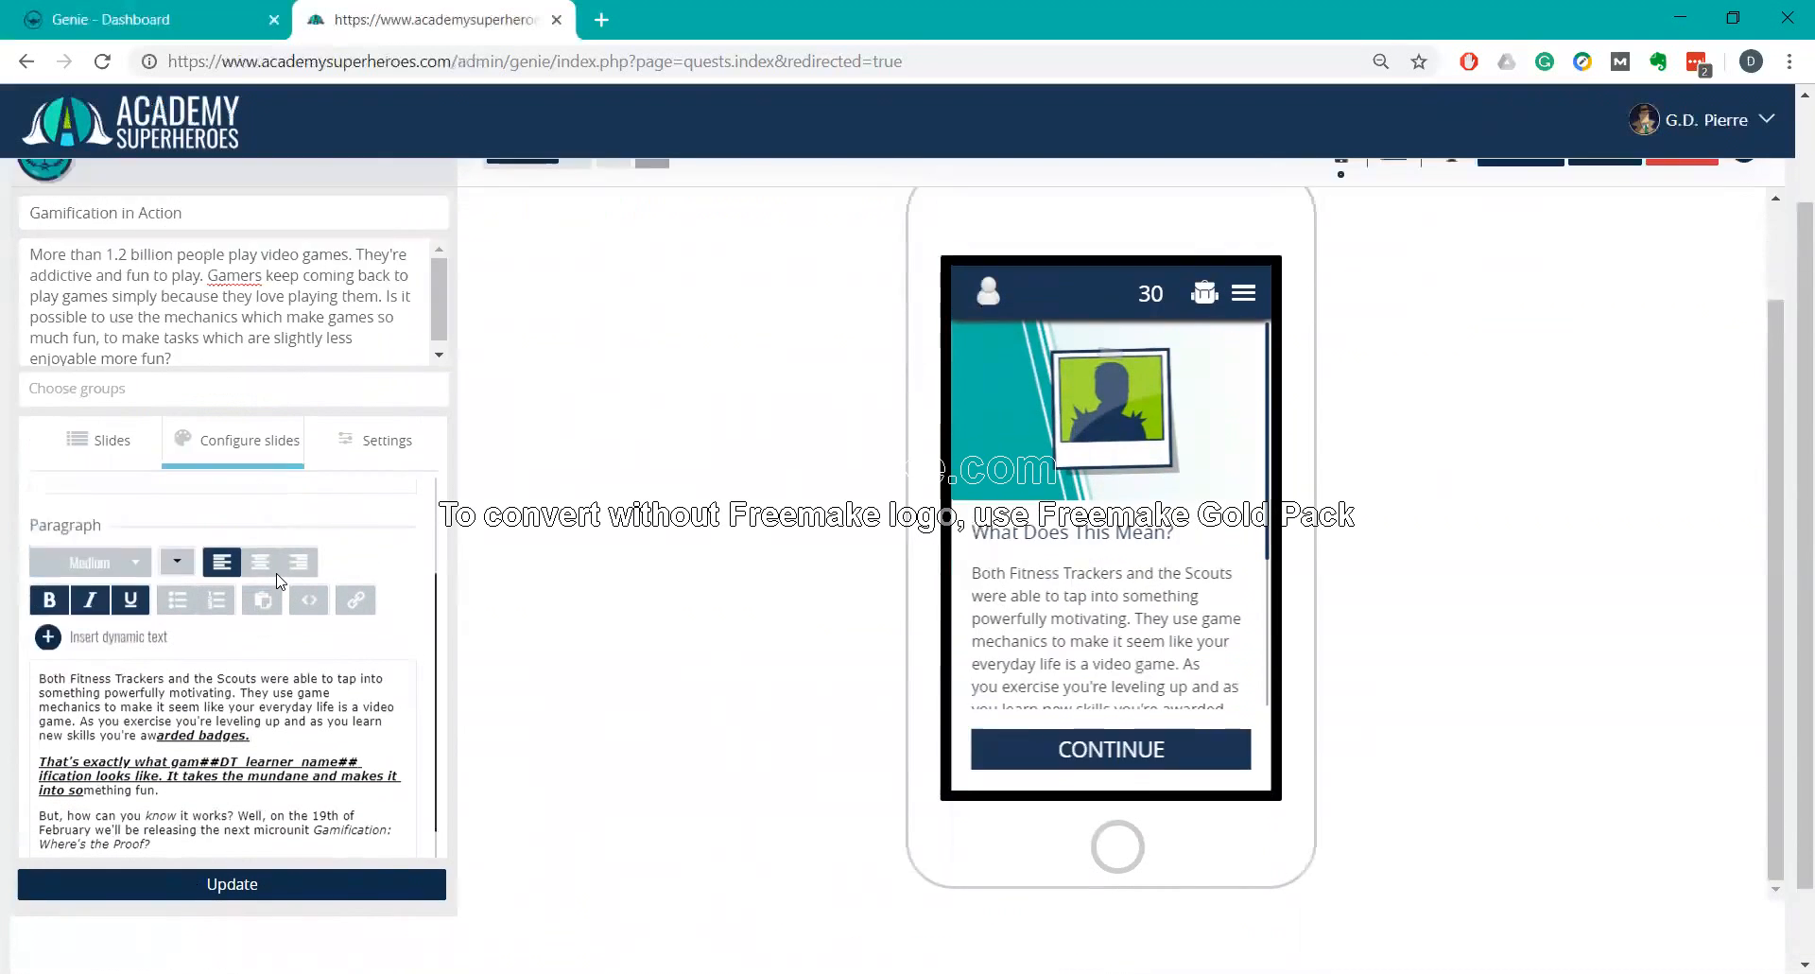
pyautogui.scroll(-1, 378, 629)
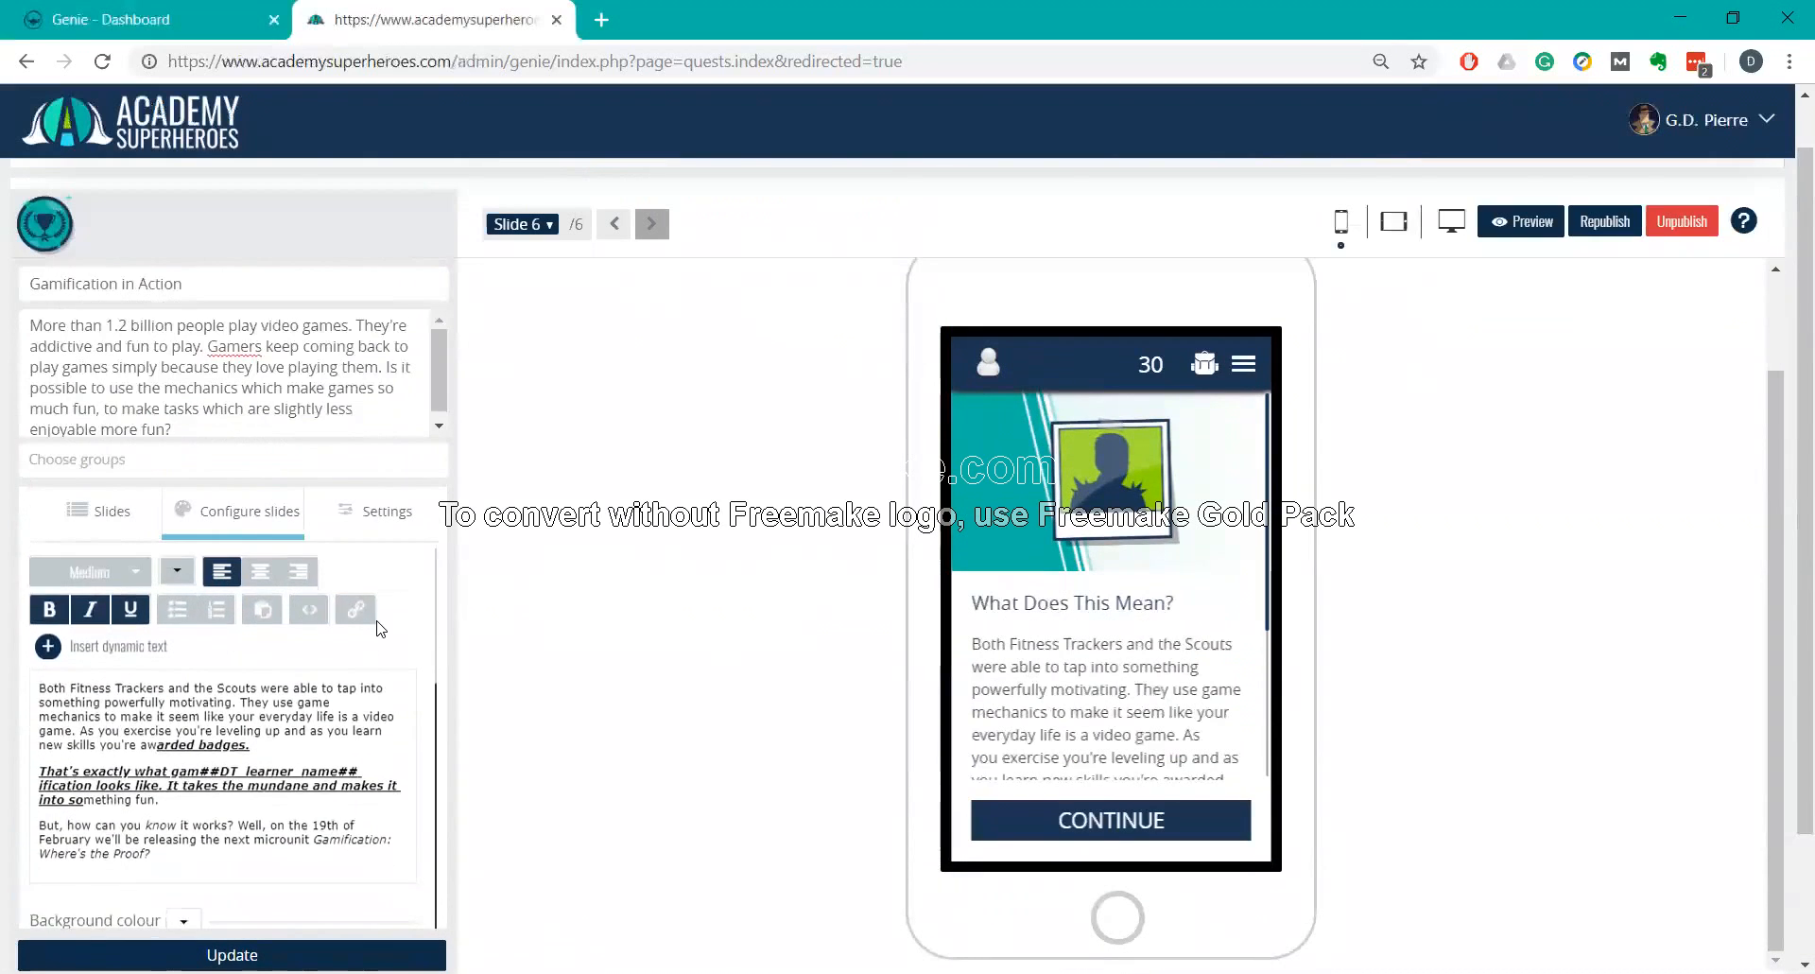
pyautogui.scroll(1, 262, 781)
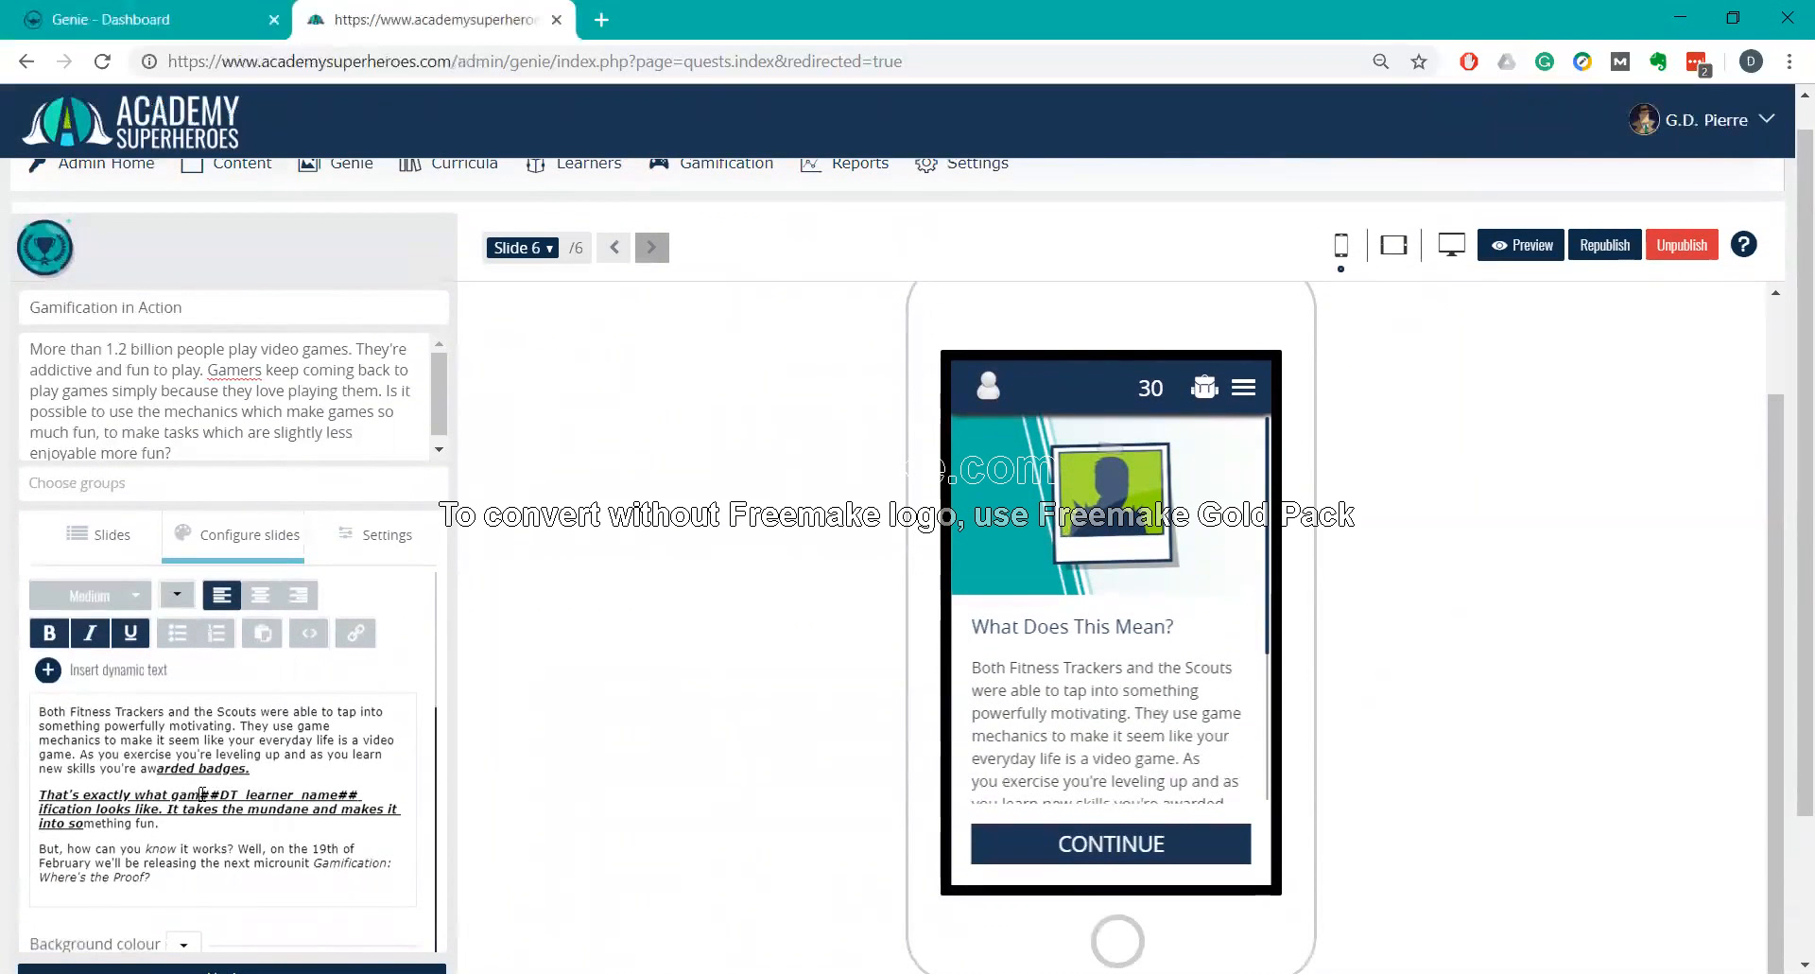
pyautogui.click(201, 793)
pyautogui.press('Return')
pyautogui.click(200, 821)
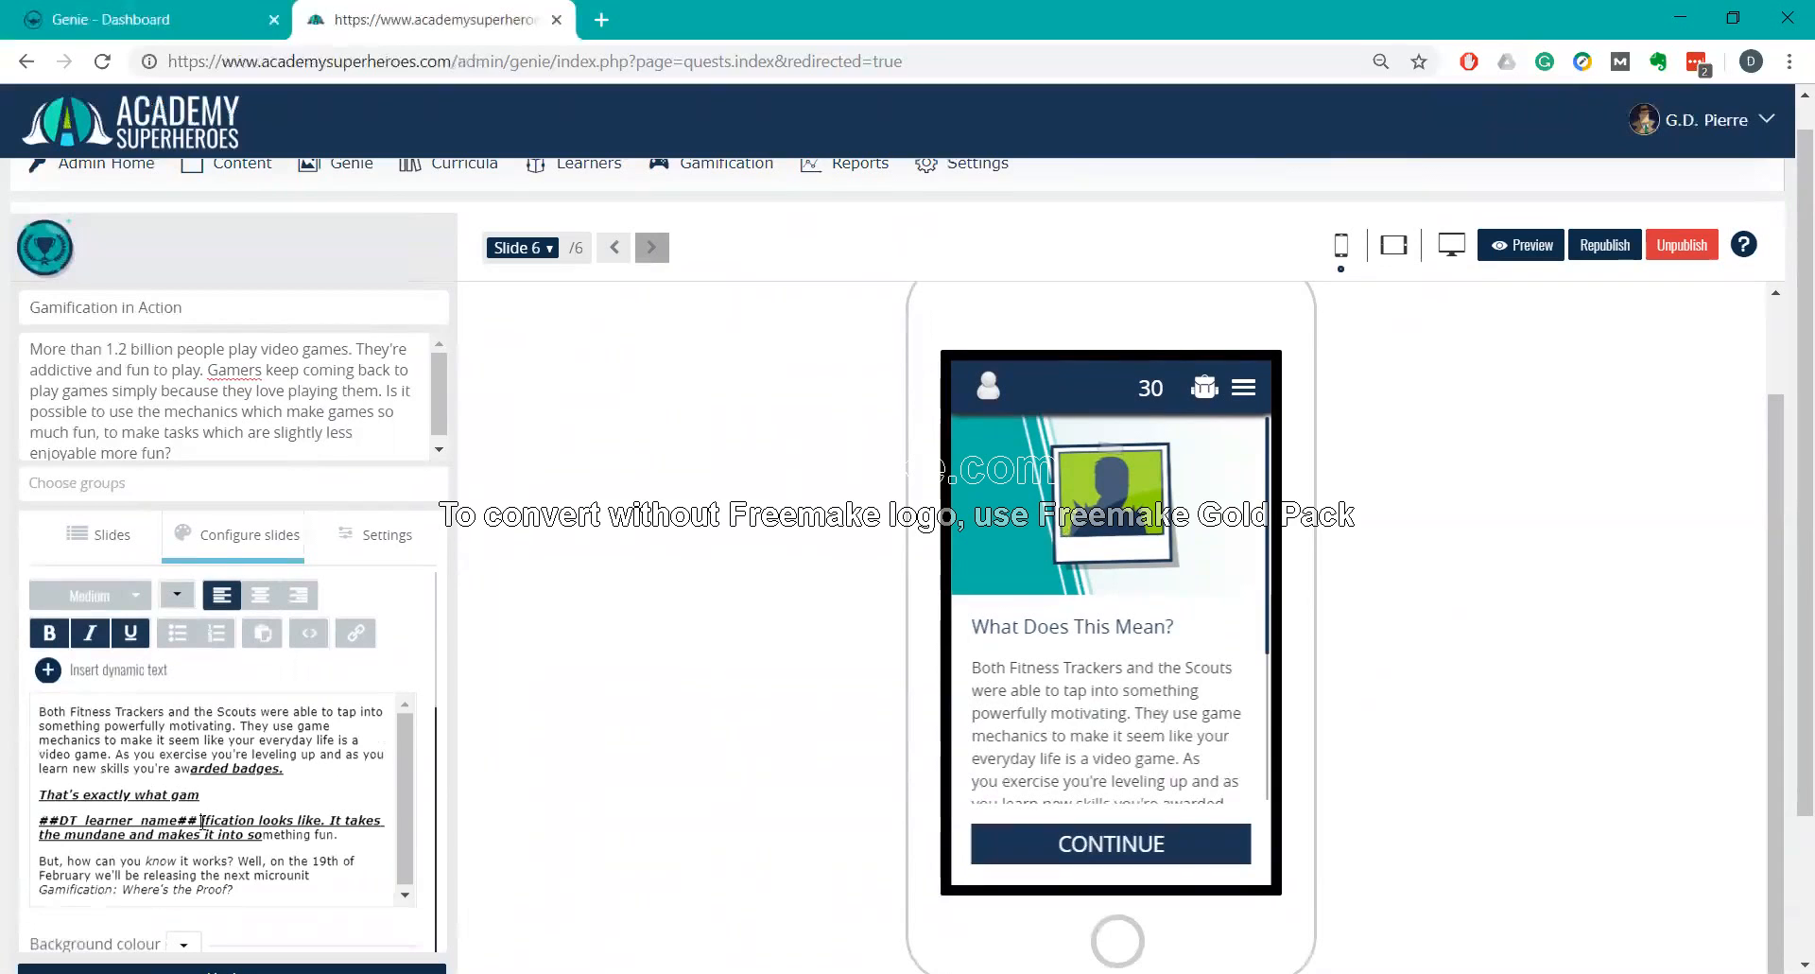
pyautogui.press('Return')
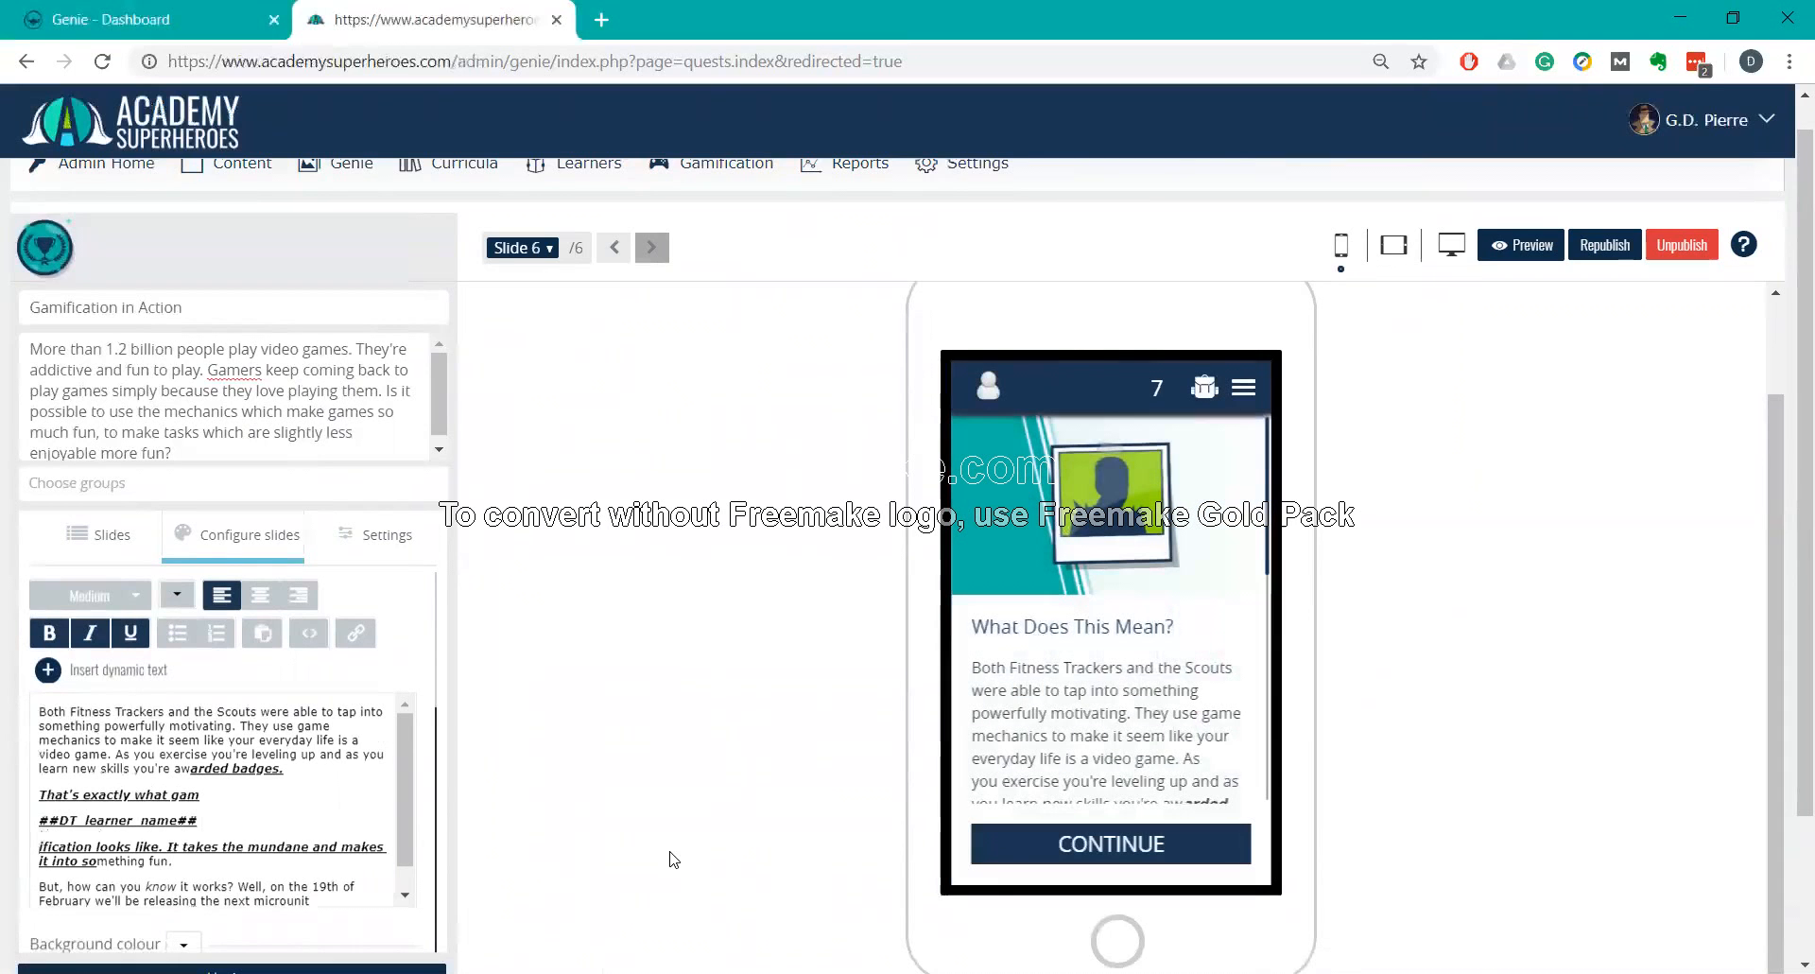
pyautogui.scroll(-3, 1078, 671)
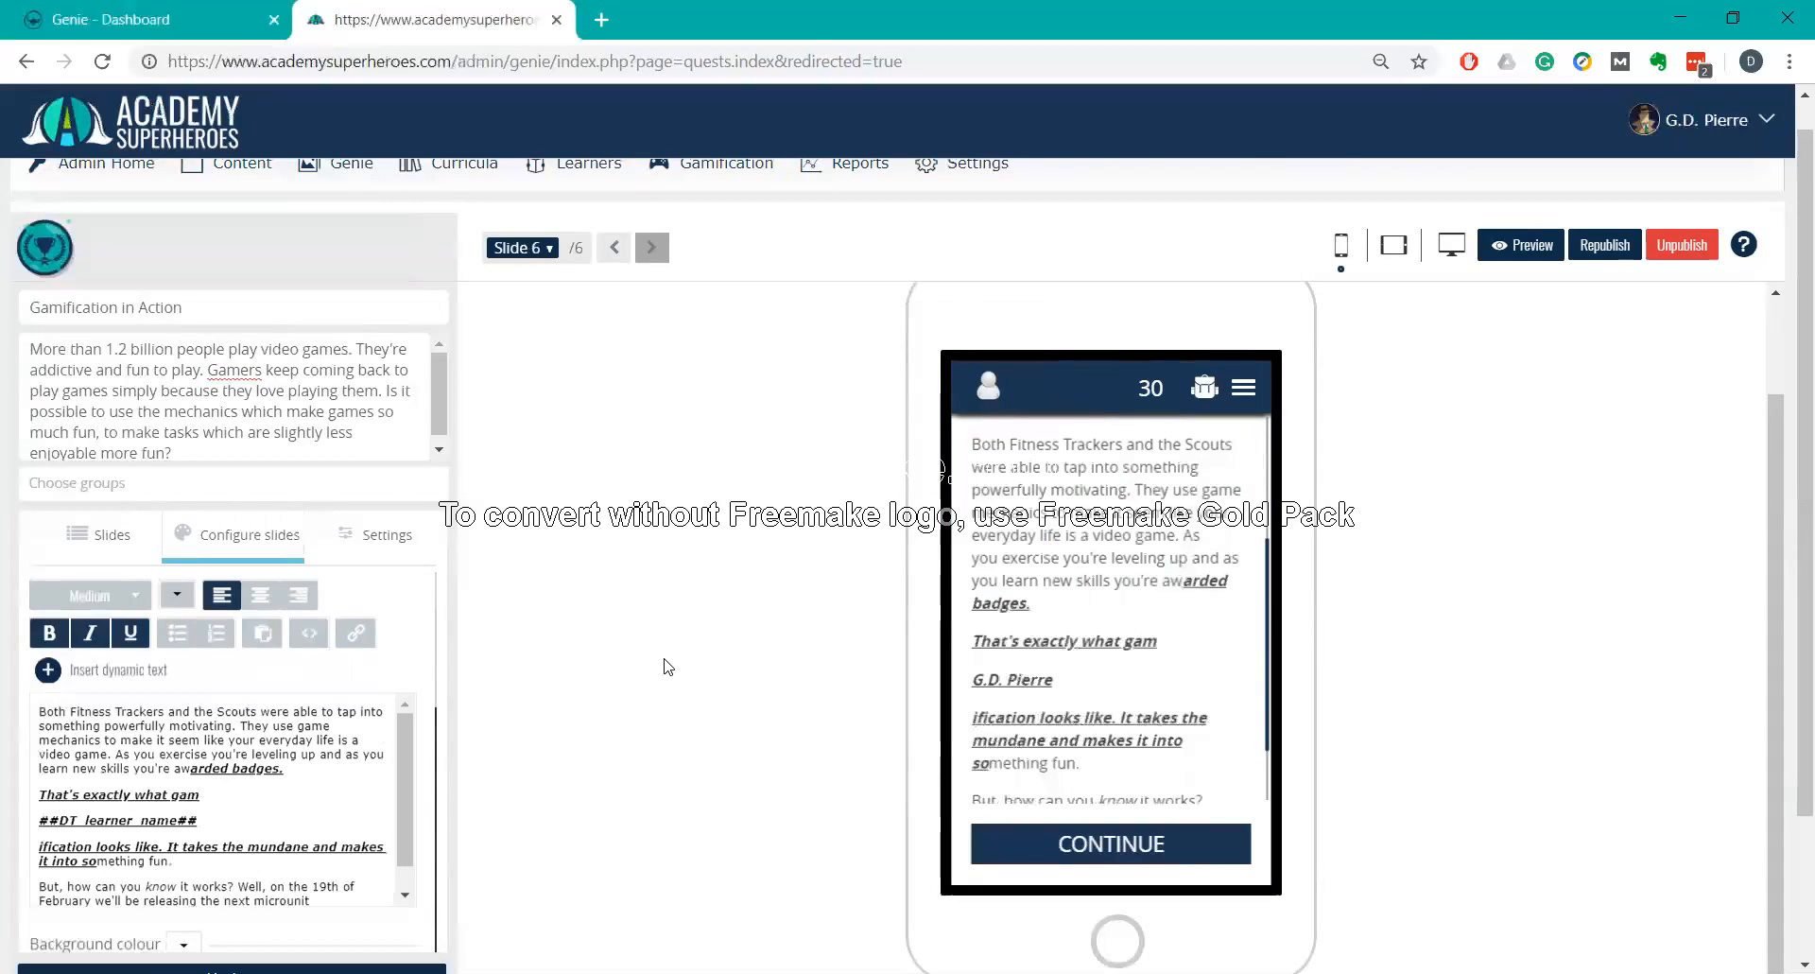
# Return to the slide list, select the first question slide and examine its phone preview, including the bonus points bar.
pyautogui.click(72, 537)
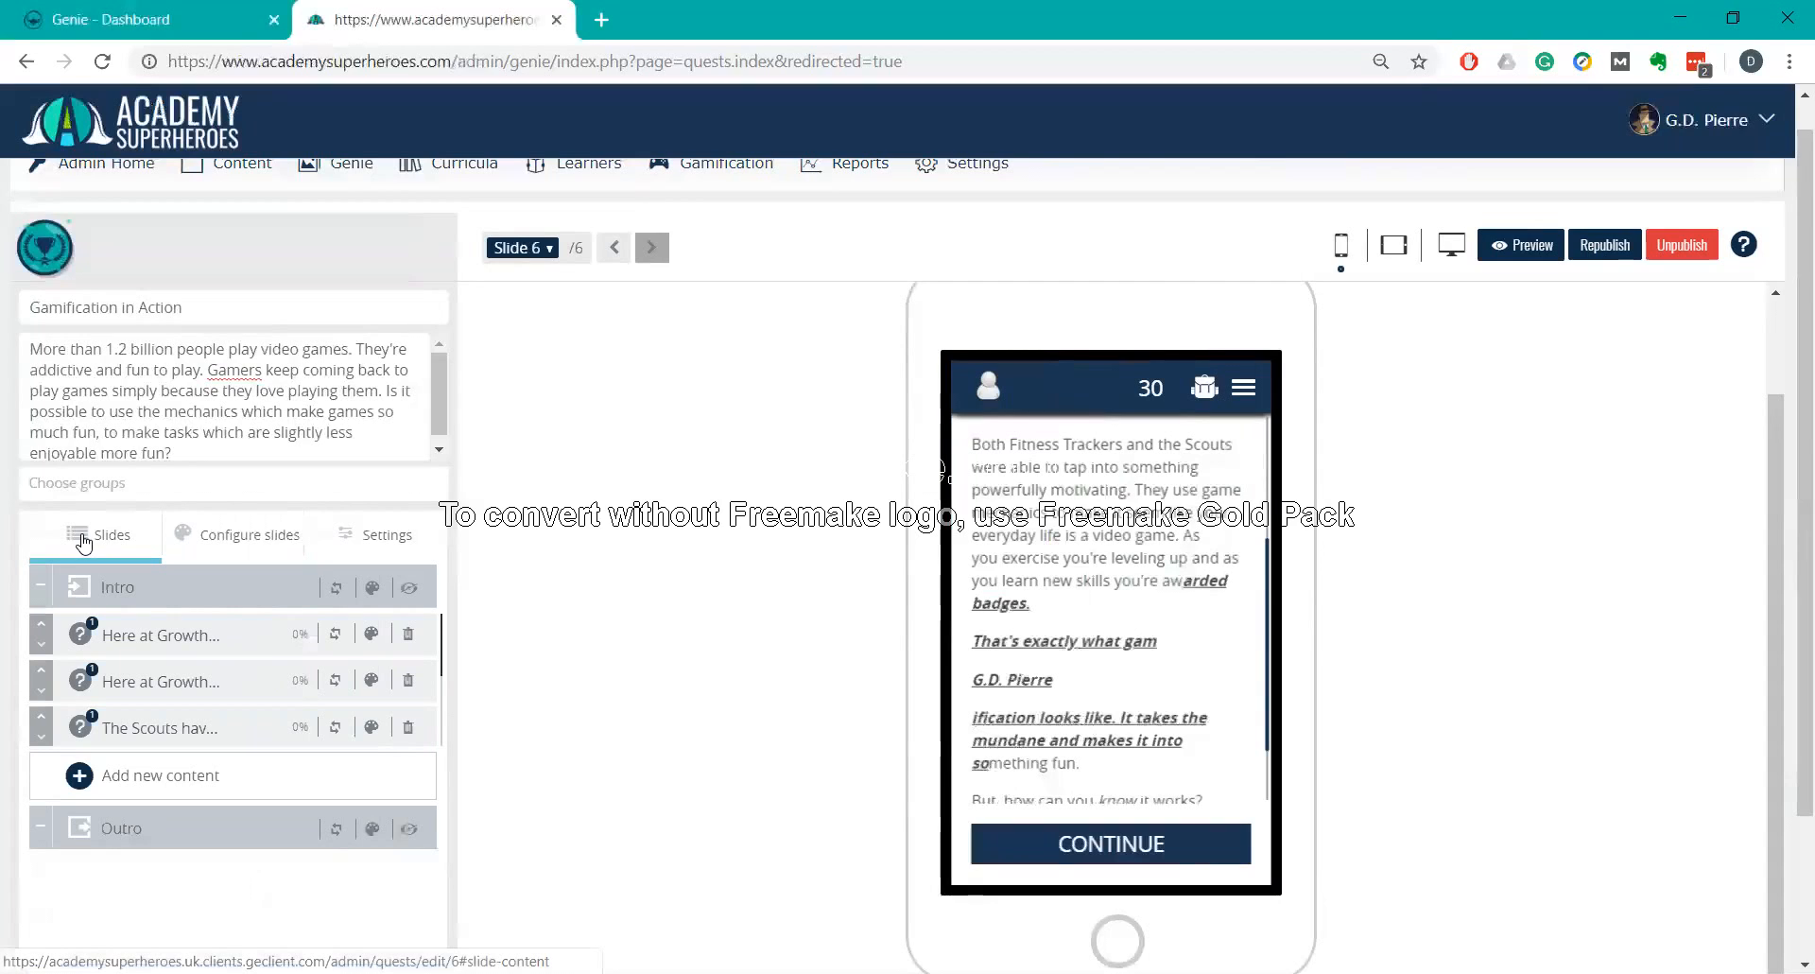
pyautogui.click(149, 640)
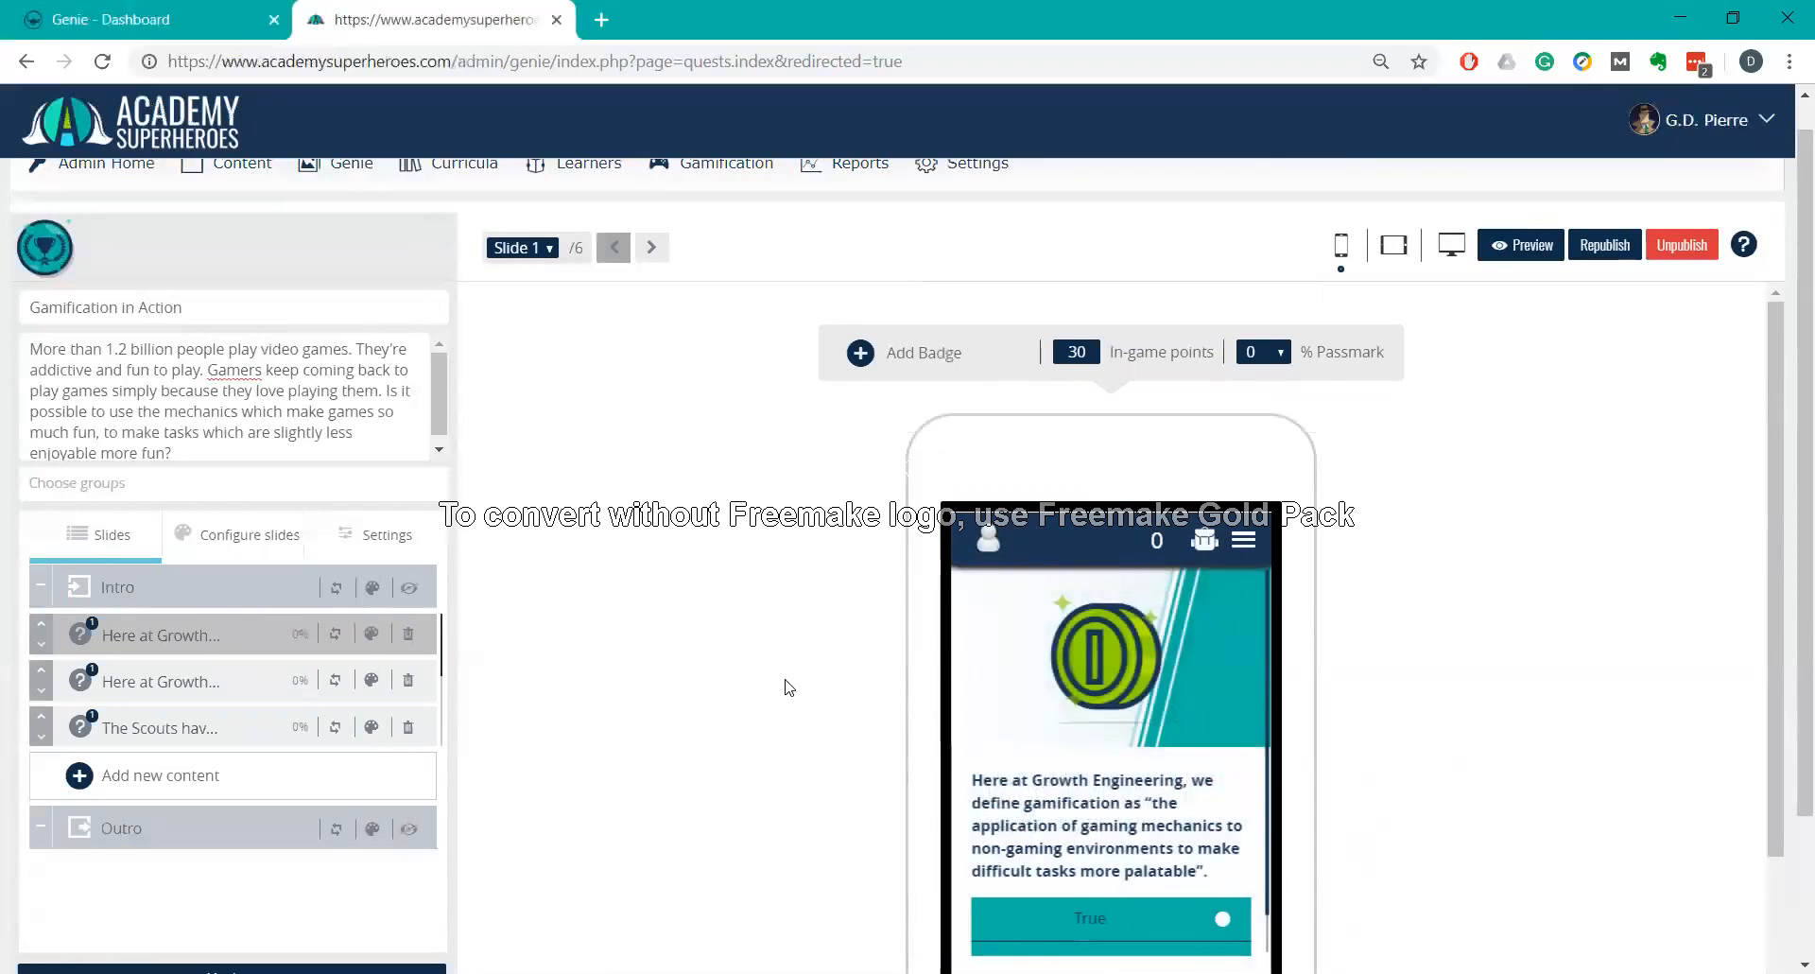
pyautogui.scroll(-1, 790, 687)
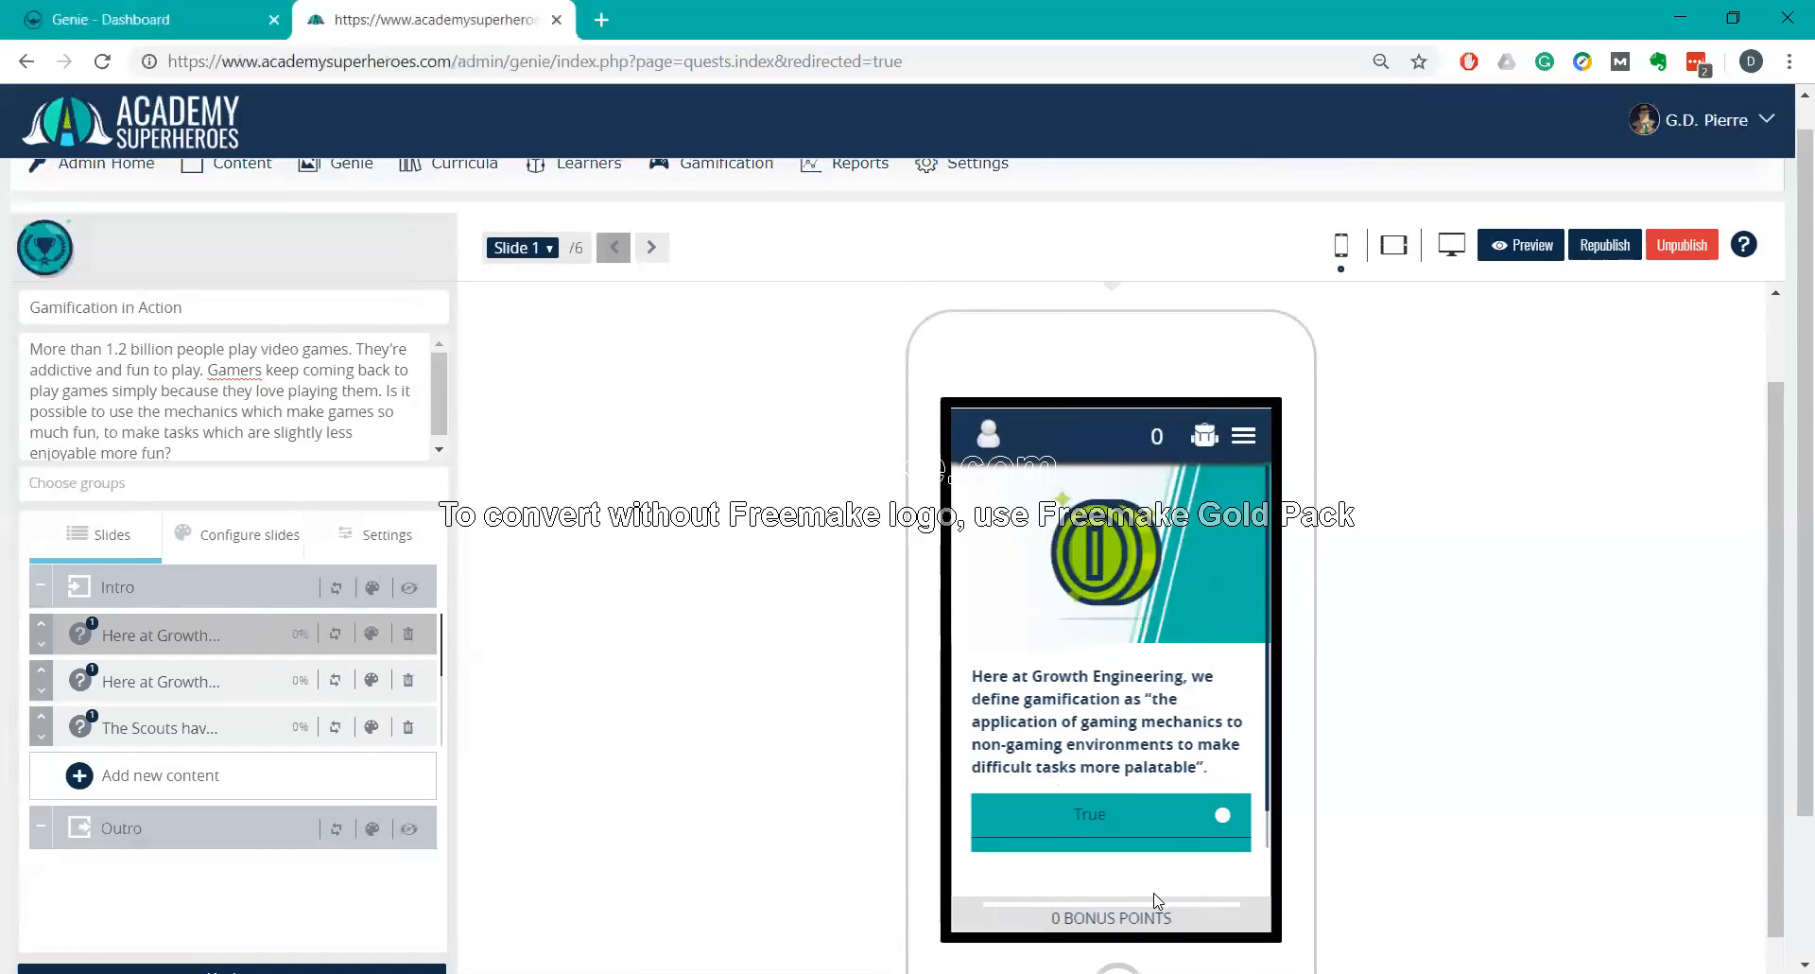
pyautogui.scroll(1, 980, 610)
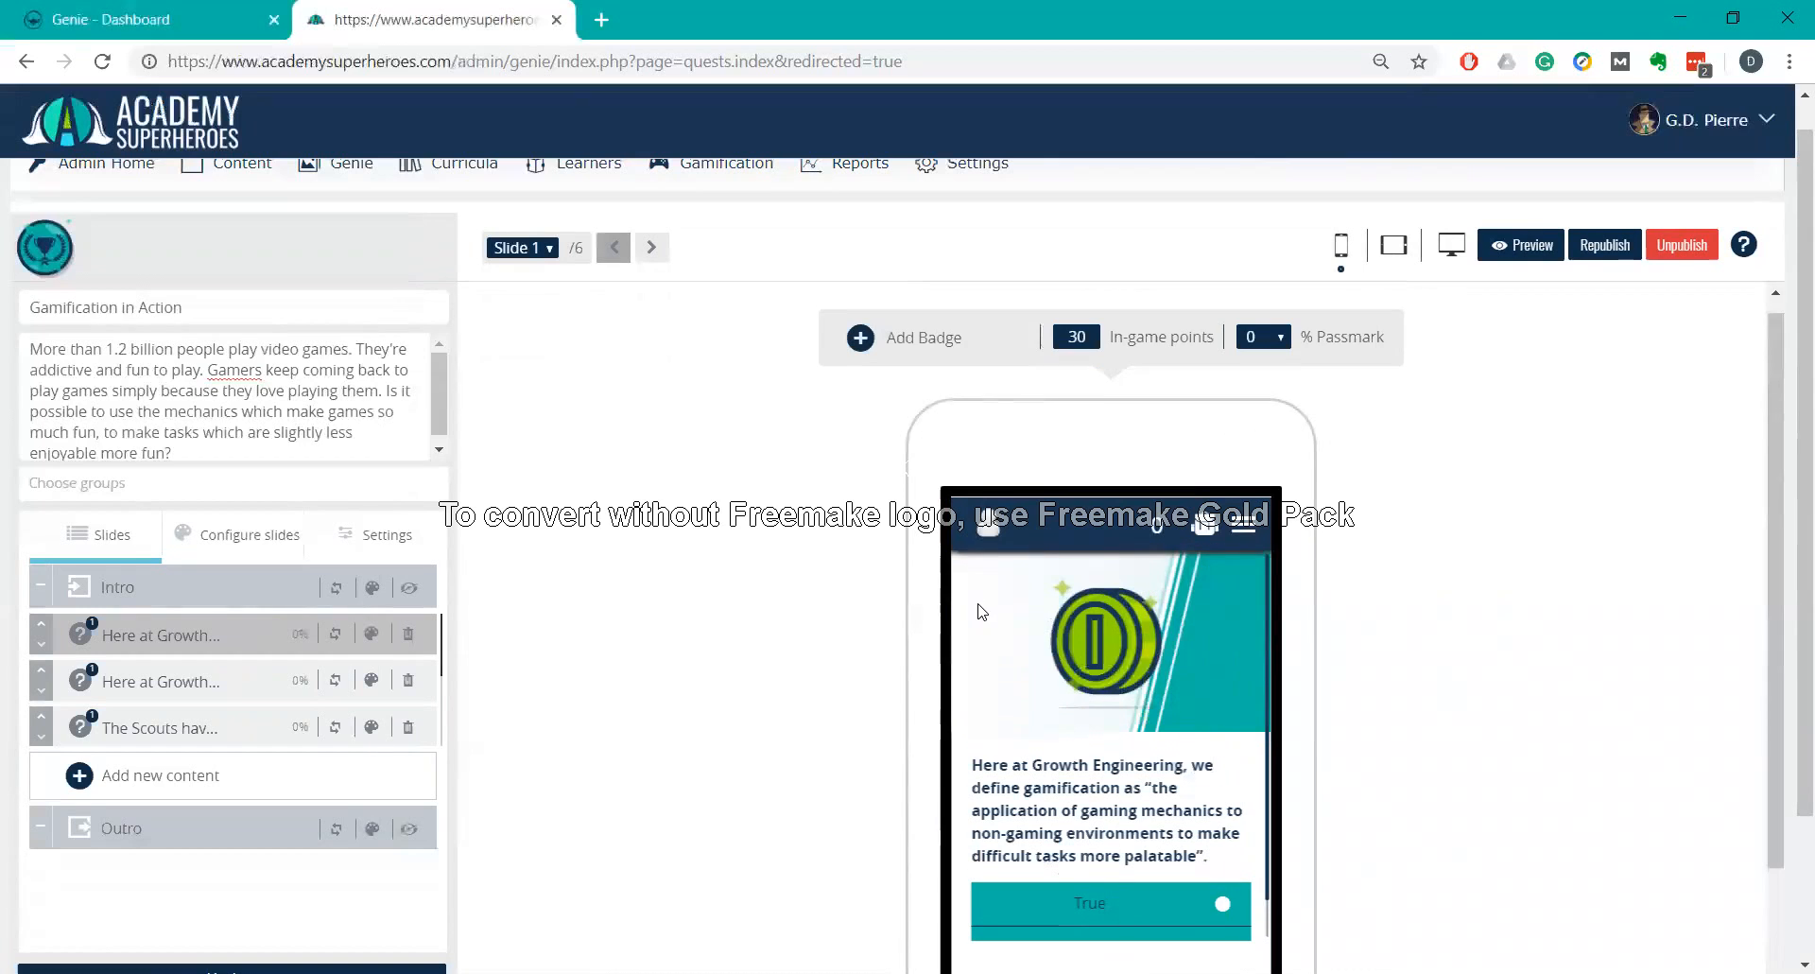
# Examine the first question slide's configuration, including its text formatting, answer background, question timer and points settings.
pyautogui.click(237, 539)
pyautogui.scroll(-1, 193, 671)
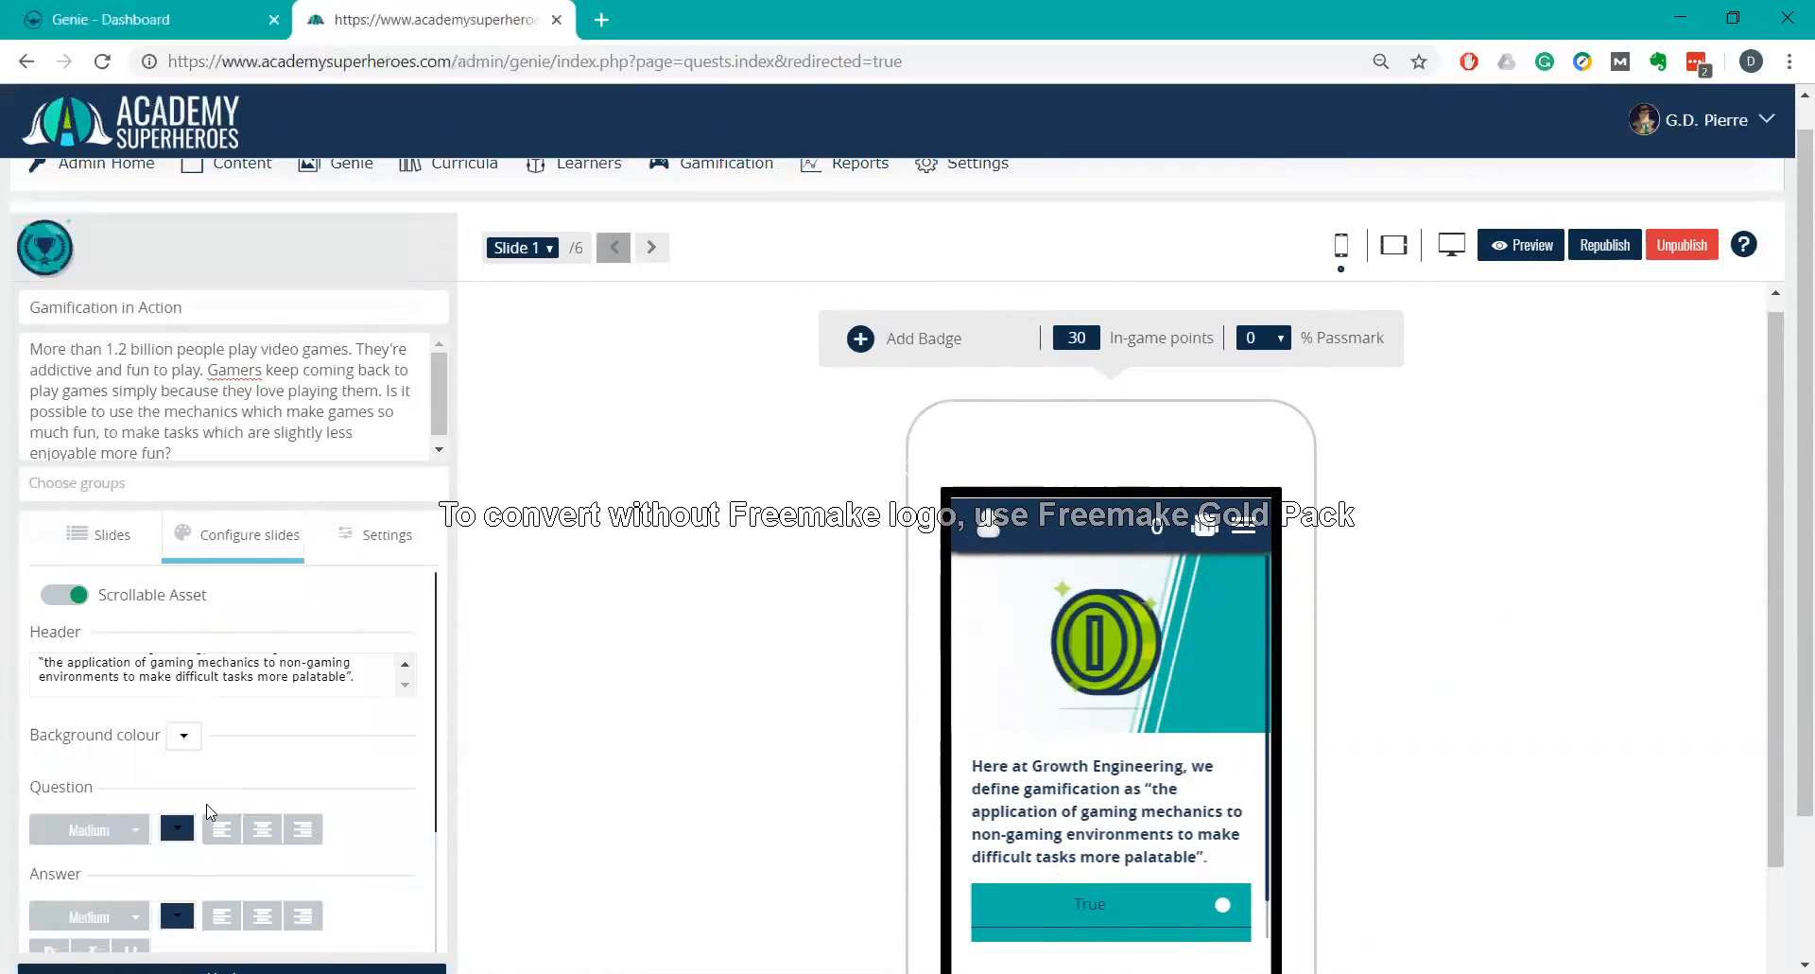
pyautogui.scroll(-3, 209, 812)
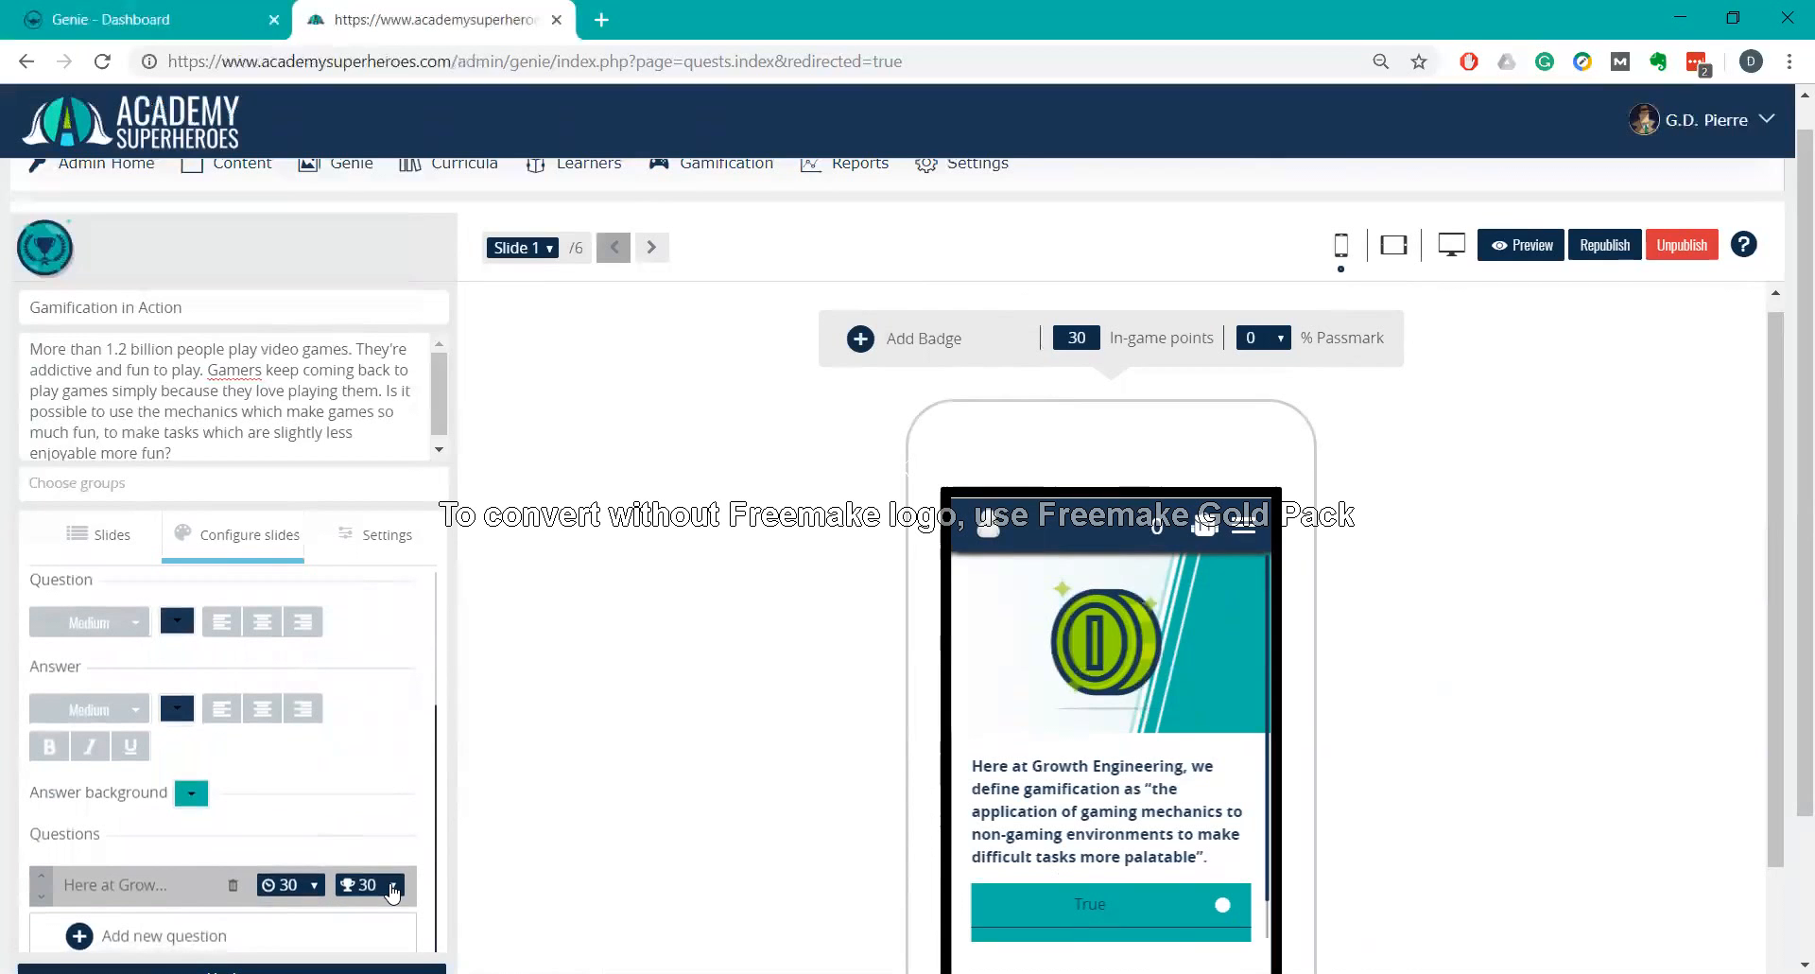
pyautogui.scroll(3, 390, 887)
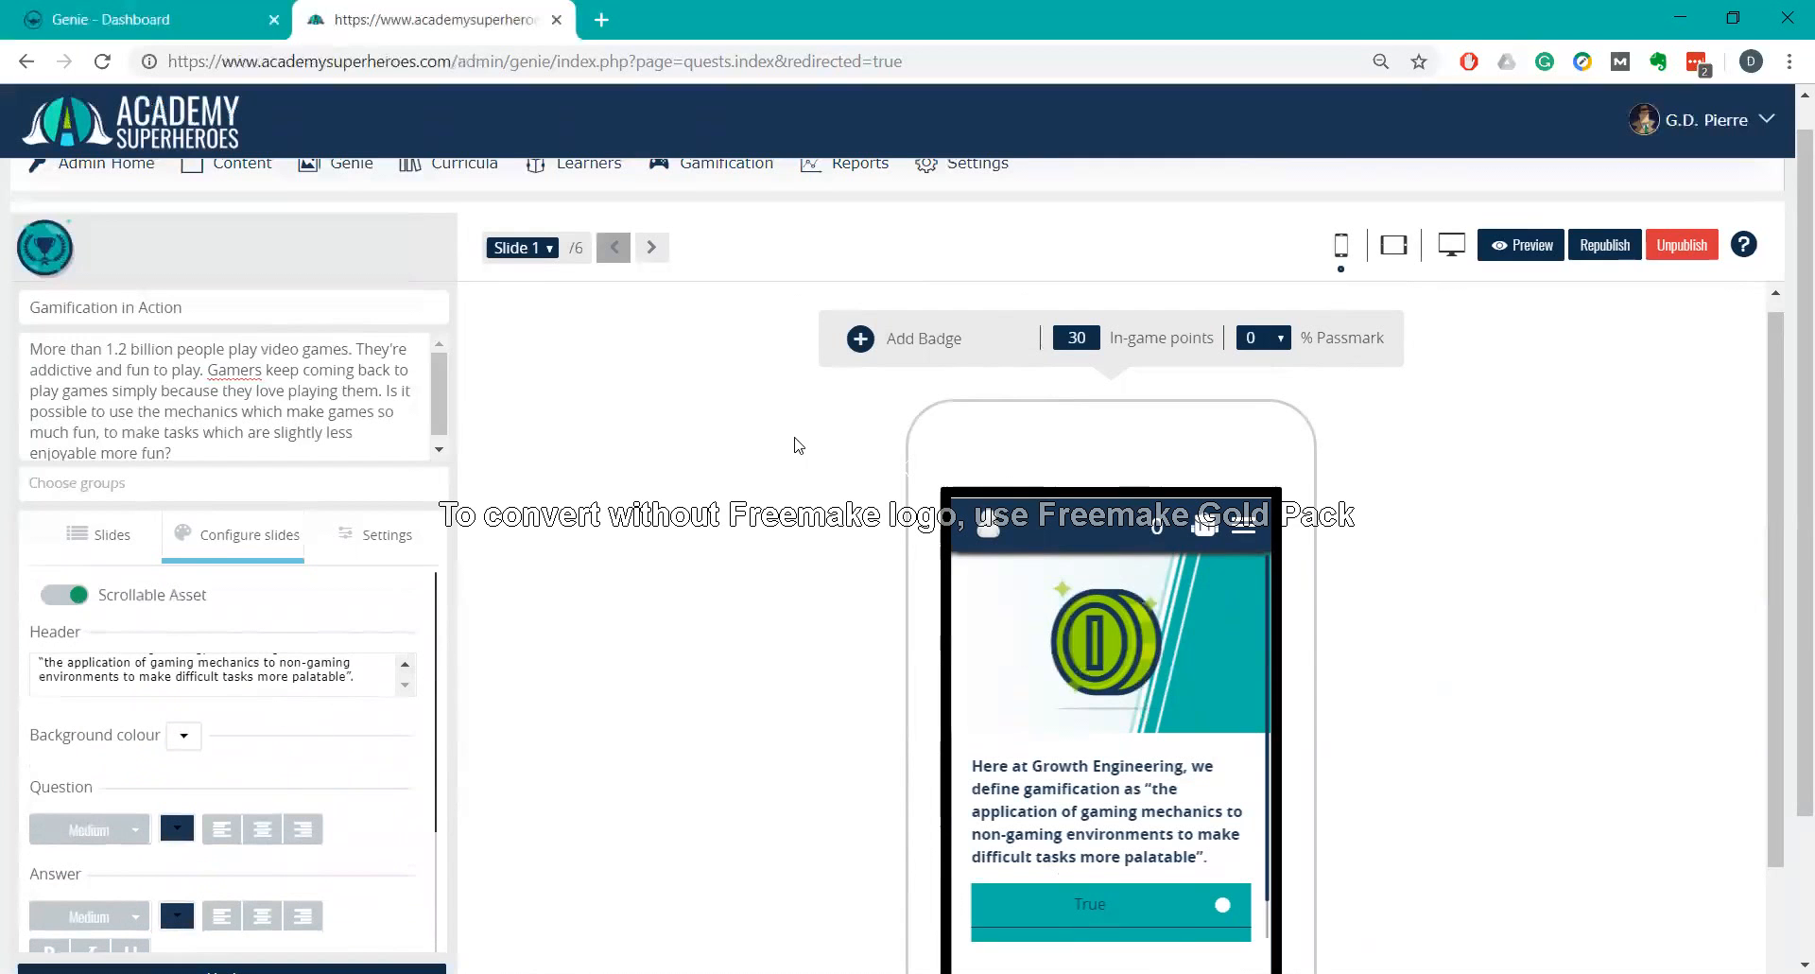
# Start a new badge titled "Gamification Sensation" with the description "You're a learning ledgend! You nailed it!".
pyautogui.click(925, 346)
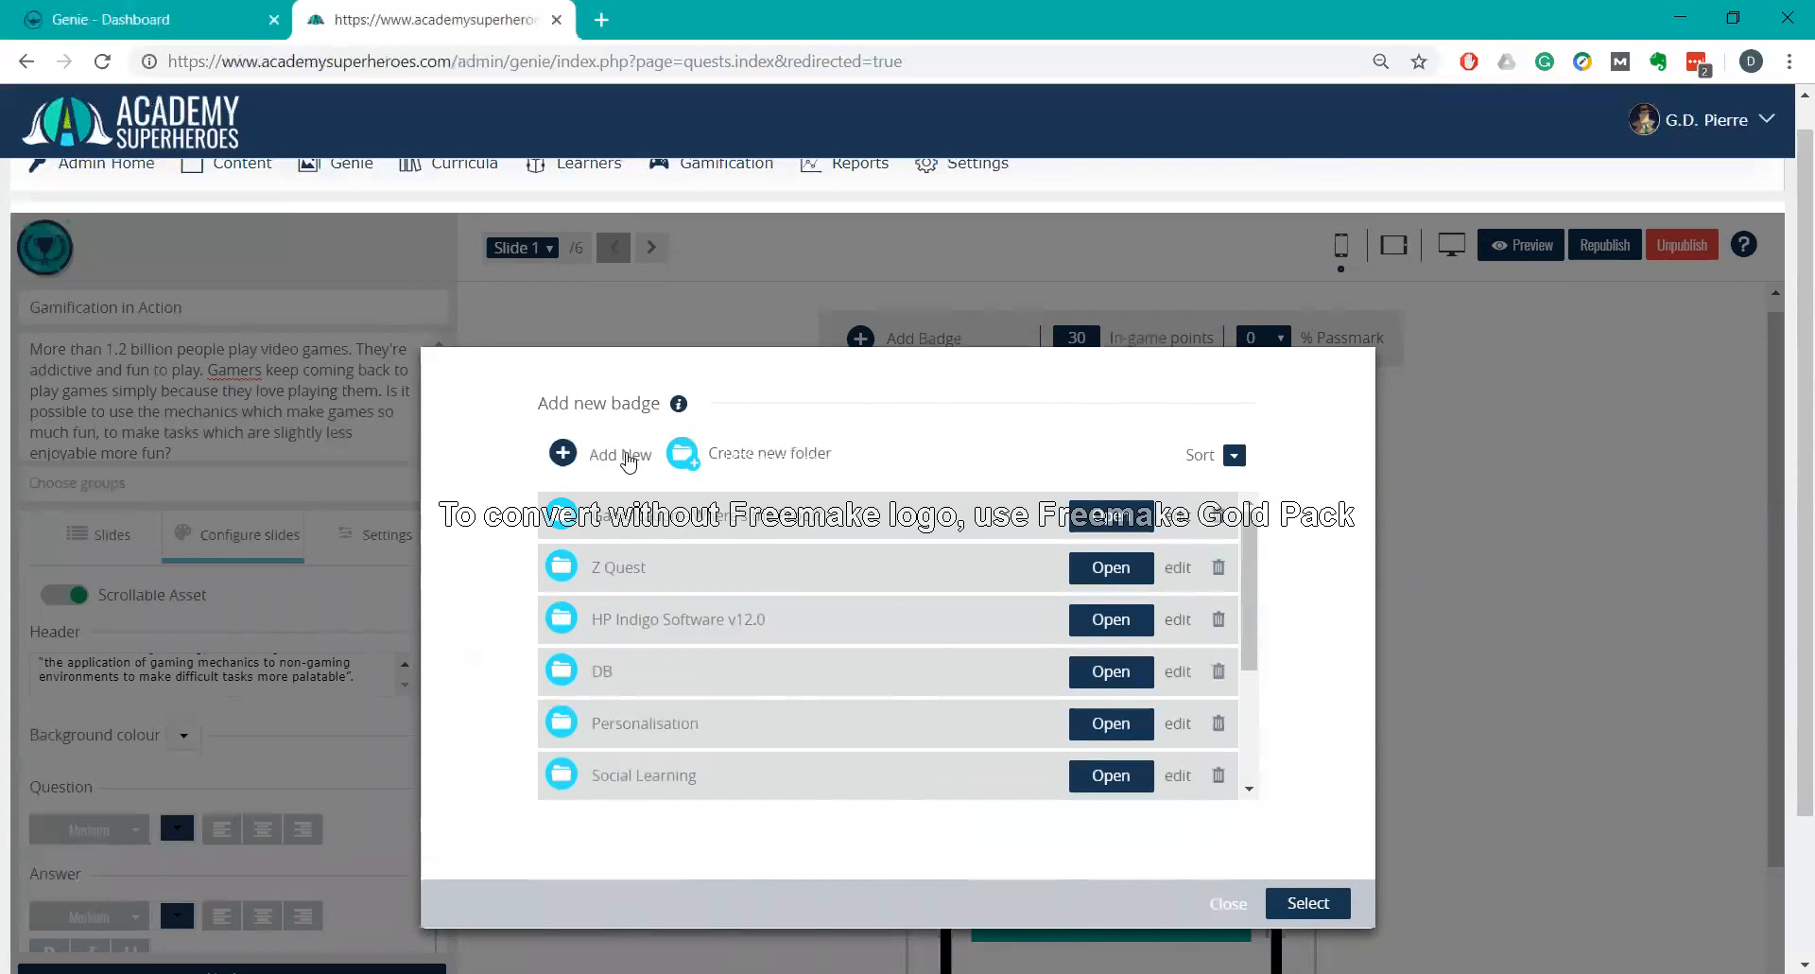
pyautogui.click(620, 455)
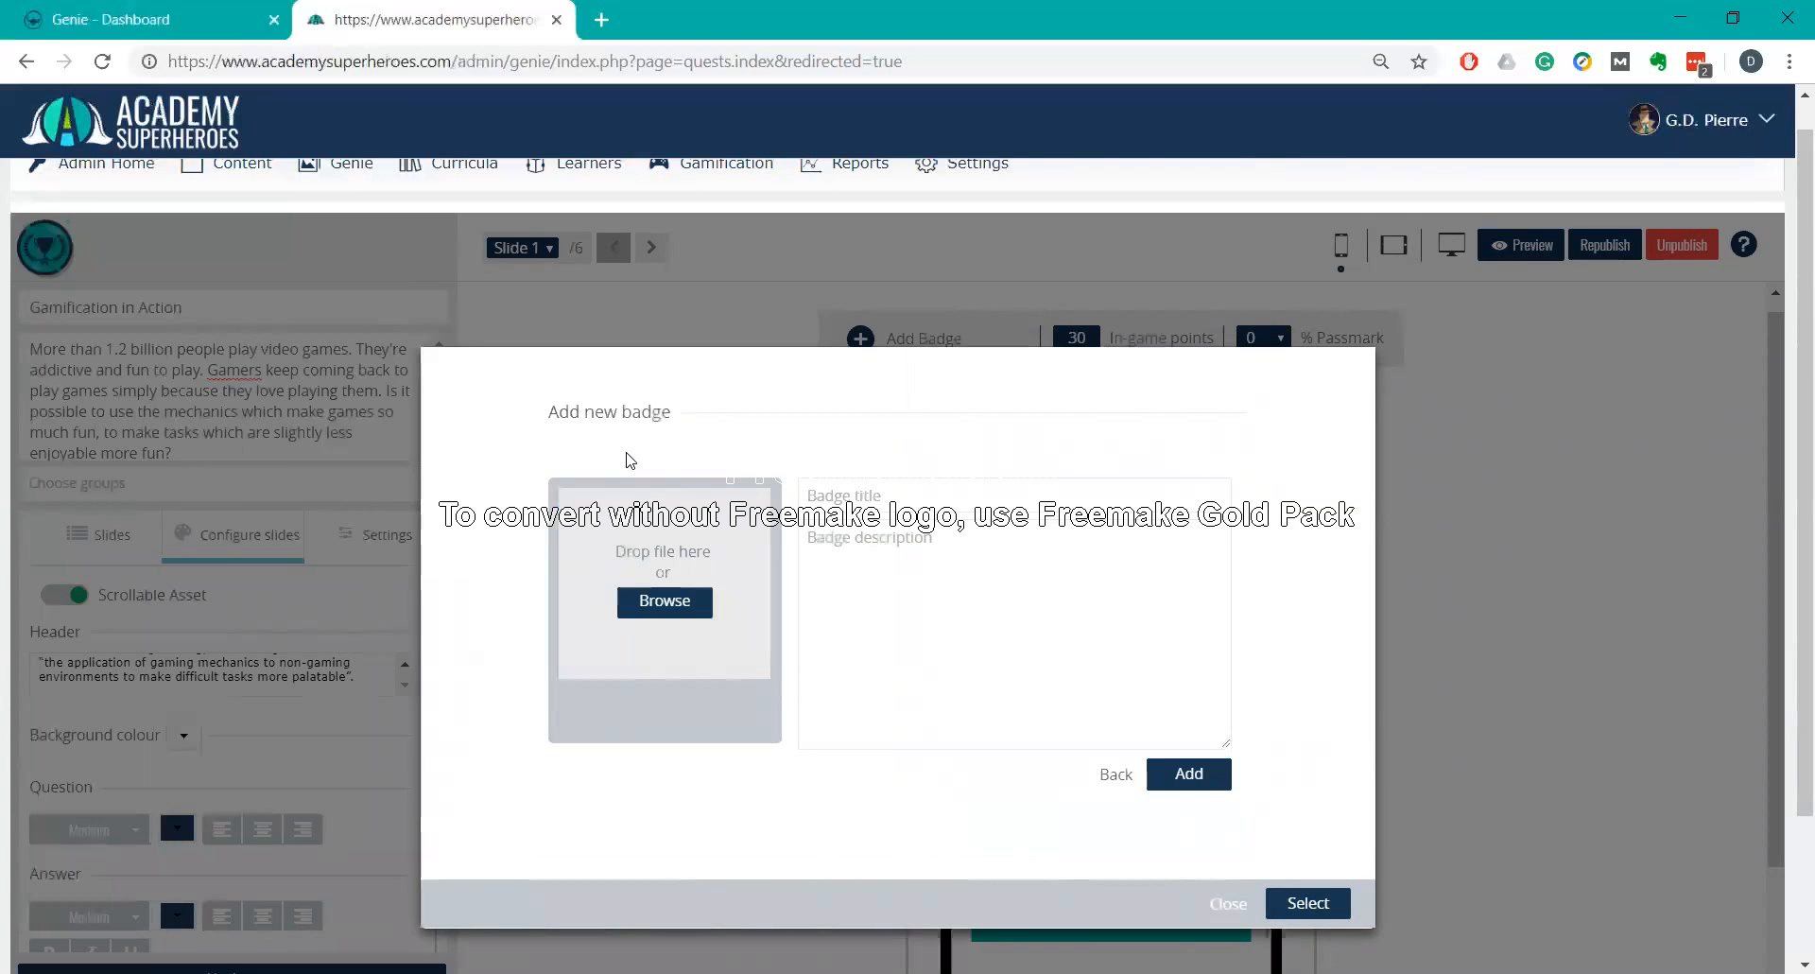
pyautogui.click(814, 498)
pyautogui.write('Gamification Sensation')
pyautogui.click(851, 566)
pyautogui.write("You're a learning ledgend! You nailed it!")
# Clear the new badge's description, leave the badge form without adding it and dismiss the badge library.
pyautogui.hotkey('ctrl', 'BackSpace')
pyautogui.hotkey('ctrl', 'BackSpace')
pyautogui.hotkey('ctrl', 'BackSpace')
pyautogui.hotkey('ctrl', 'BackSpace')
pyautogui.hotkey('ctrl', 'BackSpace')
pyautogui.hotkey('ctrl', 'BackSpace')
pyautogui.hotkey('ctrl', 'BackSpace')
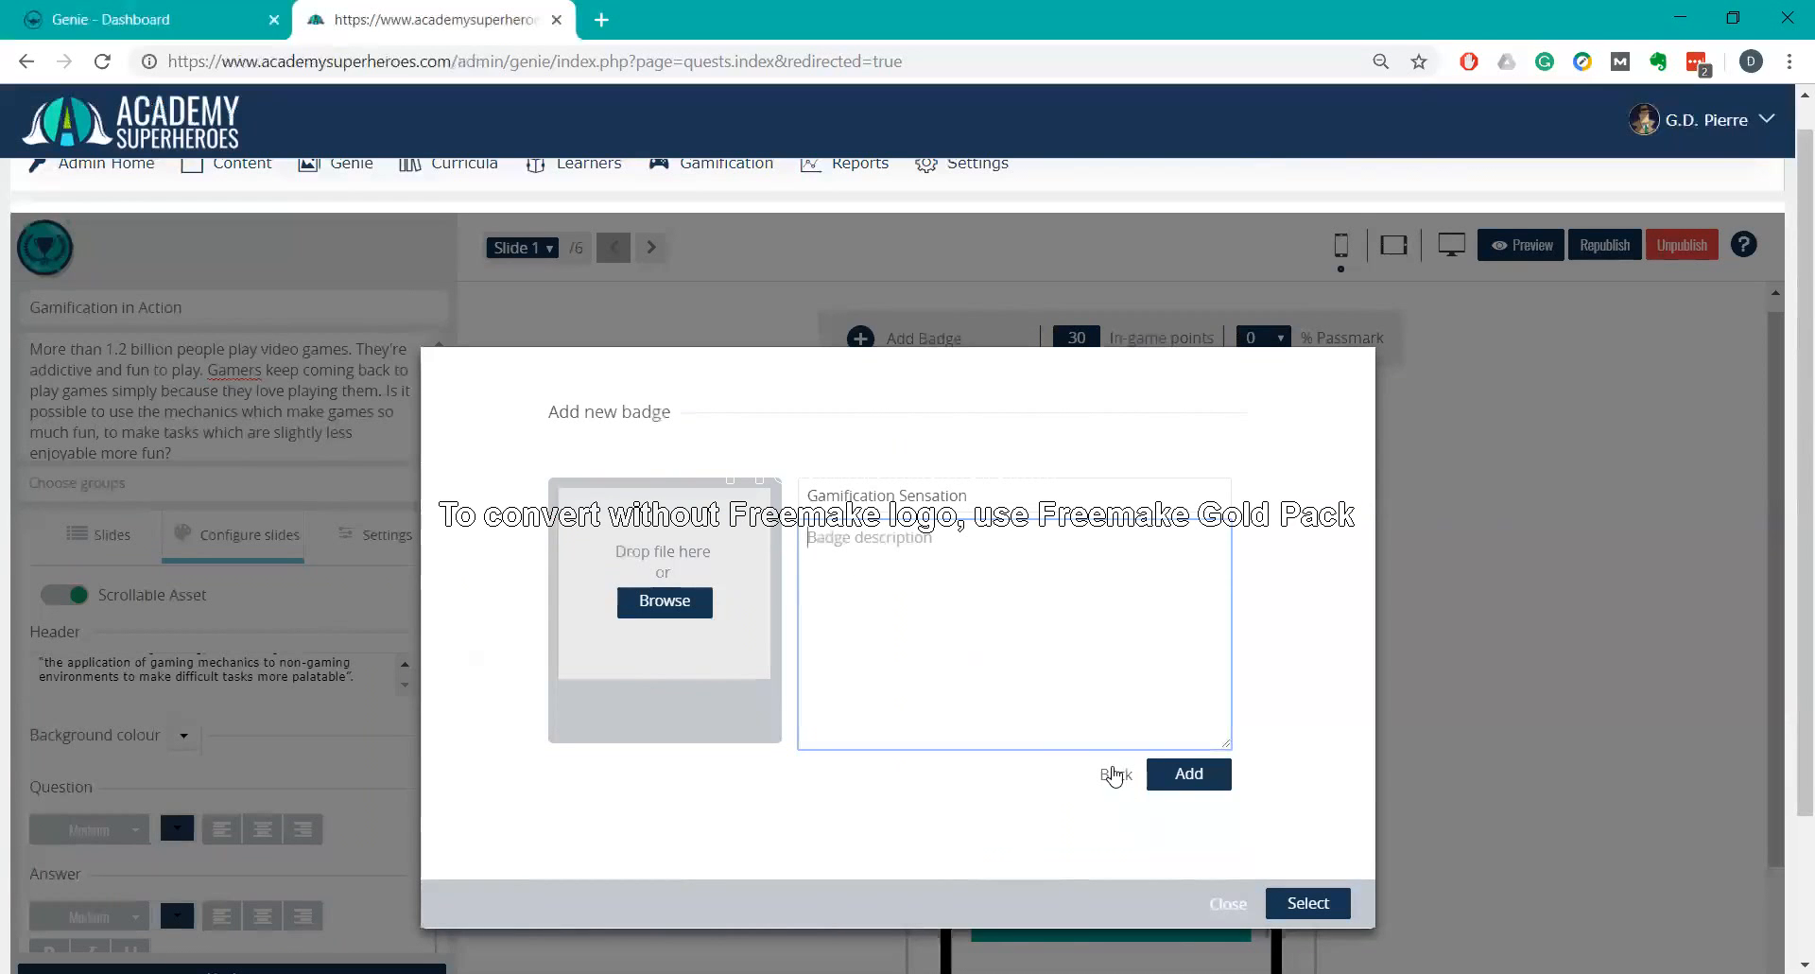
pyautogui.click(1114, 774)
pyautogui.click(1227, 904)
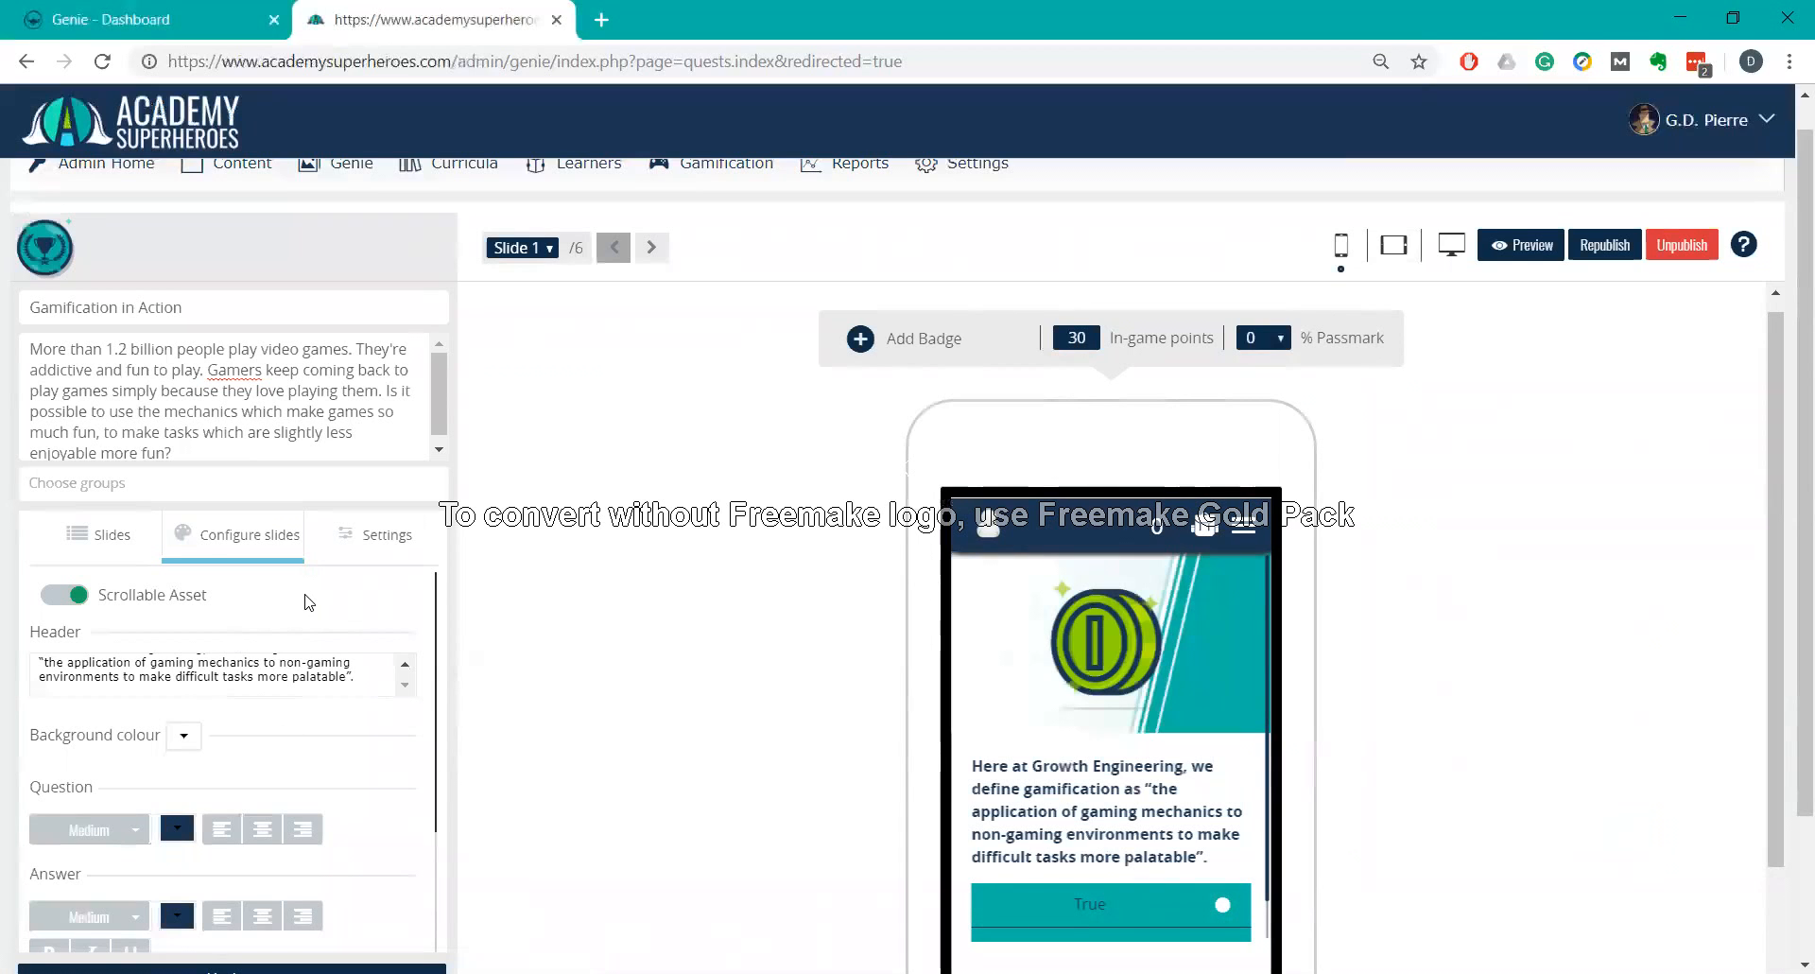
# In the quest settings, raise the experience points slightly and toggle the Wildcards option.
pyautogui.scroll(-3, 305, 602)
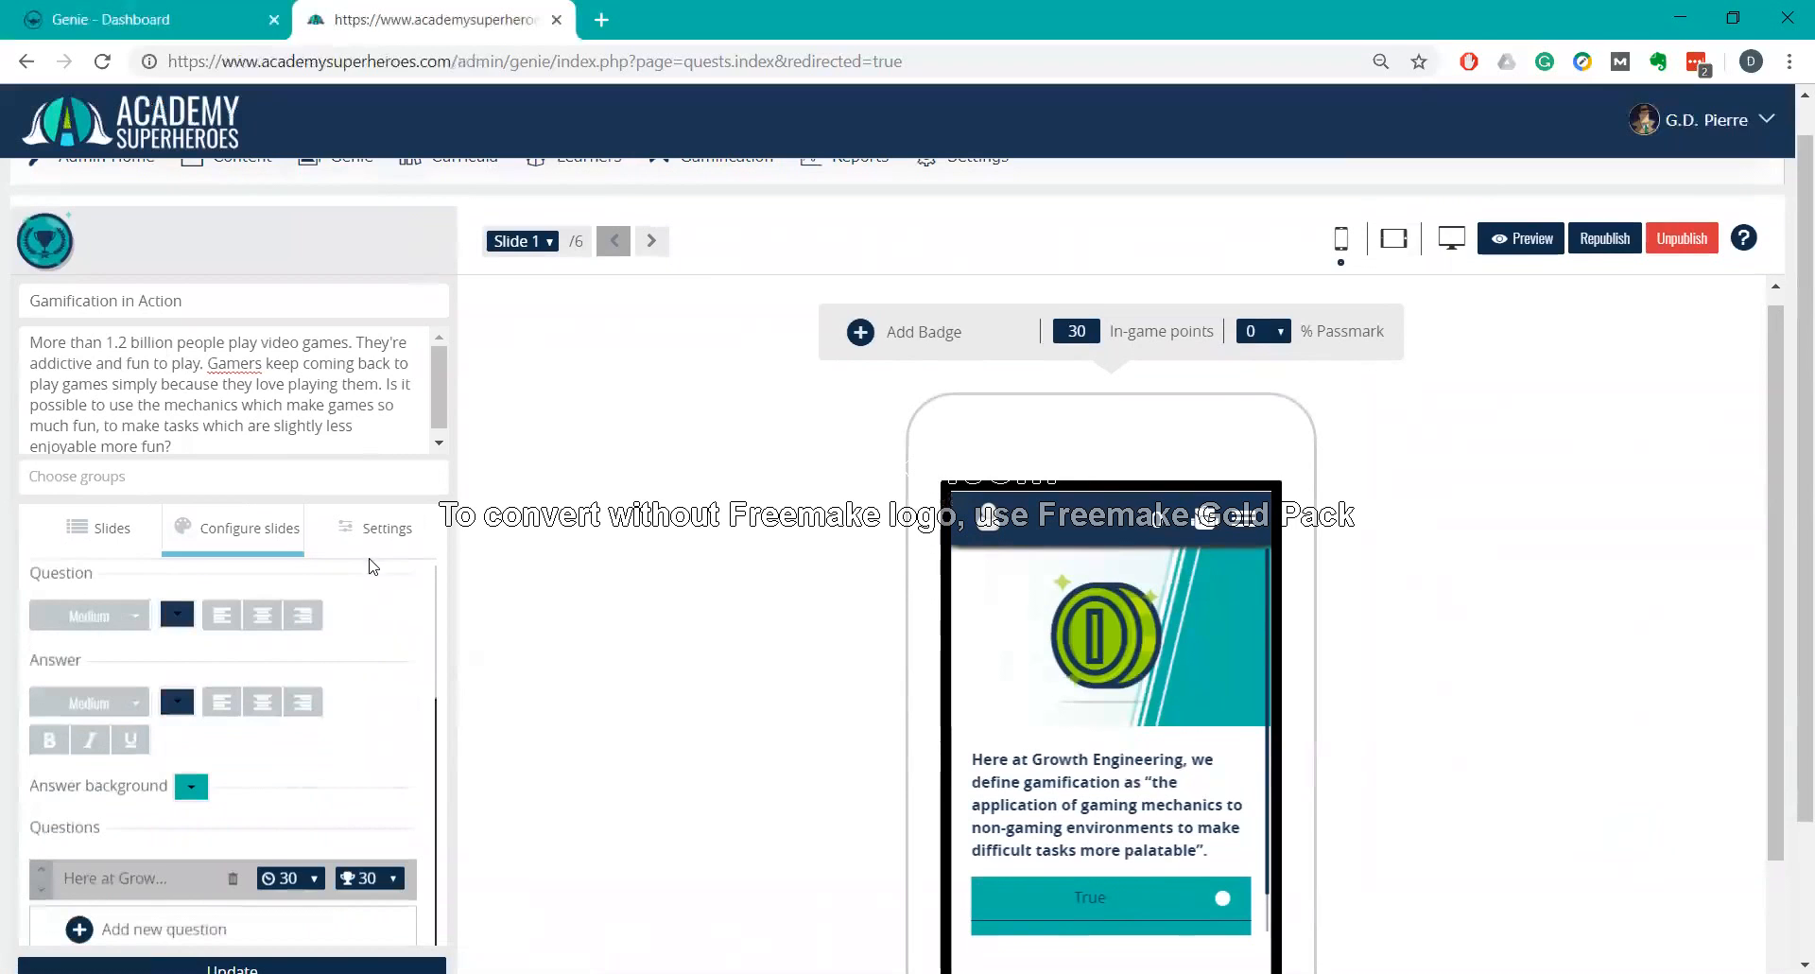
pyautogui.click(383, 535)
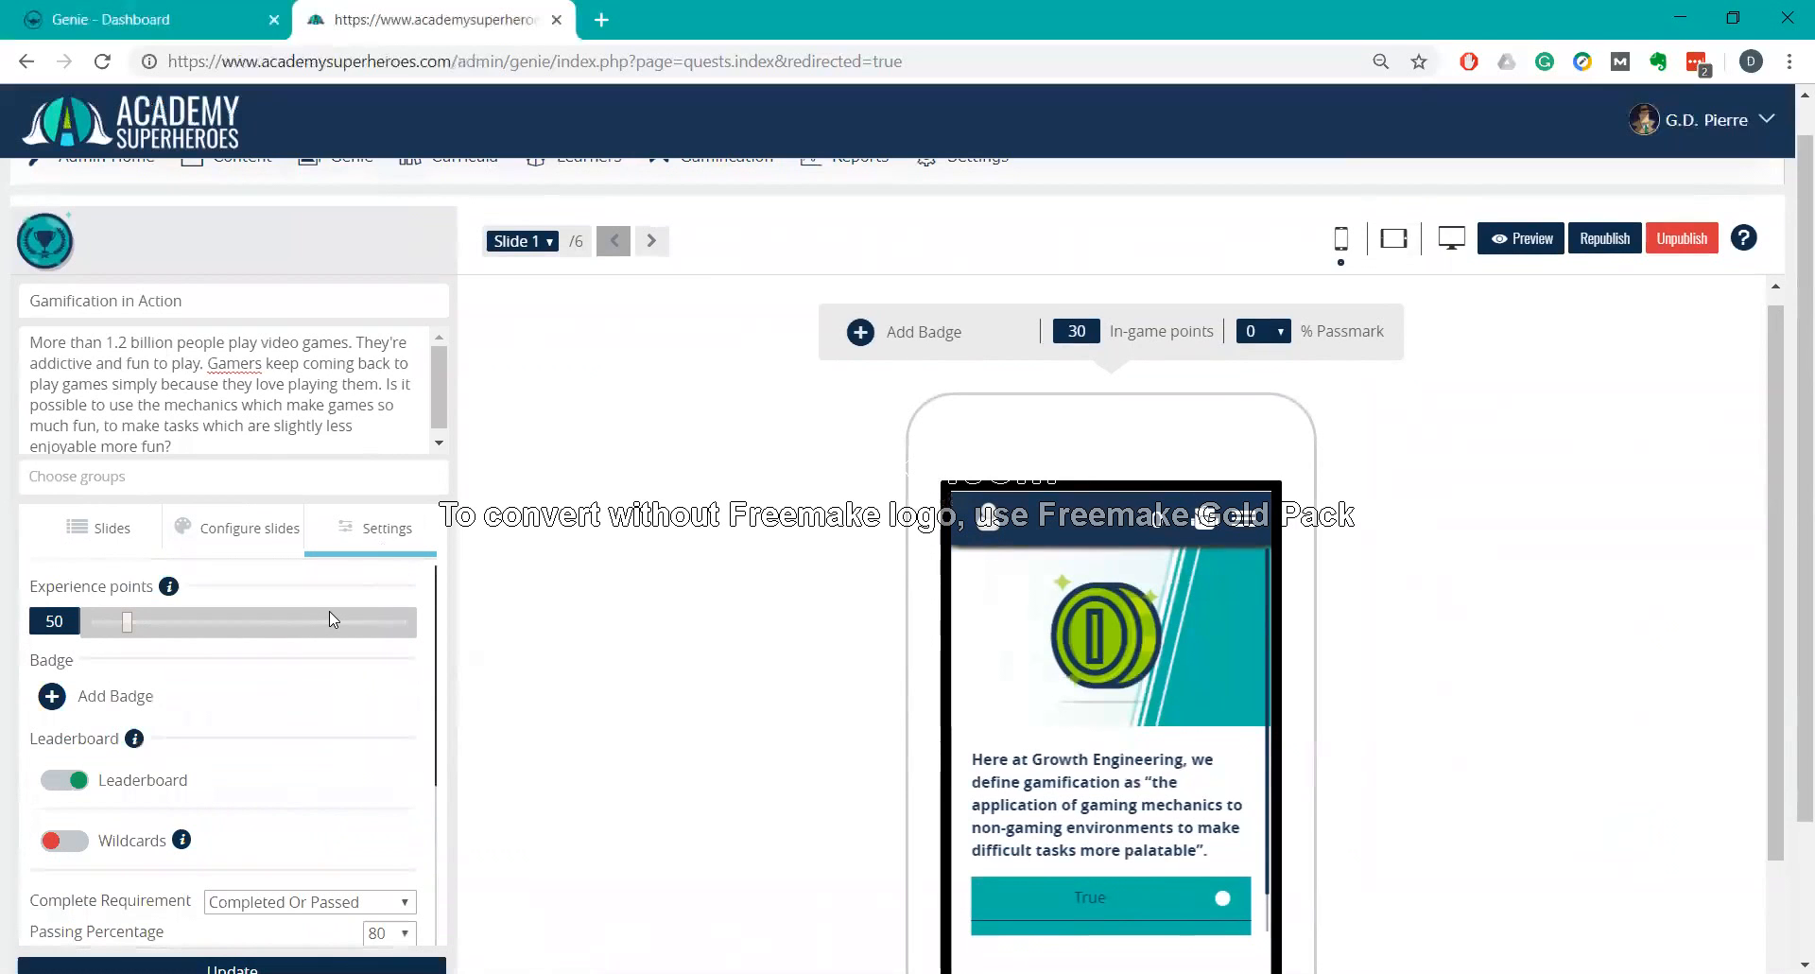
pyautogui.moveTo(127, 621); pyautogui.dragTo(158, 624)
pyautogui.scroll(-3, 118, 707)
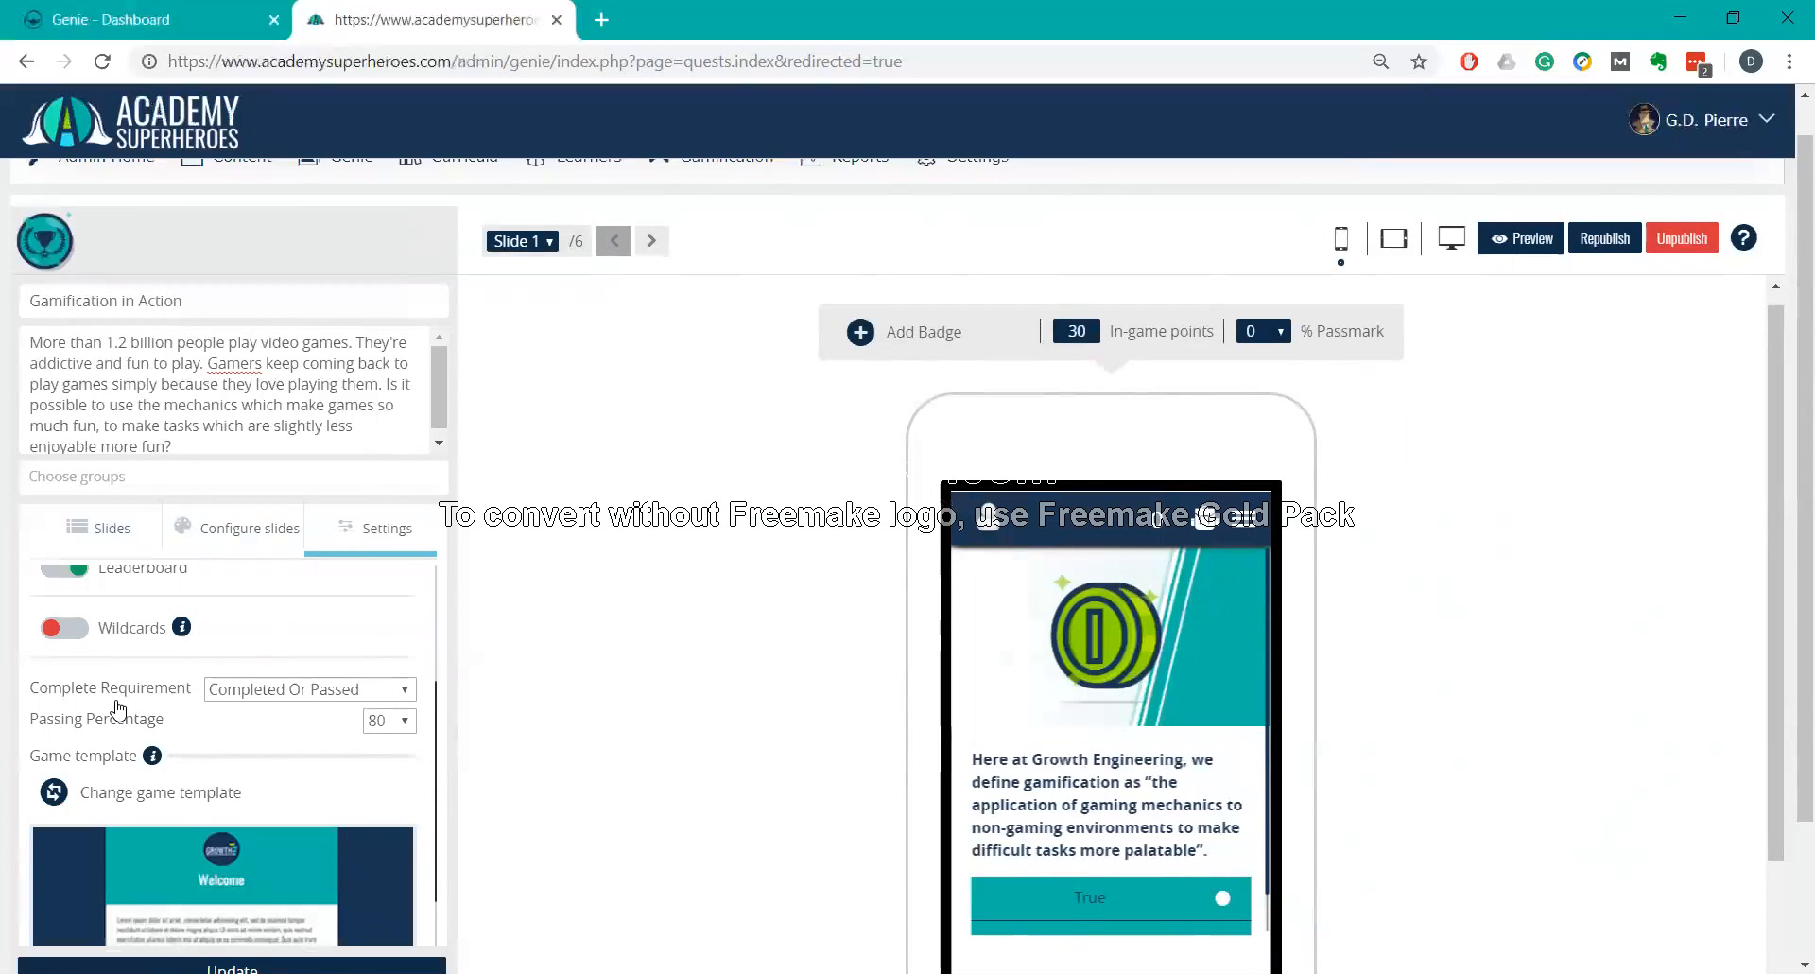
pyautogui.click(61, 629)
pyautogui.scroll(-2, 60, 631)
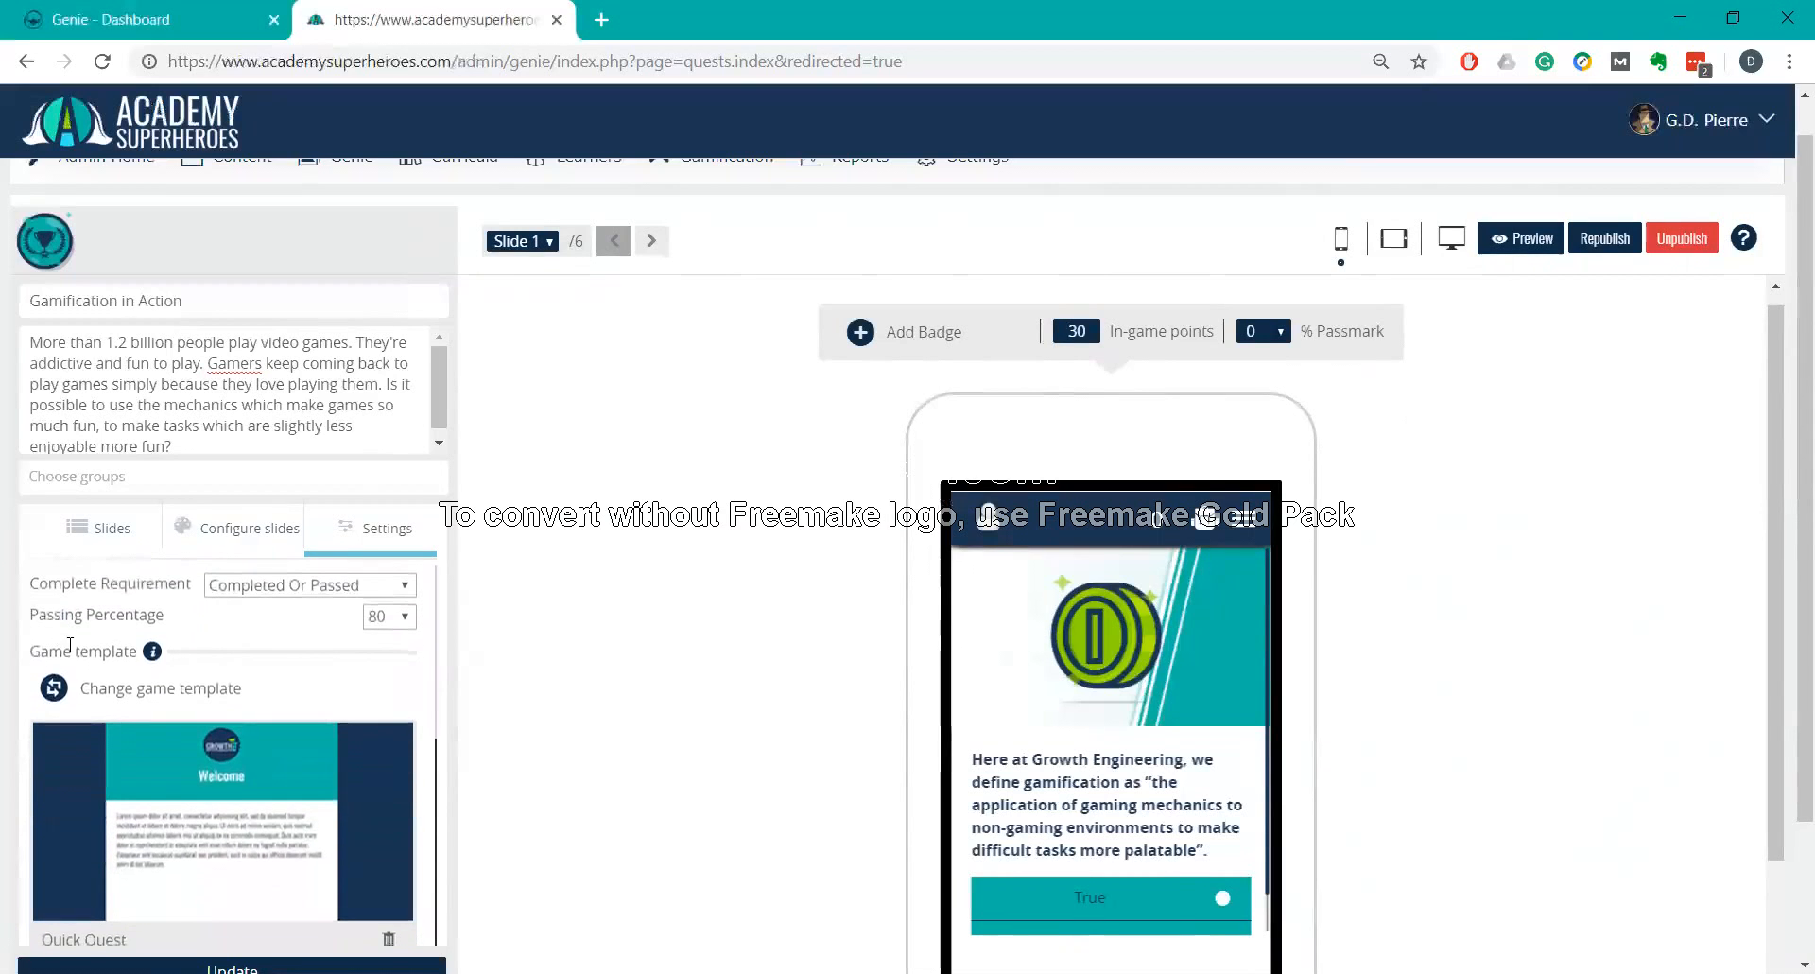
# Browse the available game templates, change the quest's game template to Bubble Blaster and update the quest.
pyautogui.click(94, 694)
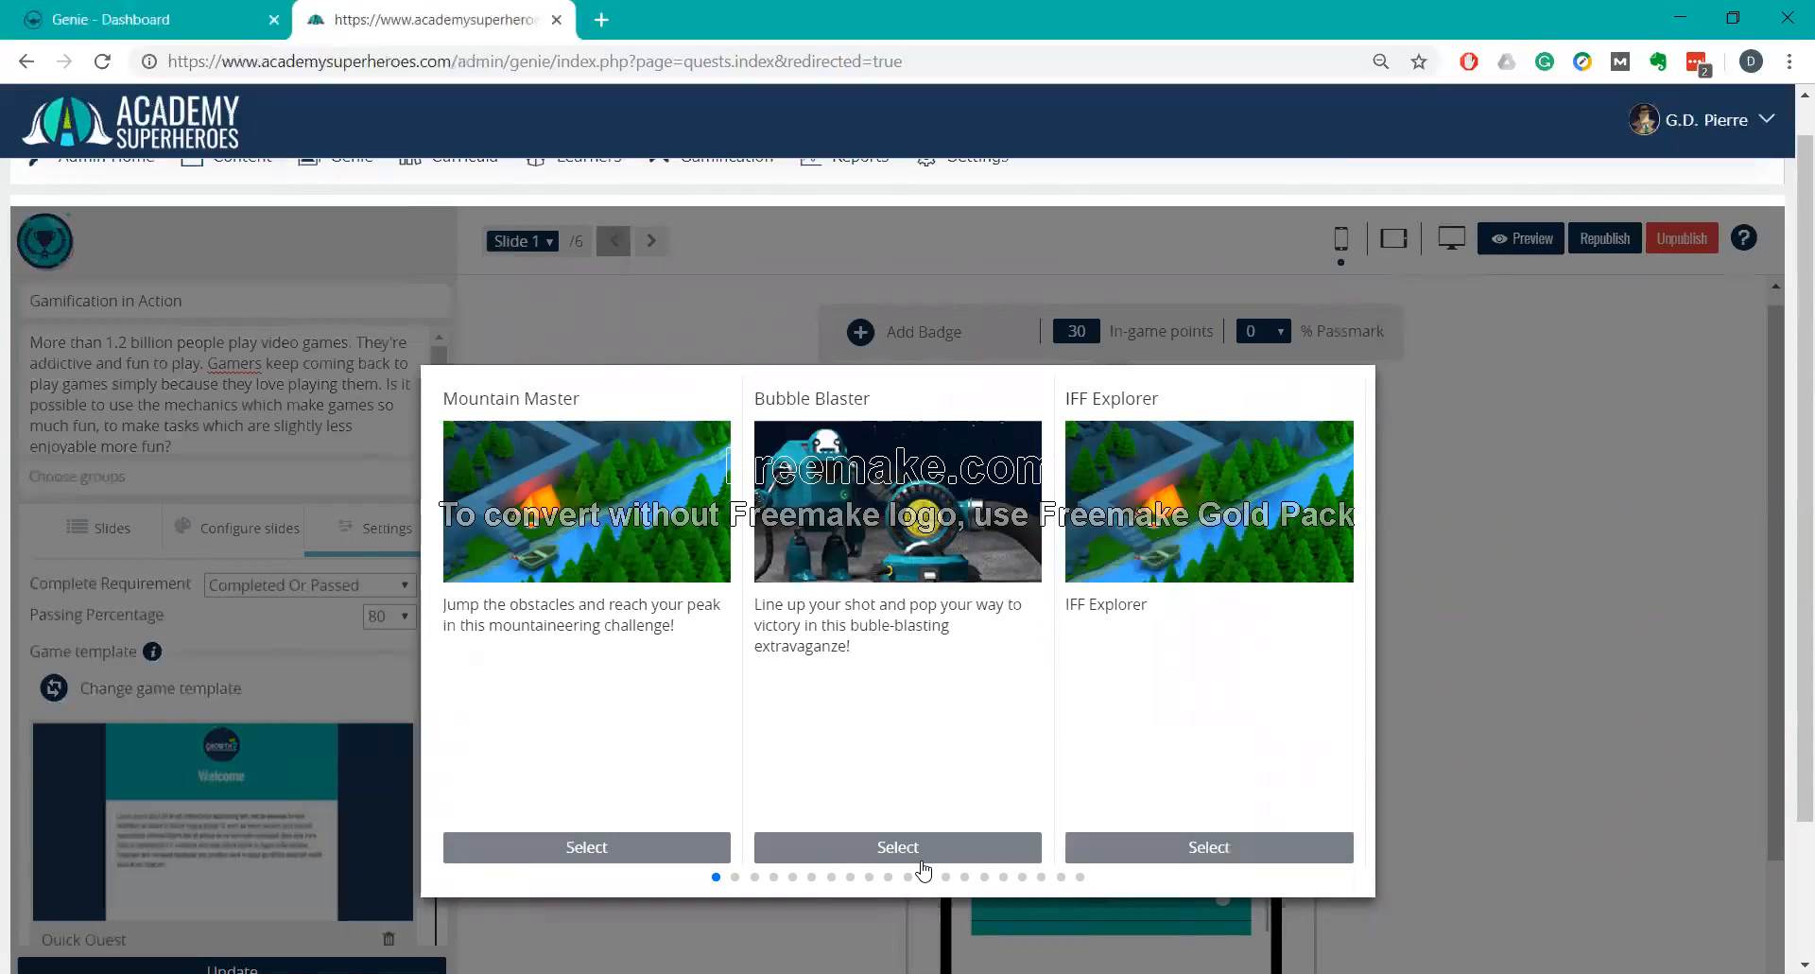
pyautogui.click(793, 878)
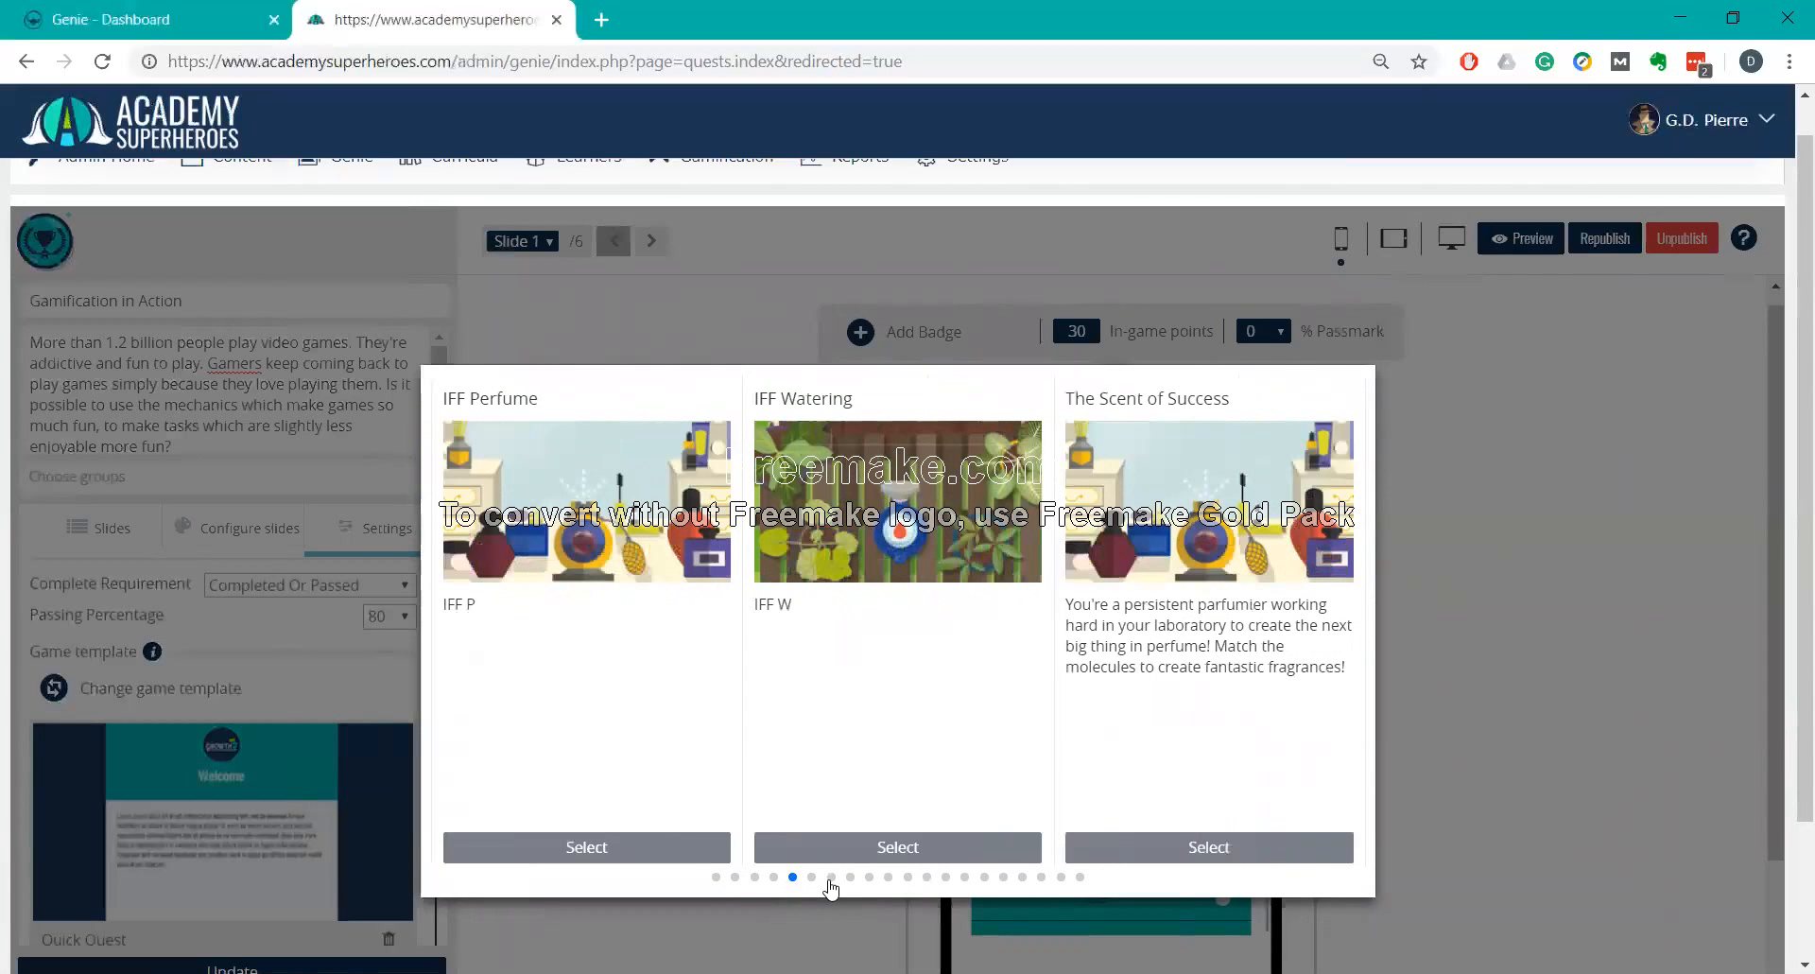
pyautogui.click(831, 878)
pyautogui.click(869, 879)
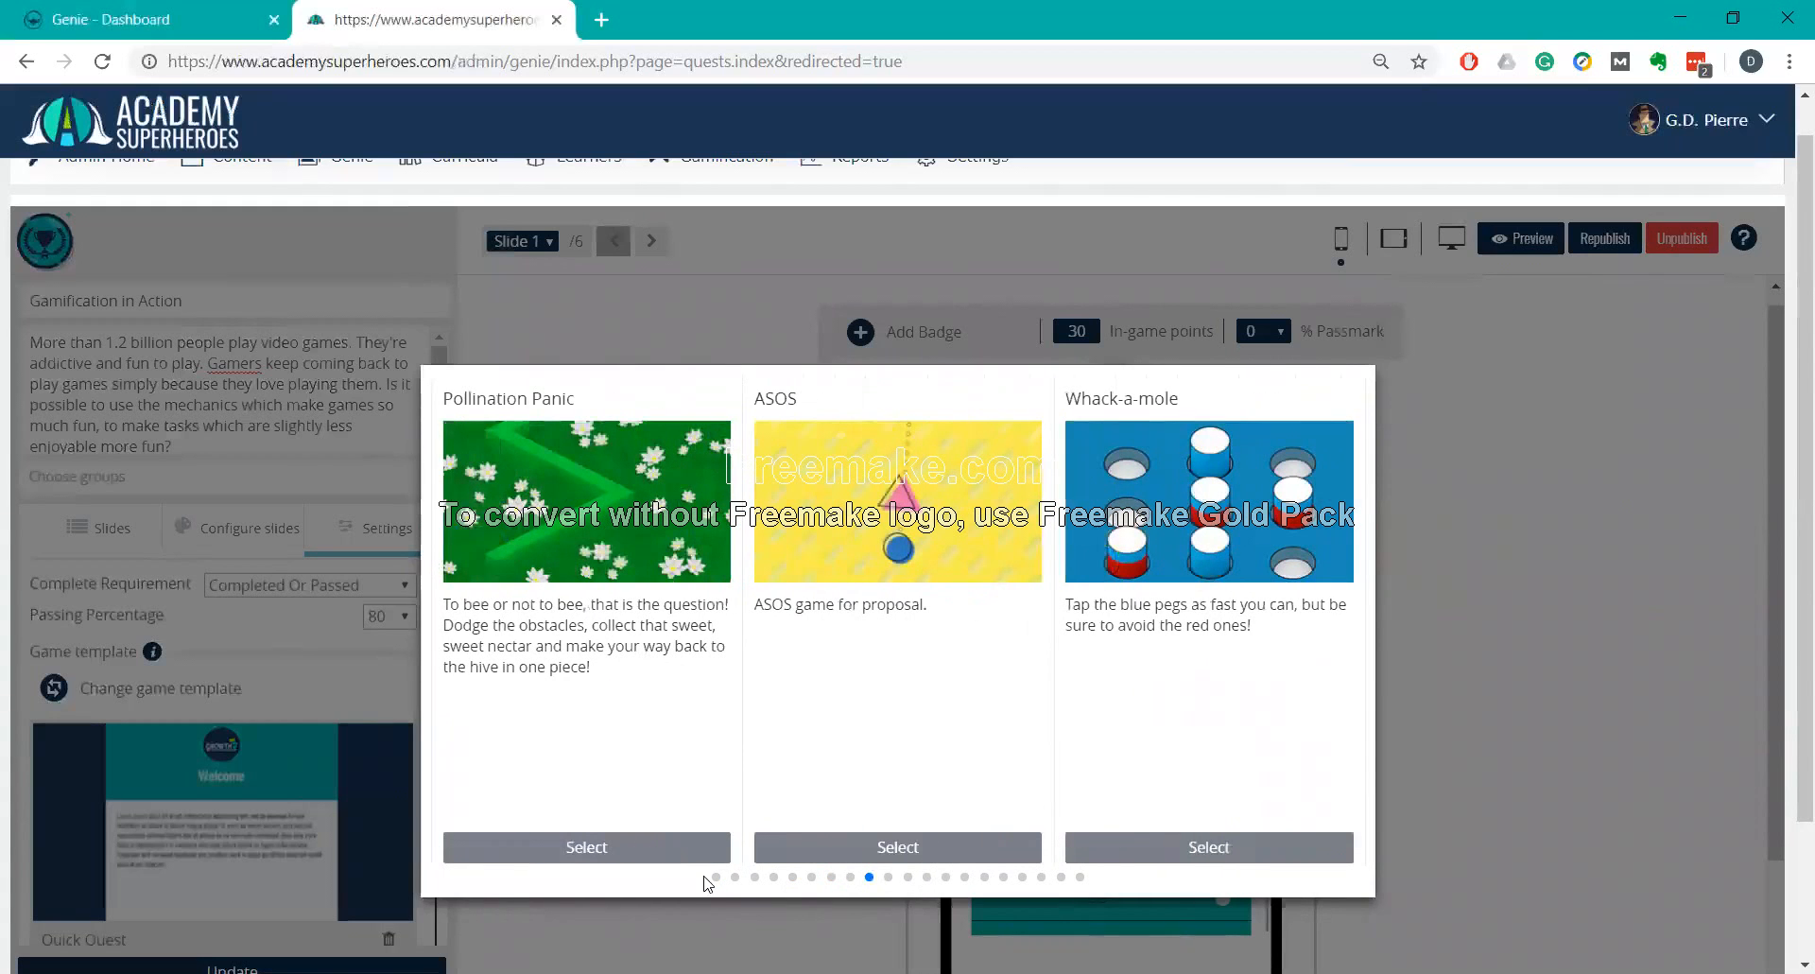
pyautogui.click(737, 879)
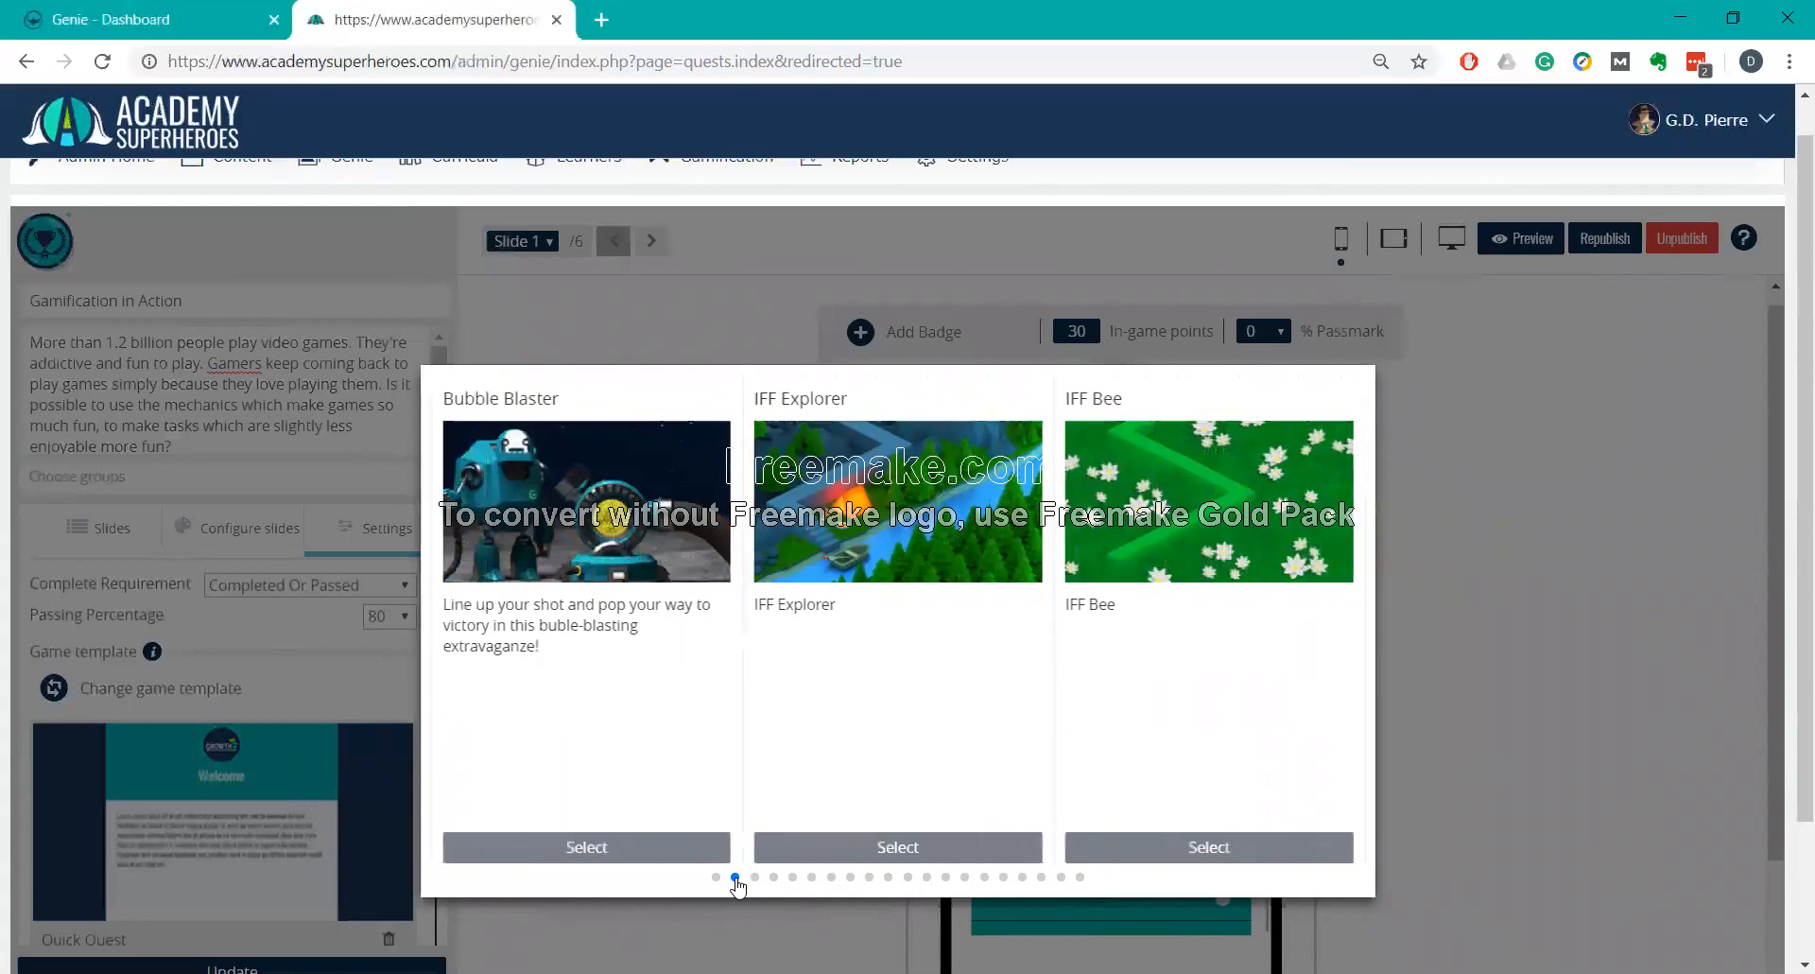
pyautogui.click(606, 848)
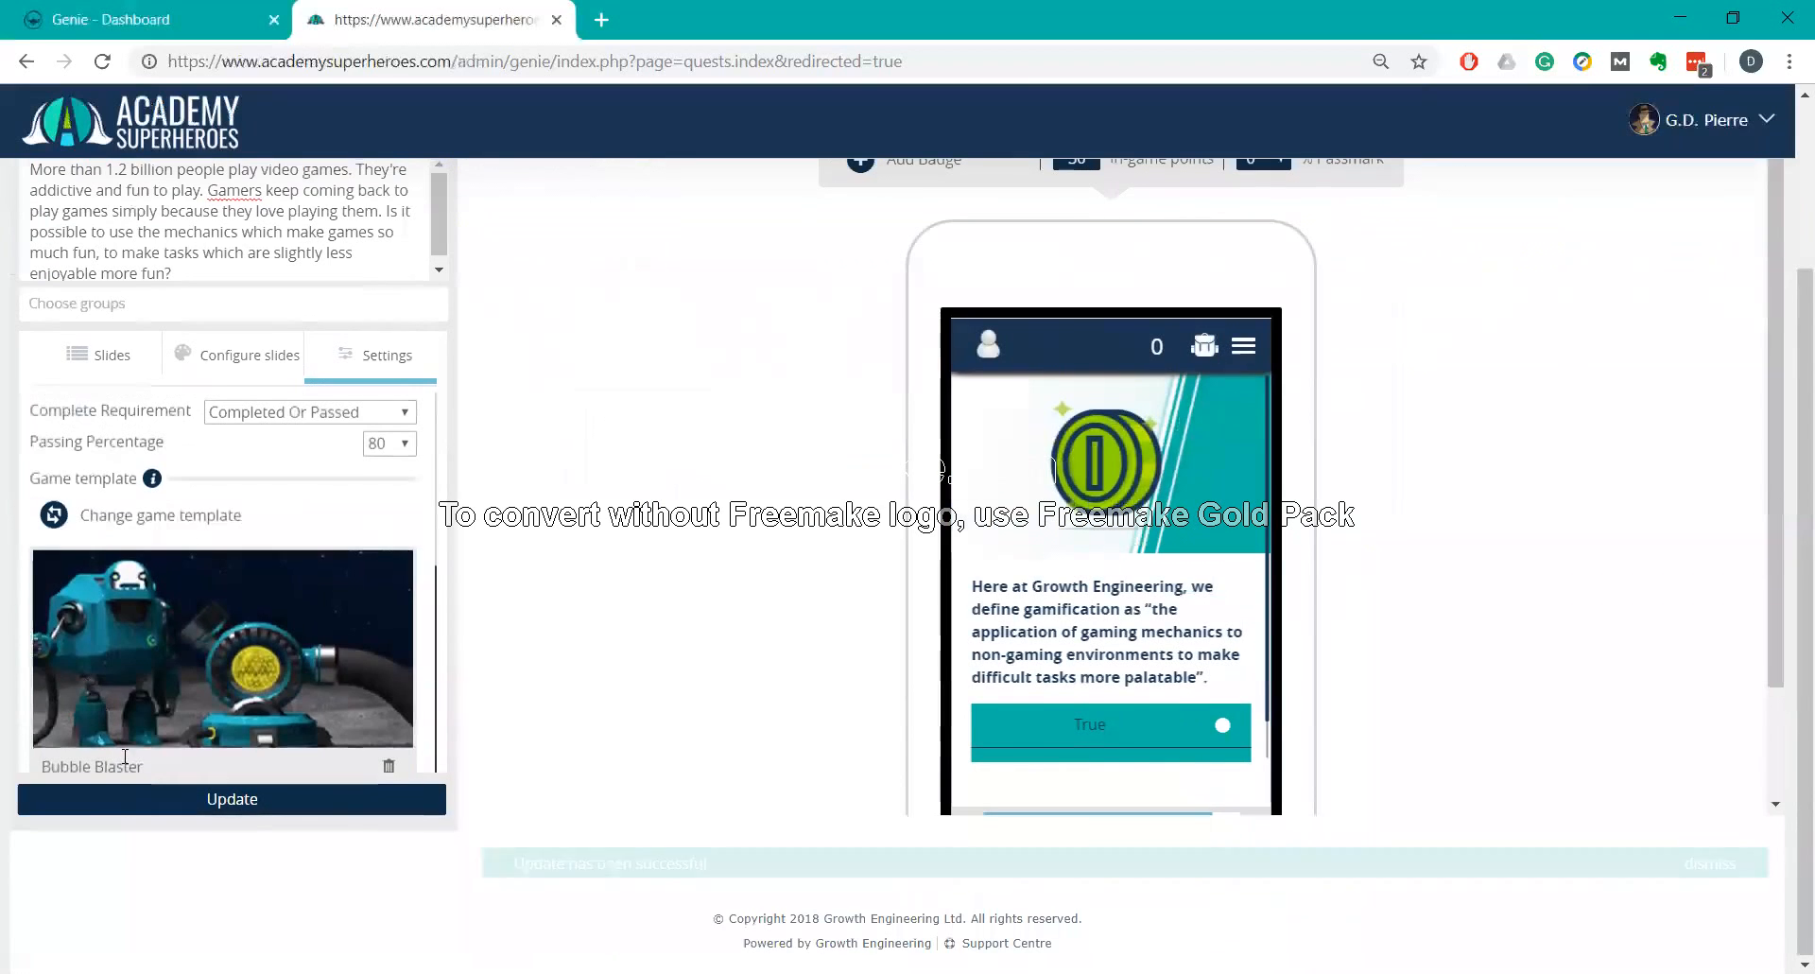
pyautogui.click(117, 815)
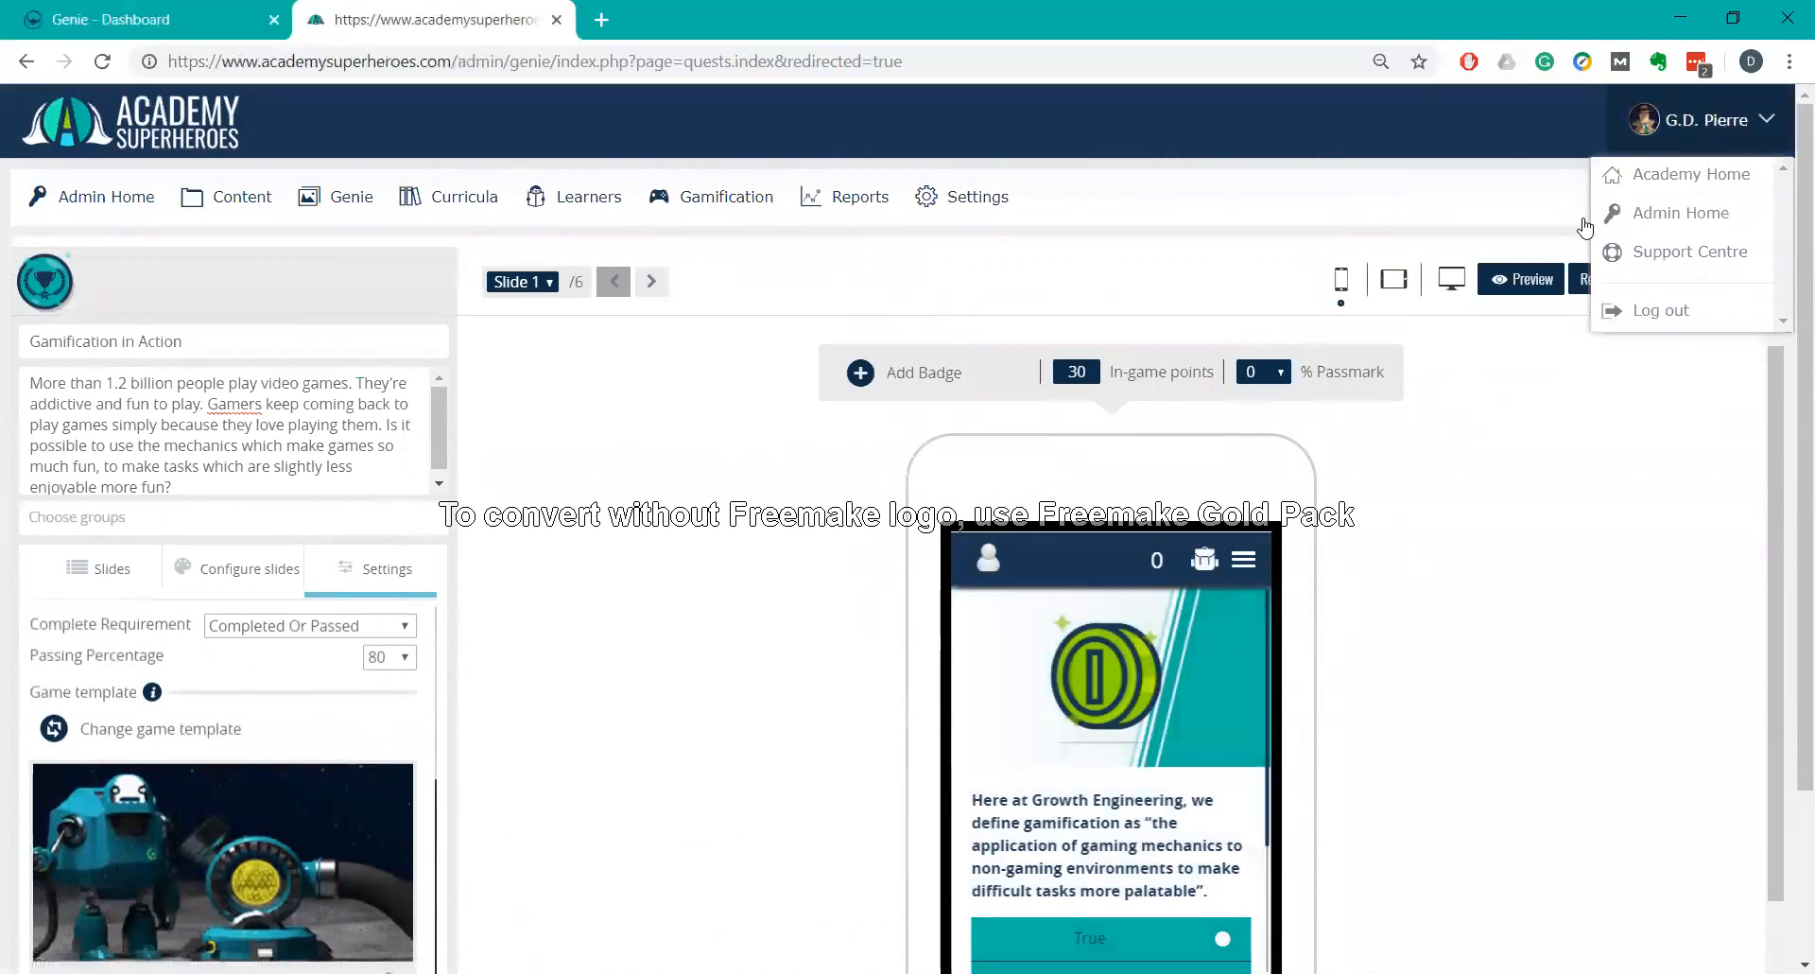
# Preview the quest, skip the Bubble Blaster instructions and fire two bubbles at the cluster.
pyautogui.click(1520, 277)
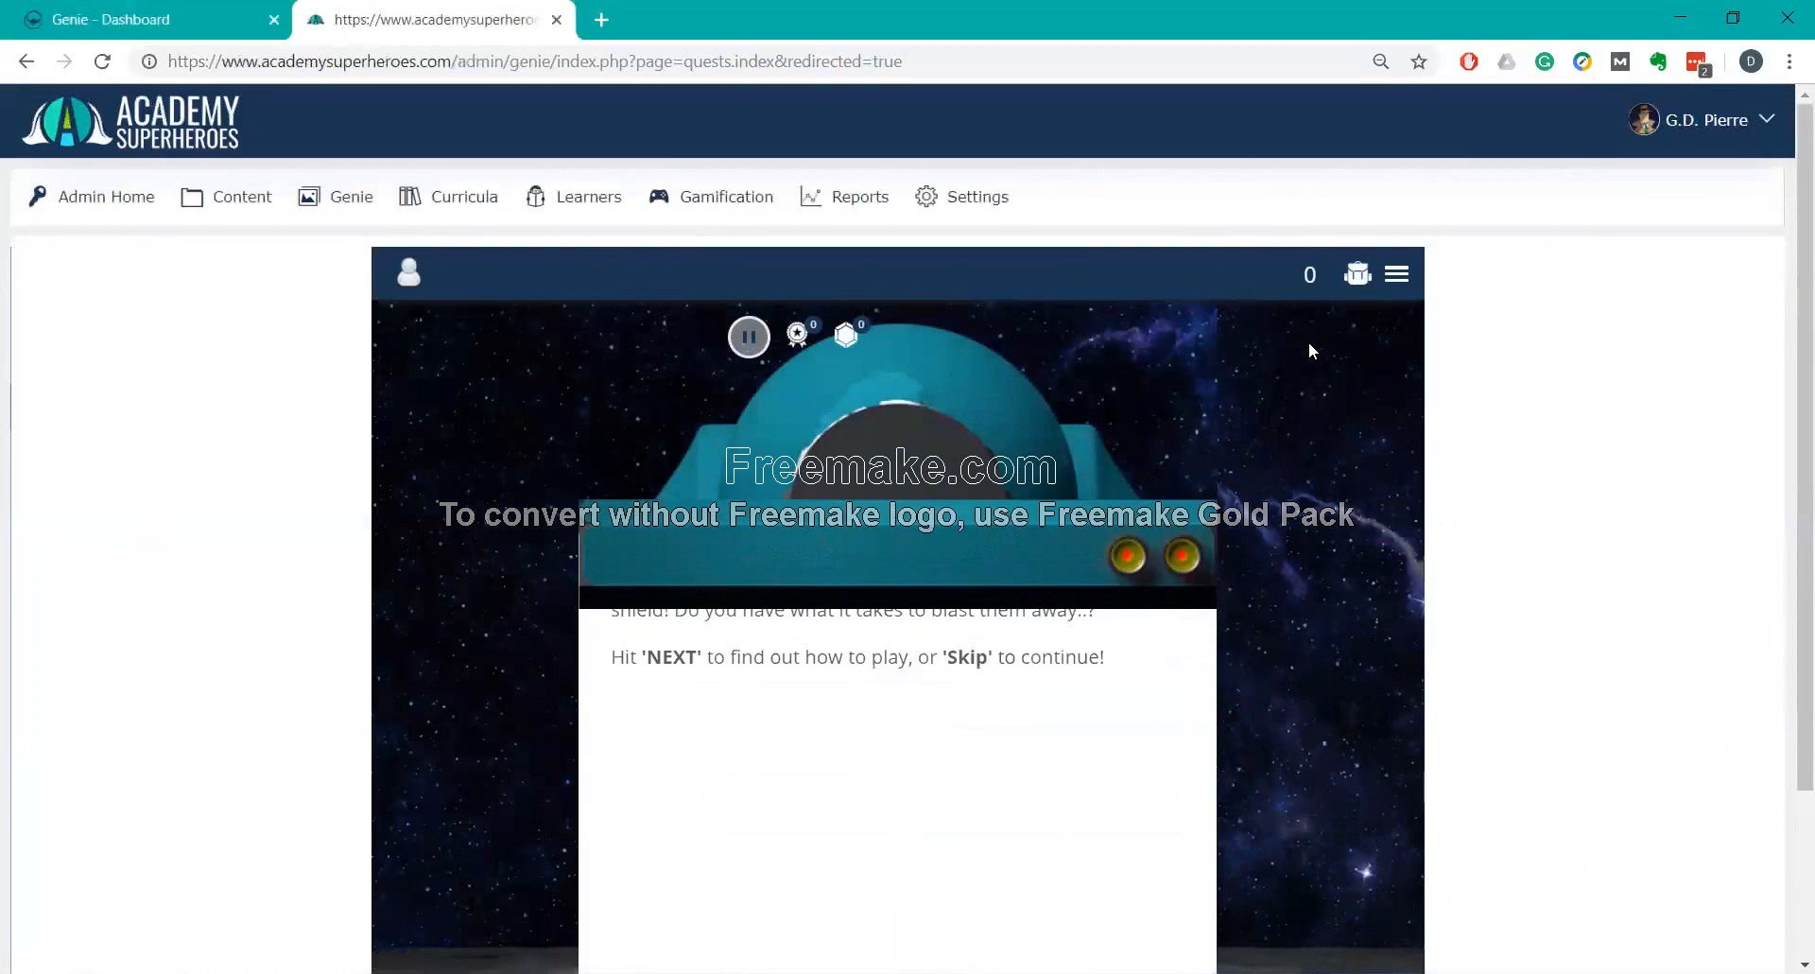
pyautogui.scroll(-2, 1446, 519)
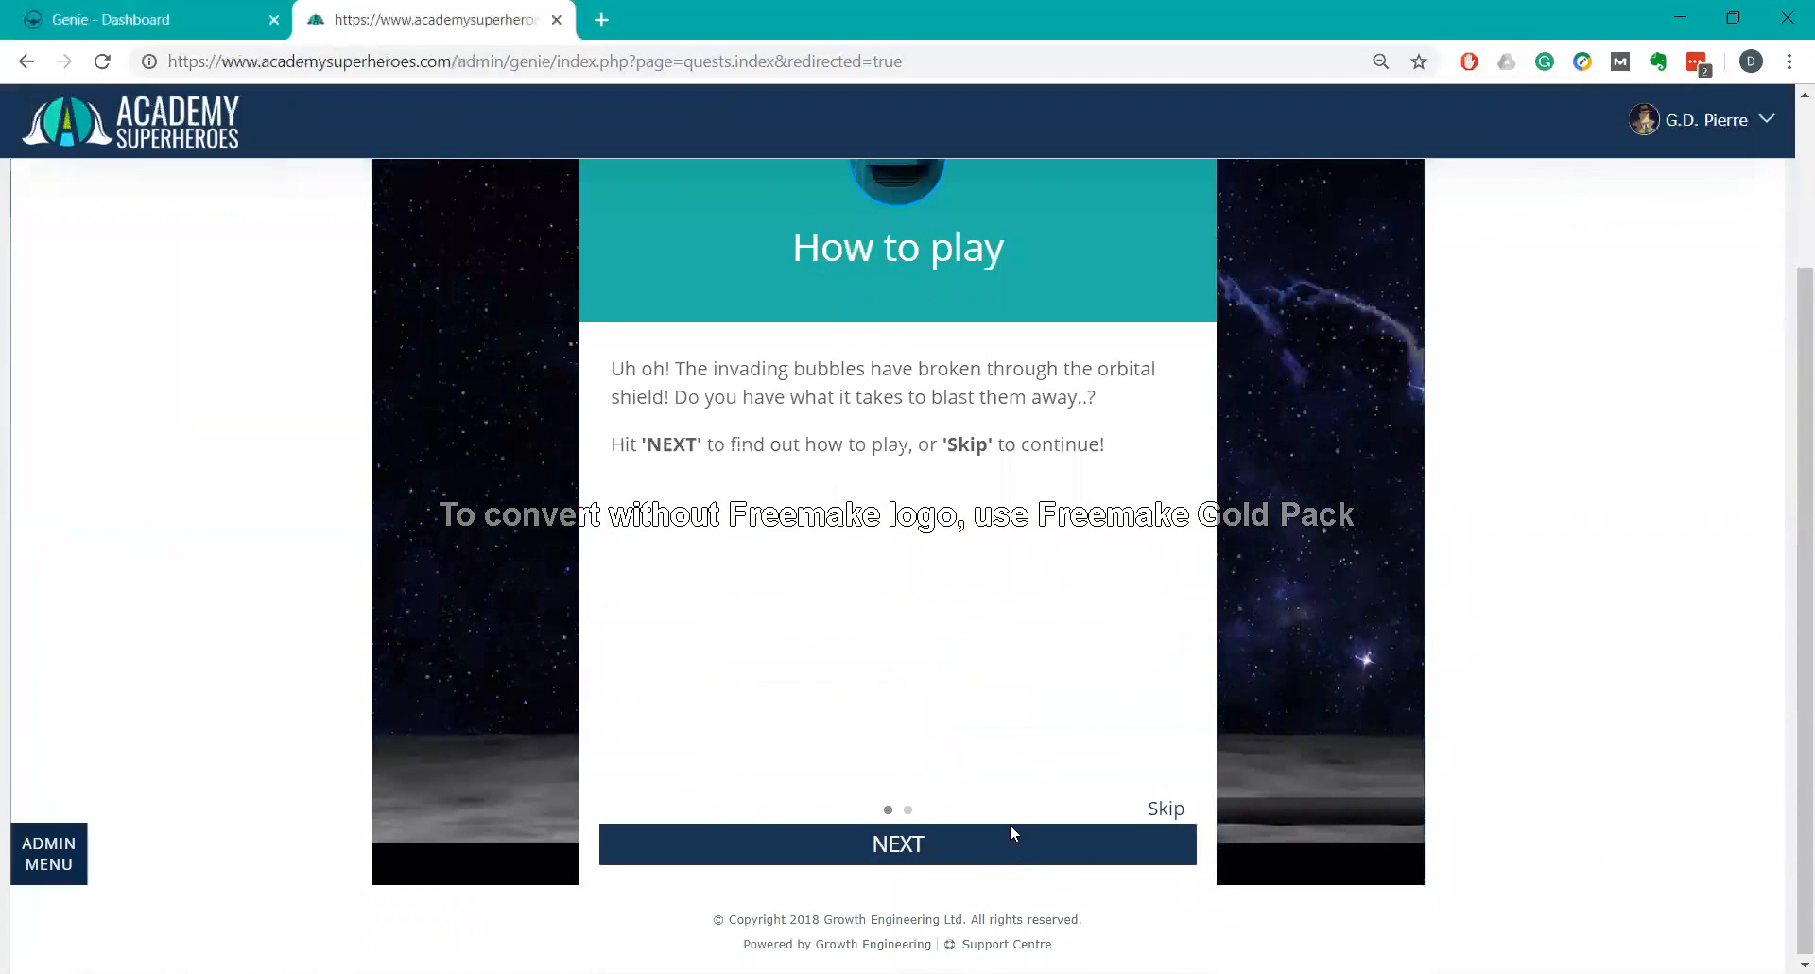
pyautogui.click(1164, 808)
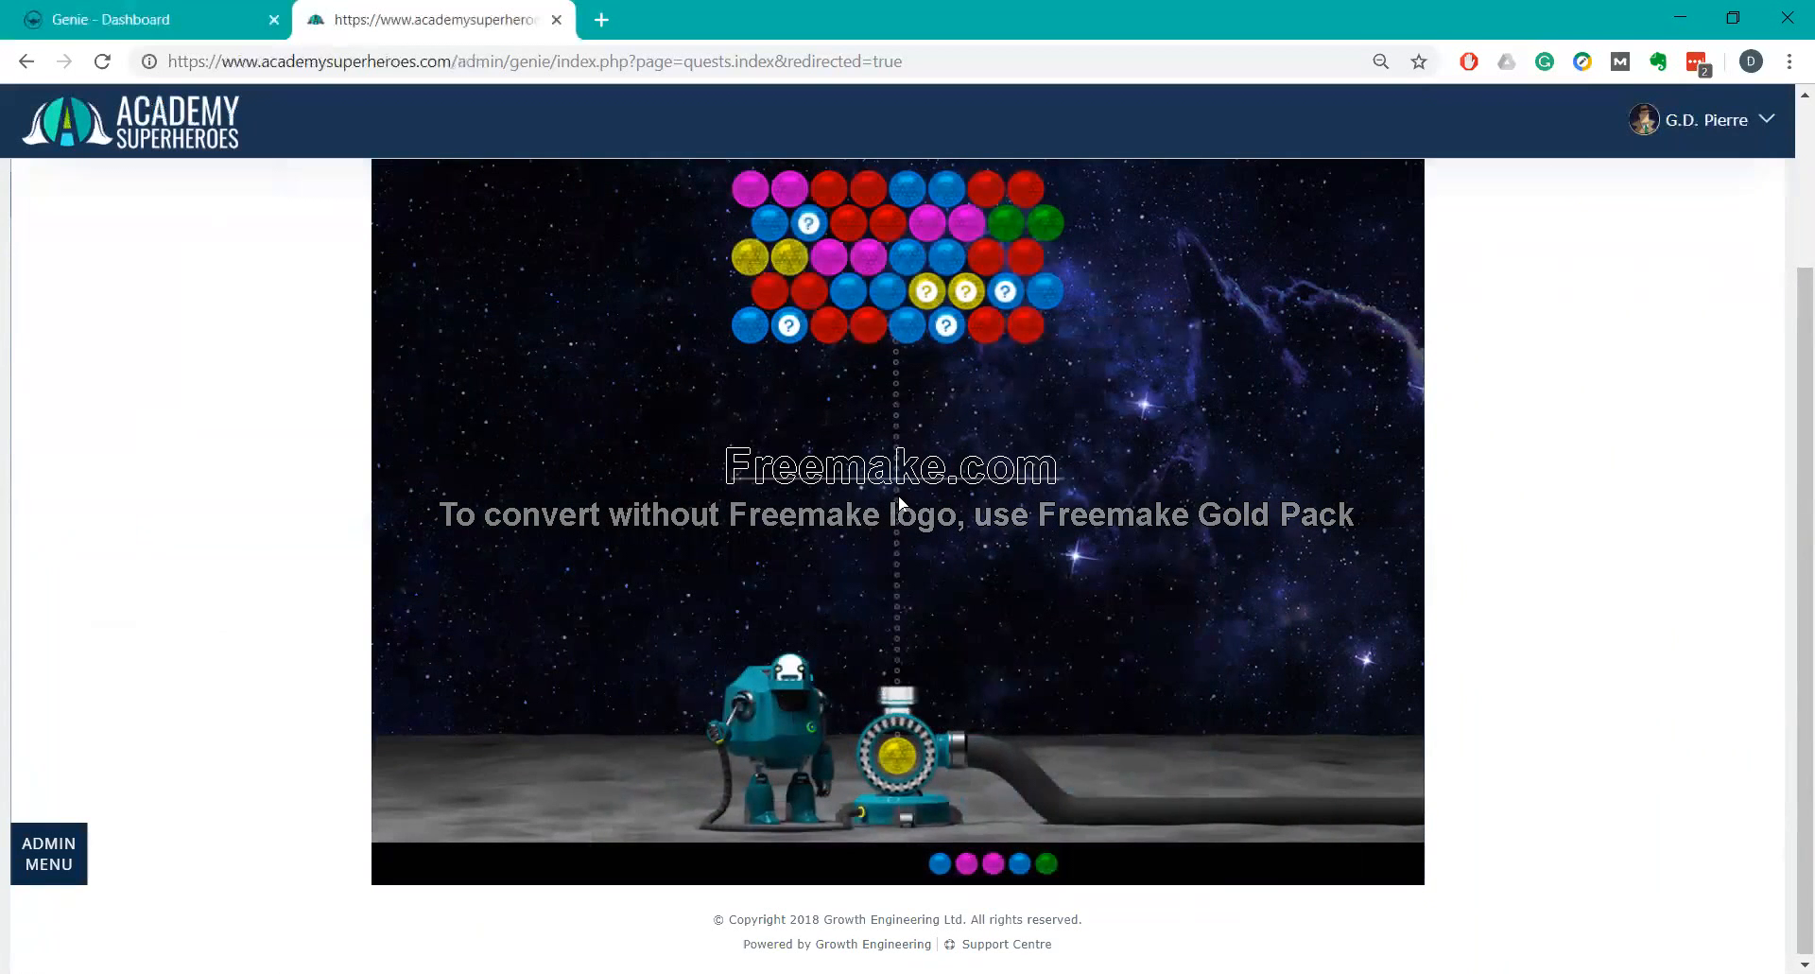
pyautogui.click(993, 407)
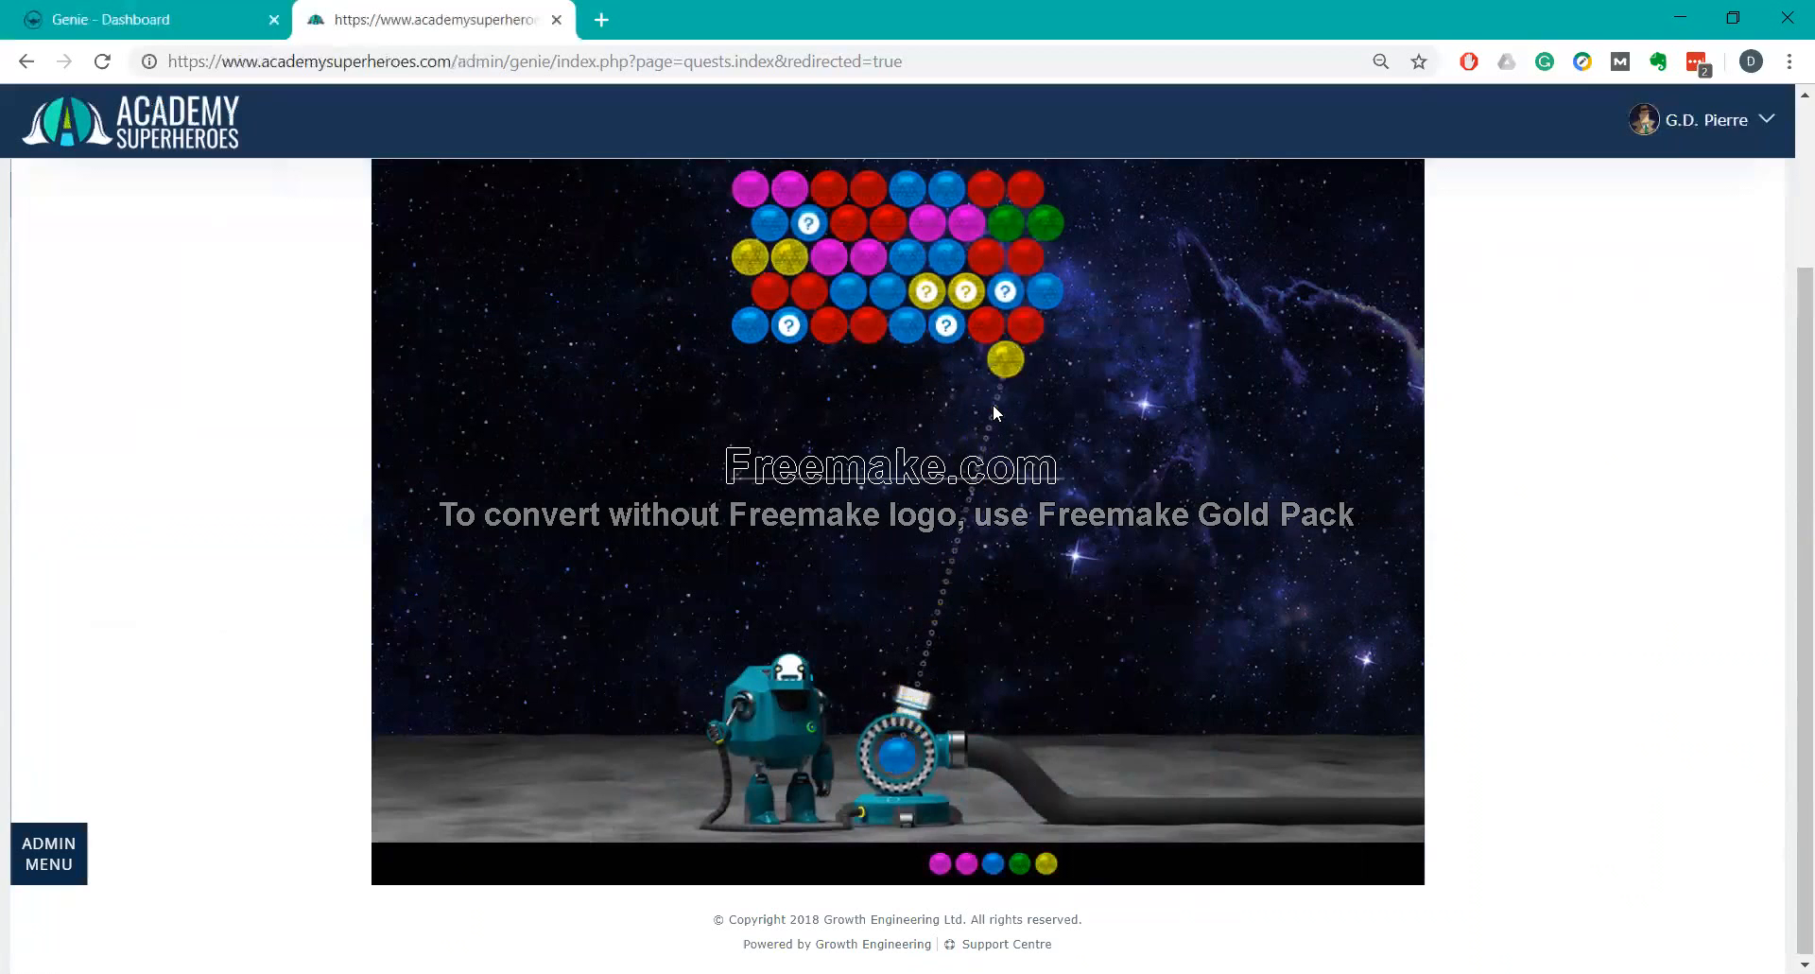
pyautogui.click(919, 382)
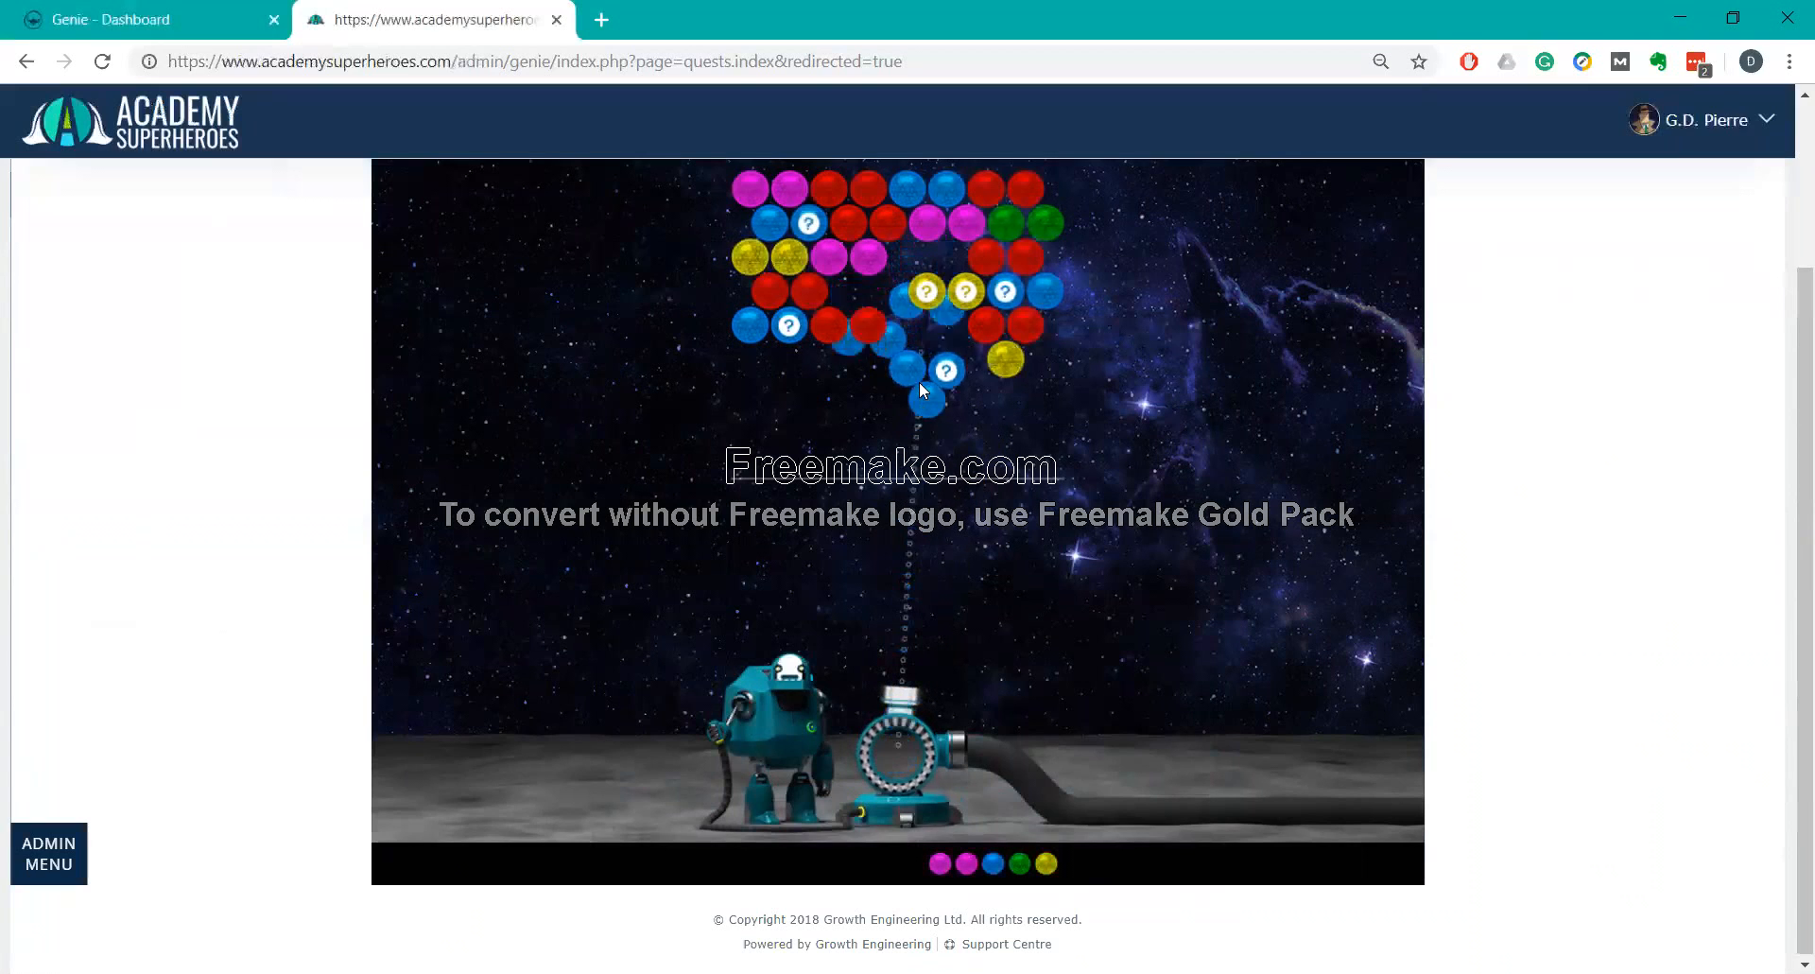